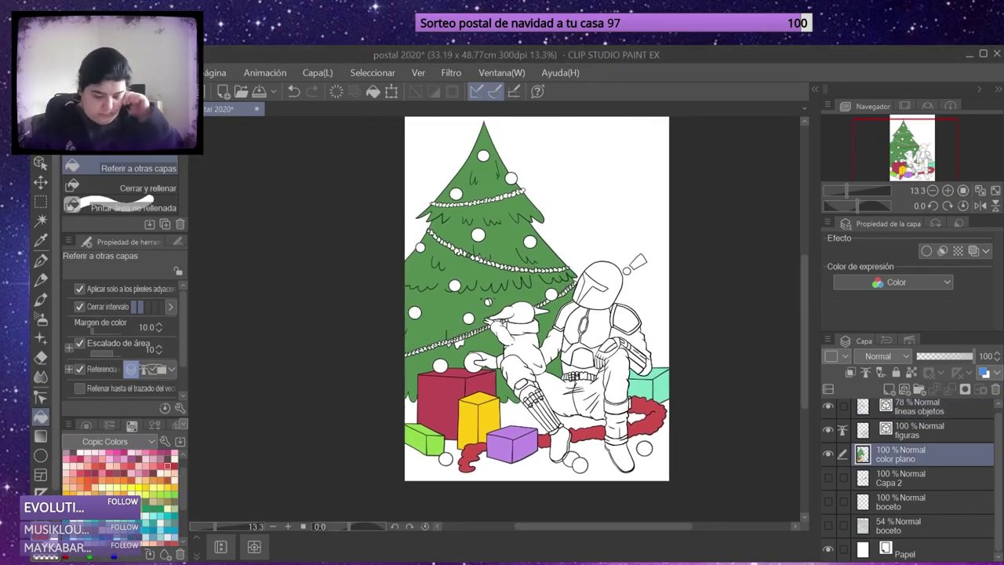
Fill the white ornaments on the tree and the one held in the small figure's hand with golden yellow on the color plano layer.
{"action": "scroll", "coordinate": [485, 161], "scroll_direction": "up", "scroll_amount": 2}
{"action": "left_click", "coordinate": [147, 487]}
{"action": "left_click", "coordinate": [477, 162]}
{"action": "left_click", "coordinate": [528, 202]}
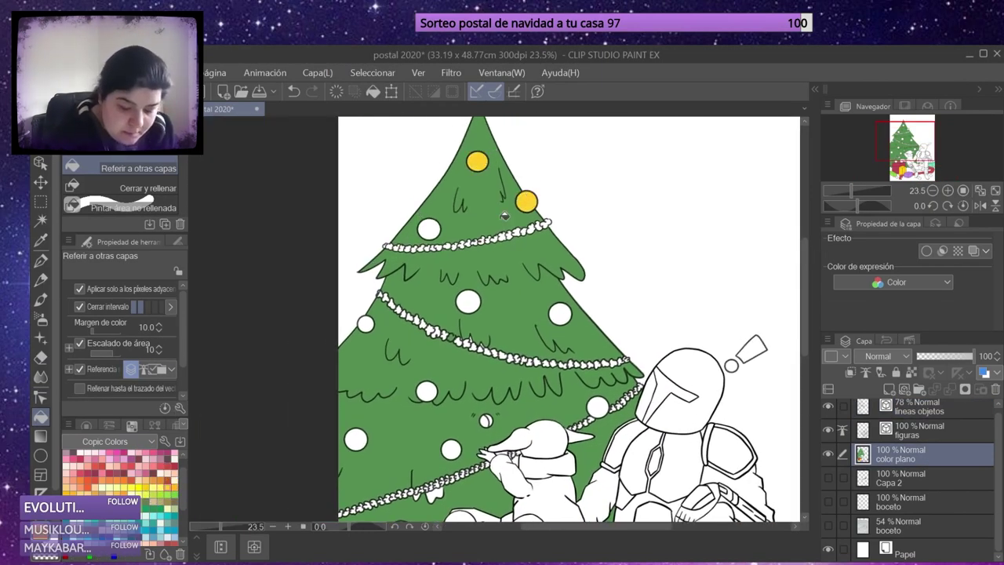
{"action": "left_click", "coordinate": [468, 301]}
{"action": "left_click", "coordinate": [560, 313]}
{"action": "left_click", "coordinate": [355, 439]}
{"action": "left_click_drag", "start_coordinate": [471, 392], "coordinate": [430, 207]}
{"action": "key", "text": "i"}
{"action": "key", "text": "g"}
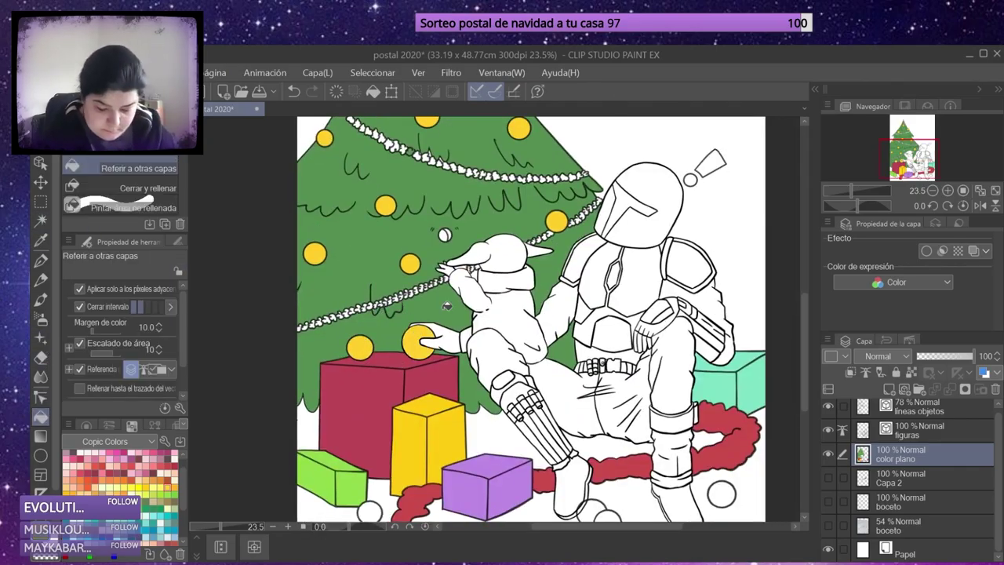
Browse the Background and Download materials for a wooden floor, checking Walling wooden wall_IS.
{"action": "scroll", "coordinate": [447, 306], "scroll_direction": "down", "scroll_amount": 2}
{"action": "left_click", "coordinate": [814, 88]}
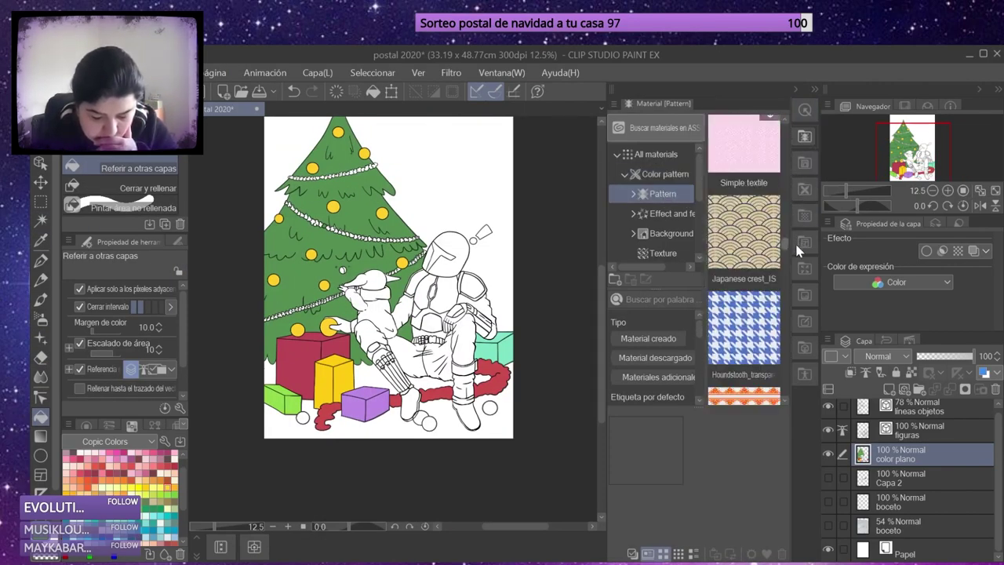
{"action": "left_click", "coordinate": [665, 233]}
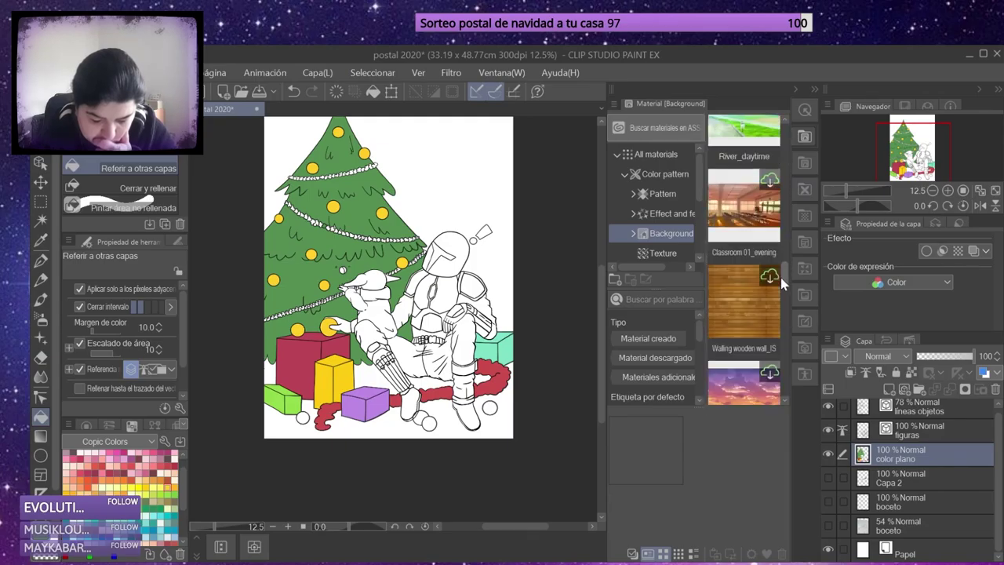
{"action": "left_click", "coordinate": [744, 314]}
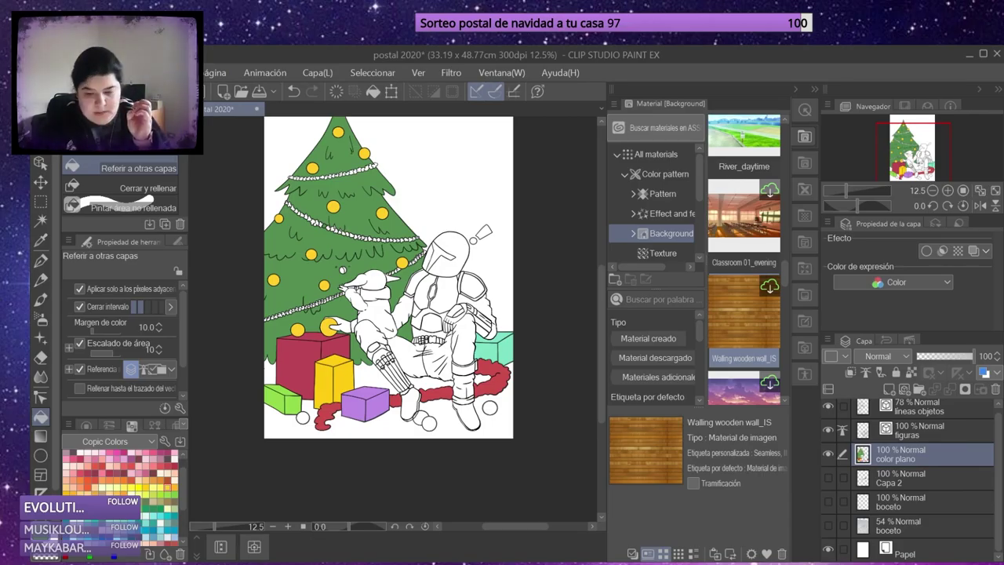
{"action": "left_click", "coordinate": [804, 135]}
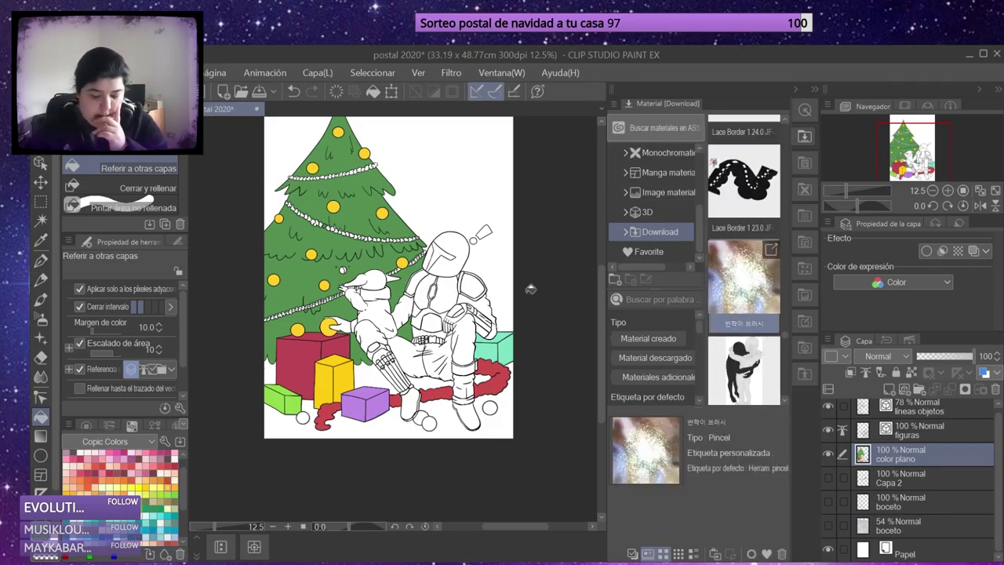
Try the downloaded Wood Floor Ink Texture over the drawing and undo its placement.
{"action": "left_click_drag", "start_coordinate": [743, 196], "coordinate": [368, 454]}
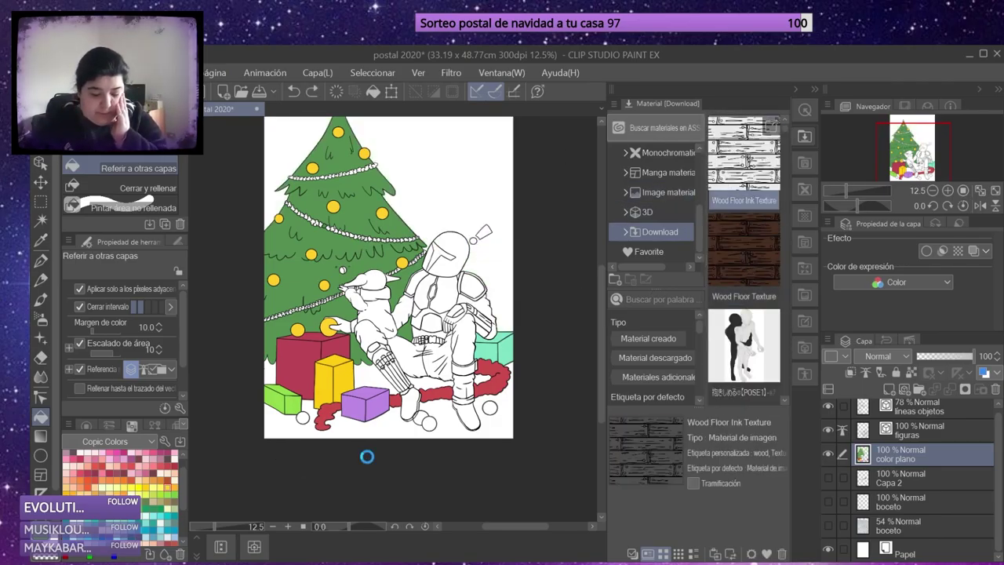
{"action": "scroll", "coordinate": [571, 366], "scroll_direction": "up", "scroll_amount": 3}
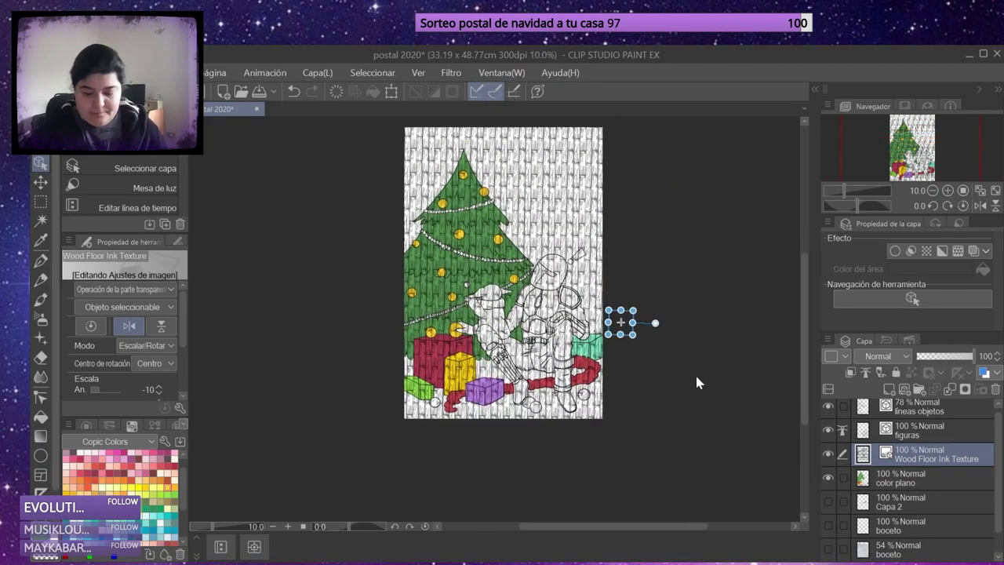
{"action": "key", "text": "ctrl+z"}
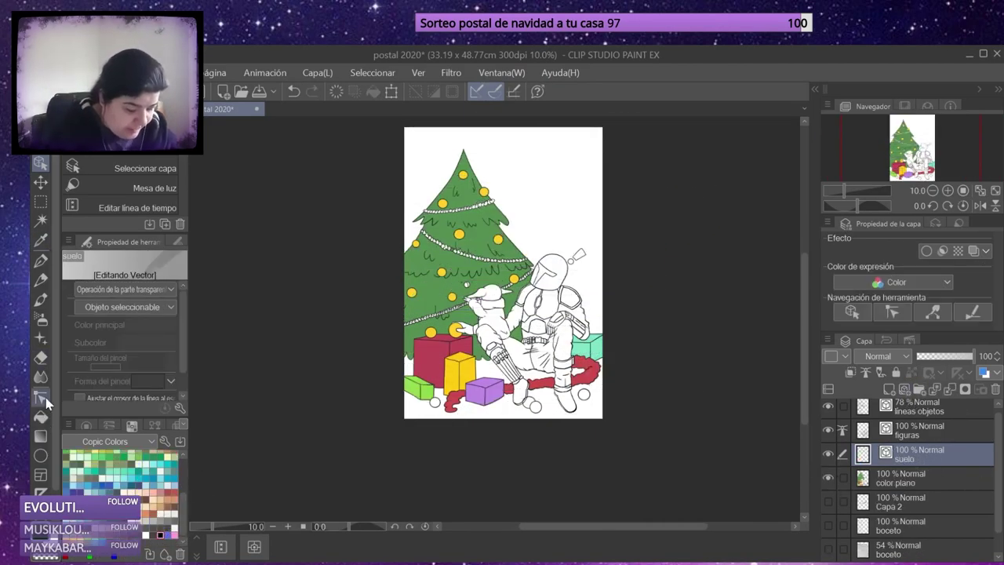
Try a perspective ruler with a horizon across the presents as a guide for the floorboard lines.
{"action": "left_click", "coordinate": [40, 397]}
{"action": "left_click_drag", "start_coordinate": [299, 341], "coordinate": [596, 342]}
{"action": "left_click_drag", "start_coordinate": [561, 126], "coordinate": [470, 517]}
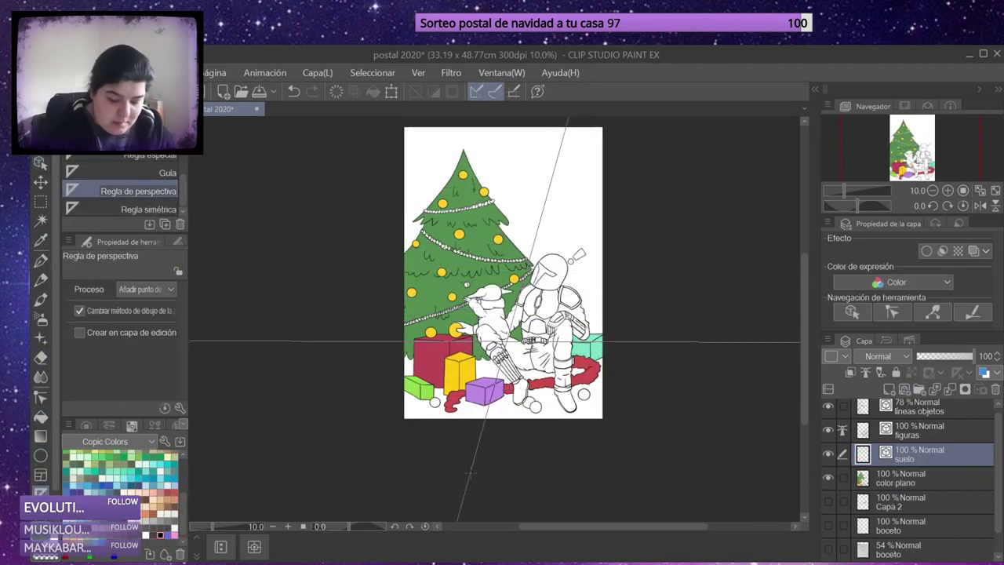
{"action": "left_click", "coordinate": [40, 259]}
{"action": "scroll", "coordinate": [502, 440], "scroll_direction": "up", "scroll_amount": 2}
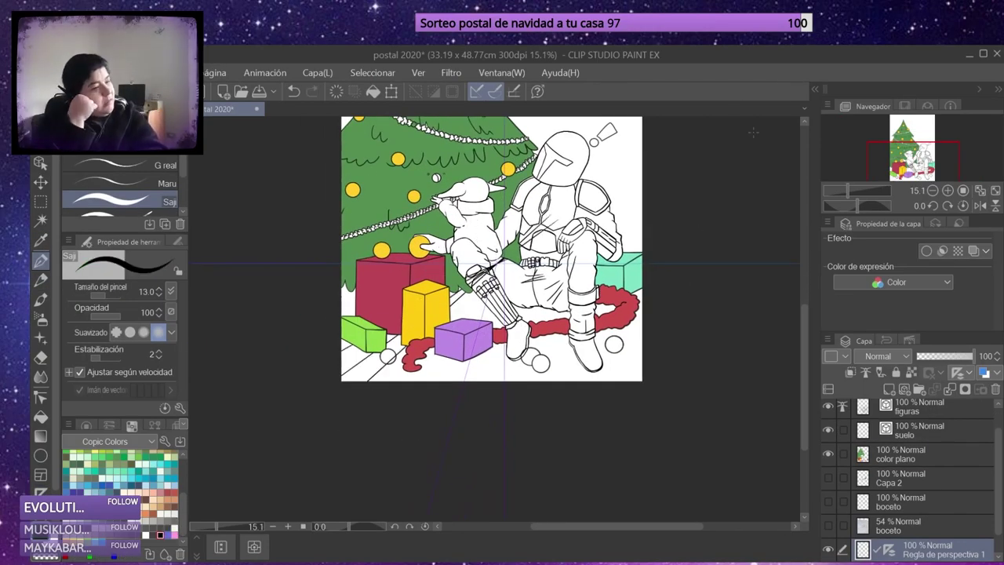
{"action": "key", "text": "ctrl+z"}
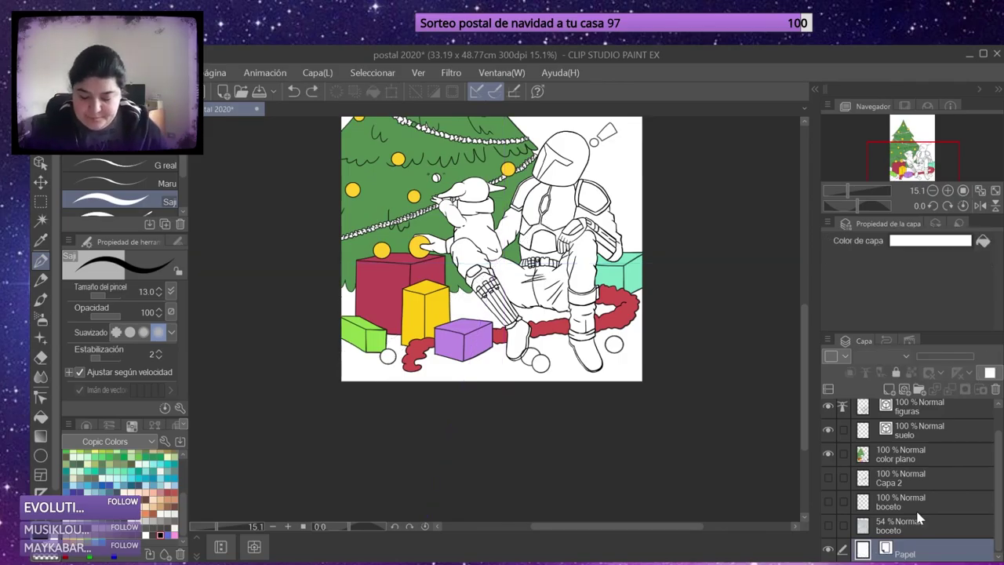
Try drawing evenly spaced diagonal floorboard lines across the lower scene on the suelo layer with the Saji pen at size 13.
{"action": "left_click", "coordinate": [889, 423]}
{"action": "left_click_drag", "start_coordinate": [549, 265], "coordinate": [383, 382]}
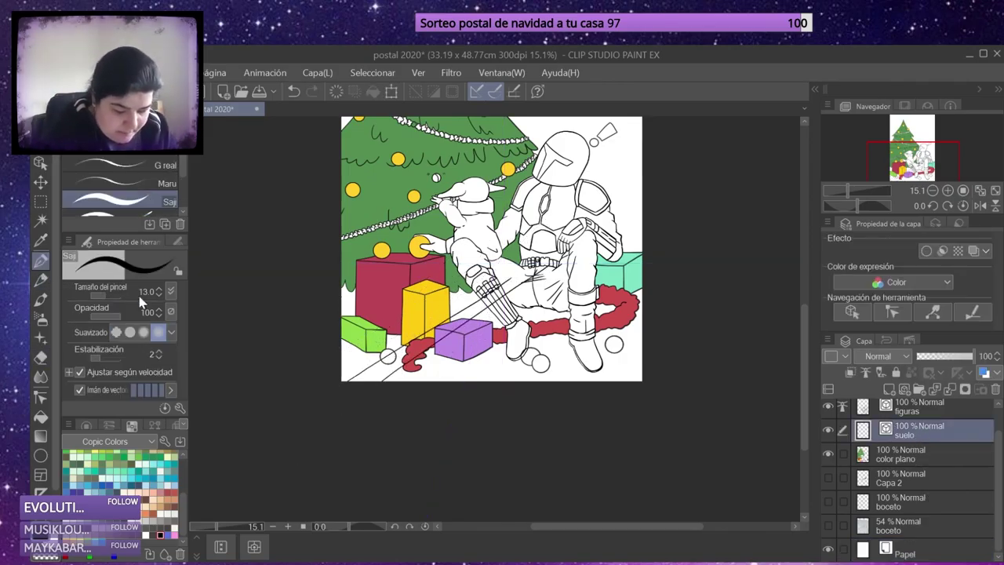
{"action": "left_click_drag", "start_coordinate": [519, 261], "coordinate": [342, 367]}
{"action": "left_click_drag", "start_coordinate": [599, 246], "coordinate": [463, 385]}
{"action": "left_click_drag", "start_coordinate": [634, 232], "coordinate": [469, 383]}
{"action": "left_click_drag", "start_coordinate": [643, 246], "coordinate": [504, 383]}
{"action": "left_click_drag", "start_coordinate": [643, 273], "coordinate": [543, 381]}
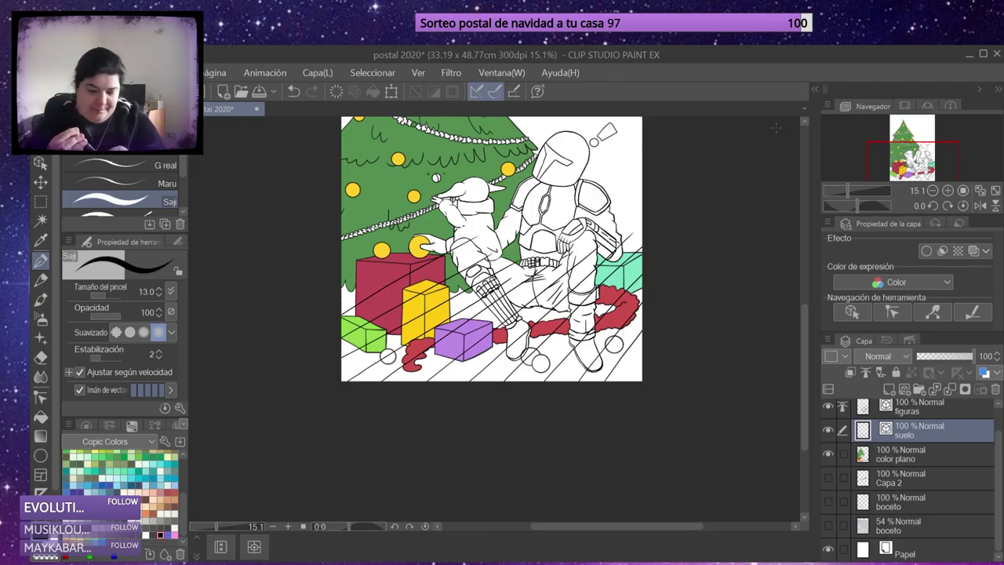
Place the downloaded レンガ調(おなま)_大 3D material on the canvas and move it around the floor area.
{"action": "left_click", "coordinate": [815, 89]}
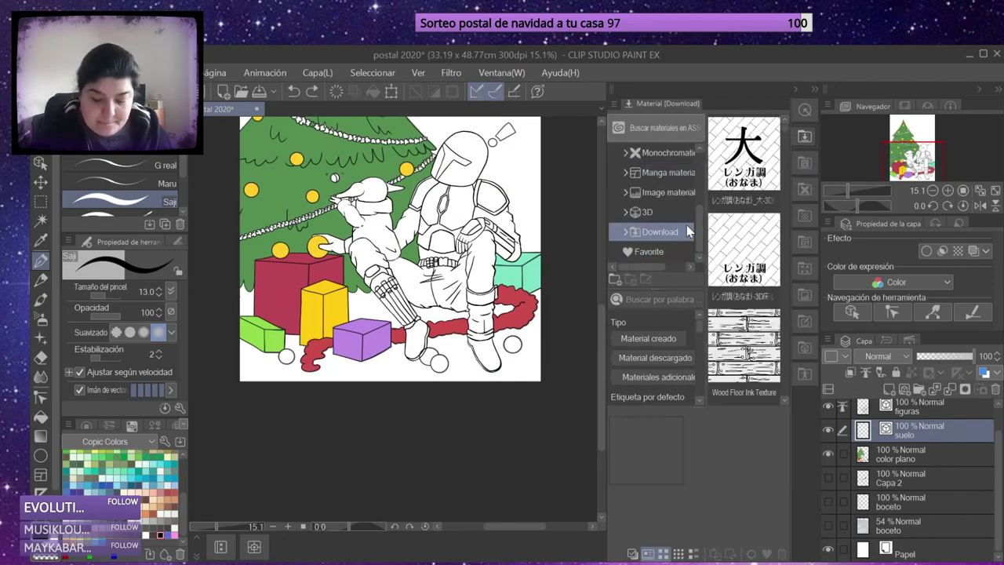
{"action": "left_click_drag", "start_coordinate": [744, 153], "coordinate": [432, 492]}
{"action": "scroll", "coordinate": [471, 355], "scroll_direction": "down", "scroll_amount": 3}
{"action": "left_click_drag", "start_coordinate": [428, 354], "coordinate": [530, 299]}
{"action": "left_click_drag", "start_coordinate": [379, 328], "coordinate": [219, 394]}
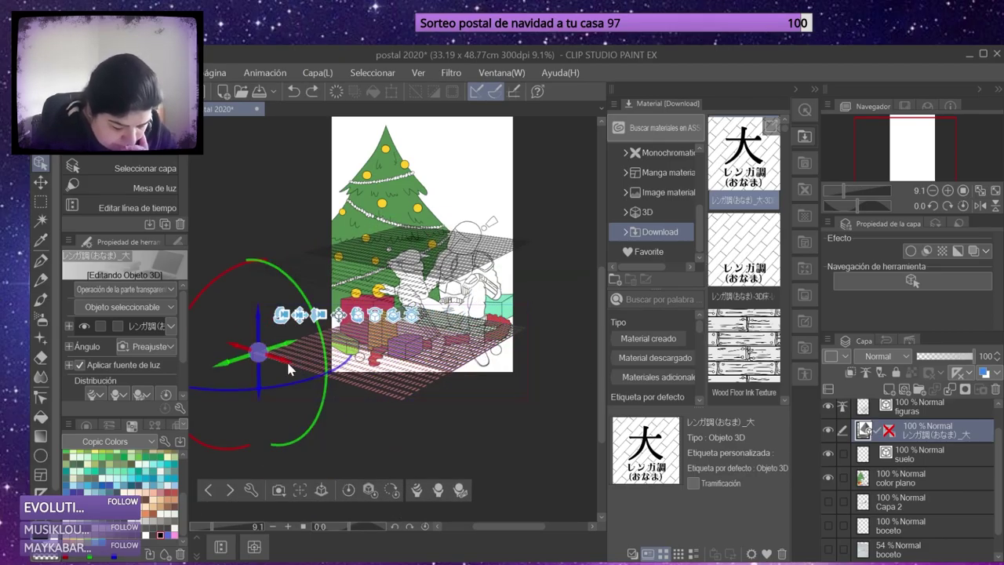
Undo the 3D brick floor's moves, restore the object, reposition it over the lower scene, and select the suelo layer.
{"action": "key", "text": "ctrl+z"}
{"action": "key", "text": "ctrl+z"}
{"action": "key", "text": "ctrl+z"}
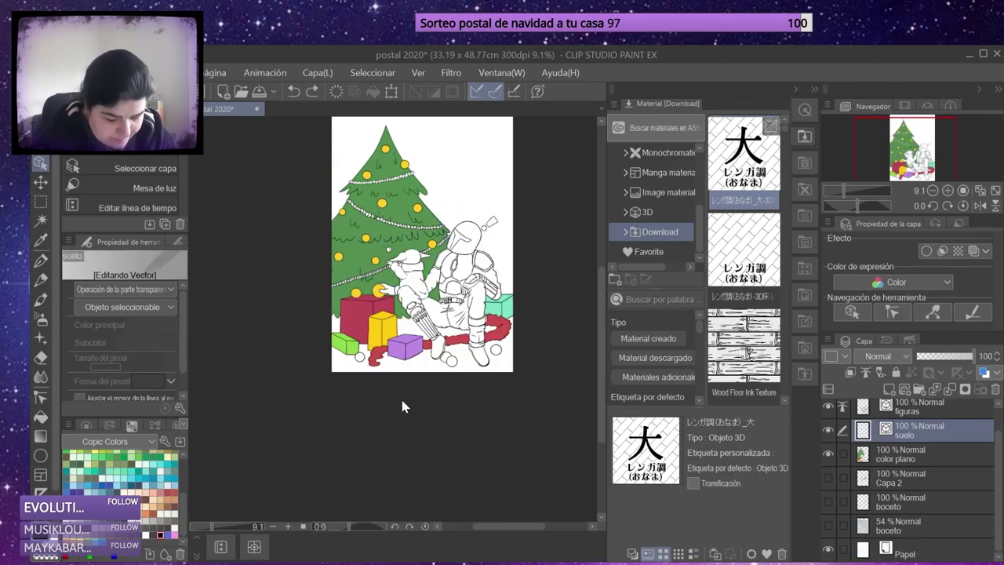
{"action": "key", "text": "ctrl+y"}
{"action": "key", "text": "ctrl+y"}
{"action": "key", "text": "ctrl+y"}
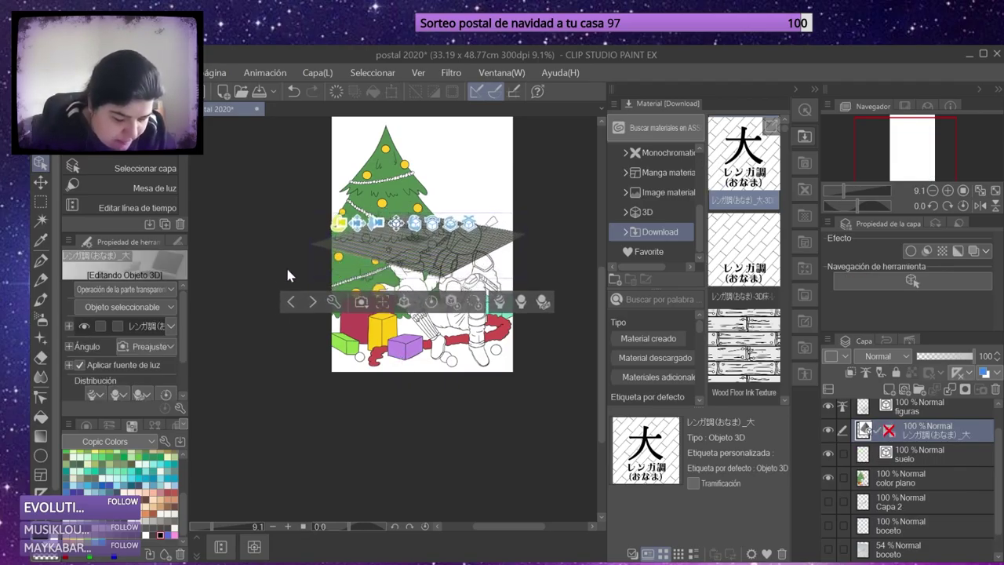
{"action": "left_click_drag", "start_coordinate": [343, 276], "coordinate": [301, 292]}
{"action": "left_click", "coordinate": [926, 453]}
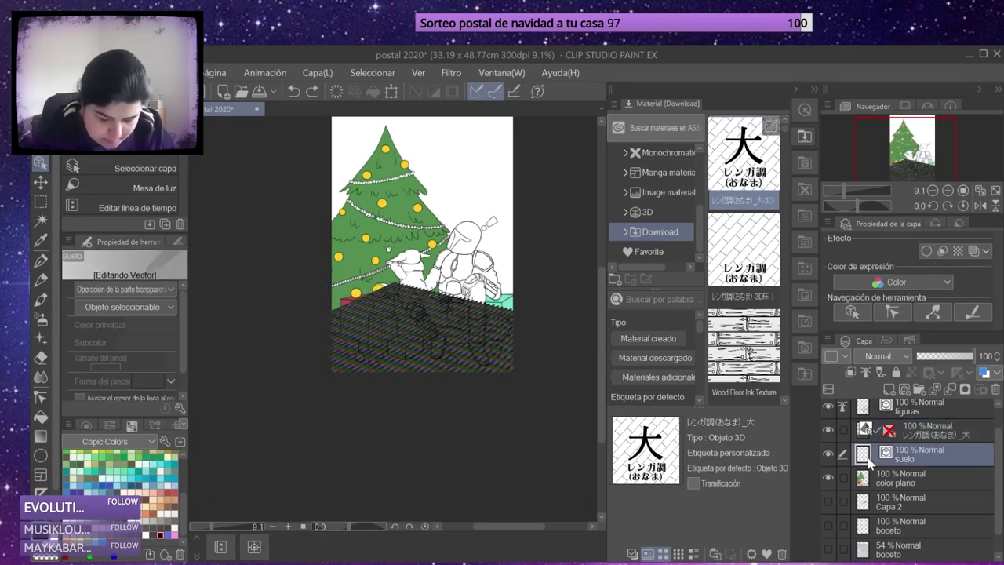
Browse the Image material, Monochromatic pattern, Texture, and Effect and feeling categories for a suitable material.
{"action": "left_click", "coordinate": [645, 212]}
{"action": "left_click", "coordinate": [666, 193]}
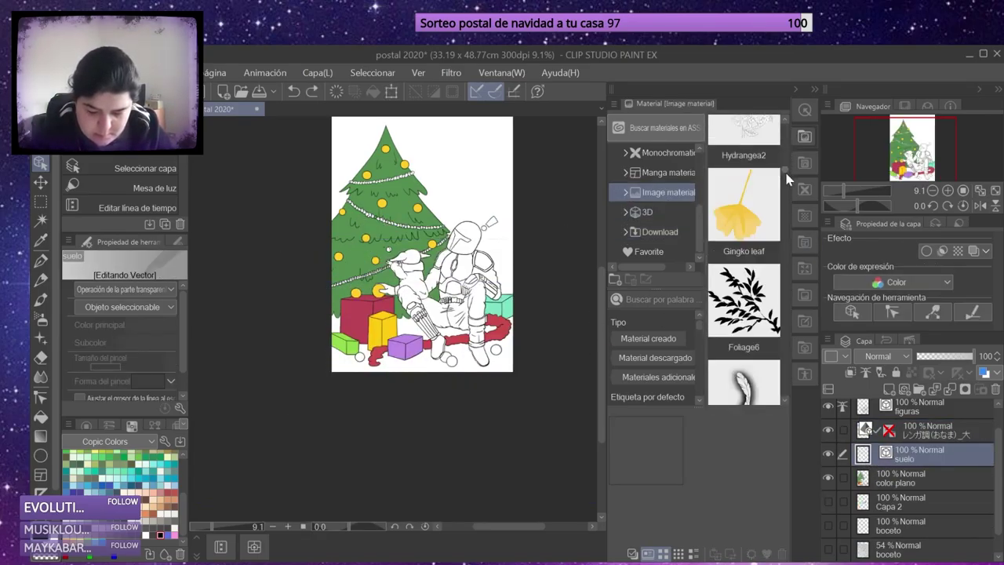
{"action": "left_click_drag", "start_coordinate": [786, 177], "coordinate": [755, 355]}
{"action": "left_click", "coordinate": [667, 152]}
{"action": "scroll", "coordinate": [679, 159], "scroll_direction": "up", "scroll_amount": 2}
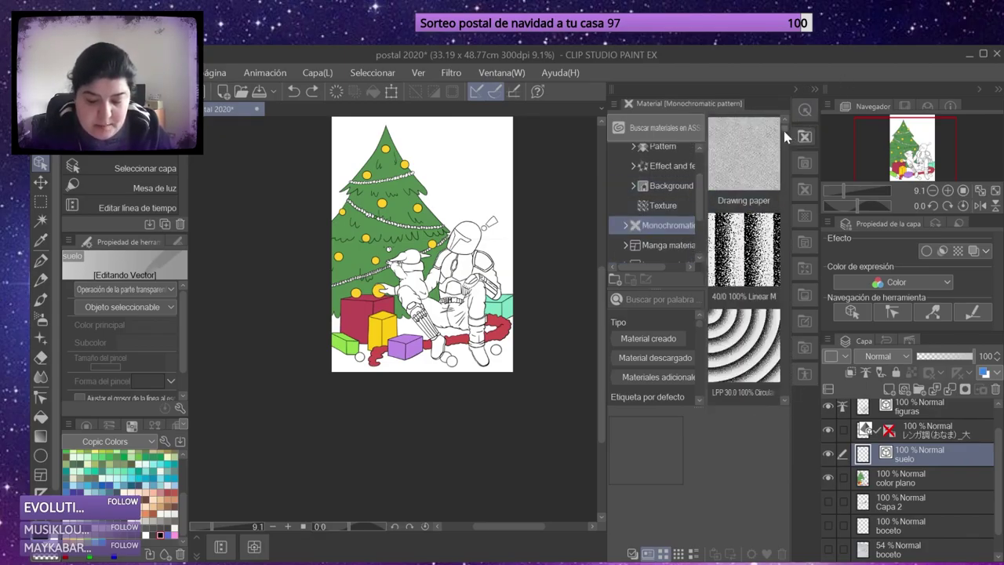
{"action": "left_click", "coordinate": [680, 165]}
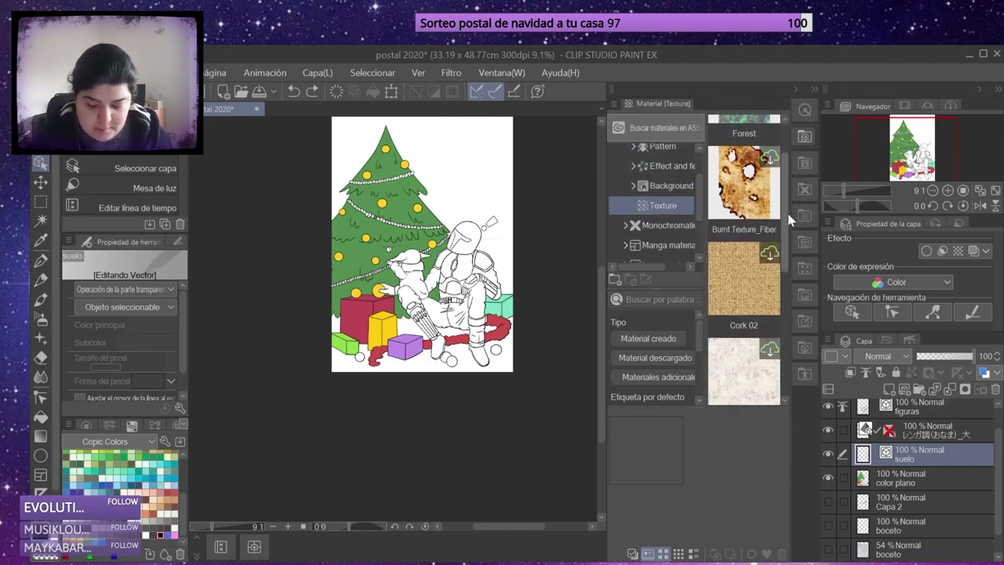
{"action": "scroll", "coordinate": [679, 215], "scroll_direction": "up", "scroll_amount": 2}
{"action": "left_click_drag", "start_coordinate": [784, 157], "coordinate": [789, 392]}
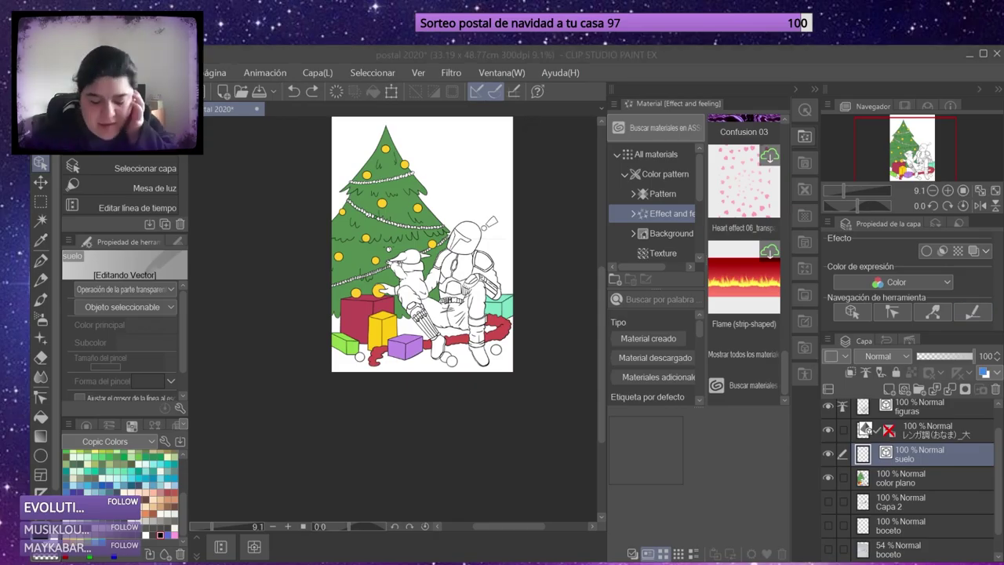
Look through the complete materials list and the Effect and feeling category for a usable pattern.
{"action": "left_click", "coordinate": [656, 154]}
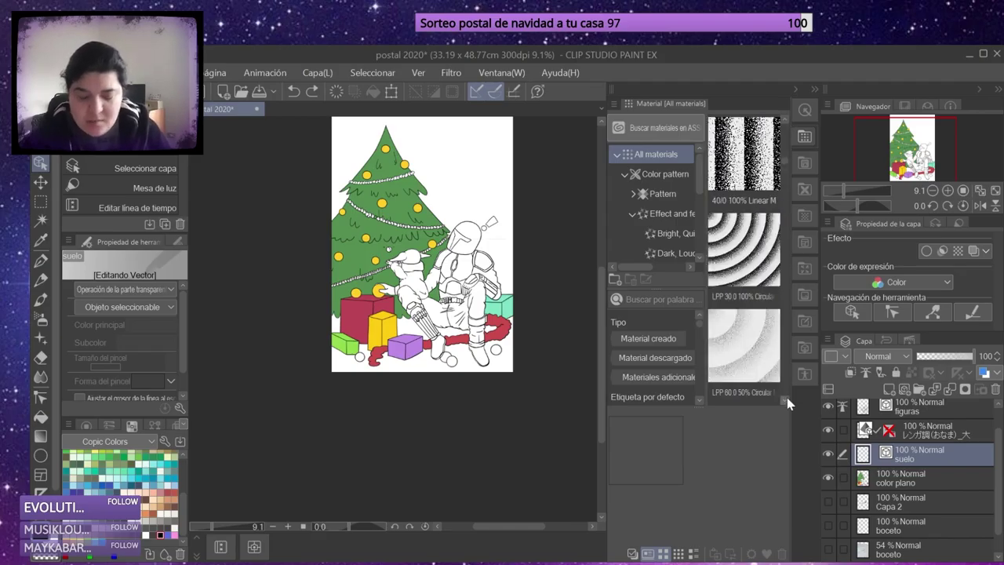
{"action": "scroll", "coordinate": [783, 395], "scroll_direction": "down", "scroll_amount": 8}
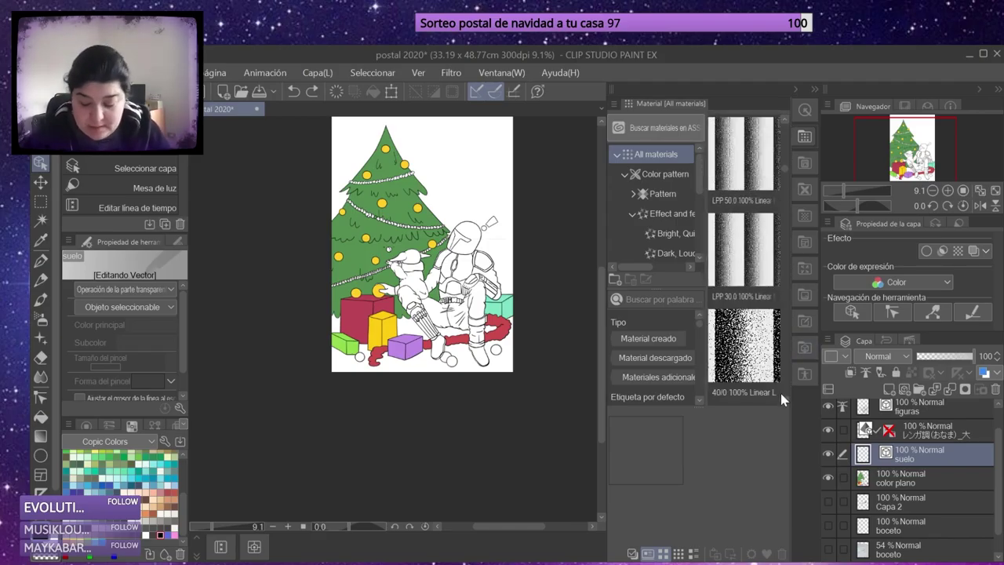
{"action": "scroll", "coordinate": [784, 404], "scroll_direction": "down", "scroll_amount": 10}
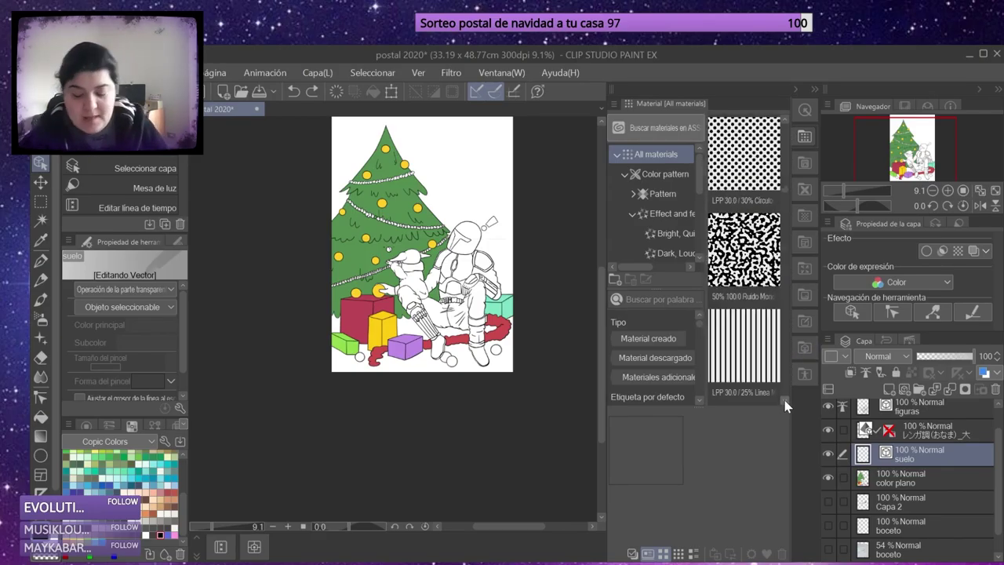
{"action": "scroll", "coordinate": [783, 400], "scroll_direction": "down", "scroll_amount": 10}
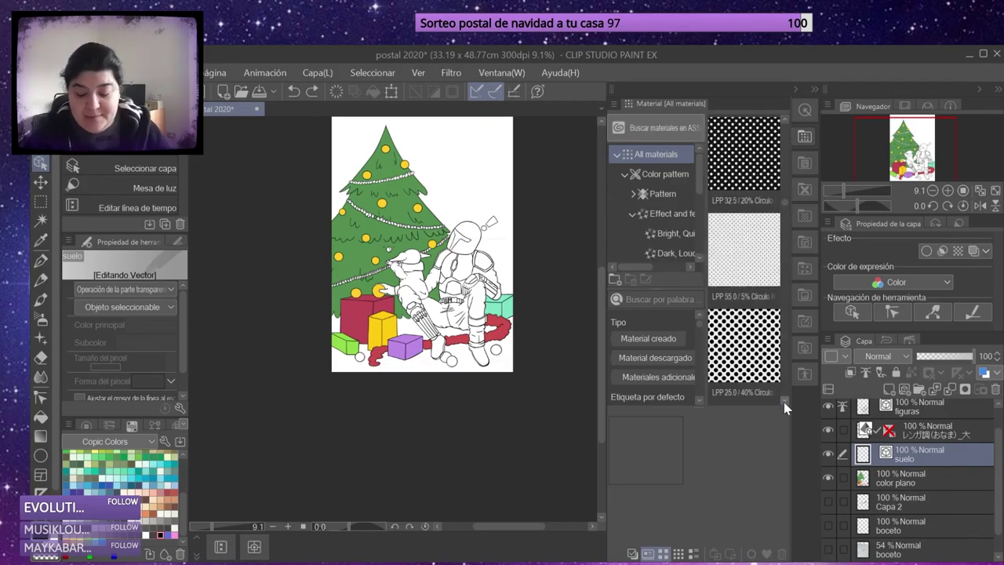
{"action": "scroll", "coordinate": [787, 397], "scroll_direction": "down", "scroll_amount": 10}
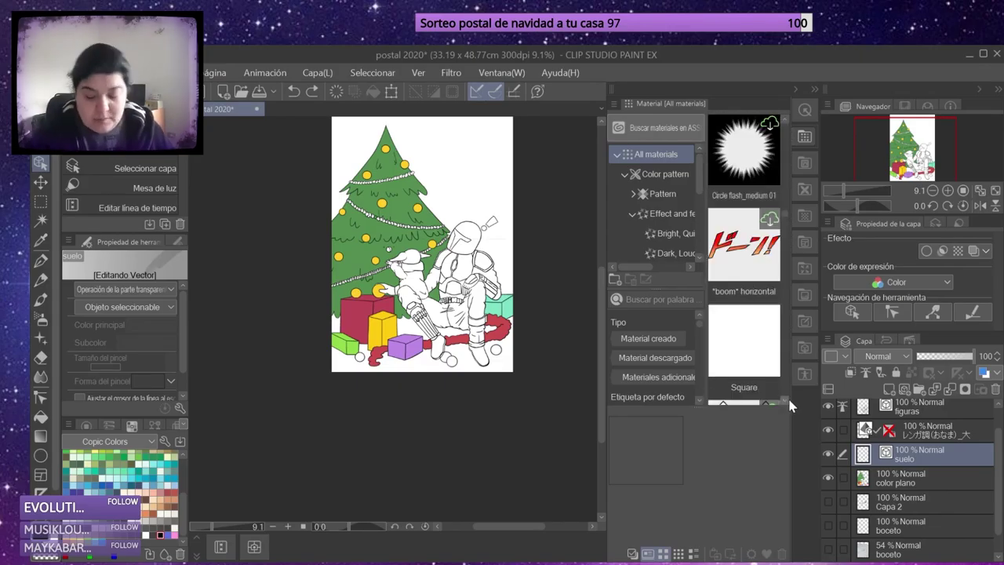
{"action": "scroll", "coordinate": [787, 402], "scroll_direction": "down", "scroll_amount": 10}
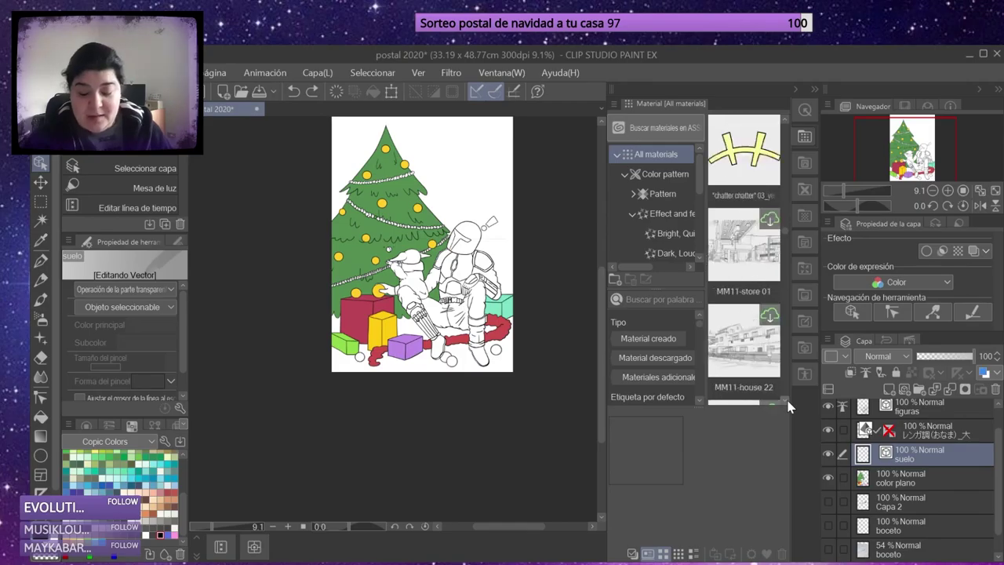
{"action": "left_click", "coordinate": [671, 214]}
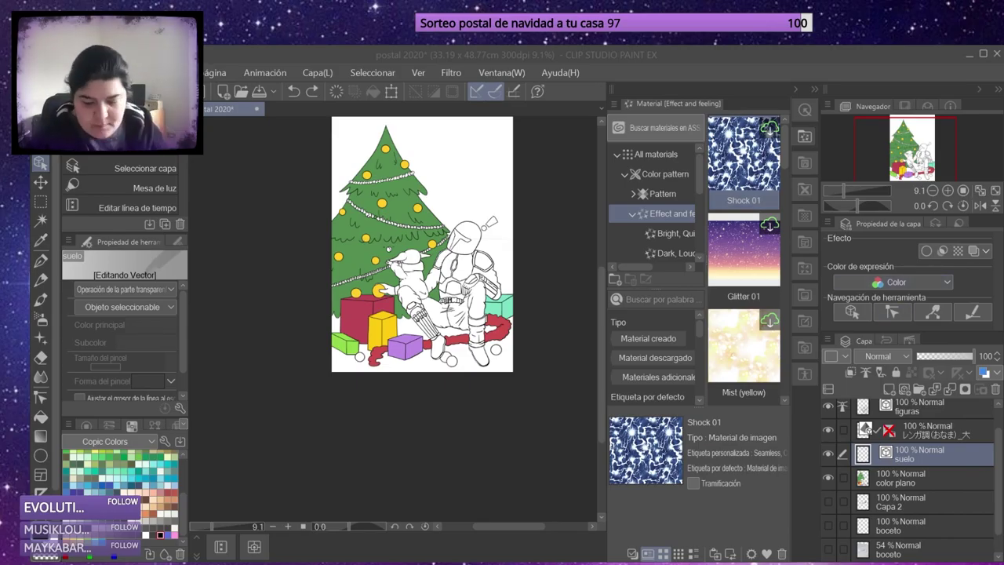
{"action": "scroll", "coordinate": [681, 230], "scroll_direction": "down", "scroll_amount": 3}
Add the downloaded Christmas Lights Brush to the decoration brushes and select it.
{"action": "left_click", "coordinate": [662, 231]}
{"action": "scroll", "coordinate": [744, 251], "scroll_direction": "down", "scroll_amount": 1}
{"action": "left_click", "coordinate": [745, 250]}
{"action": "left_click", "coordinate": [40, 337]}
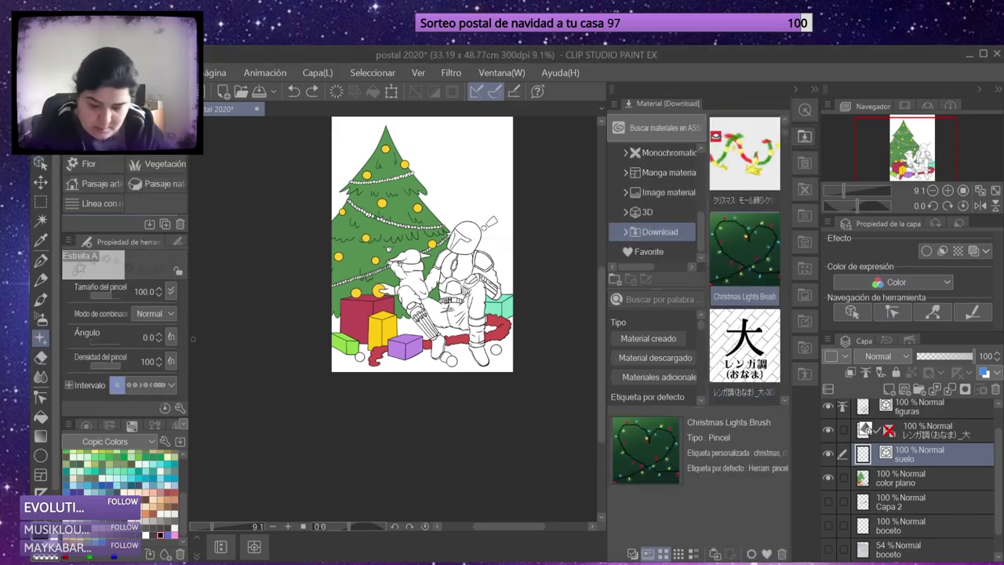
{"action": "left_click_drag", "start_coordinate": [744, 249], "coordinate": [227, 175]}
{"action": "left_click_drag", "start_coordinate": [106, 169], "coordinate": [106, 171]}
Test the Christmas Lights Brush beside the tree, including at size 1429.7, and undo the trial stroke.
{"action": "scroll", "coordinate": [502, 189], "scroll_direction": "up", "scroll_amount": 5}
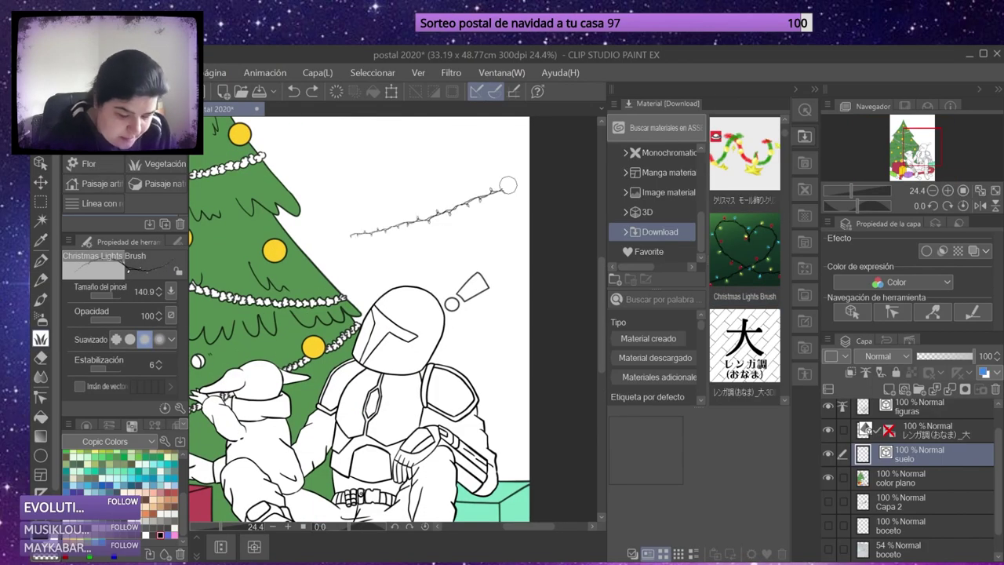
{"action": "left_click_drag", "start_coordinate": [163, 291], "coordinate": [181, 291]}
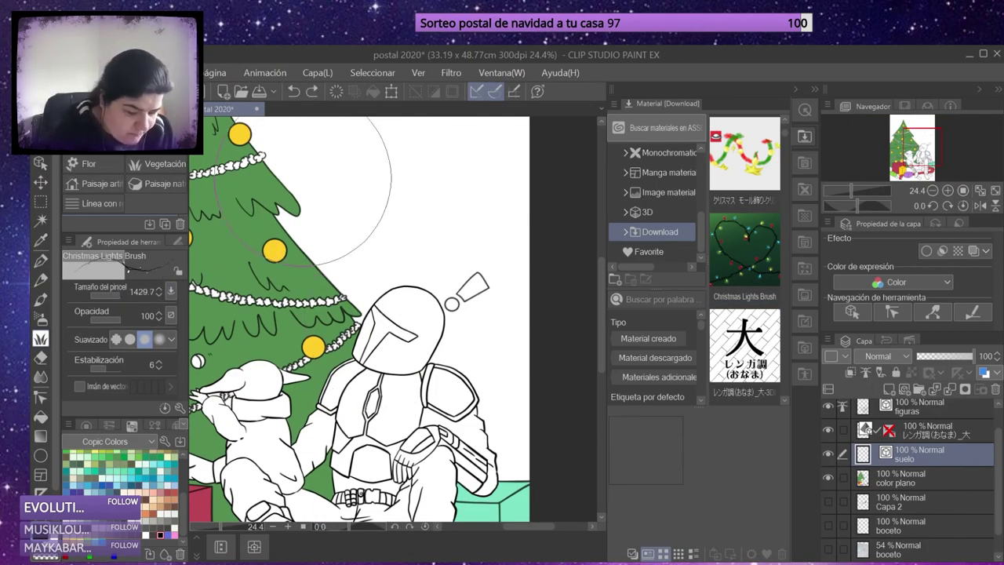
{"action": "left_click_drag", "start_coordinate": [328, 154], "coordinate": [383, 191]}
{"action": "key", "text": "ctrl+z"}
{"action": "scroll", "coordinate": [651, 280], "scroll_direction": "up", "scroll_amount": 1}
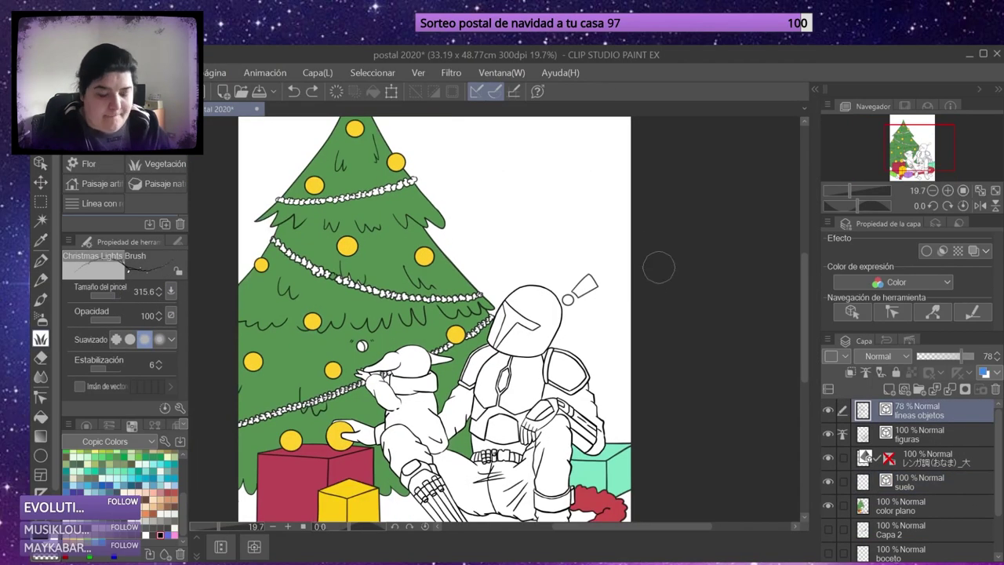
Paint strings of light wire across the tree on the líneas objetos layer with the Christmas Lights Brush at size 315.6.
{"action": "left_click_drag", "start_coordinate": [506, 233], "coordinate": [612, 208]}
{"action": "left_click_drag", "start_coordinate": [557, 311], "coordinate": [502, 47]}
{"action": "left_click_drag", "start_coordinate": [392, 298], "coordinate": [682, 227]}
{"action": "left_click_drag", "start_coordinate": [721, 291], "coordinate": [629, 388]}
{"action": "left_click_drag", "start_coordinate": [549, 408], "coordinate": [541, 306]}
{"action": "left_click_drag", "start_coordinate": [549, 304], "coordinate": [386, 361]}
{"action": "scroll", "coordinate": [490, 233], "scroll_direction": "down", "scroll_amount": 3}
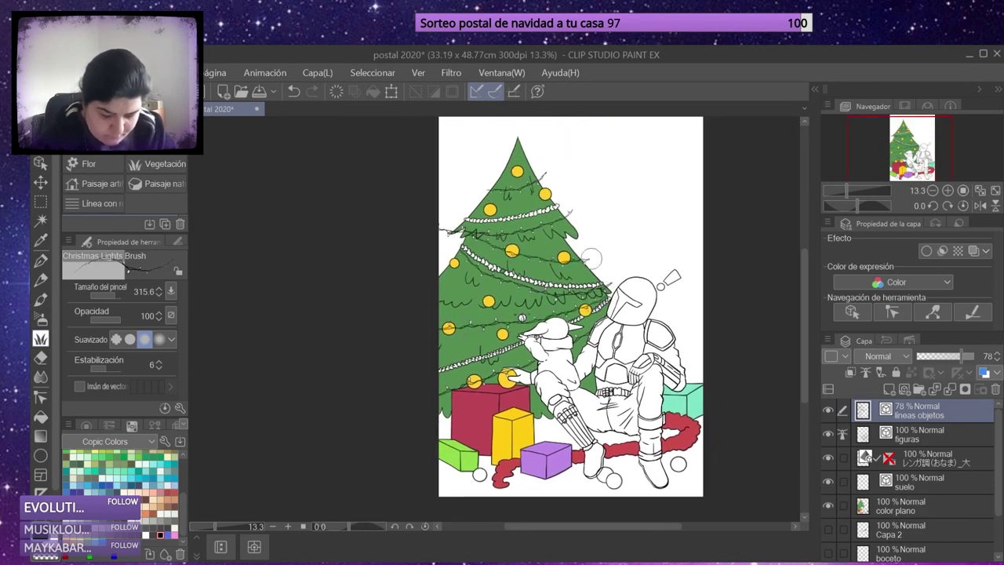
Erase the ends of the light strings that stick out past the tree's outline near the top on the líneas objetos layer.
{"action": "scroll", "coordinate": [552, 225], "scroll_direction": "up", "scroll_amount": 6}
{"action": "key", "text": "e"}
{"action": "scroll", "coordinate": [551, 225], "scroll_direction": "up", "scroll_amount": 3}
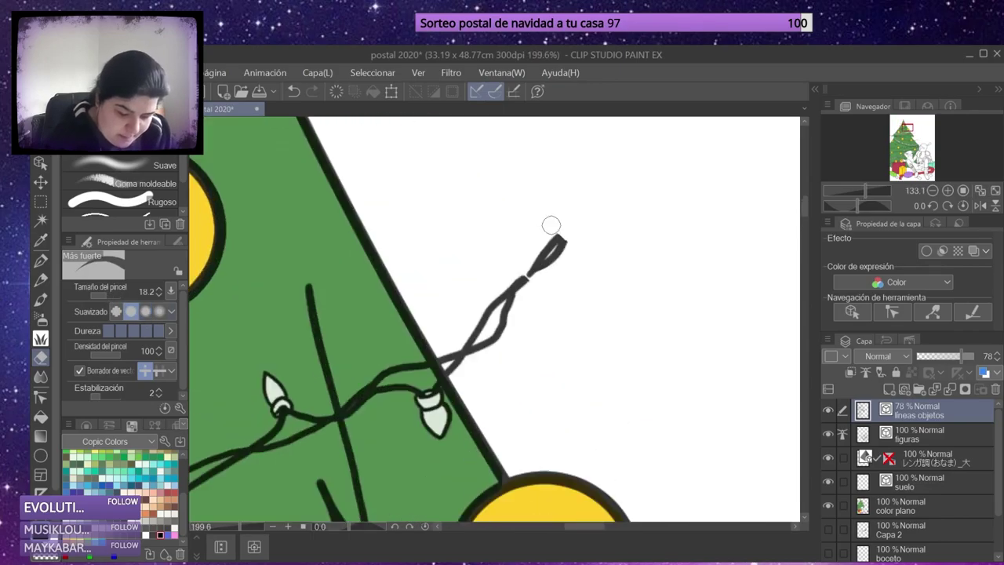
{"action": "left_click_drag", "start_coordinate": [552, 225], "coordinate": [466, 348]}
{"action": "scroll", "coordinate": [466, 348], "scroll_direction": "down", "scroll_amount": 3}
{"action": "scroll", "coordinate": [246, 287], "scroll_direction": "up", "scroll_amount": 3}
{"action": "left_click", "coordinate": [117, 209]}
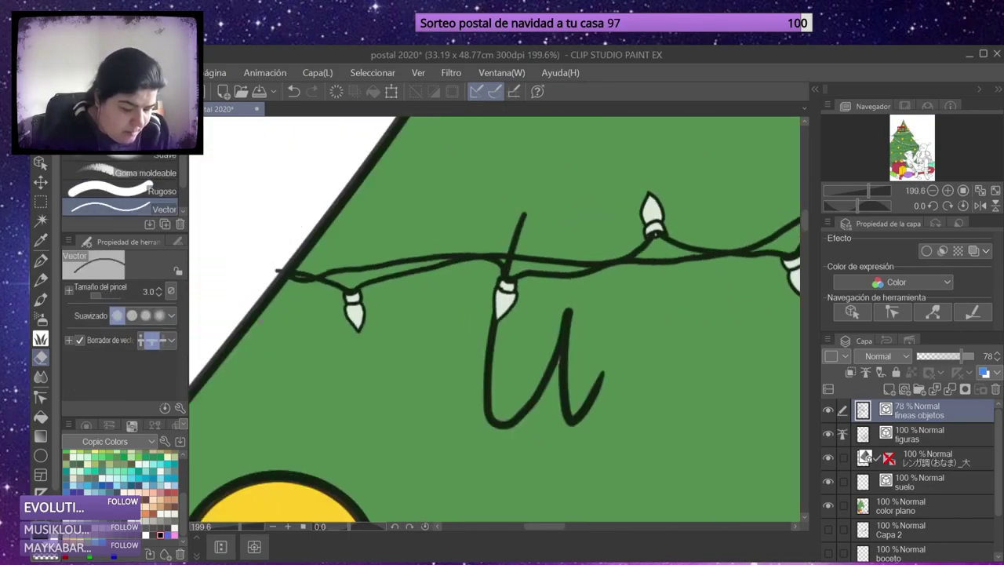
{"action": "key", "text": "e"}
{"action": "key", "text": "e"}
{"action": "key", "text": "e"}
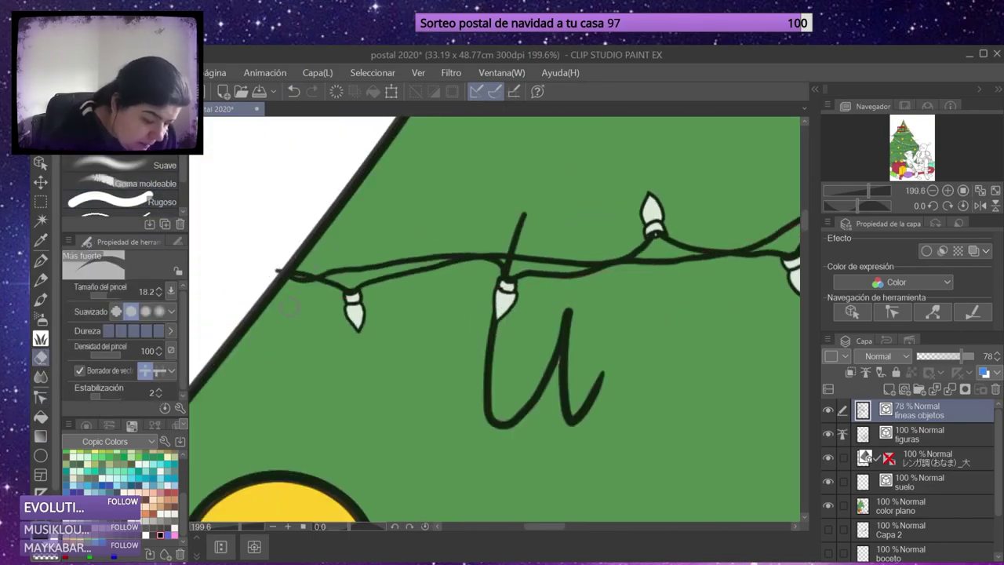
Trim the middle light strings at the tree's edges and adjust the end below the garland with the control point tool.
{"action": "scroll", "coordinate": [395, 316], "scroll_direction": "right", "scroll_amount": 10}
{"action": "scroll", "coordinate": [578, 318], "scroll_direction": "down", "scroll_amount": 3}
{"action": "key", "text": "y"}
{"action": "scroll", "coordinate": [687, 344], "scroll_direction": "down", "scroll_amount": 5}
{"action": "key", "text": "e"}
{"action": "scroll", "coordinate": [692, 304], "scroll_direction": "up", "scroll_amount": 3}
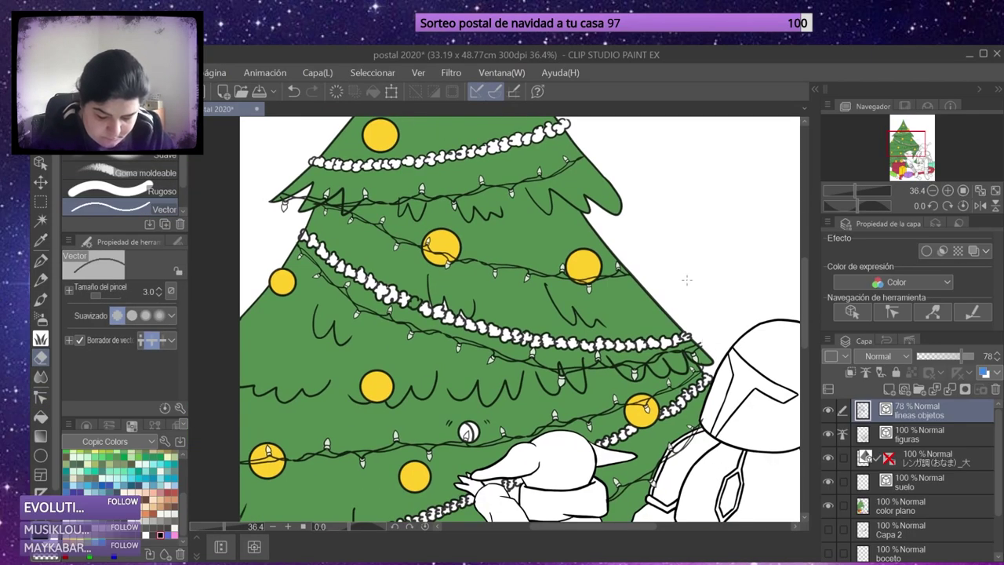
{"action": "scroll", "coordinate": [693, 304], "scroll_direction": "up", "scroll_amount": 4}
{"action": "key", "text": "y"}
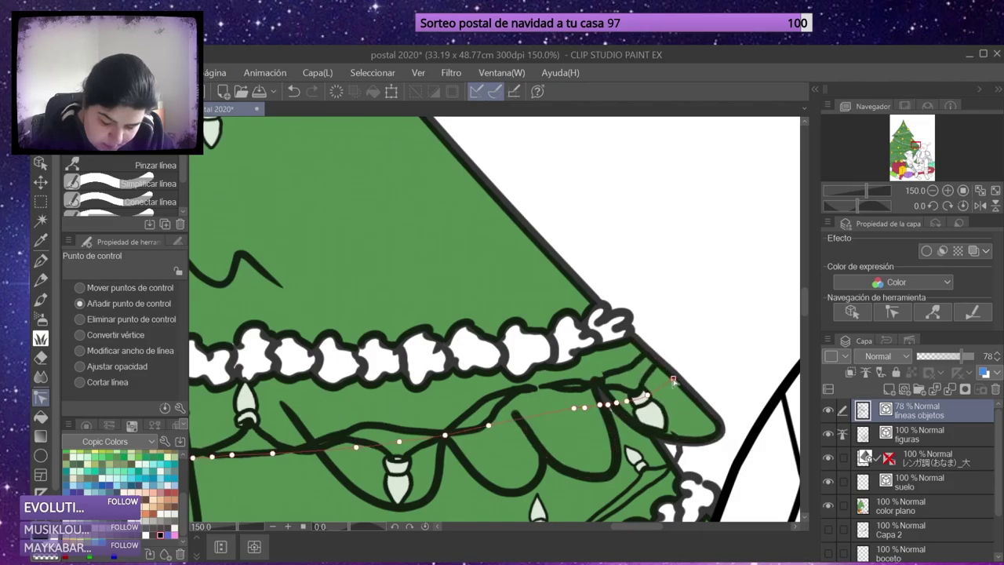
{"action": "scroll", "coordinate": [774, 264], "scroll_direction": "down", "scroll_amount": 3}
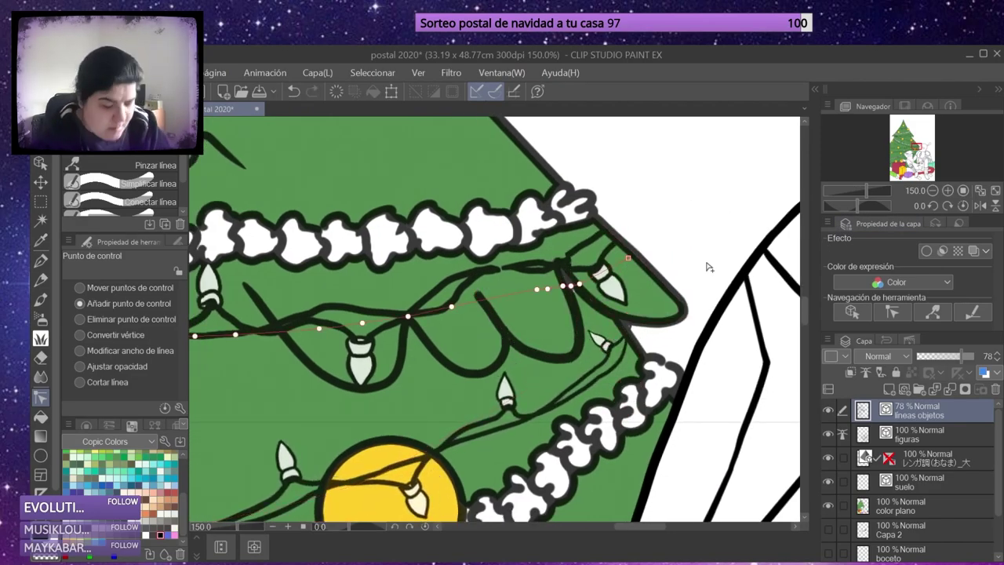
Erase the lowest light string where it crosses the ornaments and hand, and reshape the remaining pieces through their control points.
{"action": "scroll", "coordinate": [661, 318], "scroll_direction": "down", "scroll_amount": 3}
{"action": "key", "text": "e"}
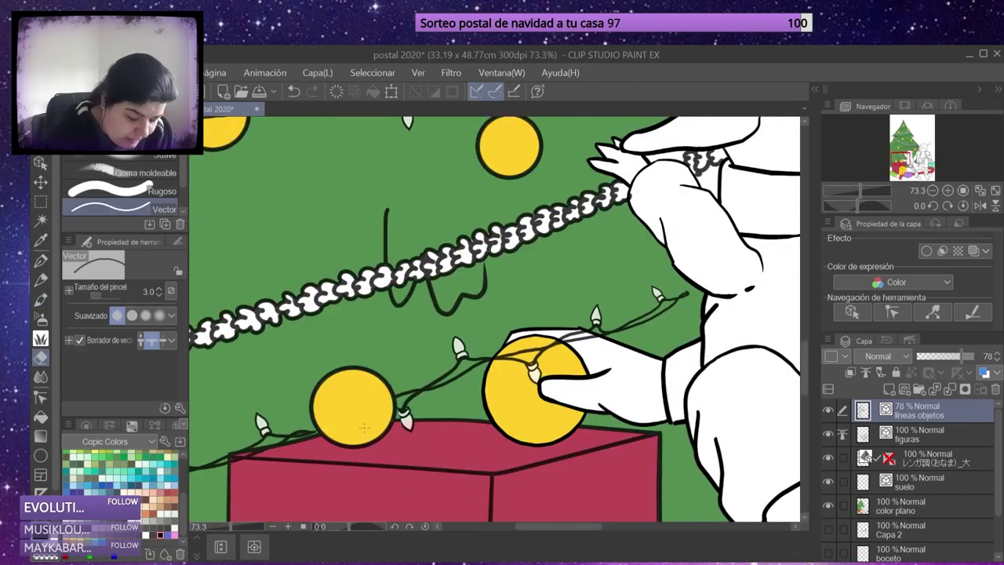
{"action": "key", "text": "ctrl+z"}
{"action": "key", "text": "y"}
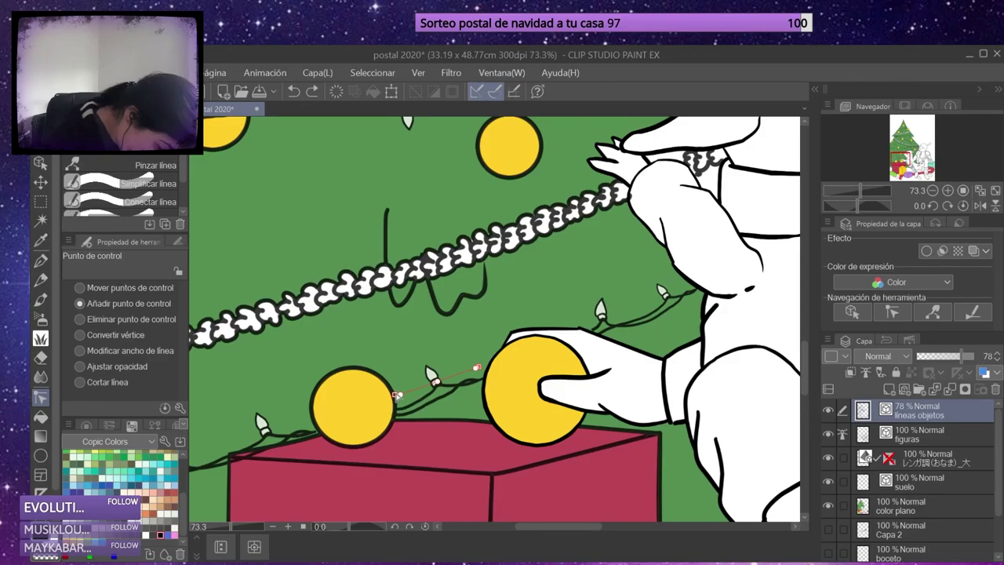
{"action": "left_click_drag", "start_coordinate": [423, 506], "coordinate": [504, 369]}
{"action": "scroll", "coordinate": [481, 303], "scroll_direction": "up", "scroll_amount": 2}
{"action": "scroll", "coordinate": [453, 246], "scroll_direction": "down", "scroll_amount": 1}
{"action": "left_click_drag", "start_coordinate": [454, 246], "coordinate": [386, 274]}
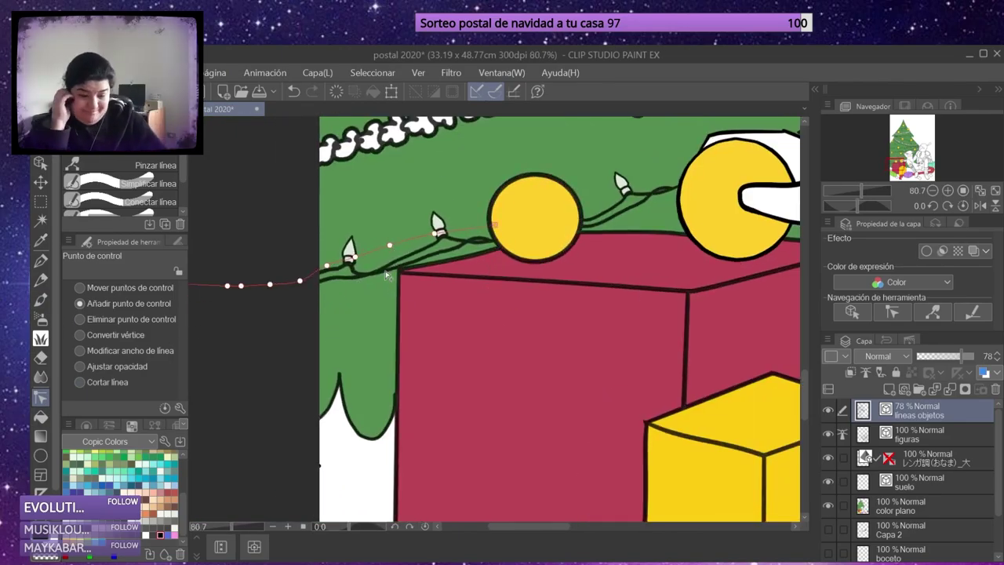
Compare the drawing with the líneas objetos layer hidden, and delete the brick pattern layer above suelo.
{"action": "scroll", "coordinate": [650, 336], "scroll_direction": "down", "scroll_amount": 5}
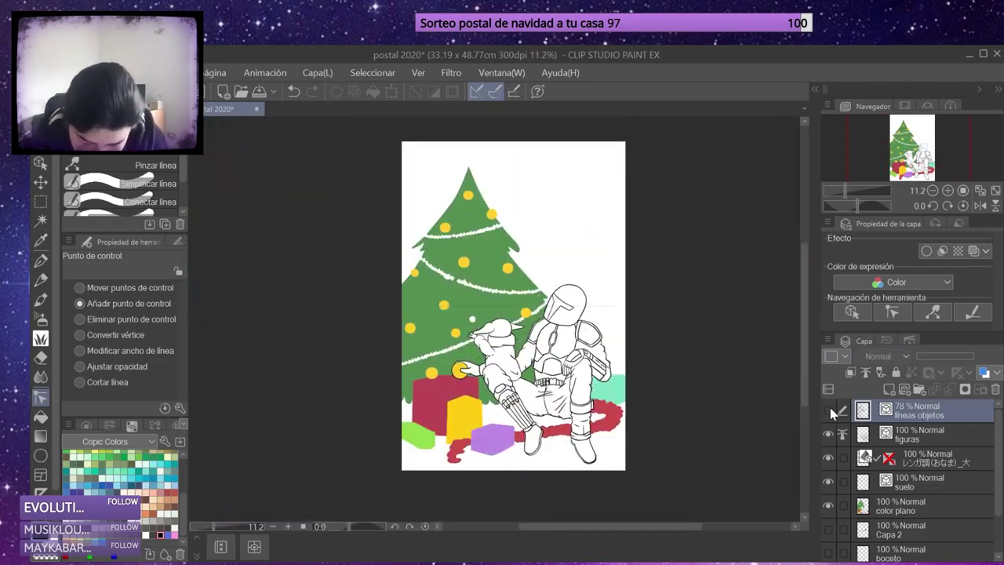
{"action": "scroll", "coordinate": [667, 251], "scroll_direction": "up", "scroll_amount": 5}
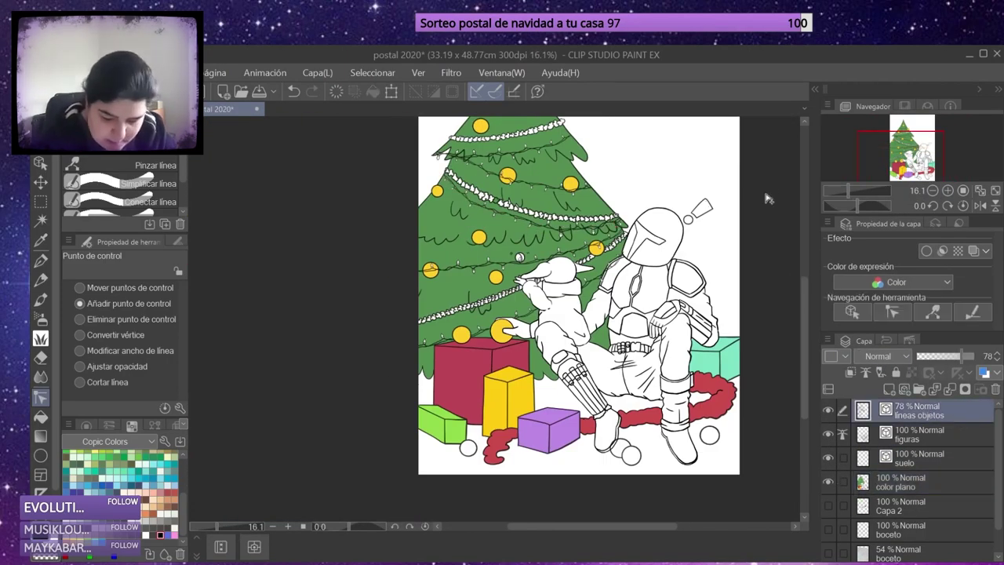
{"action": "key", "text": "e"}
{"action": "key", "text": "ctrl+0"}
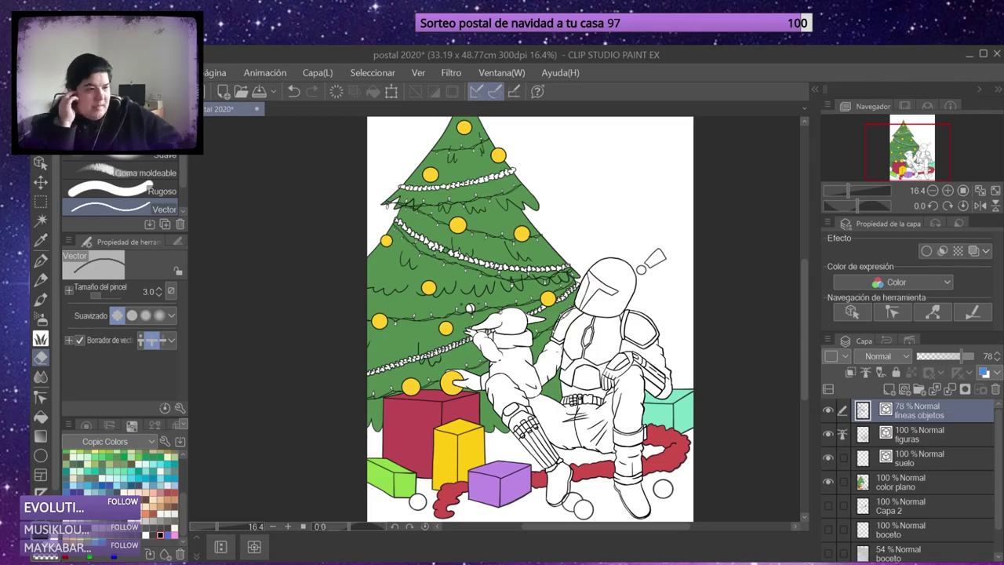
Fill the loose ornaments on the floor with yellow on the color plano layer.
{"action": "scroll", "coordinate": [610, 470], "scroll_direction": "up", "scroll_amount": 3}
{"action": "key", "text": "g"}
{"action": "left_click", "coordinate": [918, 482]}
{"action": "left_click", "coordinate": [547, 378]}
{"action": "left_click", "coordinate": [566, 388]}
{"action": "left_click", "coordinate": [698, 353]}
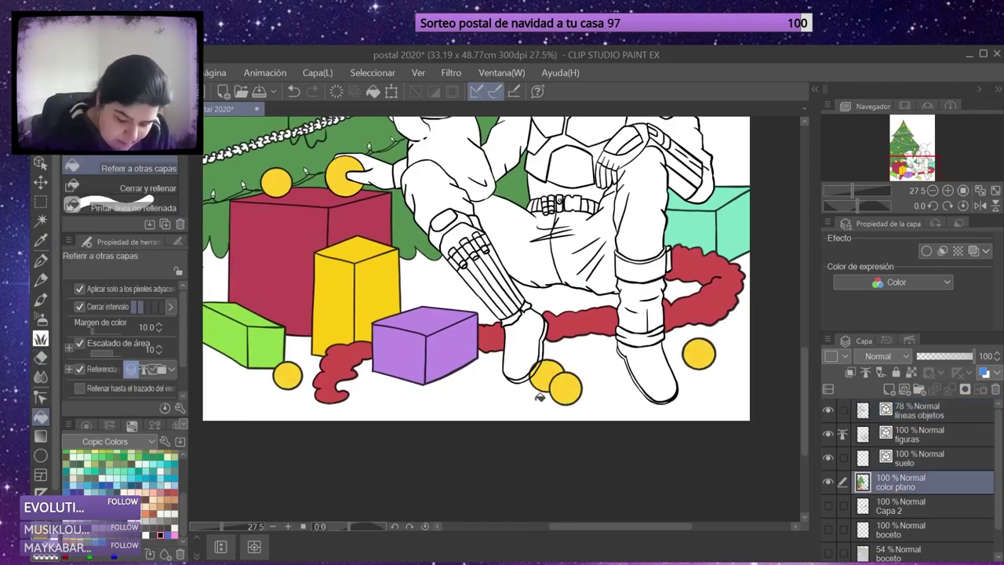
Fill the armored figure's helmet and chest plates with light gray on the color plano layer.
{"action": "left_click", "coordinate": [918, 434]}
{"action": "left_click", "coordinate": [43, 361]}
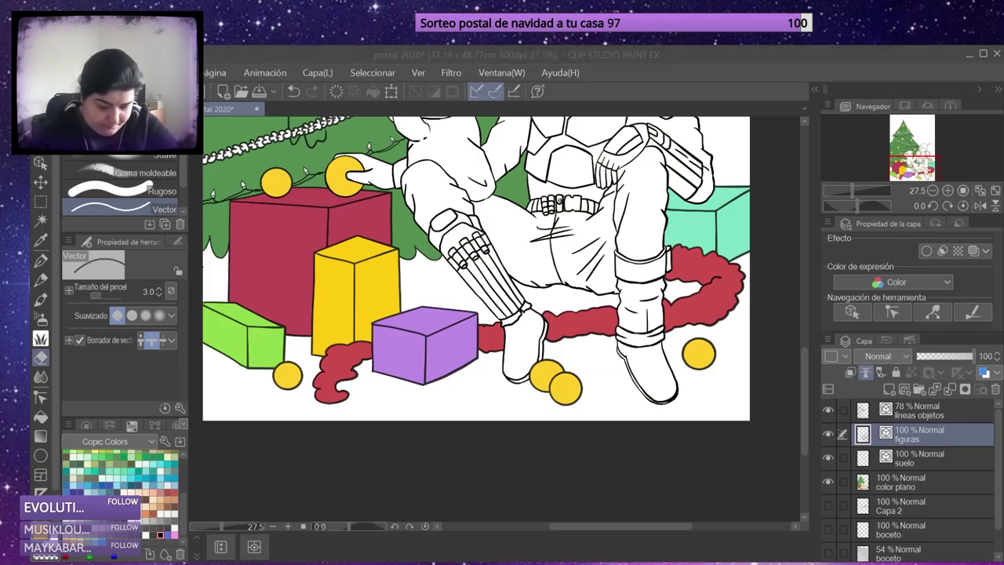
{"action": "scroll", "coordinate": [717, 336], "scroll_direction": "down", "scroll_amount": 4}
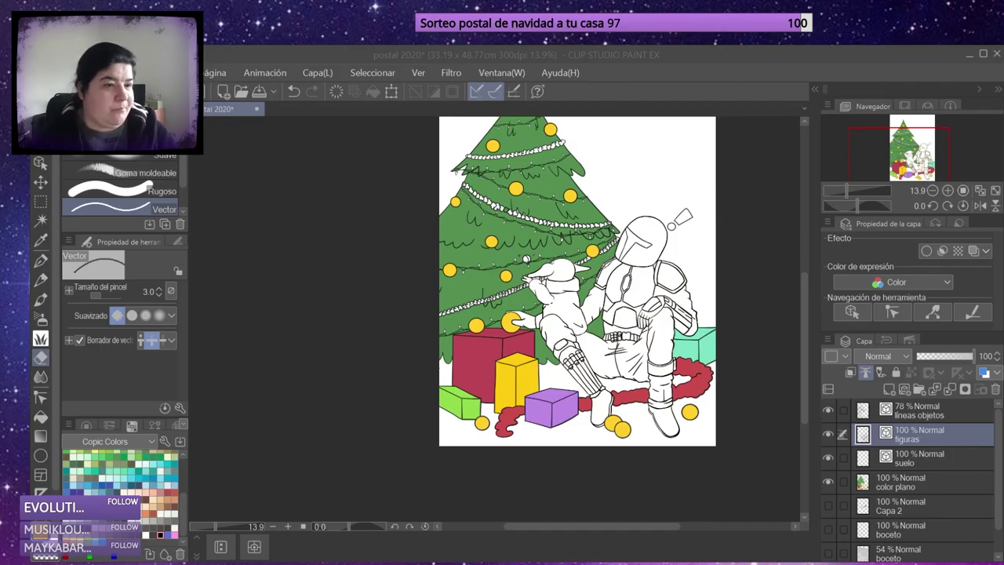
{"action": "key", "text": "g"}
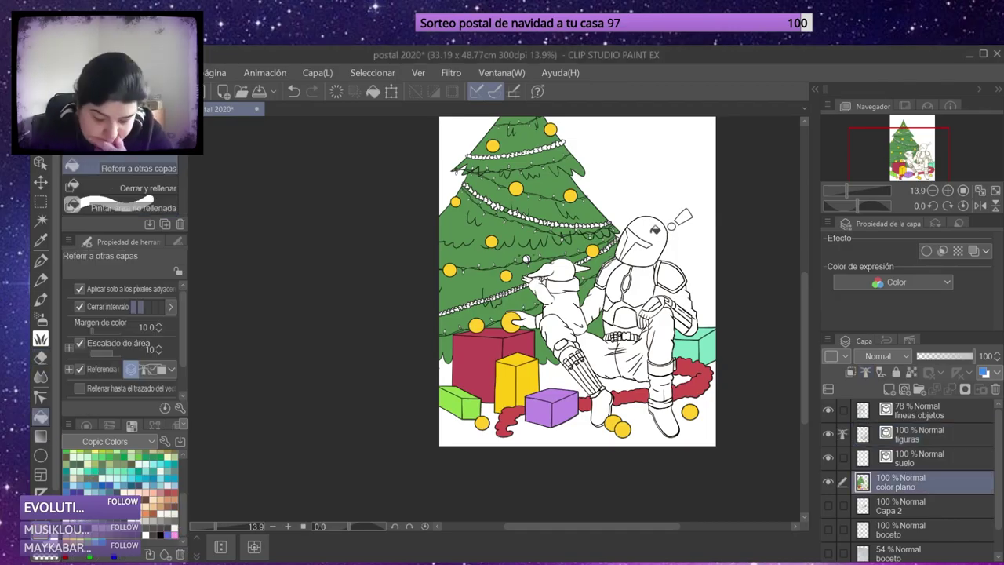
{"action": "left_click", "coordinate": [637, 243]}
{"action": "left_click", "coordinate": [673, 284]}
{"action": "left_click", "coordinate": [671, 276]}
{"action": "left_click", "coordinate": [609, 272]}
{"action": "left_click", "coordinate": [680, 247]}
Erase the light string crossing the armored figure's upper arm on líneas objetos and reposition the remaining pieces against the tree.
{"action": "left_click", "coordinate": [910, 410]}
{"action": "key", "text": "e"}
{"action": "scroll", "coordinate": [534, 266], "scroll_direction": "up", "scroll_amount": 10}
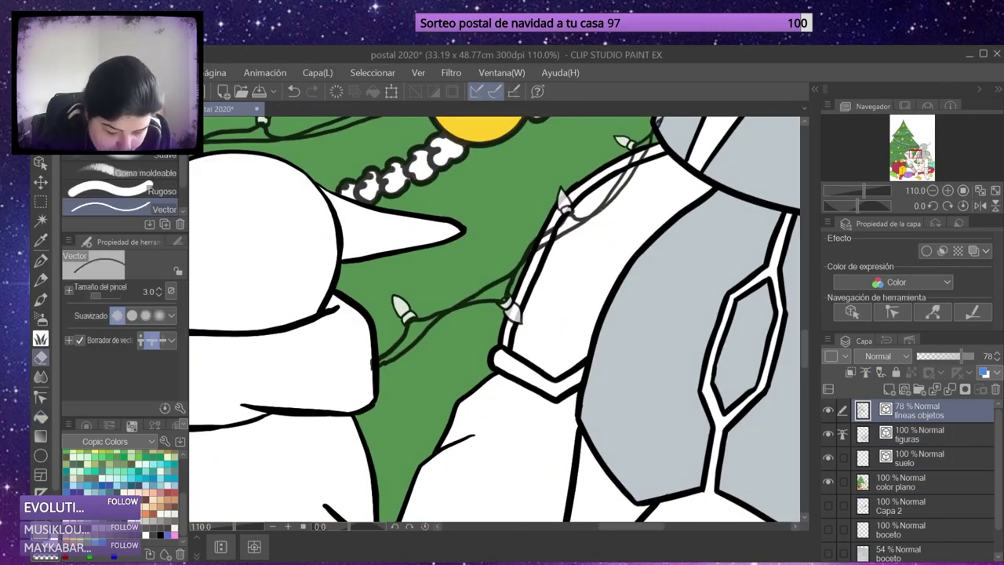
{"action": "key", "text": "y"}
{"action": "mouse_move", "coordinate": [509, 257]}
{"action": "left_mouse_down"}
{"action": "mouse_move", "coordinate": [474, 314]}
{"action": "mouse_move", "coordinate": [455, 300]}
{"action": "left_mouse_up"}
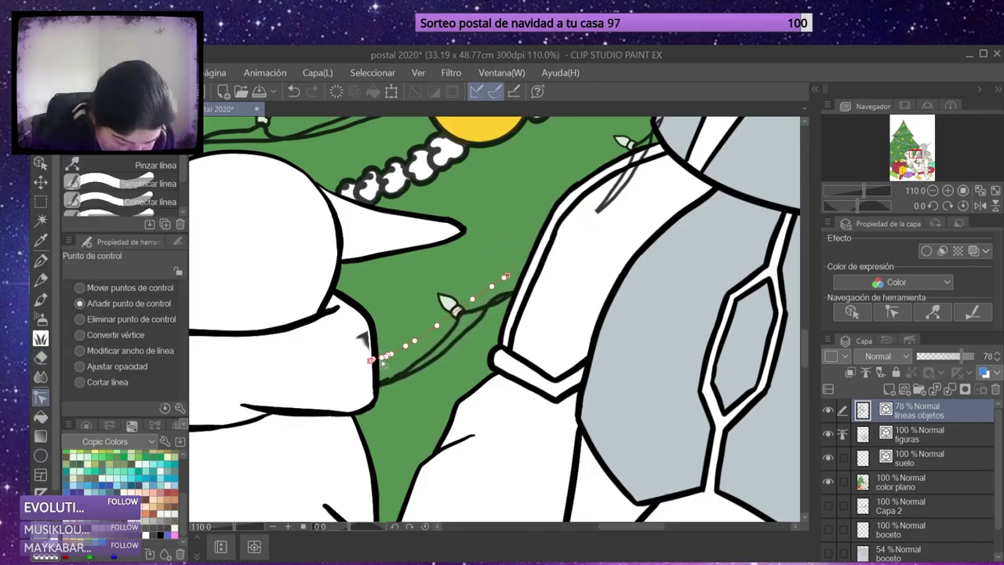
{"action": "left_click_drag", "start_coordinate": [643, 194], "coordinate": [574, 322]}
{"action": "mouse_move", "coordinate": [559, 274]}
{"action": "left_mouse_down"}
{"action": "mouse_move", "coordinate": [533, 275]}
{"action": "mouse_move", "coordinate": [570, 266]}
{"action": "left_mouse_up"}
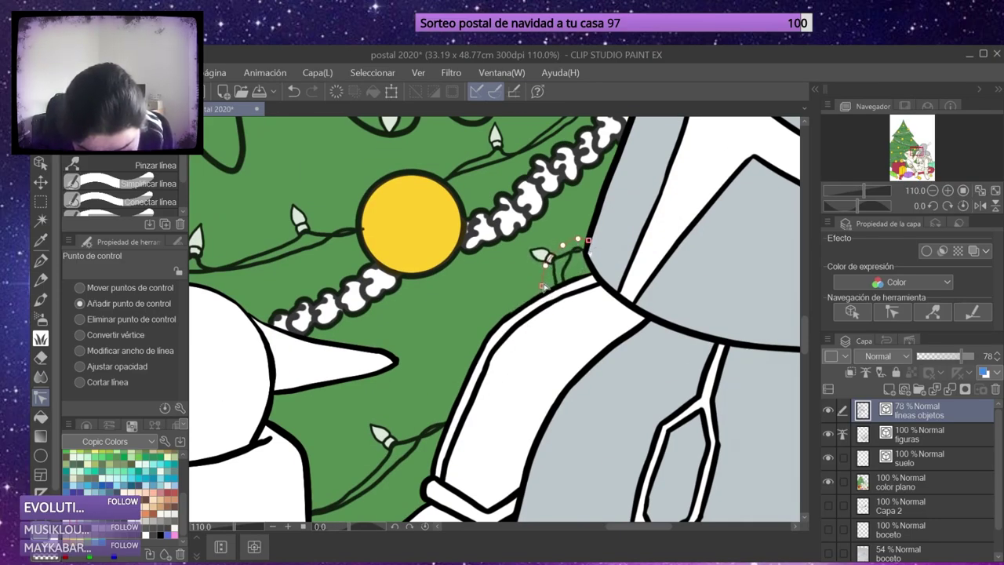
Fill the shoulder plates, abdominal armor and forearm guard with light gray on the color plano layer.
{"action": "key", "text": "g"}
{"action": "left_click", "coordinate": [902, 481]}
{"action": "scroll", "coordinate": [647, 277], "scroll_direction": "down", "scroll_amount": 3}
{"action": "left_click_drag", "start_coordinate": [704, 407], "coordinate": [525, 368]}
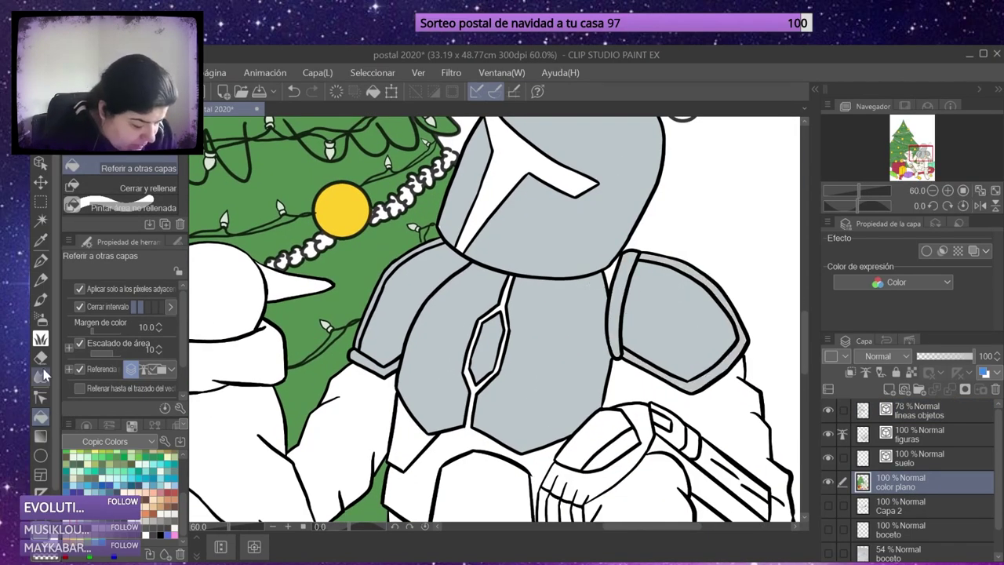
{"action": "scroll", "coordinate": [526, 367], "scroll_direction": "down", "scroll_amount": 2}
{"action": "left_click_drag", "start_coordinate": [580, 416], "coordinate": [567, 312]}
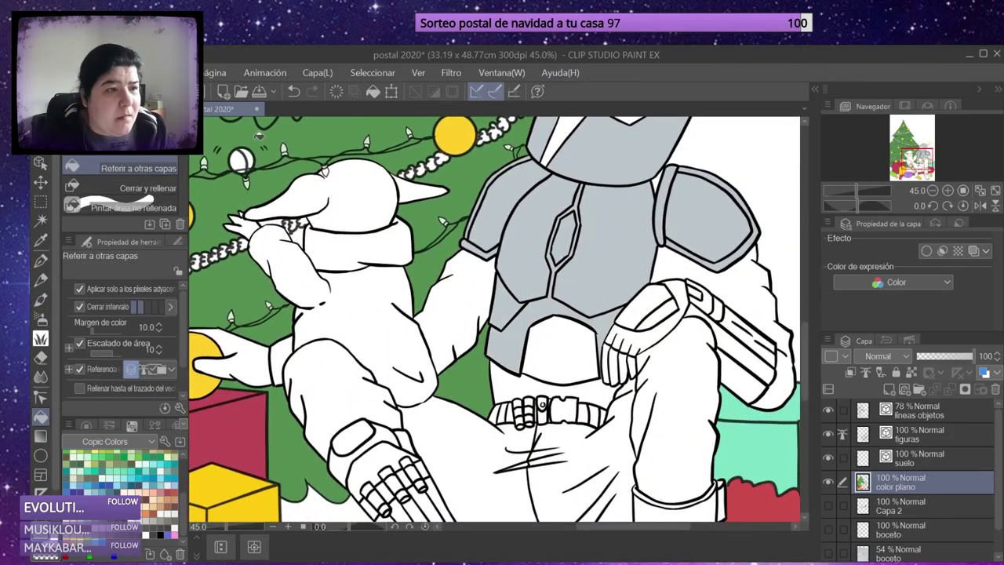
{"action": "scroll", "coordinate": [494, 319], "scroll_direction": "down", "scroll_amount": 2}
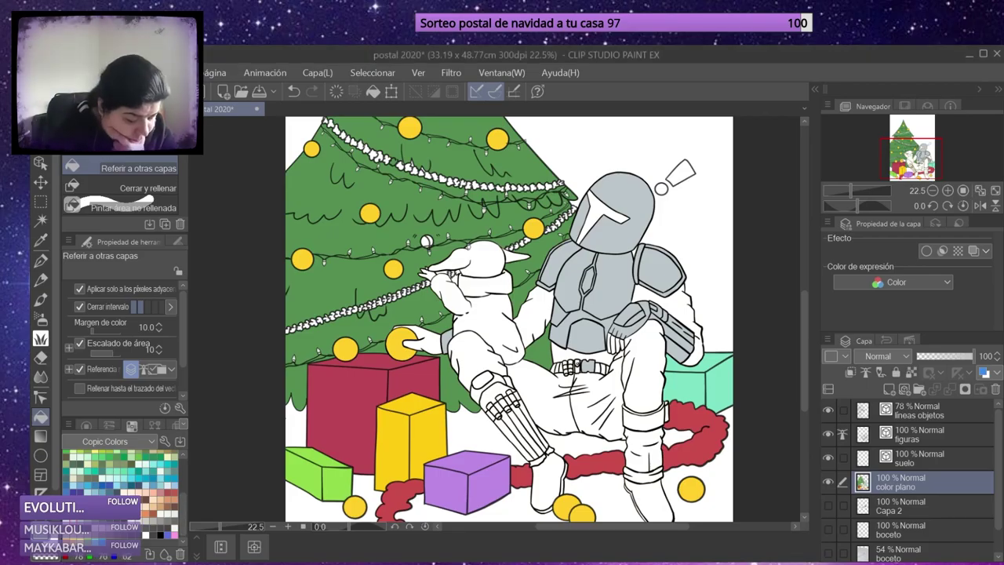
Fill the armored figure's trousers, sleeves, glove and helmet visor with dark brown.
{"action": "left_click", "coordinate": [580, 400]}
{"action": "left_click", "coordinate": [647, 353]}
{"action": "scroll", "coordinate": [612, 377], "scroll_direction": "up", "scroll_amount": 5}
{"action": "scroll", "coordinate": [612, 377], "scroll_direction": "down", "scroll_amount": 4}
{"action": "left_click", "coordinate": [524, 251]}
{"action": "left_click", "coordinate": [398, 288]}
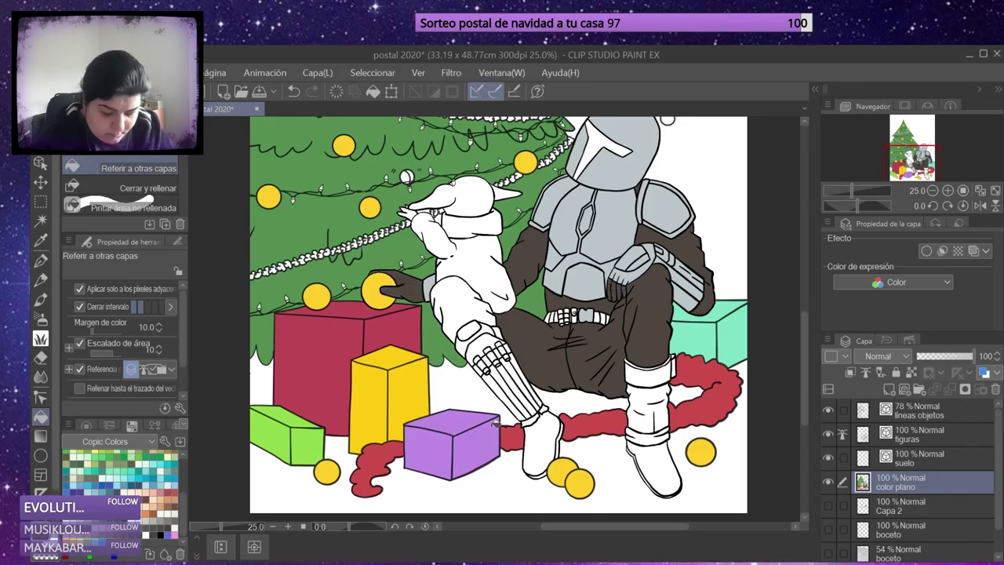
{"action": "left_click", "coordinate": [462, 314]}
{"action": "left_click", "coordinate": [621, 139]}
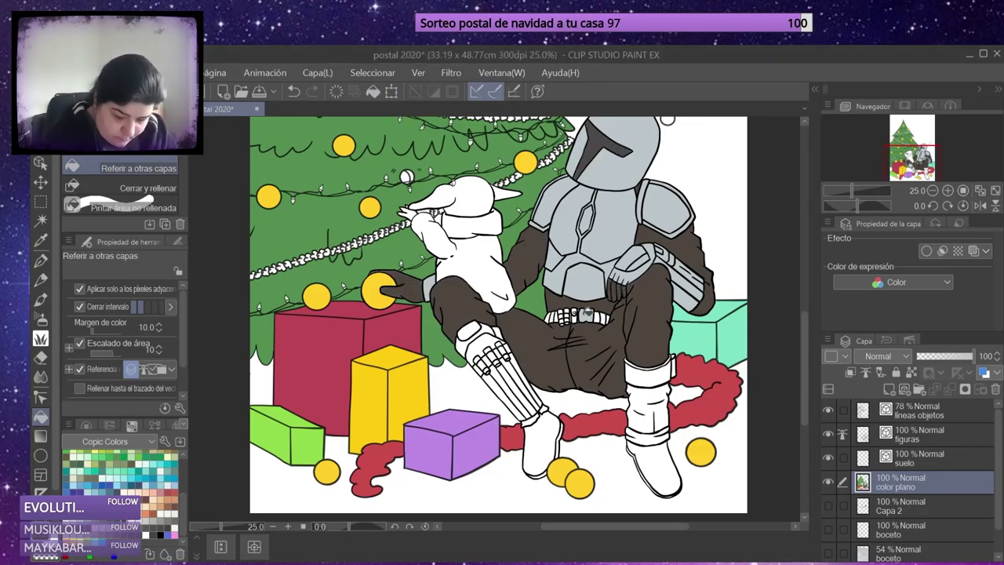
Fill the belt buckle and the small cylinders on the belt and shin guard with light gray.
{"action": "scroll", "coordinate": [750, 338], "scroll_direction": "up", "scroll_amount": 4}
{"action": "scroll", "coordinate": [749, 338], "scroll_direction": "down", "scroll_amount": 2}
{"action": "scroll", "coordinate": [750, 338], "scroll_direction": "down", "scroll_amount": 2}
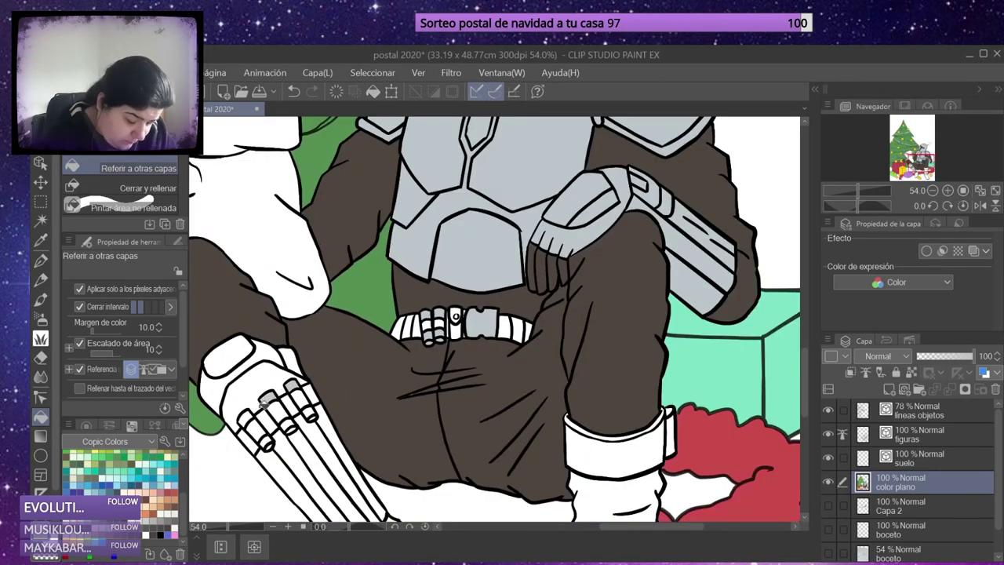
{"action": "scroll", "coordinate": [463, 439], "scroll_direction": "down", "scroll_amount": 2}
Fill the shin guard, boots and belt segments with dark gray.
{"action": "left_click", "coordinate": [488, 266]}
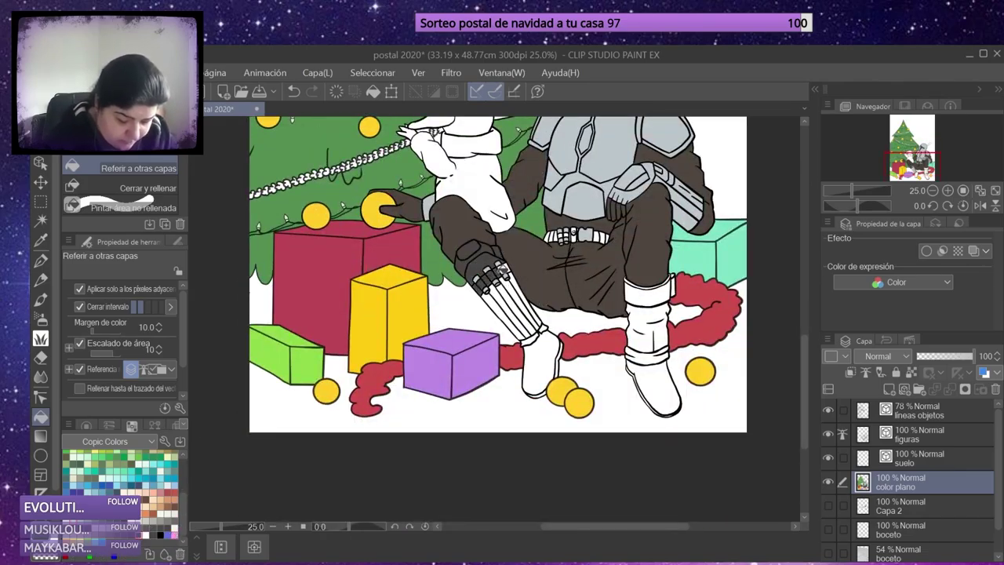
{"action": "left_click", "coordinate": [514, 306]}
{"action": "left_click", "coordinate": [651, 306]}
{"action": "scroll", "coordinate": [549, 235], "scroll_direction": "up", "scroll_amount": 4}
{"action": "left_click", "coordinate": [500, 203]}
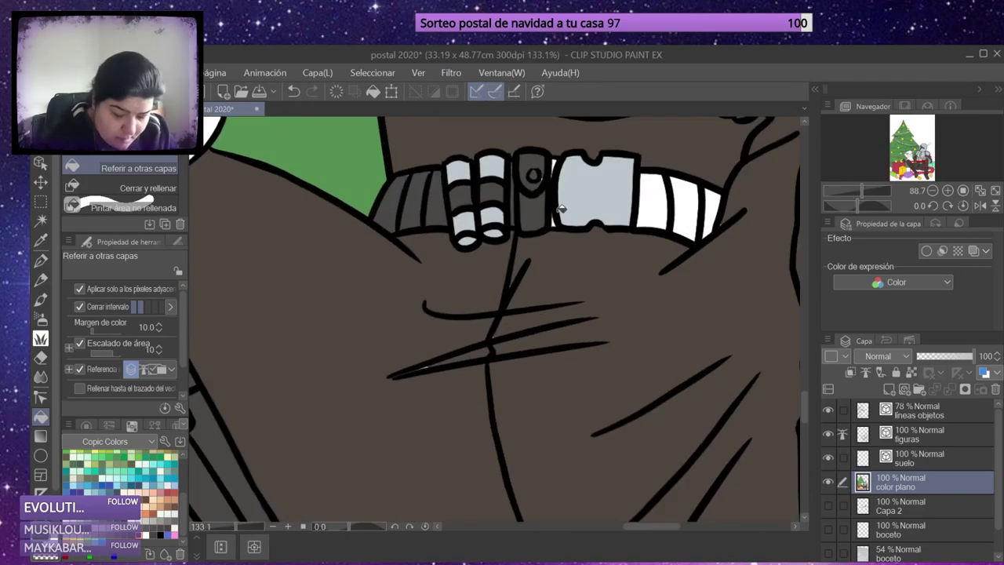
{"action": "scroll", "coordinate": [500, 204], "scroll_direction": "down", "scroll_amount": 1}
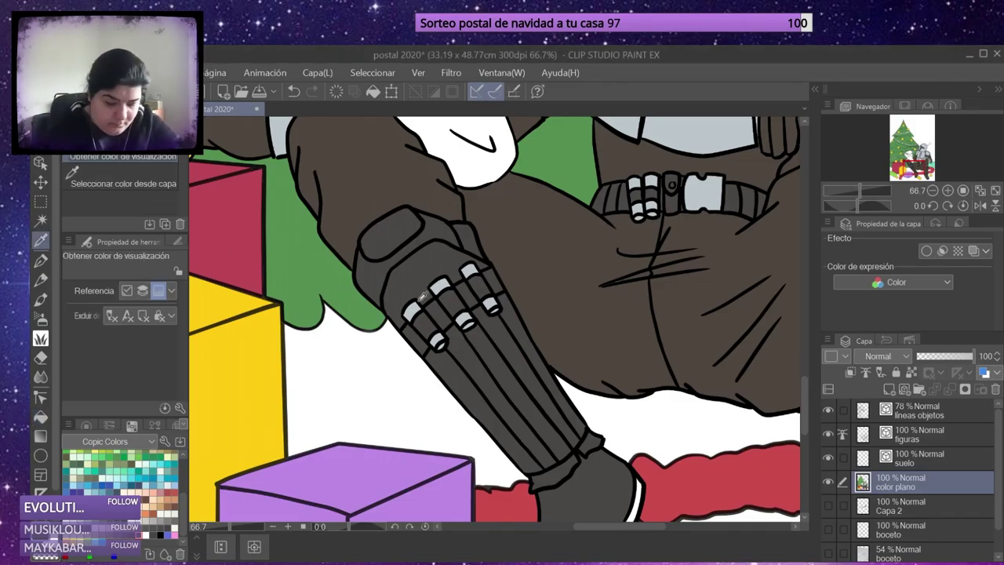
Touch up the small belt details with the Acuarela opaca brush at size 11.0, and inspect the boots.
{"action": "key", "text": "b"}
{"action": "scroll", "coordinate": [638, 203], "scroll_direction": "up", "scroll_amount": 5}
{"action": "scroll", "coordinate": [394, 269], "scroll_direction": "down", "scroll_amount": 5}
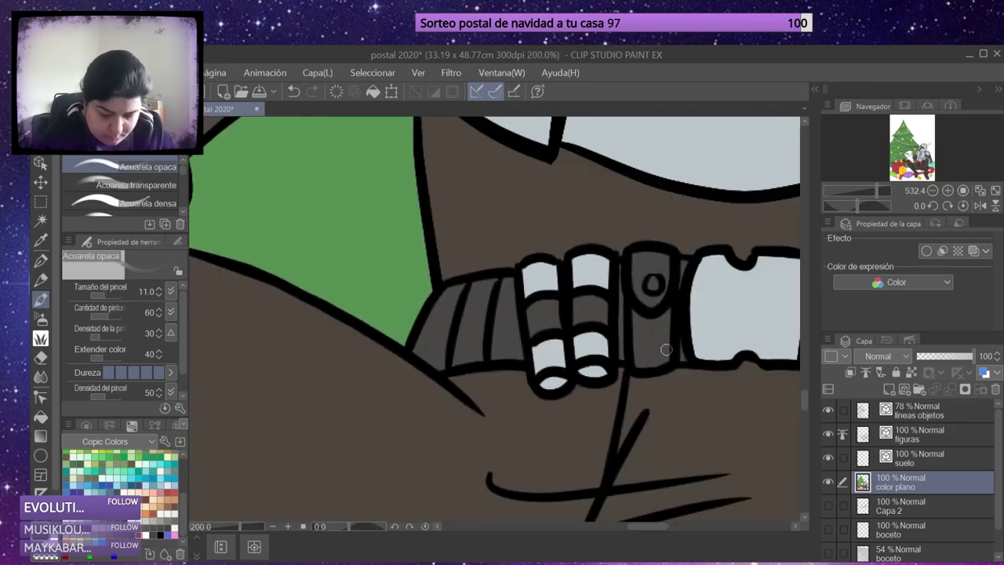
{"action": "scroll", "coordinate": [694, 338], "scroll_direction": "down", "scroll_amount": 4}
{"action": "key", "text": "g"}
{"action": "left_click_drag", "start_coordinate": [694, 338], "coordinate": [698, 79]}
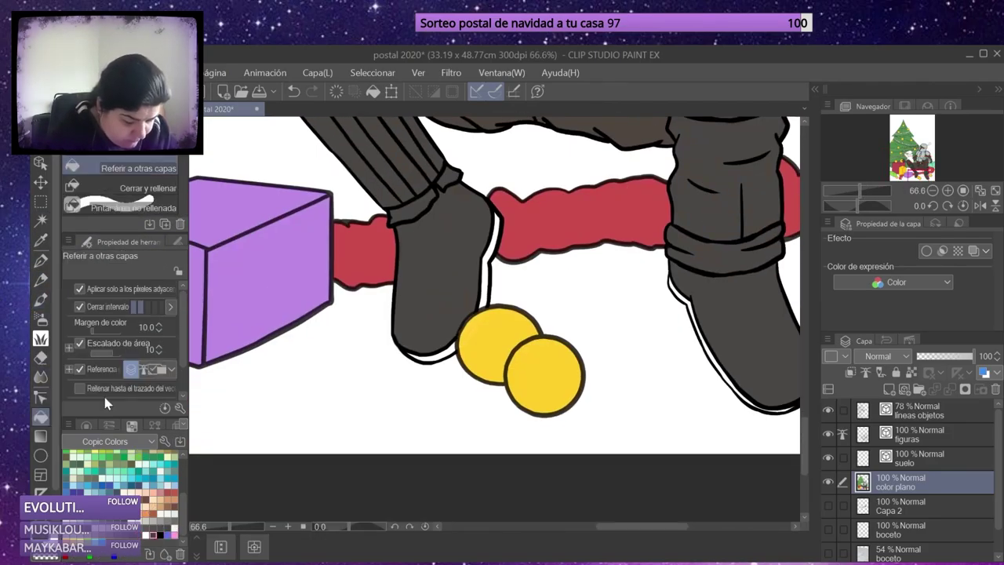
{"action": "scroll", "coordinate": [686, 363], "scroll_direction": "up", "scroll_amount": 1}
{"action": "scroll", "coordinate": [660, 480], "scroll_direction": "down", "scroll_amount": 4}
{"action": "scroll", "coordinate": [724, 249], "scroll_direction": "down", "scroll_amount": 2}
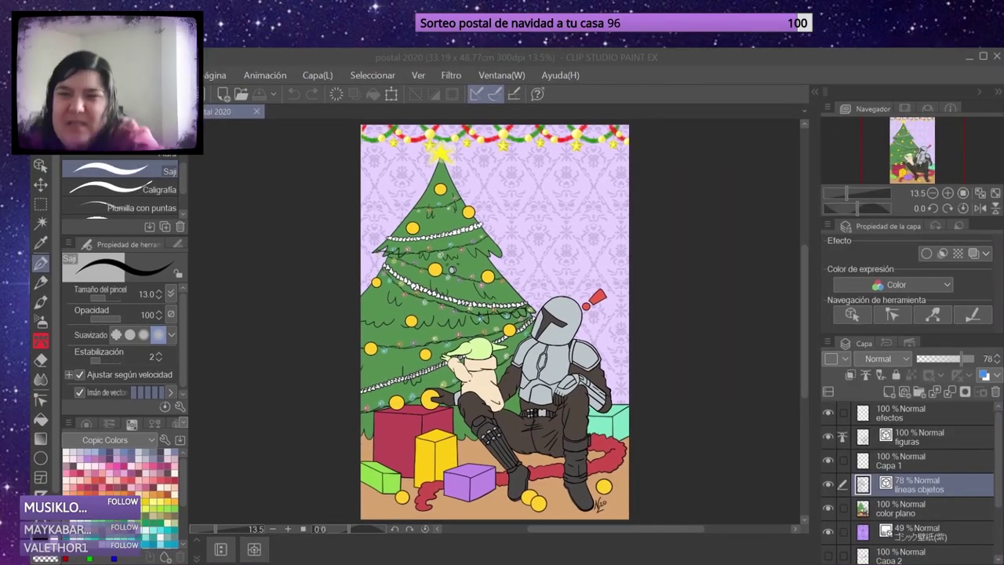
Create a new layer named sombras directly above líneas objetos.
{"action": "left_click", "coordinate": [888, 390]}
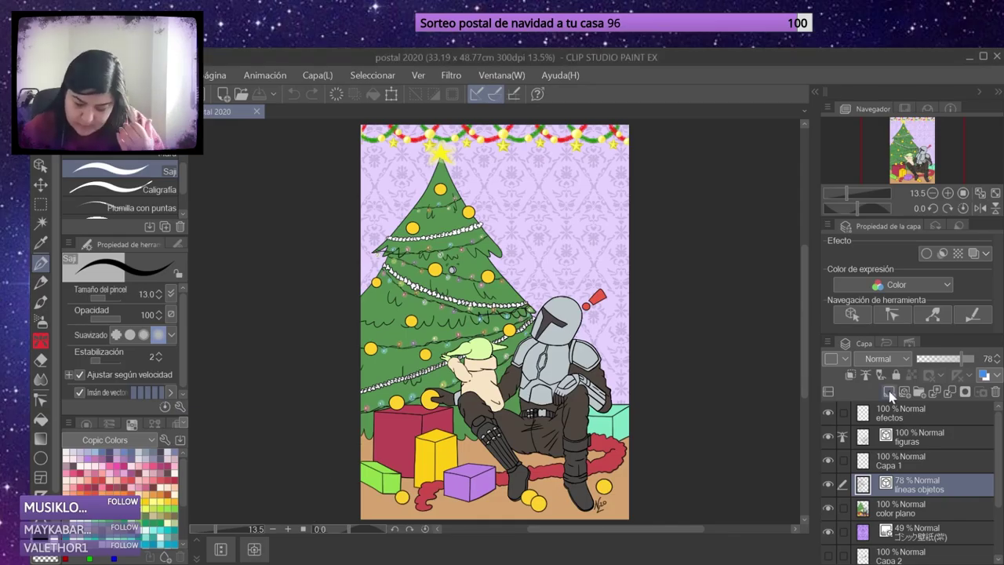
{"action": "left_click", "coordinate": [888, 390]}
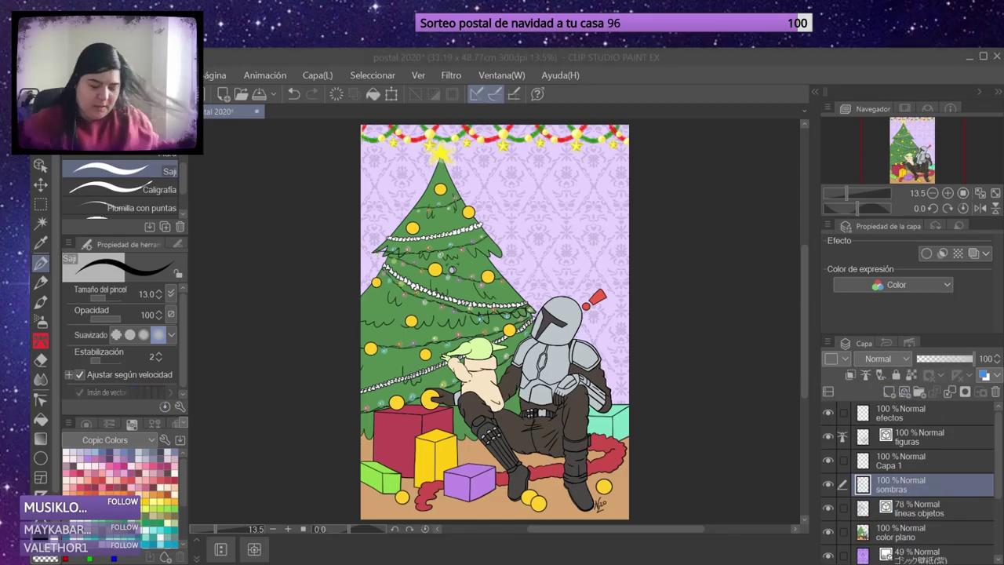
Create a new layer above efectos and hide it.
{"action": "left_click", "coordinate": [894, 412]}
{"action": "left_click", "coordinate": [888, 390]}
{"action": "left_click", "coordinate": [828, 412]}
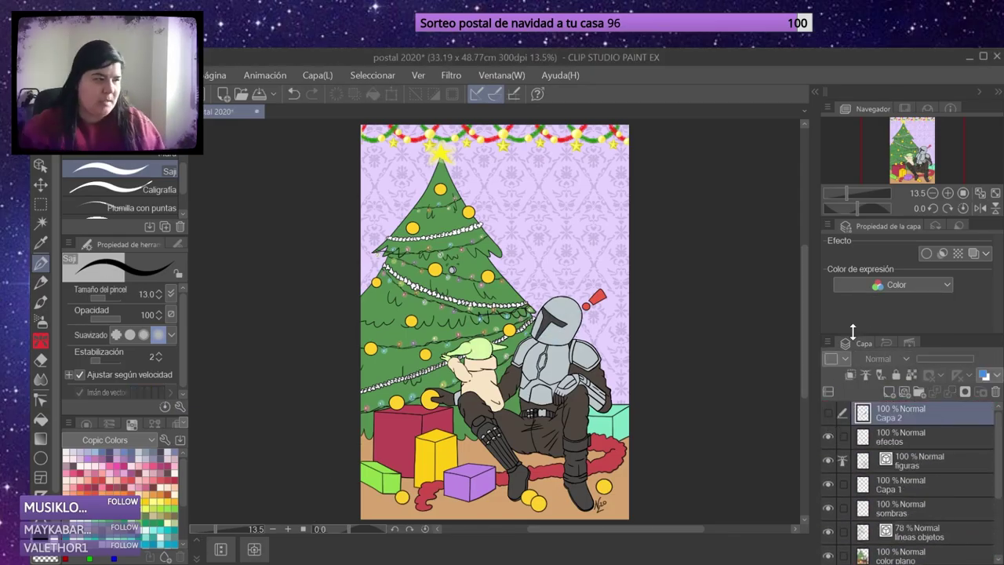
On the sombras layer, paint a gray shadow on the helmet's cheek below the visor using Acuarela densa at size 30.0.
{"action": "left_click", "coordinate": [902, 508]}
{"action": "scroll", "coordinate": [577, 348], "scroll_direction": "up", "scroll_amount": 5}
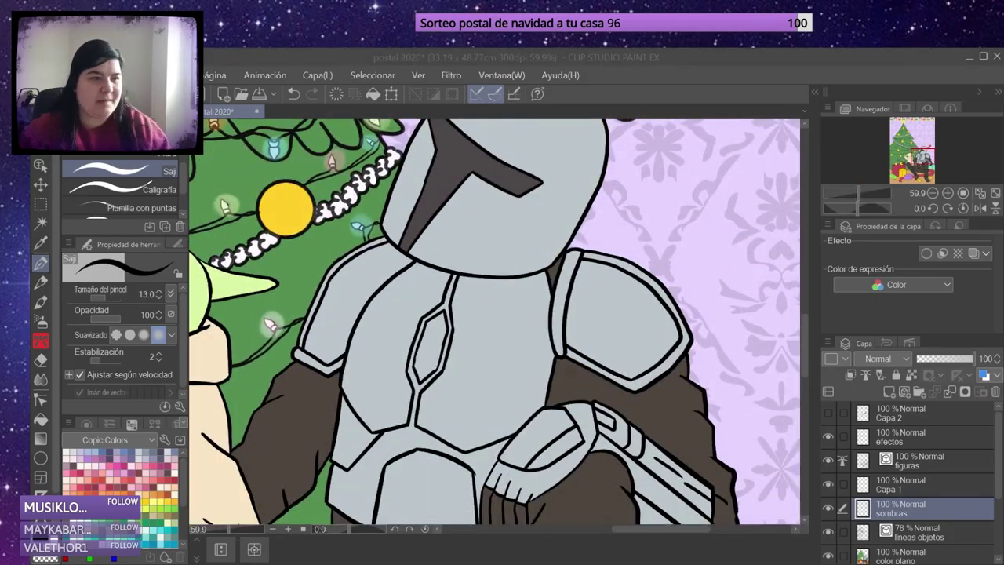
{"action": "key", "text": "b"}
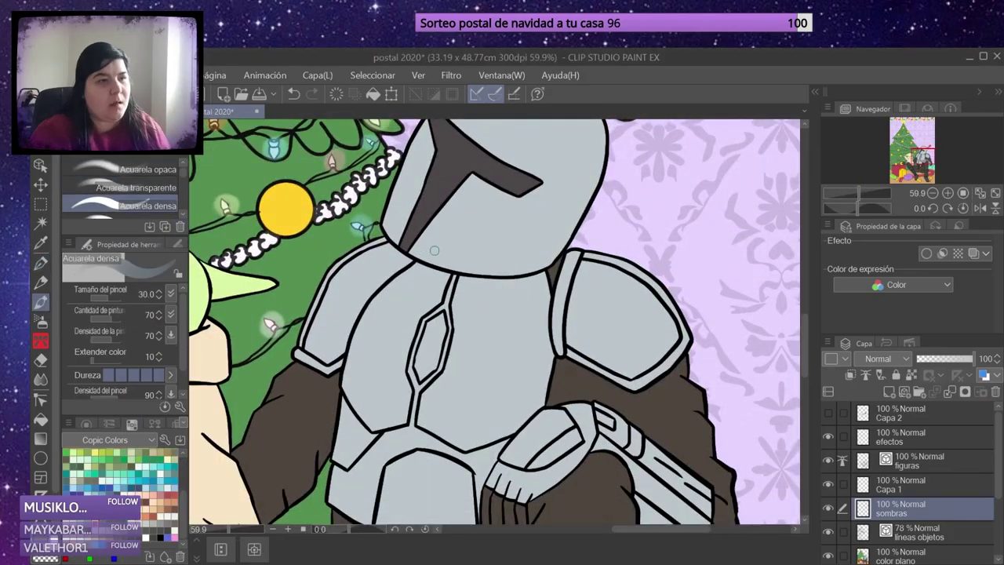
{"action": "mouse_move", "coordinate": [422, 251]}
{"action": "left_mouse_down"}
{"action": "mouse_move", "coordinate": [503, 207]}
{"action": "mouse_move", "coordinate": [531, 210]}
{"action": "mouse_move", "coordinate": [503, 232]}
{"action": "mouse_move", "coordinate": [517, 209]}
{"action": "mouse_move", "coordinate": [485, 204]}
{"action": "mouse_move", "coordinate": [513, 214]}
{"action": "mouse_move", "coordinate": [482, 267]}
{"action": "left_mouse_up"}
{"action": "mouse_move", "coordinate": [488, 233]}
{"action": "left_mouse_down"}
{"action": "mouse_move", "coordinate": [484, 256]}
{"action": "mouse_move", "coordinate": [430, 225]}
{"action": "mouse_move", "coordinate": [452, 238]}
{"action": "mouse_move", "coordinate": [452, 228]}
{"action": "mouse_move", "coordinate": [482, 201]}
{"action": "left_mouse_up"}
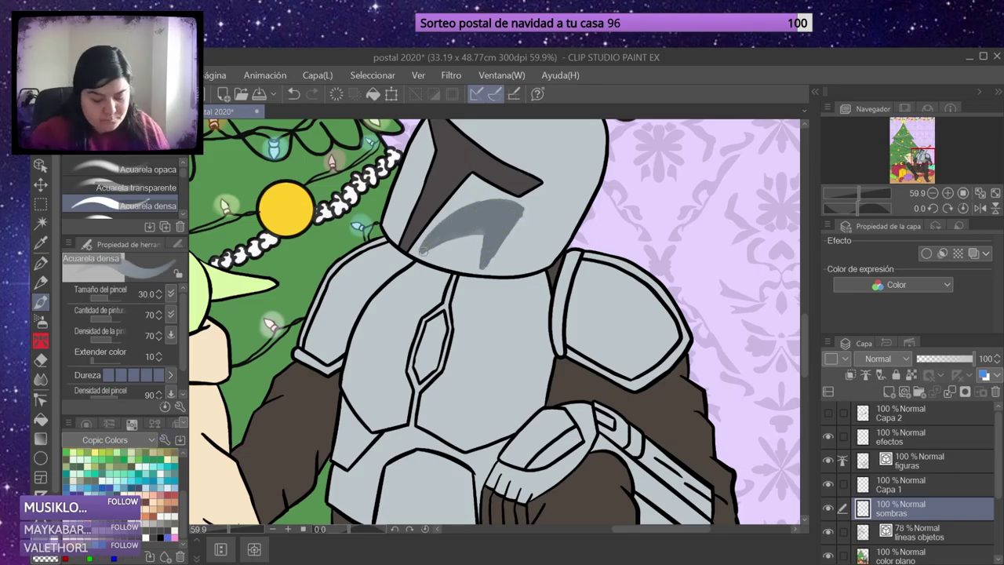
{"action": "left_click_drag", "start_coordinate": [485, 232], "coordinate": [425, 263]}
{"action": "mouse_move", "coordinate": [492, 260]}
{"action": "left_mouse_down"}
{"action": "mouse_move", "coordinate": [504, 224]}
{"action": "mouse_move", "coordinate": [487, 259]}
{"action": "mouse_move", "coordinate": [516, 220]}
{"action": "left_mouse_up"}
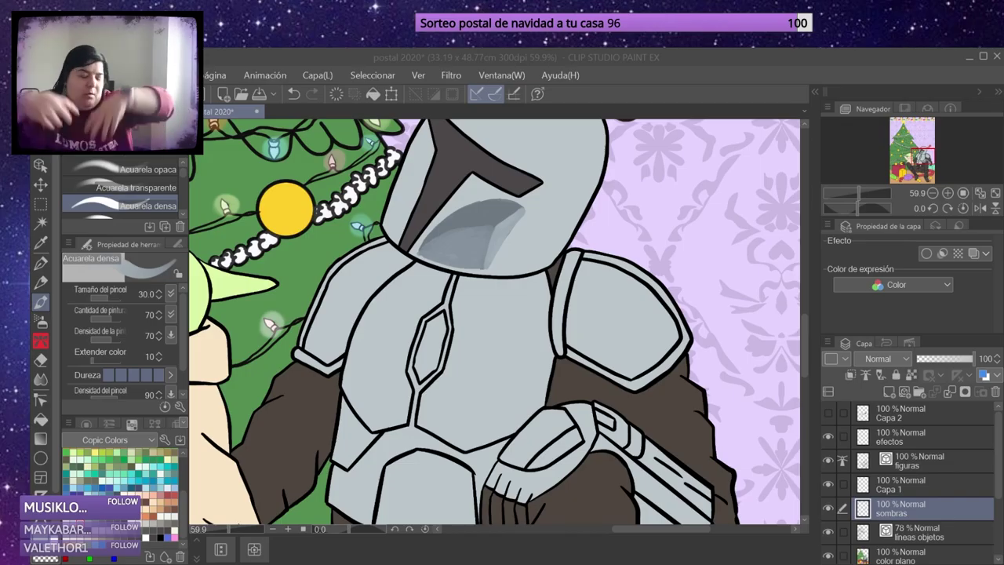
Paint a gray shadow along the narrow side plate of the helmet beside the visor.
{"action": "mouse_move", "coordinate": [398, 156]}
{"action": "left_mouse_down"}
{"action": "mouse_move", "coordinate": [488, 210]}
{"action": "mouse_move", "coordinate": [480, 191]}
{"action": "mouse_move", "coordinate": [488, 210]}
{"action": "mouse_move", "coordinate": [496, 184]}
{"action": "mouse_move", "coordinate": [480, 271]}
{"action": "mouse_move", "coordinate": [488, 207]}
{"action": "mouse_move", "coordinate": [473, 264]}
{"action": "left_mouse_up"}
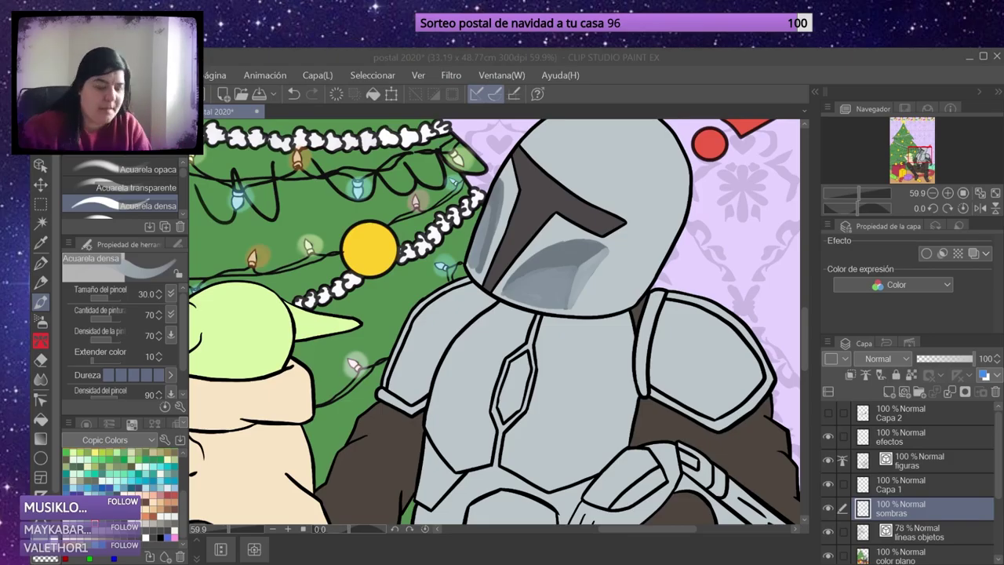
{"action": "left_click_drag", "start_coordinate": [485, 204], "coordinate": [477, 247]}
{"action": "left_click", "coordinate": [294, 94]}
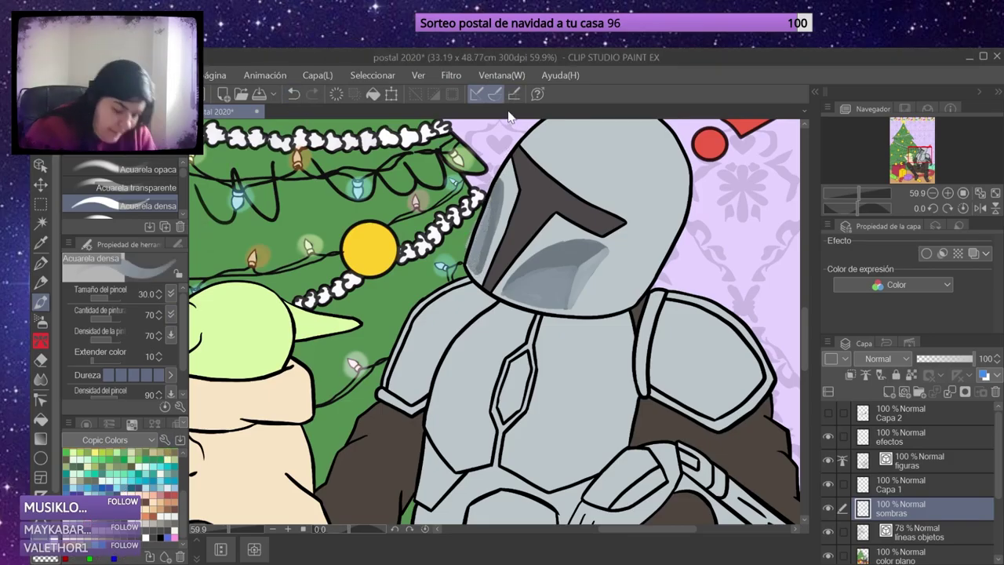
Clean up the edge of the helmet's cheek shadow with the Más fuerte eraser at size 9.3.
{"action": "key", "text": "e"}
{"action": "left_click", "coordinate": [125, 147]}
{"action": "scroll", "coordinate": [470, 355], "scroll_direction": "up", "scroll_amount": 2}
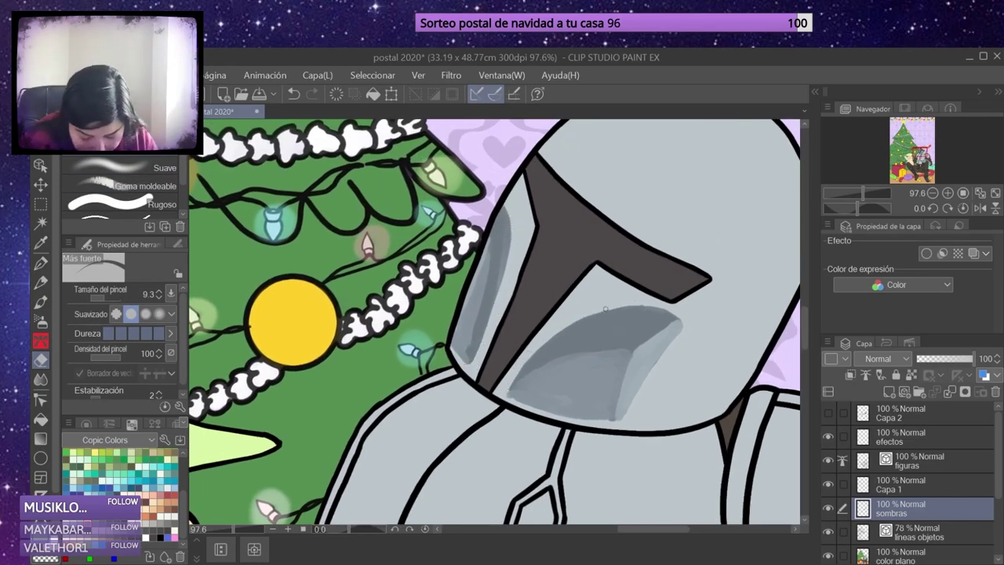
{"action": "left_click_drag", "start_coordinate": [679, 329], "coordinate": [684, 324]}
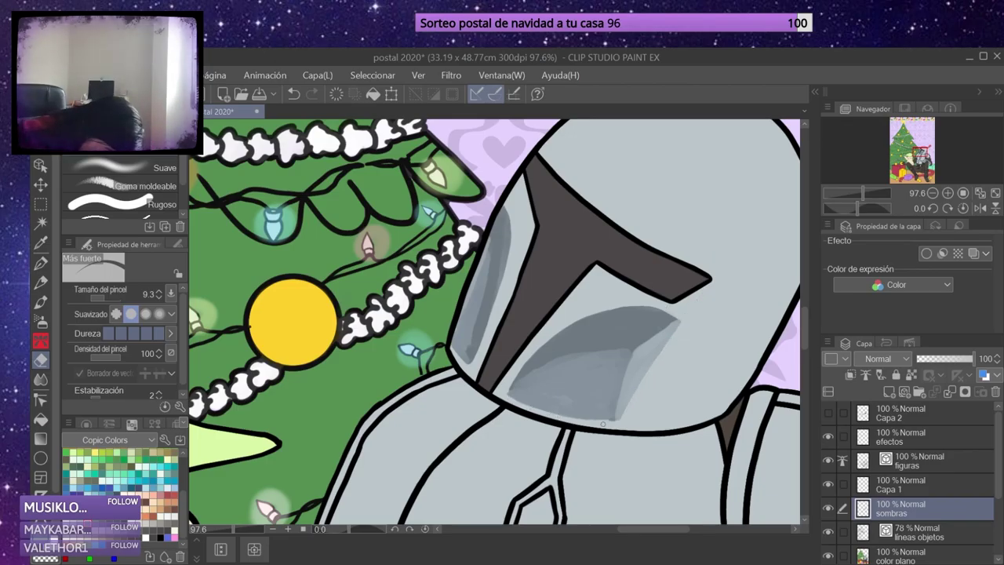
Blend the shadow on the helmet's narrow side plate with Acuarela densa at size 18.2.
{"action": "key", "text": "b"}
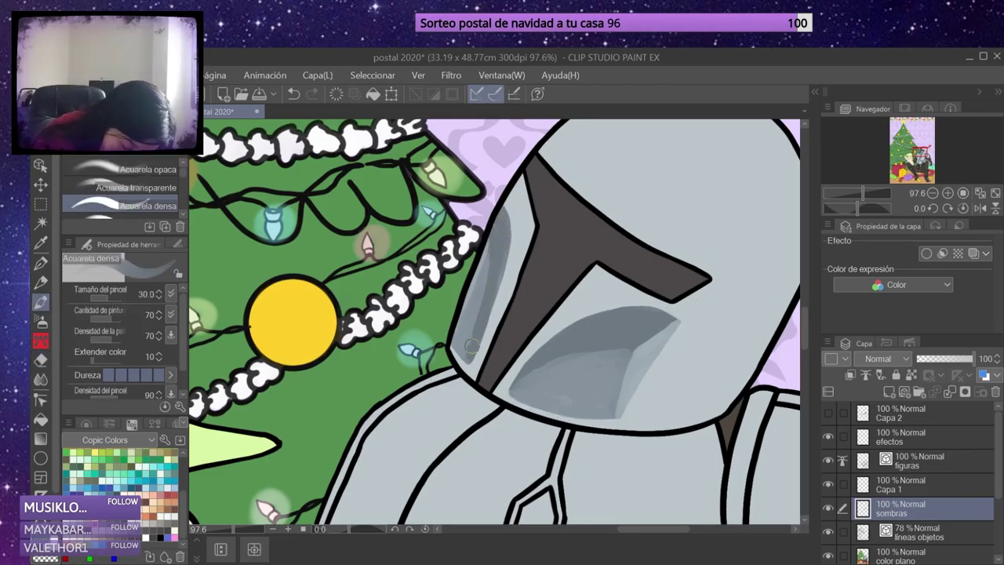
{"action": "key", "text": "bracketleft"}
{"action": "key", "text": "bracketleft"}
{"action": "key", "text": "bracketleft"}
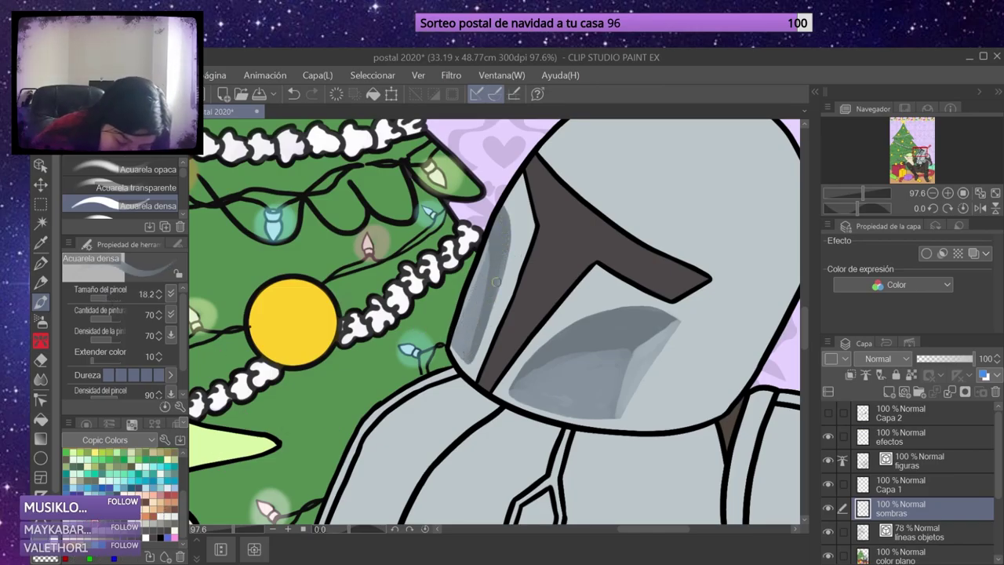
{"action": "key", "text": "ctrl+0"}
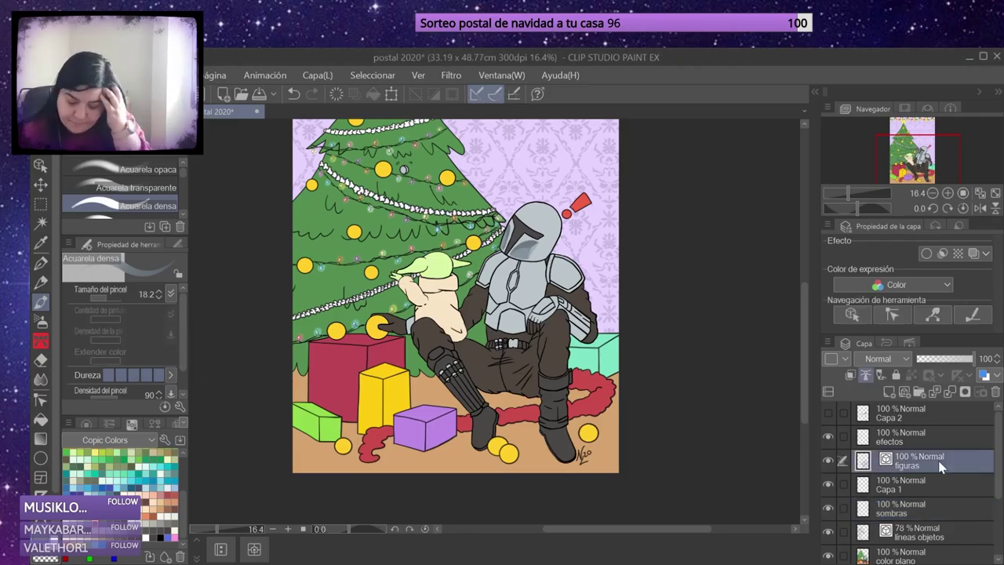
On the figuras layer, draw the brow line above the visor and the helmet's crest with the Saji pen at size 13.0.
{"action": "left_click", "coordinate": [567, 220], "text": "ctrl+shift"}
{"action": "scroll", "coordinate": [567, 220], "scroll_direction": "up", "scroll_amount": 5}
{"action": "key", "text": "p"}
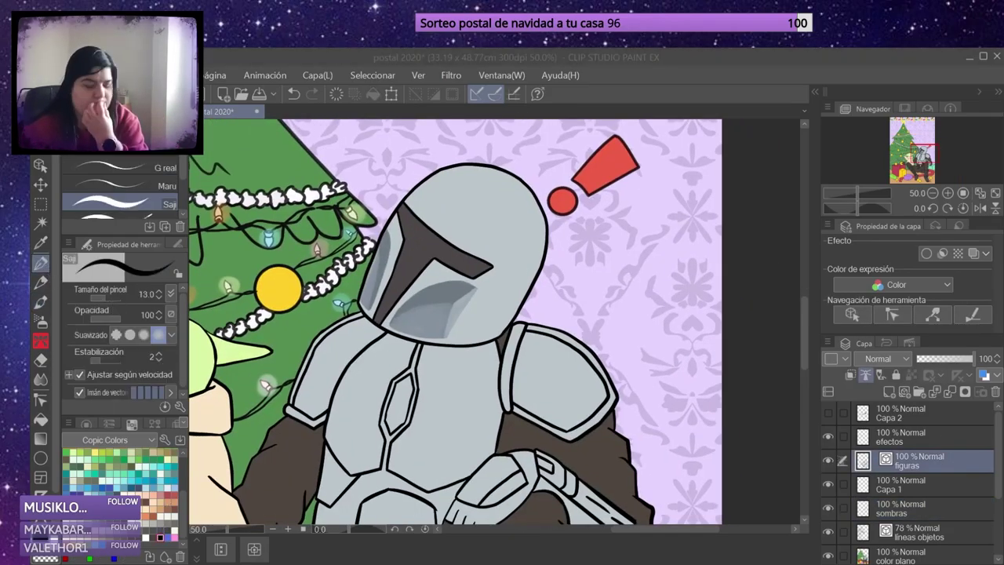
{"action": "key", "text": "alt+Tab"}
{"action": "scroll", "coordinate": [515, 266], "scroll_direction": "down", "scroll_amount": 3}
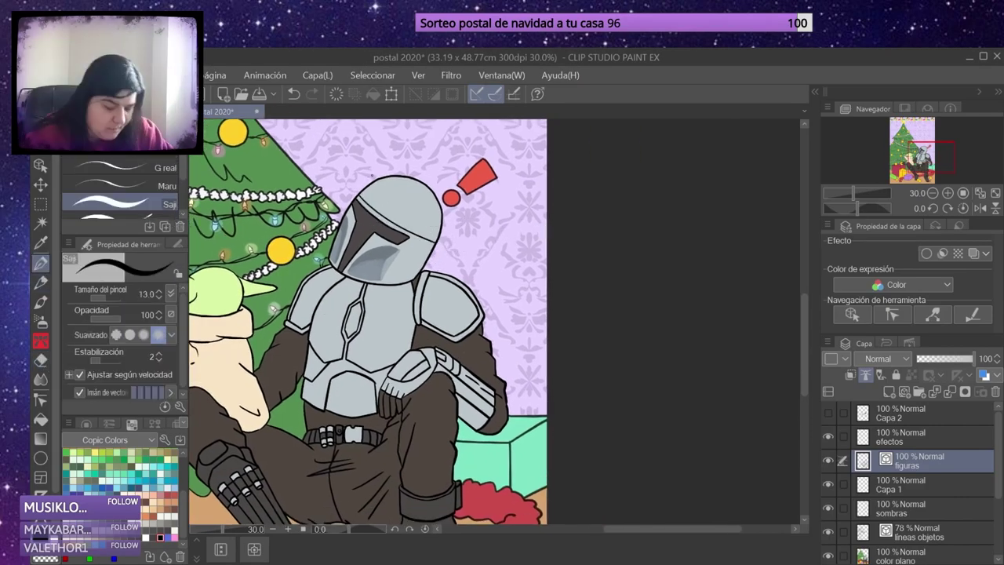
{"action": "key", "text": "alt+Tab"}
{"action": "key", "text": "alt+Tab"}
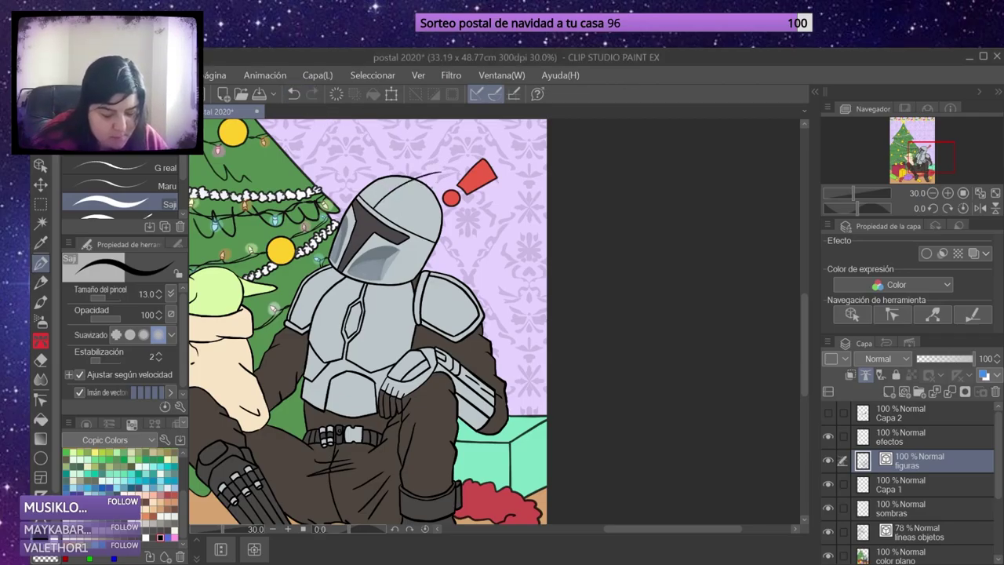
{"action": "scroll", "coordinate": [356, 268], "scroll_direction": "up", "scroll_amount": 3}
{"action": "scroll", "coordinate": [465, 321], "scroll_direction": "up", "scroll_amount": 2}
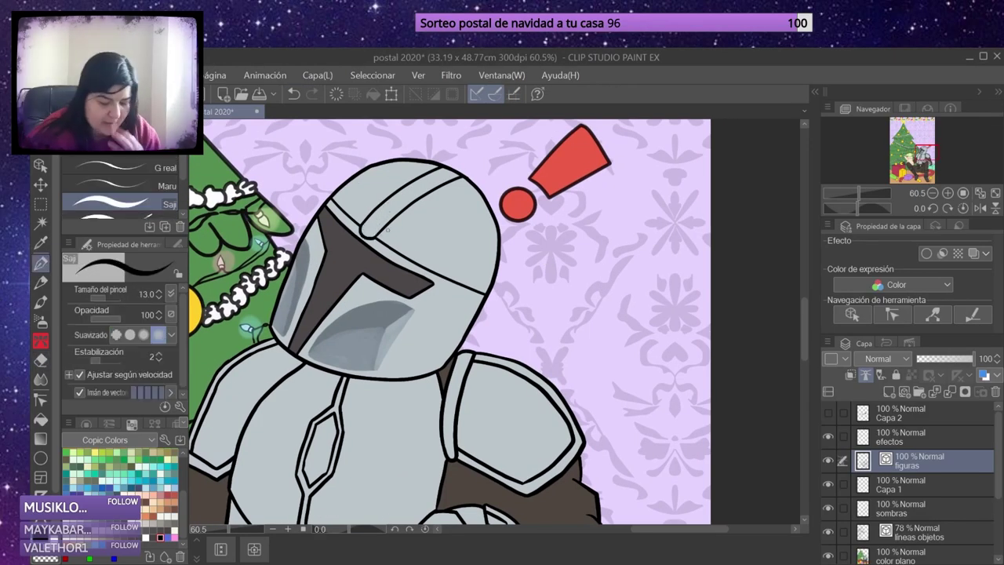
{"action": "key", "text": "y"}
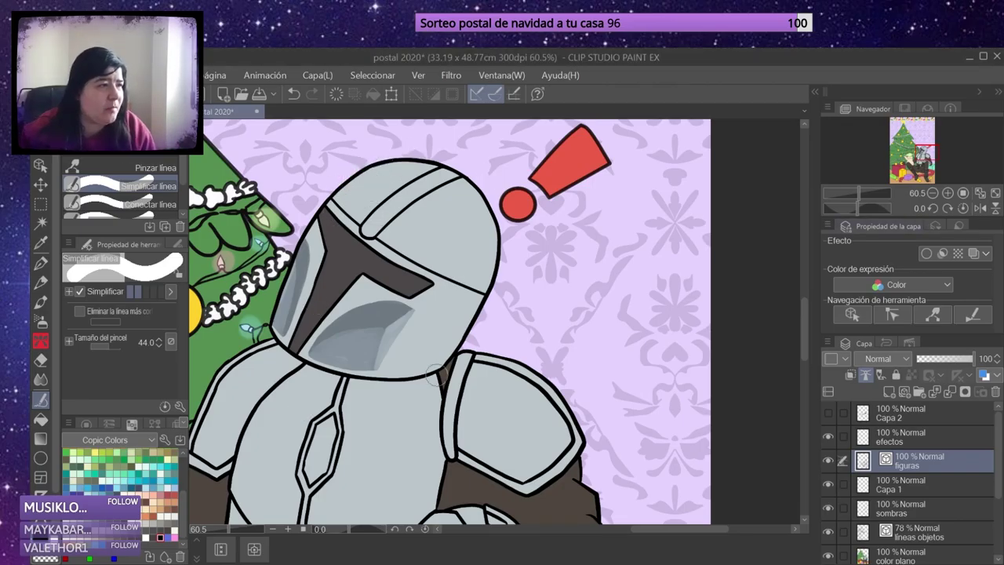
{"action": "key", "text": "p"}
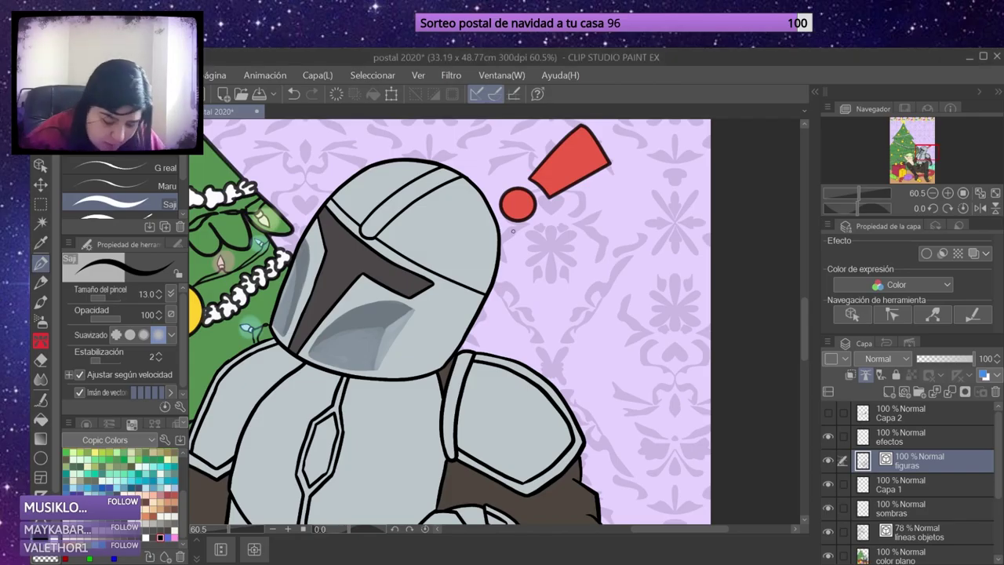
{"action": "left_click_drag", "start_coordinate": [450, 289], "coordinate": [436, 310]}
{"action": "key", "text": "ctrl+z"}
{"action": "left_click", "coordinate": [295, 94]}
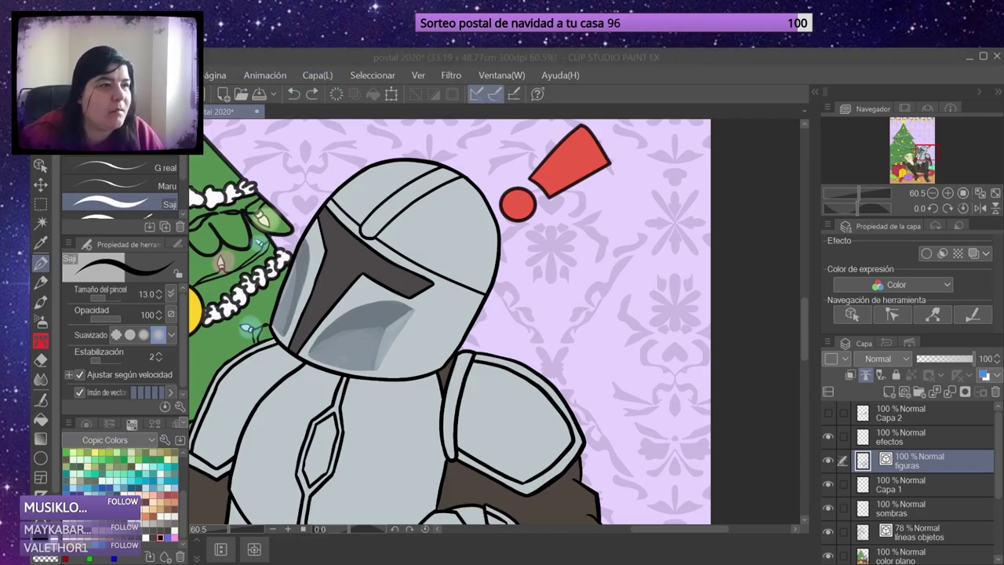
Draw a small tapered plate on the helmet's side below the brow line and simplify its vector outline.
{"action": "left_click_drag", "start_coordinate": [450, 290], "coordinate": [436, 311]}
{"action": "key", "text": "ctrl+plus"}
{"action": "key", "text": "ctrl+plus"}
{"action": "left_click_drag", "start_coordinate": [494, 213], "coordinate": [471, 276]}
{"action": "key", "text": "y"}
{"action": "left_click_drag", "start_coordinate": [502, 218], "coordinate": [484, 283]}
{"action": "key", "text": "y"}
{"action": "key", "text": "o"}
{"action": "left_click", "coordinate": [492, 248]}
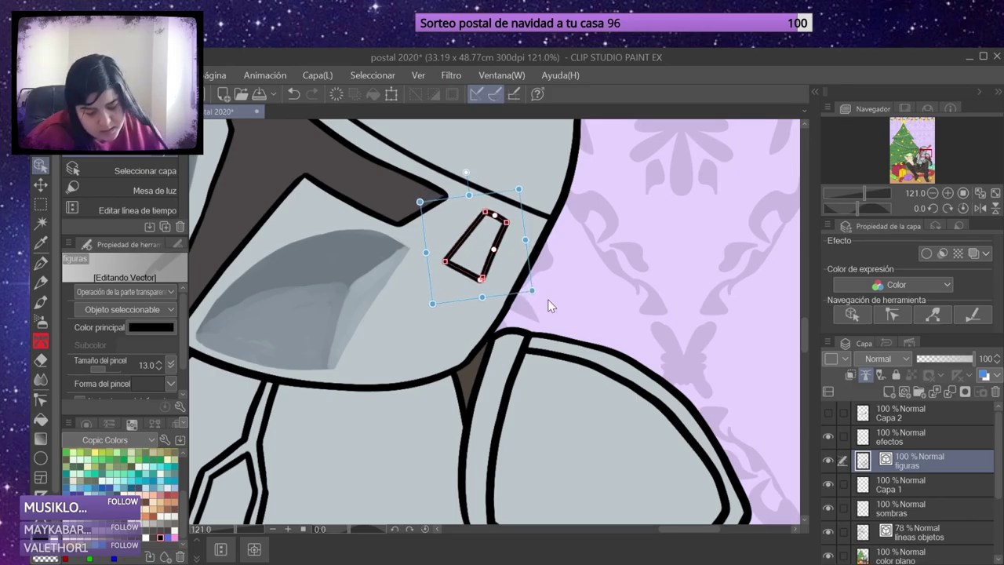
{"action": "left_click", "coordinate": [611, 285]}
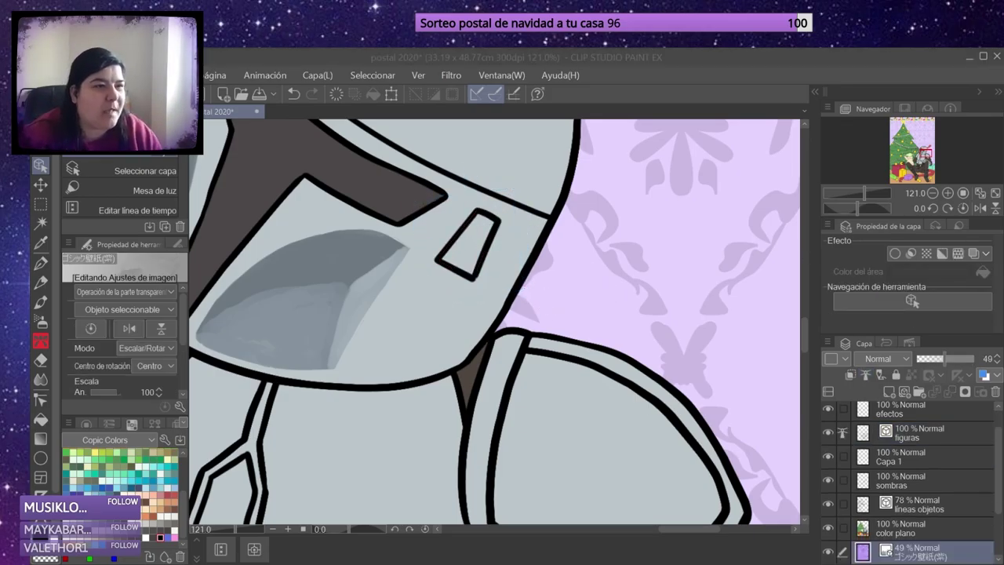
On the figuras layer, draw a ring around the plate's upper end and tidy the overlapping lines.
{"action": "key", "text": "p"}
{"action": "left_click", "coordinate": [471, 239], "text": "ctrl+shift"}
{"action": "mouse_move", "coordinate": [475, 188]}
{"action": "left_mouse_down"}
{"action": "mouse_move", "coordinate": [464, 212]}
{"action": "mouse_move", "coordinate": [510, 192]}
{"action": "mouse_move", "coordinate": [511, 202]}
{"action": "left_mouse_up"}
{"action": "key", "text": "y"}
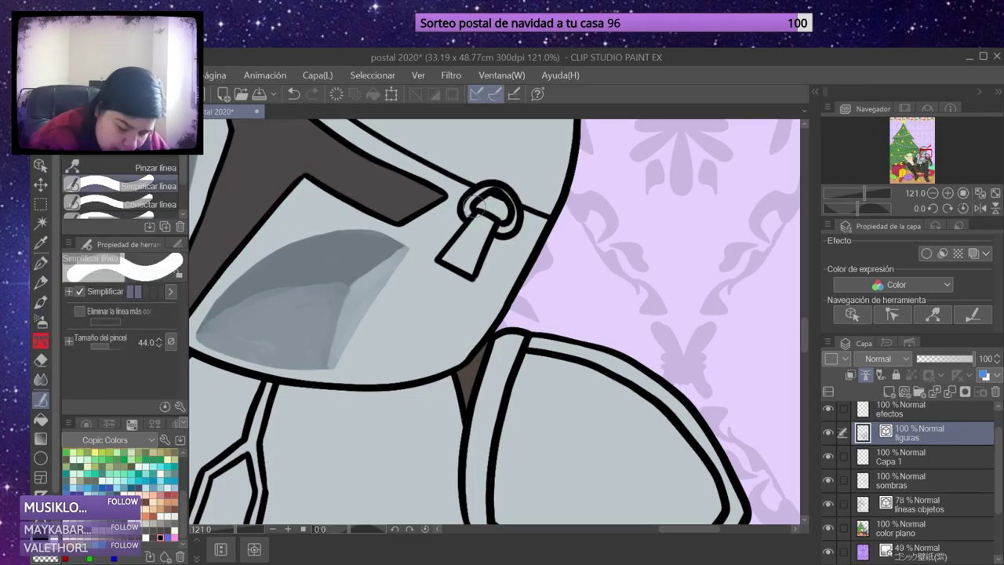
{"action": "left_click_drag", "start_coordinate": [512, 211], "coordinate": [513, 241]}
{"action": "left_click", "coordinate": [488, 202]}
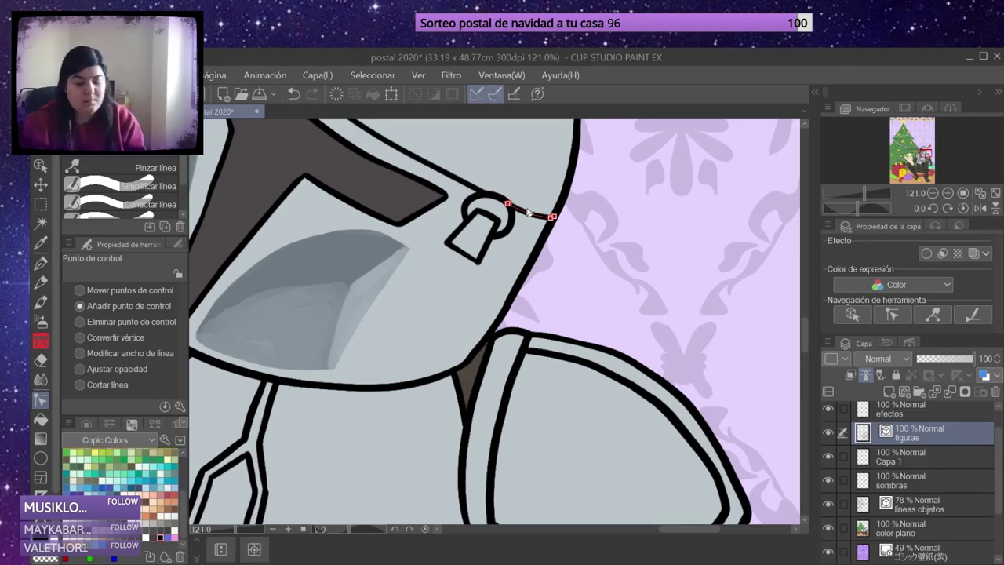
Draw a bracket around the plate's lower end and two parallel lines down to the helmet's lower edge, adjusting their control points.
{"action": "key", "text": "p"}
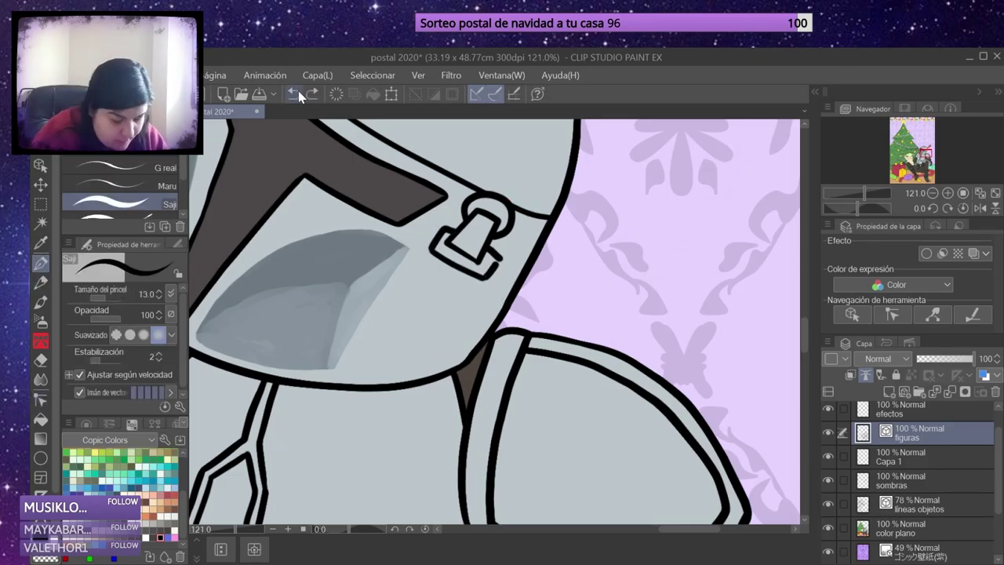
{"action": "key", "text": "y"}
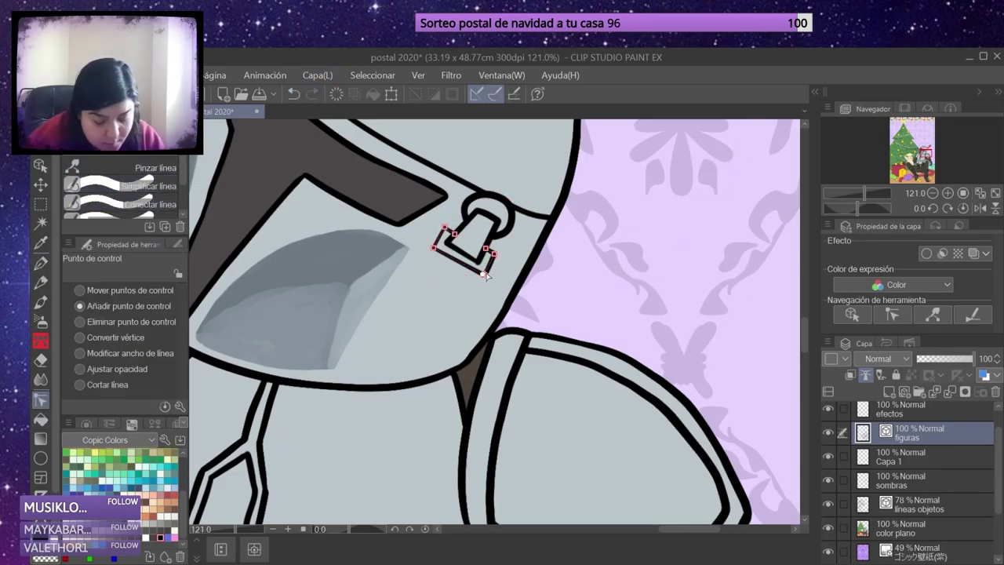
{"action": "key", "text": "p"}
{"action": "key", "text": "ctrl+z"}
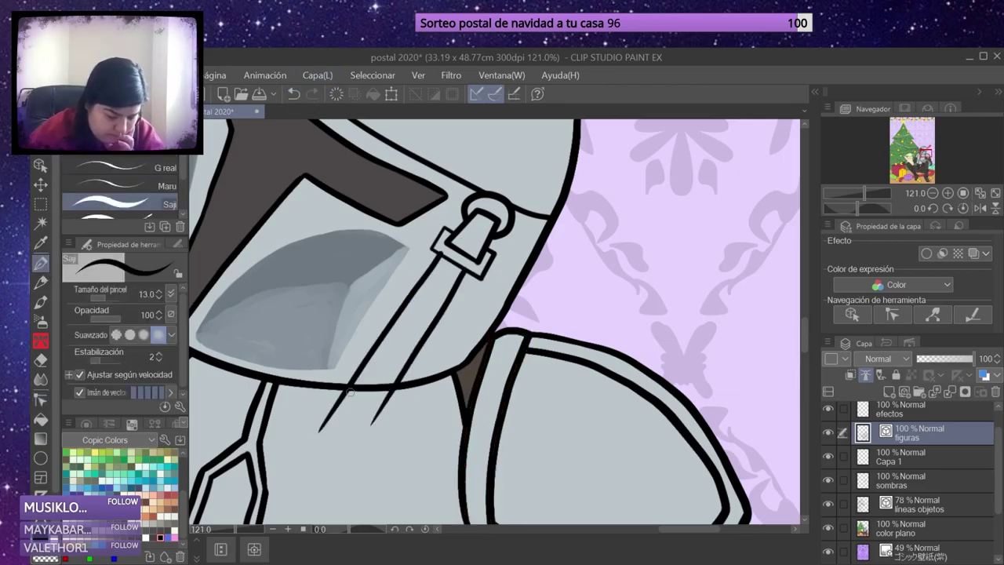
{"action": "key", "text": "y"}
{"action": "scroll", "coordinate": [505, 262], "scroll_direction": "up", "scroll_amount": 2}
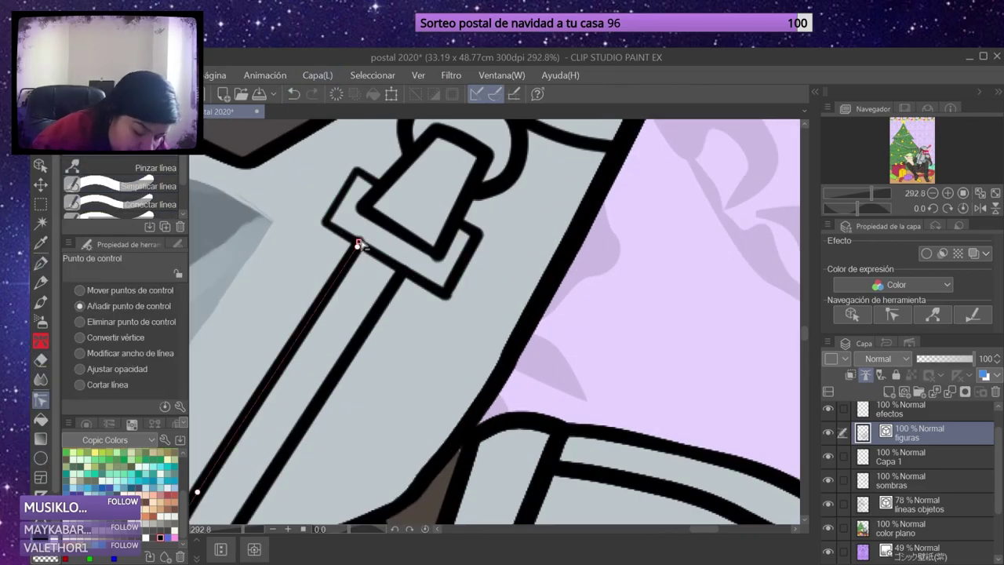
{"action": "scroll", "coordinate": [359, 240], "scroll_direction": "down", "scroll_amount": 6}
{"action": "scroll", "coordinate": [742, 222], "scroll_direction": "down", "scroll_amount": 3}
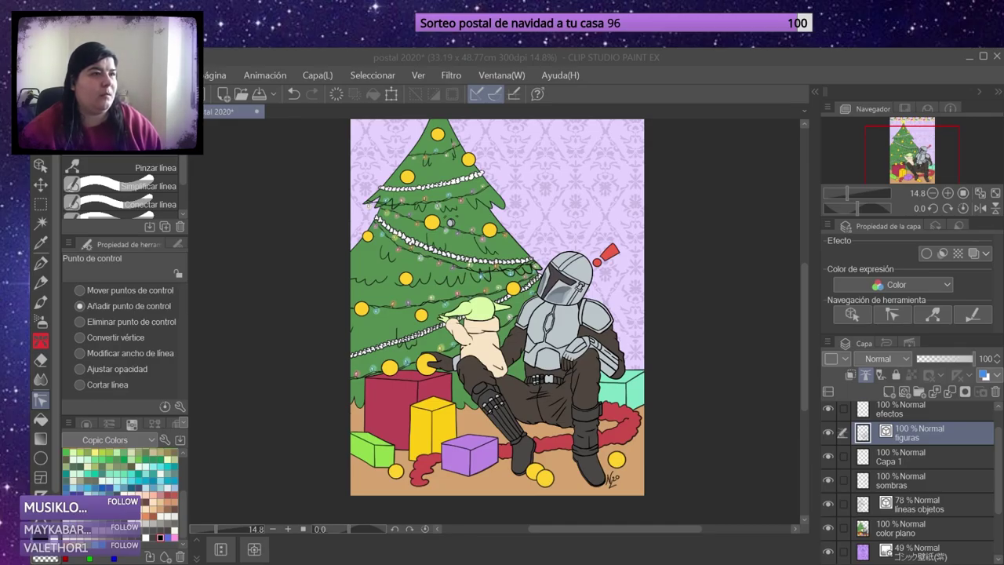
Select the helmet's side areas around the new details with the magic wand, referring to the figuras layer.
{"action": "left_click", "coordinate": [950, 508]}
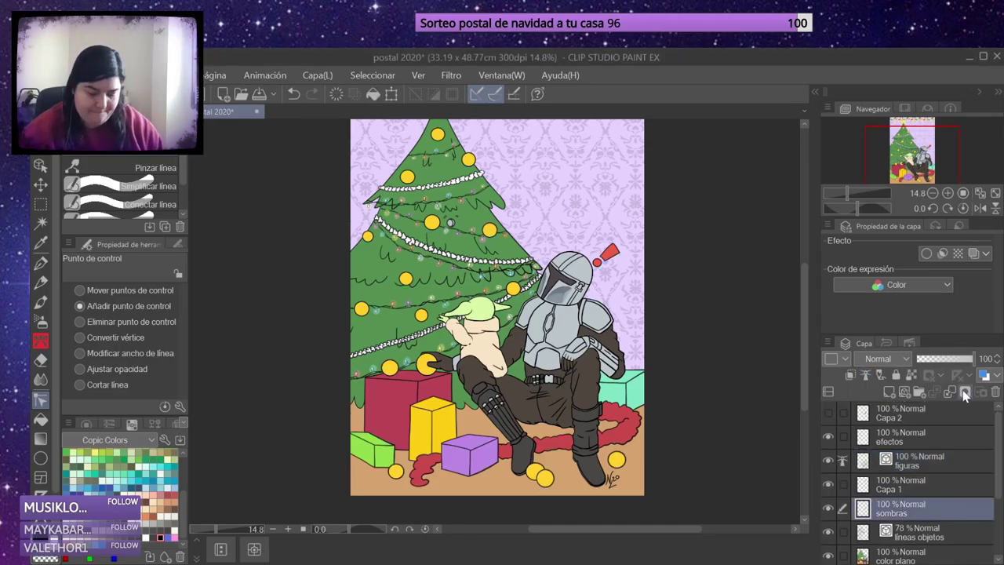
{"action": "left_click", "coordinate": [925, 460]}
{"action": "scroll", "coordinate": [608, 321], "scroll_direction": "up", "scroll_amount": 3}
{"action": "key", "text": "w"}
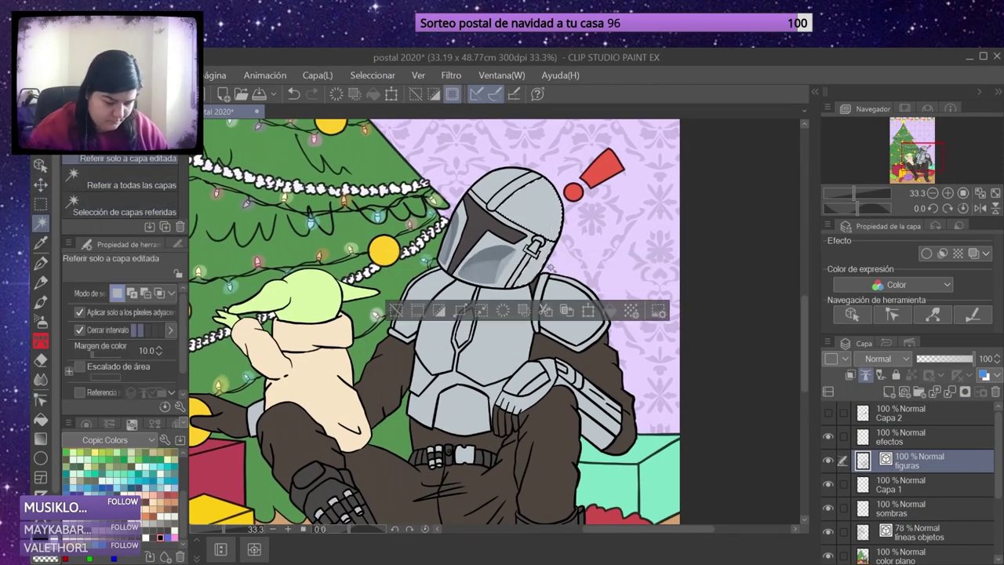
{"action": "key", "text": "ctrl+z"}
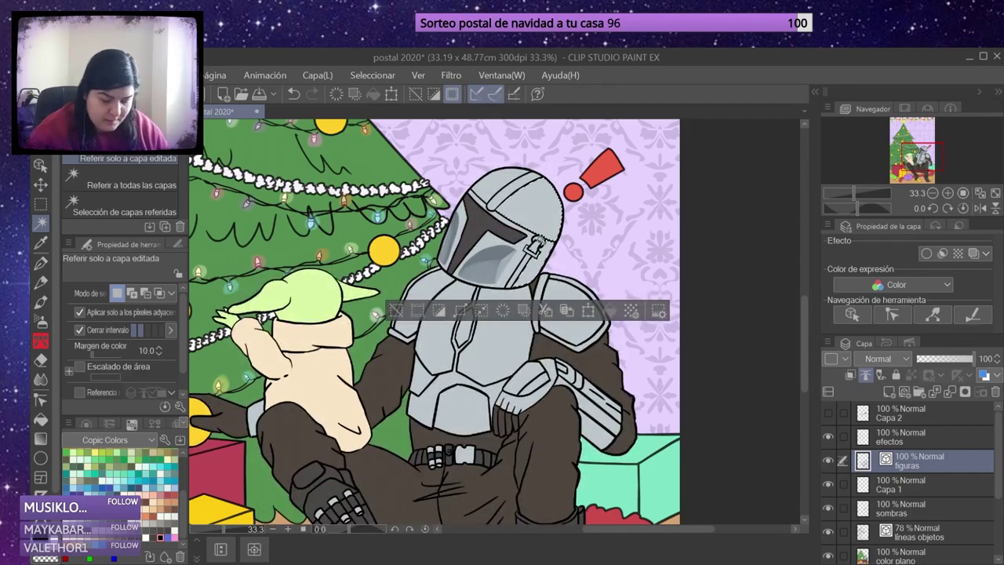
{"action": "left_click", "coordinate": [544, 248]}
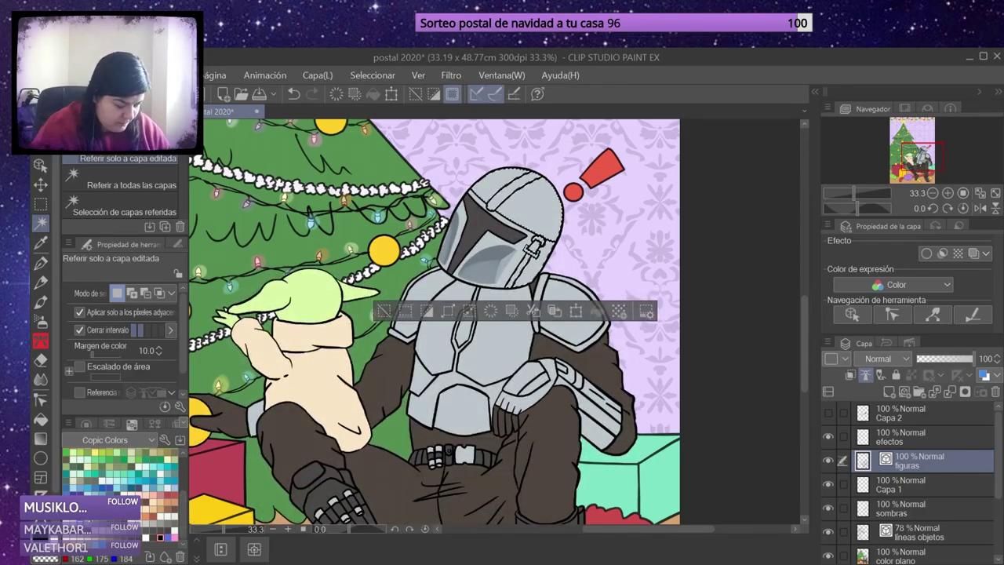
Airbrush soft gray shading inside the selected helmet areas with Sombra at size 190.7 and density 33.
{"action": "key", "text": "b"}
{"action": "left_click_drag", "start_coordinate": [118, 298], "coordinate": [106, 299]}
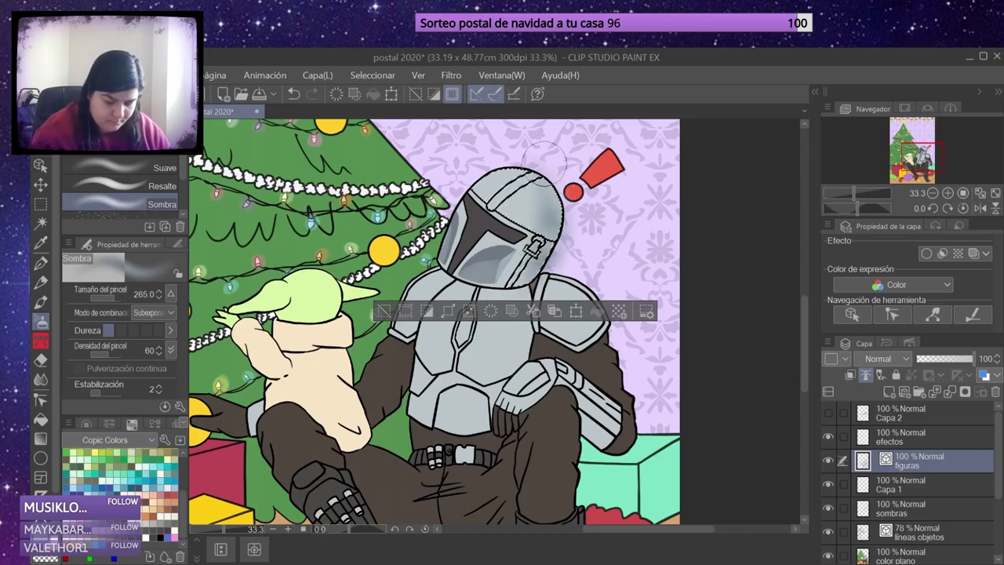
{"action": "left_click_drag", "start_coordinate": [110, 354], "coordinate": [98, 357]}
{"action": "left_click_drag", "start_coordinate": [553, 184], "coordinate": [515, 312]}
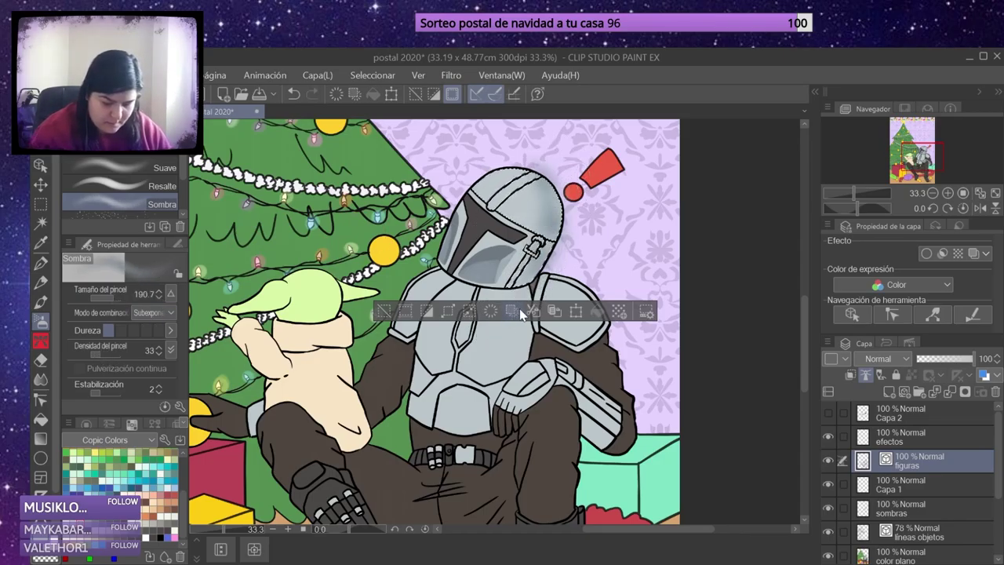
{"action": "left_click", "coordinate": [41, 223]}
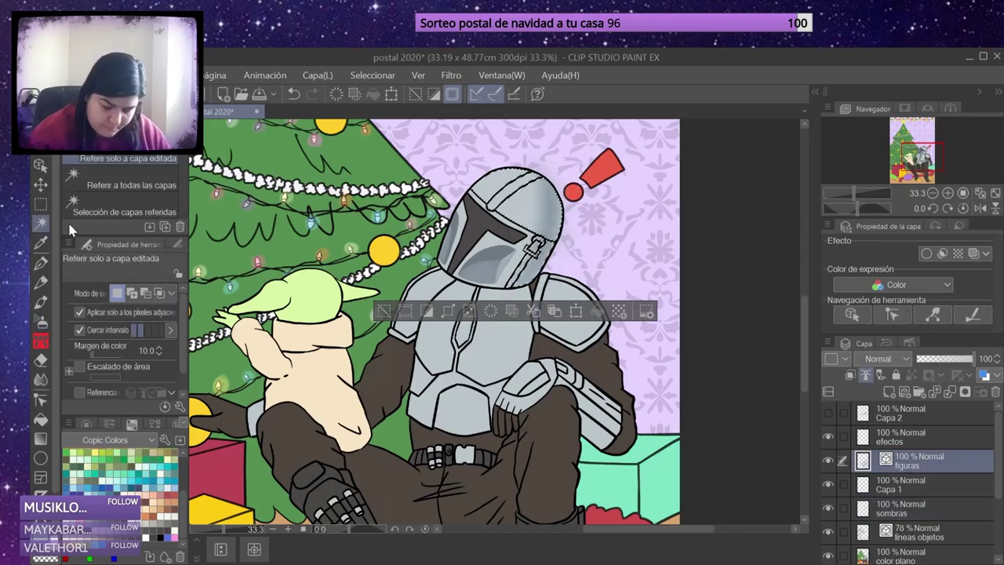
Select the shoulder plate and then the forearm armor through the figuras layer, airbrushing soft gray shading on each in the sombras layer.
{"action": "left_click", "coordinate": [573, 310]}
{"action": "left_click_drag", "start_coordinate": [747, 272], "coordinate": [683, 217]}
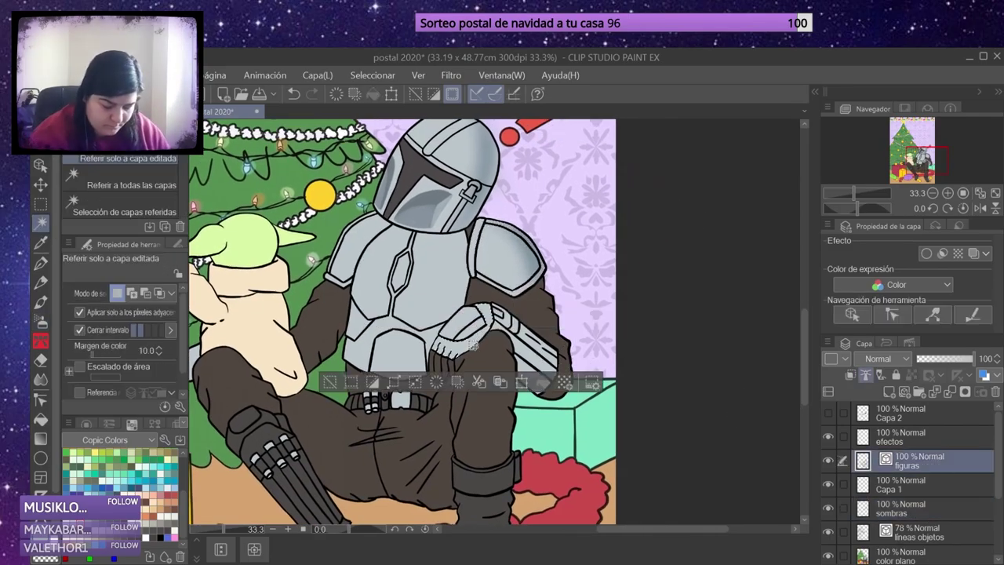
{"action": "left_click", "coordinate": [547, 360]}
{"action": "left_click", "coordinate": [41, 321]}
{"action": "left_click", "coordinate": [925, 509]}
{"action": "left_click_drag", "start_coordinate": [553, 337], "coordinate": [537, 388]}
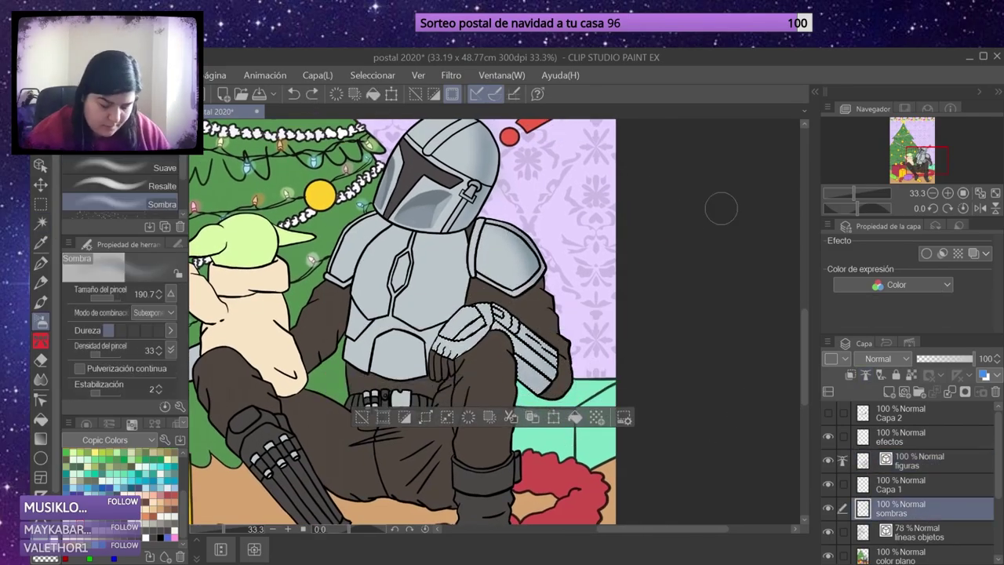
Select the chest and waist plates from the figuras layer and airbrush gray shading on the sombras layer with Sombra at size 190.7.
{"action": "key", "text": "w"}
{"action": "left_click", "coordinate": [912, 461]}
{"action": "left_click", "coordinate": [452, 300]}
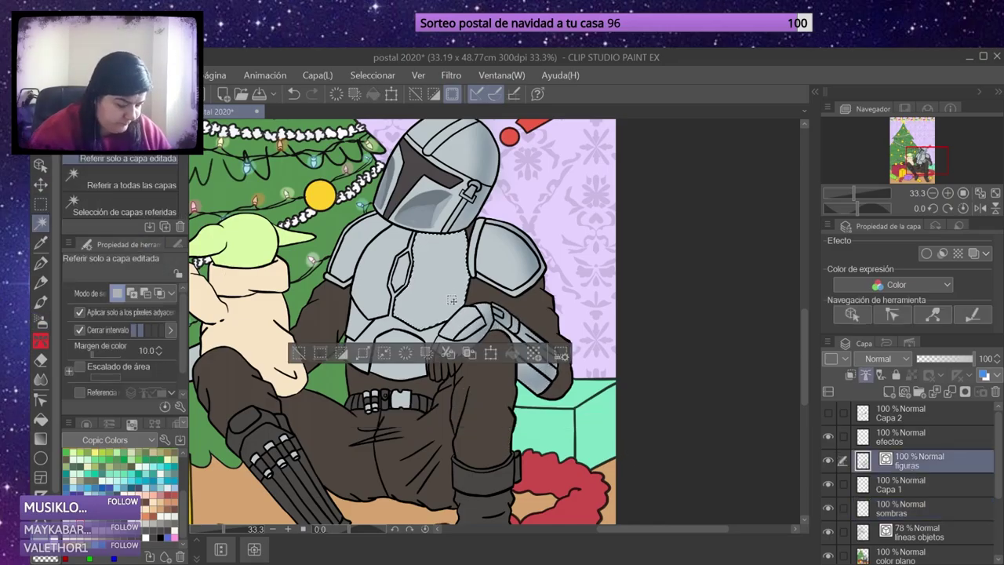
{"action": "left_click", "coordinate": [392, 357], "text": "shift"}
{"action": "left_click", "coordinate": [925, 508]}
{"action": "left_click", "coordinate": [41, 322]}
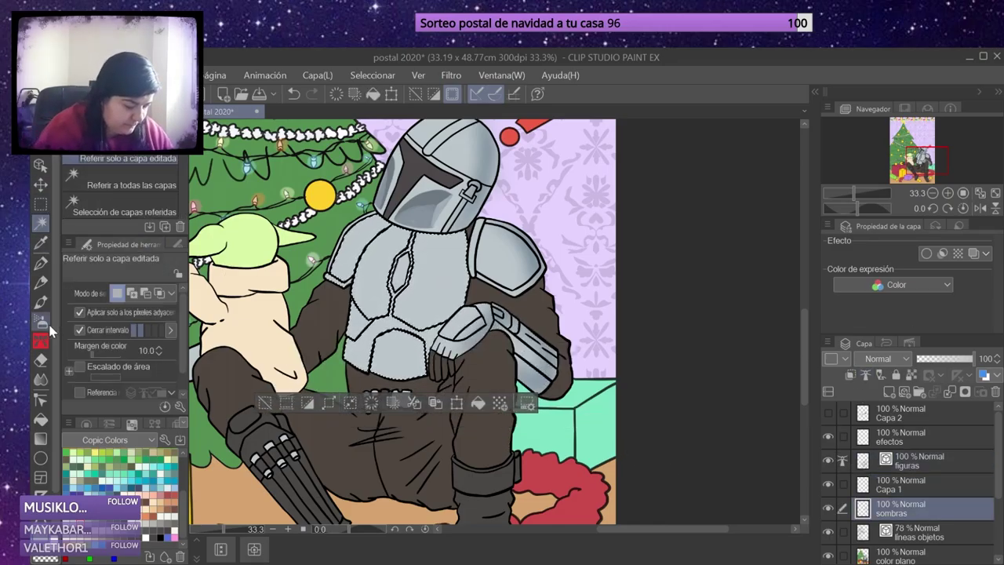
{"action": "mouse_move", "coordinate": [451, 294]}
{"action": "left_mouse_down"}
{"action": "mouse_move", "coordinate": [378, 333]}
{"action": "mouse_move", "coordinate": [408, 361]}
{"action": "left_mouse_up"}
{"action": "mouse_move", "coordinate": [424, 259]}
{"action": "left_mouse_down"}
{"action": "mouse_move", "coordinate": [455, 313]}
{"action": "mouse_move", "coordinate": [412, 357]}
{"action": "mouse_move", "coordinate": [389, 282]}
{"action": "mouse_move", "coordinate": [408, 345]}
{"action": "mouse_move", "coordinate": [404, 243]}
{"action": "left_mouse_up"}
Select the chest's central seam and the waist armor around the belly plate, airbrush gray shading there, and undo the last strokes.
{"action": "key", "text": "e"}
{"action": "left_click", "coordinate": [913, 460]}
{"action": "key", "text": "w"}
{"action": "scroll", "coordinate": [377, 252], "scroll_direction": "up", "scroll_amount": 5}
{"action": "scroll", "coordinate": [377, 253], "scroll_direction": "down", "scroll_amount": 4}
{"action": "key", "text": "alt+["}
{"action": "key", "text": "alt+["}
{"action": "key", "text": "b"}
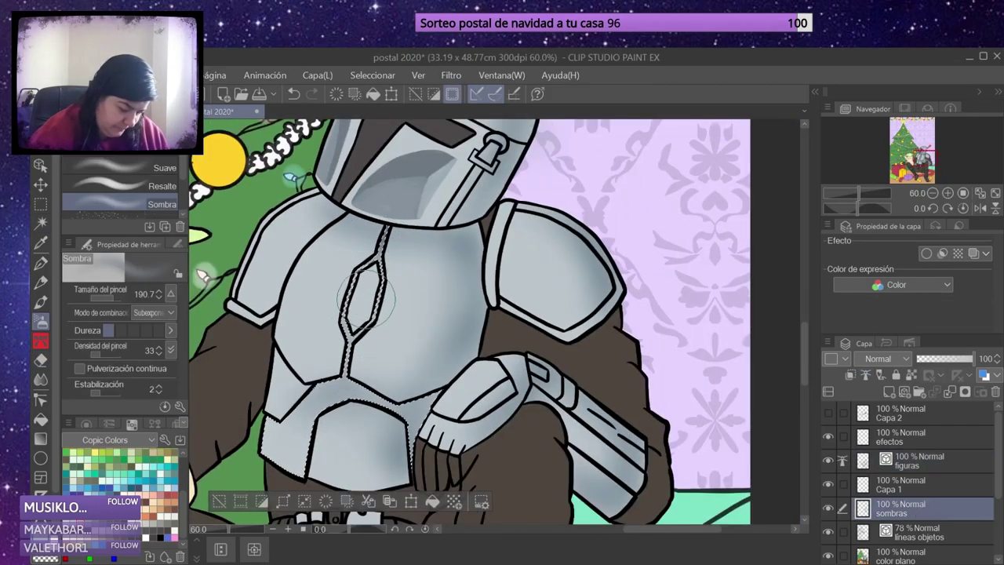
{"action": "key", "text": "ctrl+z"}
{"action": "key", "text": "ctrl+z"}
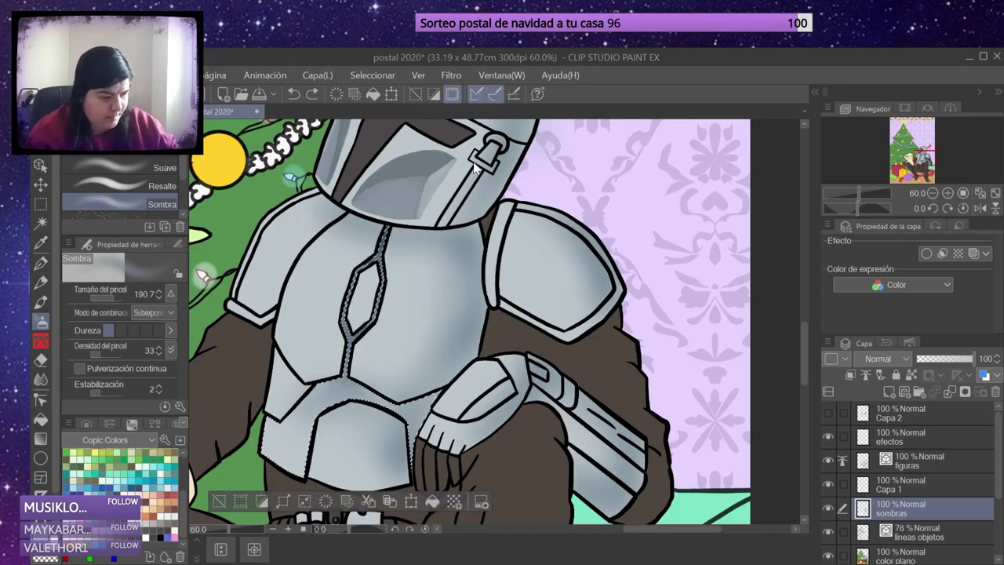
Select the elongated inset at the center of the chest and shade it on the sombras layer with Sombra at size 97.5.
{"action": "left_click", "coordinate": [912, 460]}
{"action": "key", "text": "w"}
{"action": "left_click", "coordinate": [365, 286]}
{"action": "key", "text": "b"}
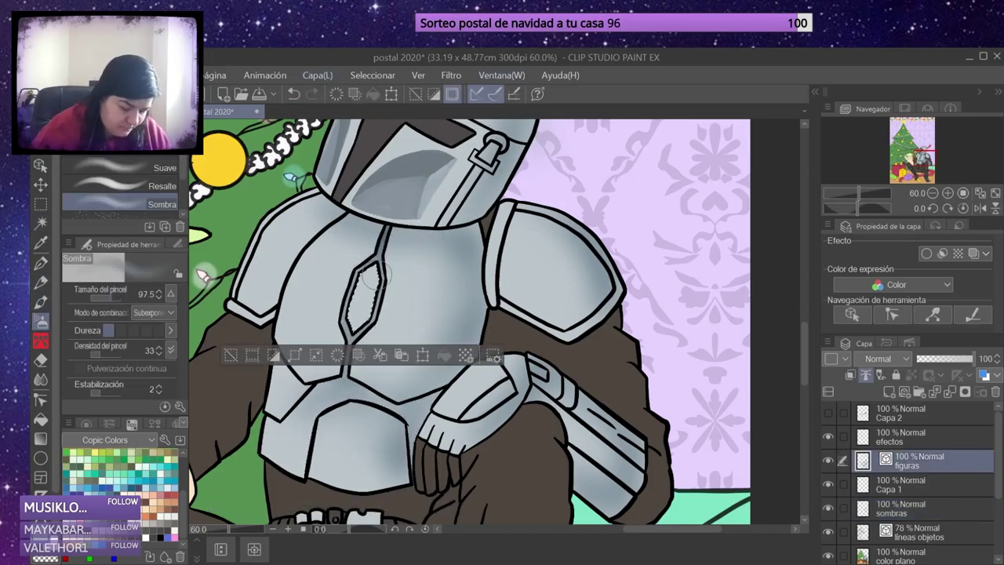
{"action": "left_click", "coordinate": [902, 508]}
{"action": "scroll", "coordinate": [442, 351], "scroll_direction": "down", "scroll_amount": 3}
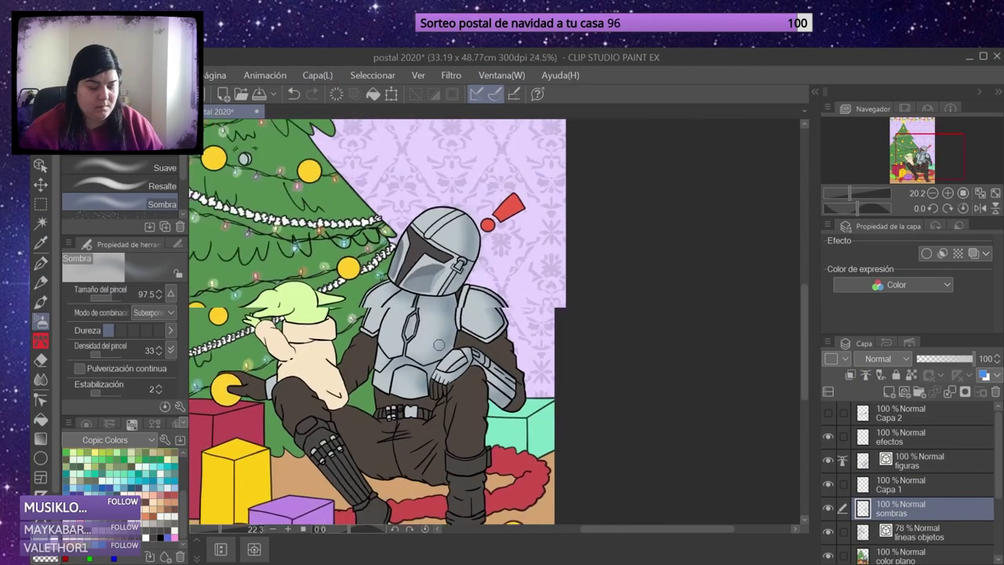
Select the belt buckle, the wrist cuff and the small metal cylinders through the figuras layer and airbrush gray shading over them on sombras.
{"action": "scroll", "coordinate": [442, 351], "scroll_direction": "up", "scroll_amount": 4}
{"action": "left_click", "coordinate": [912, 461]}
{"action": "key", "text": "w"}
{"action": "left_click", "coordinate": [411, 433]}
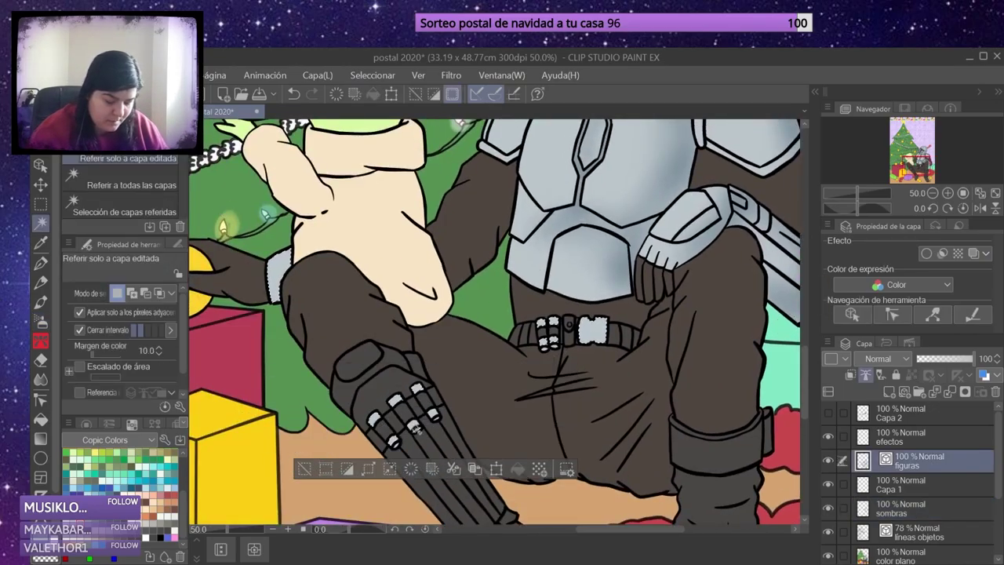
{"action": "key", "text": "b"}
{"action": "left_click", "coordinate": [902, 508]}
{"action": "left_click_drag", "start_coordinate": [592, 334], "coordinate": [604, 322]}
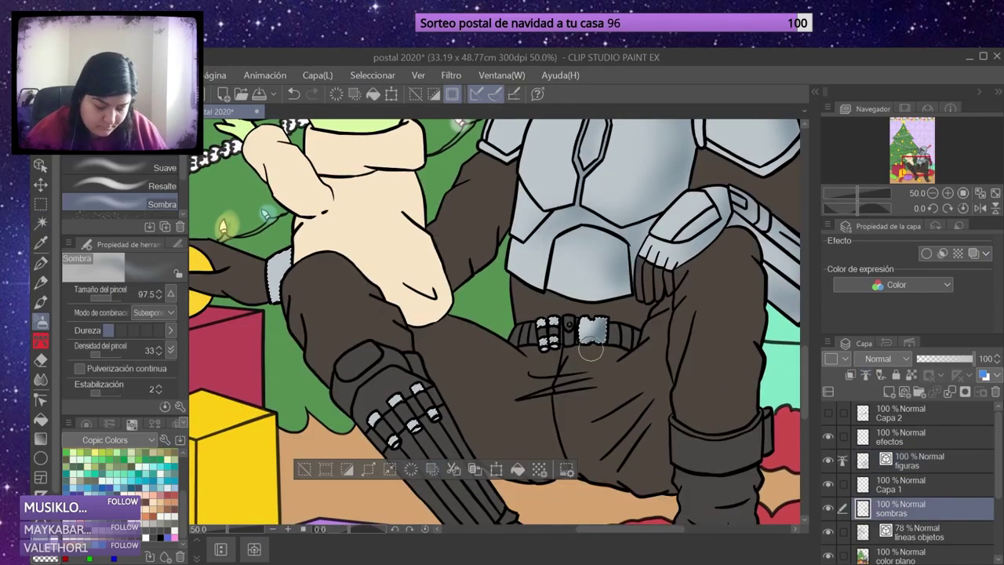
Deselect and touch up the shading of the small leg cylinders with Acuarela densa at size 18.2.
{"action": "key", "text": "ctrl+d"}
{"action": "scroll", "coordinate": [474, 434], "scroll_direction": "up", "scroll_amount": 3}
{"action": "key", "text": "b"}
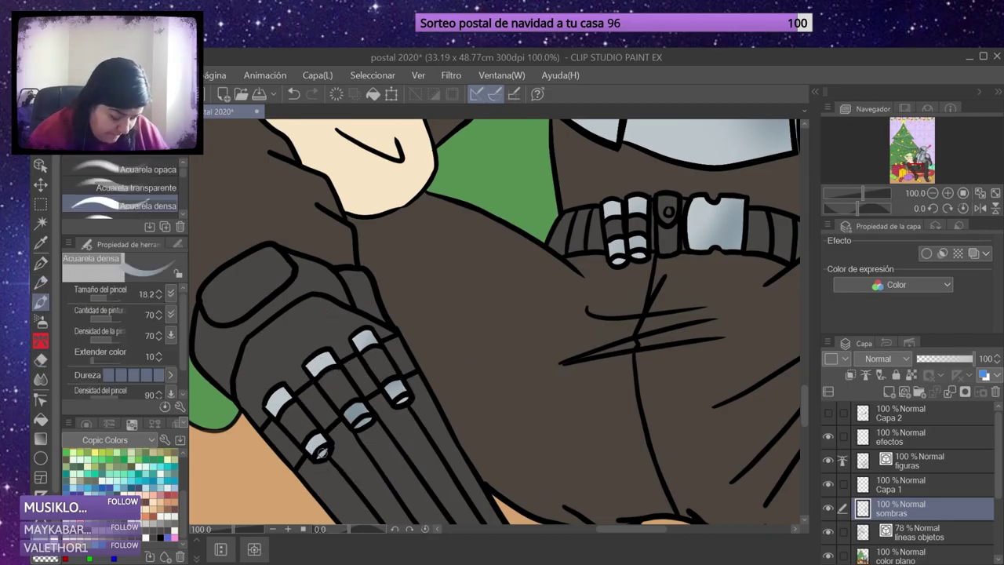
Select the gray cuff of the hand holding the yellow ornament and shade it with the Sombra airbrush.
{"action": "key", "text": "ctrl+0"}
{"action": "key", "text": "b"}
{"action": "scroll", "coordinate": [596, 314], "scroll_direction": "up", "scroll_amount": 2}
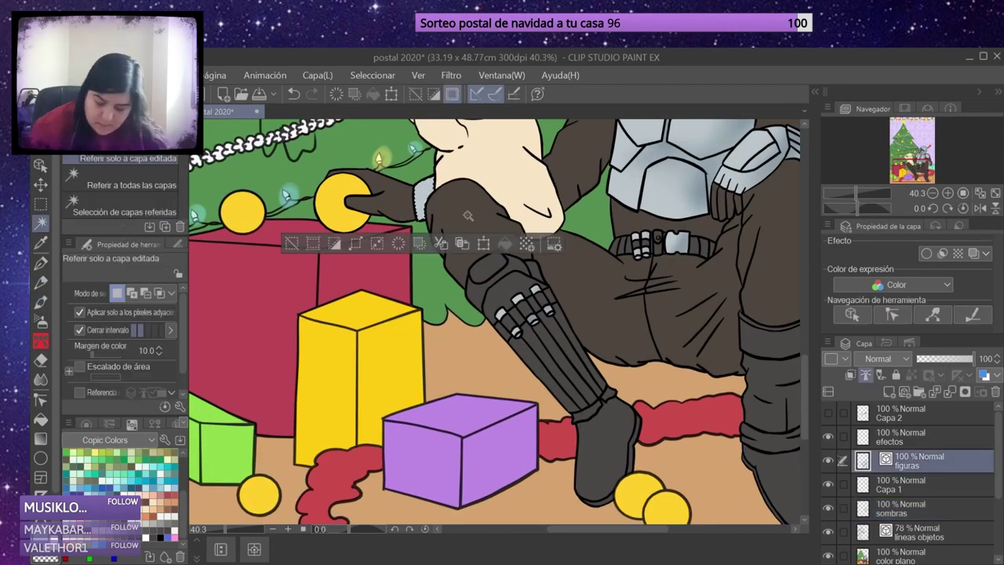
{"action": "key", "text": "ctrl+0"}
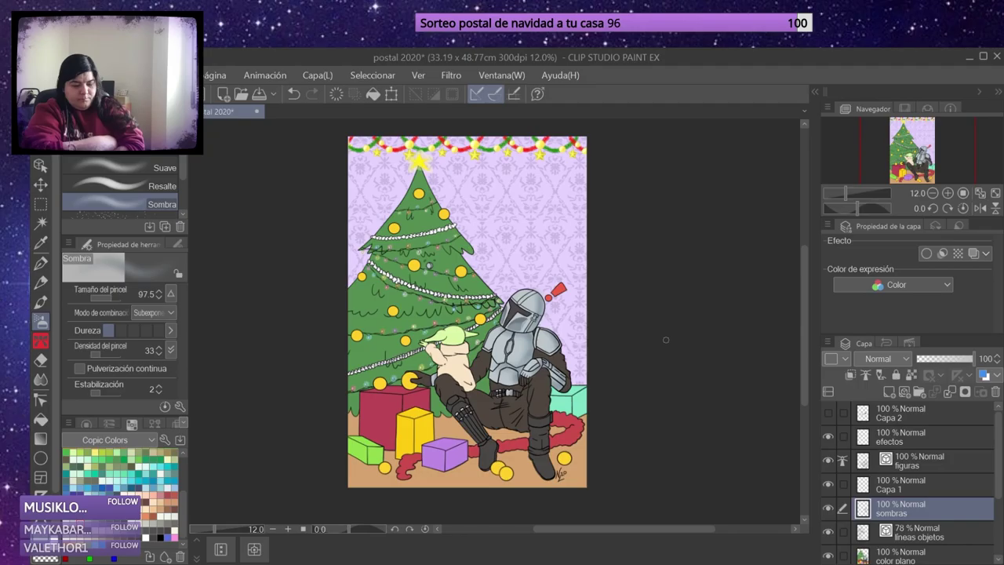
Select the gray ornament's circular outlines on the líneas objetos layer and enlarge them.
{"action": "scroll", "coordinate": [666, 340], "scroll_direction": "up", "scroll_amount": 5}
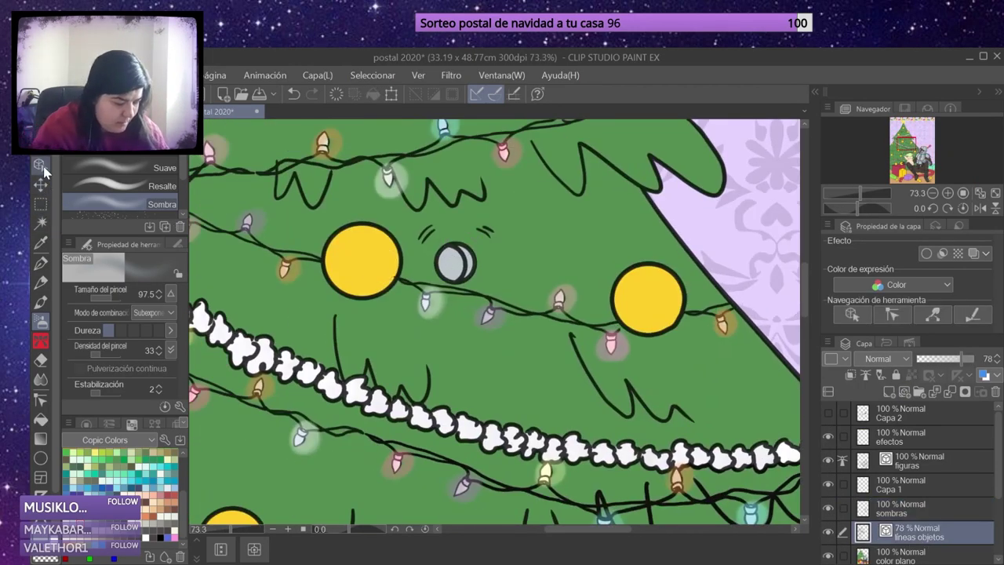
{"action": "left_click", "coordinate": [39, 165]}
{"action": "left_click", "coordinate": [473, 276]}
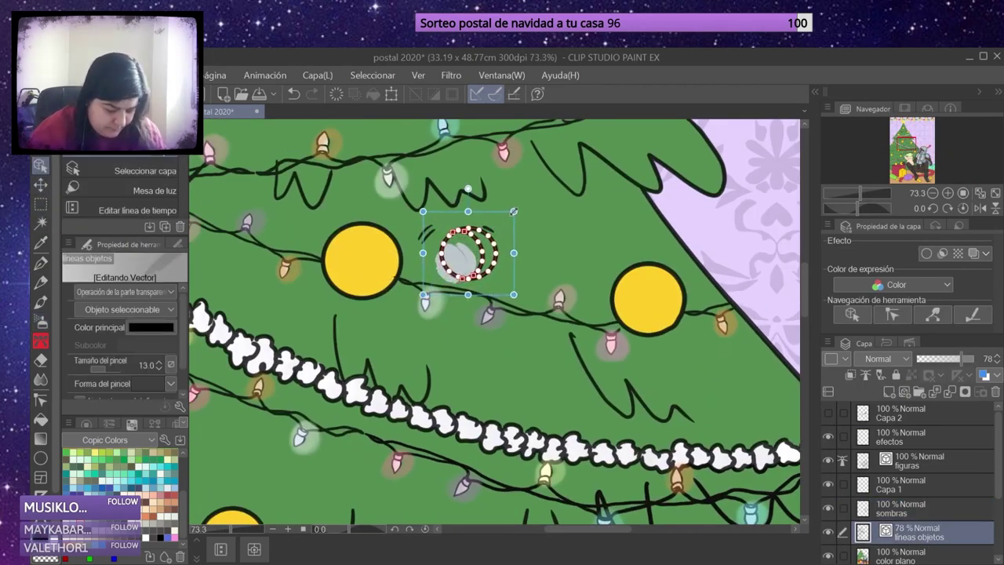
{"action": "key", "text": "bracketright"}
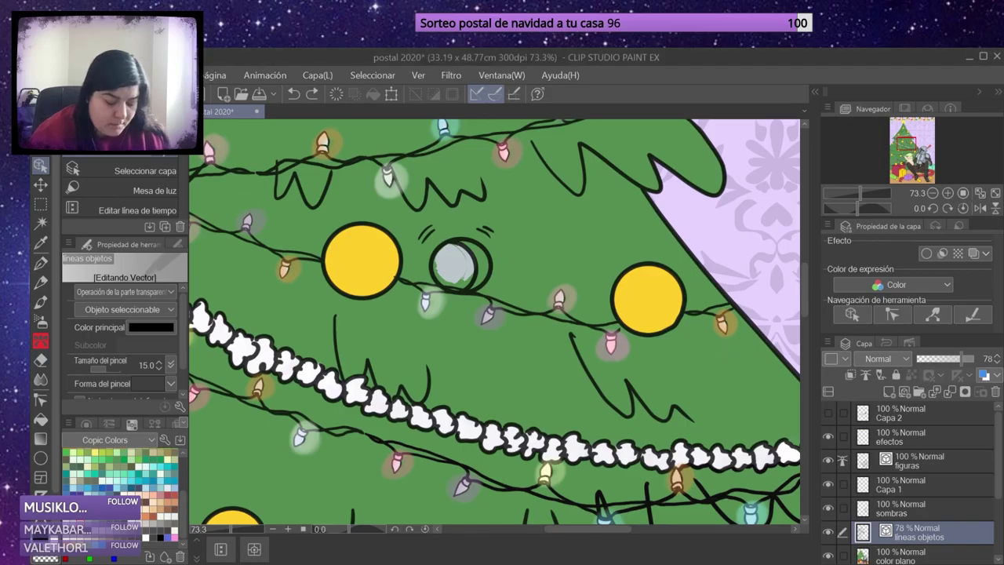
{"action": "key", "text": "ctrl+z"}
Move the outline of the yellow ornament beside the gray one farther left along the light string.
{"action": "left_click_drag", "start_coordinate": [465, 260], "coordinate": [361, 262]}
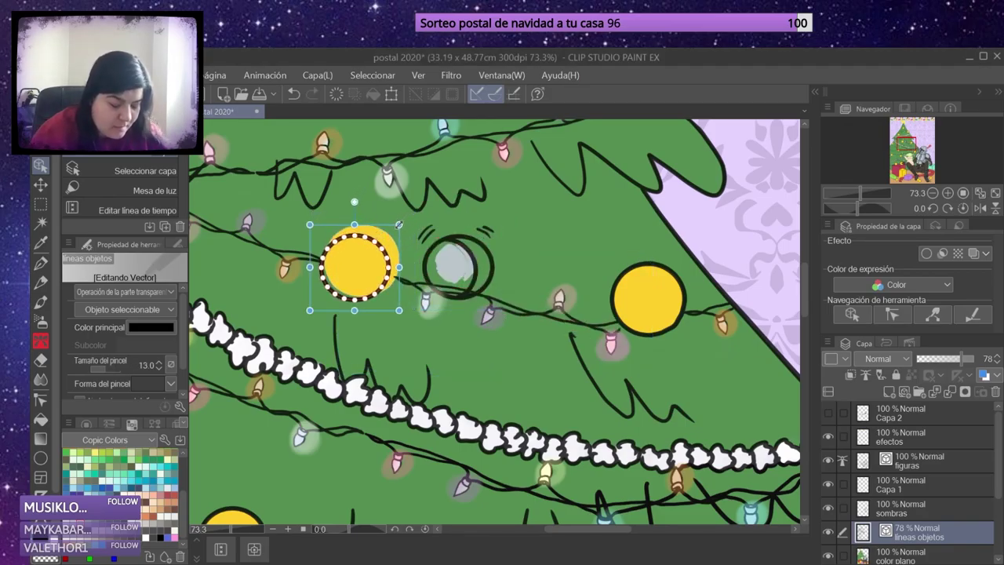
{"action": "scroll", "coordinate": [435, 380], "scroll_direction": "down", "scroll_amount": 3}
{"action": "scroll", "coordinate": [435, 381], "scroll_direction": "down", "scroll_amount": 1}
{"action": "mouse_move", "coordinate": [397, 333]}
{"action": "left_mouse_down"}
{"action": "mouse_move", "coordinate": [353, 319]}
{"action": "mouse_move", "coordinate": [386, 338]}
{"action": "left_mouse_up"}
{"action": "key", "text": "y"}
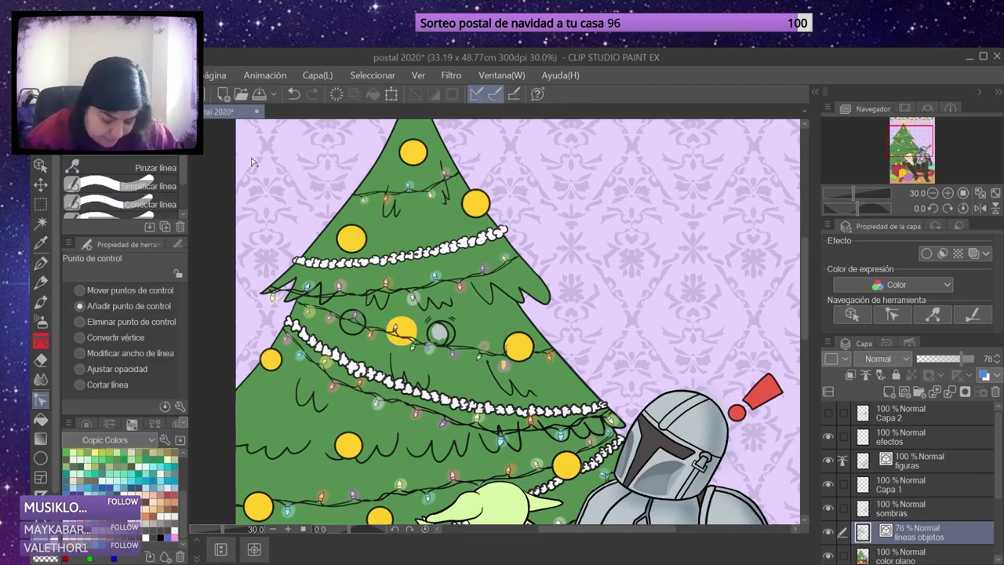
On the color plano layer, fill the relocated ornament's outline with the sampled yellow and cover its old spot with tree green.
{"action": "left_click", "coordinate": [902, 554]}
{"action": "key", "text": "b"}
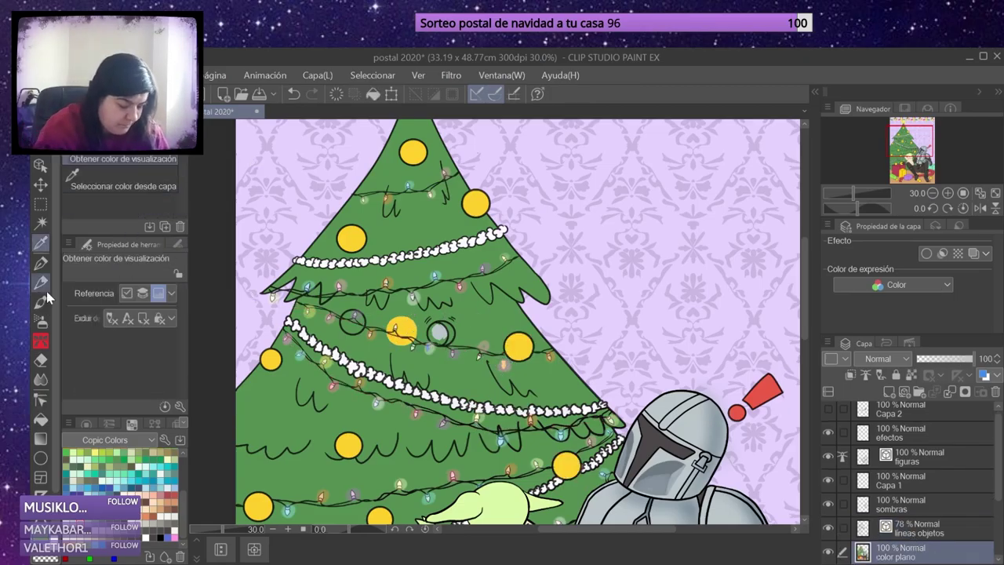
{"action": "left_click", "coordinate": [351, 238], "text": "alt"}
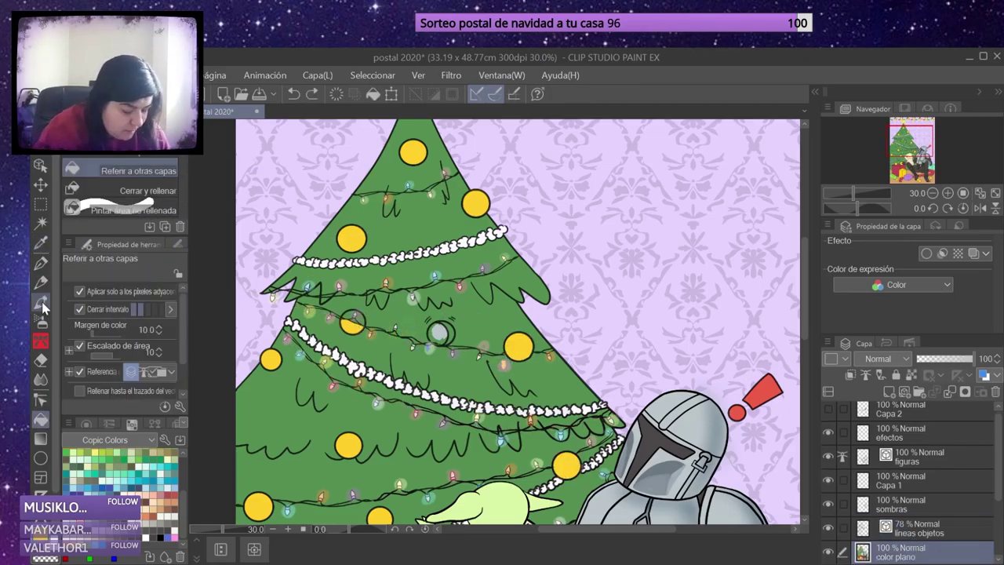
{"action": "scroll", "coordinate": [355, 318], "scroll_direction": "up", "scroll_amount": 8}
{"action": "left_click_drag", "start_coordinate": [306, 266], "coordinate": [263, 249]}
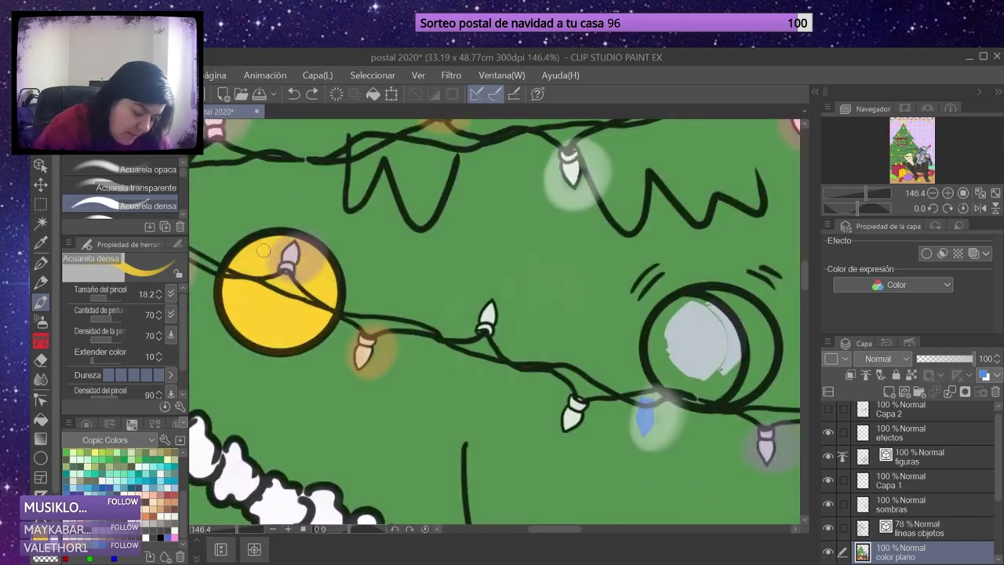
Paint over the leftover bulb color near the gray ornament with the tree's green and place the figuras layer above efectos.
{"action": "left_click", "coordinate": [927, 462]}
{"action": "scroll", "coordinate": [938, 433], "scroll_direction": "down", "scroll_amount": 2}
{"action": "key", "text": "i"}
{"action": "key", "text": "b"}
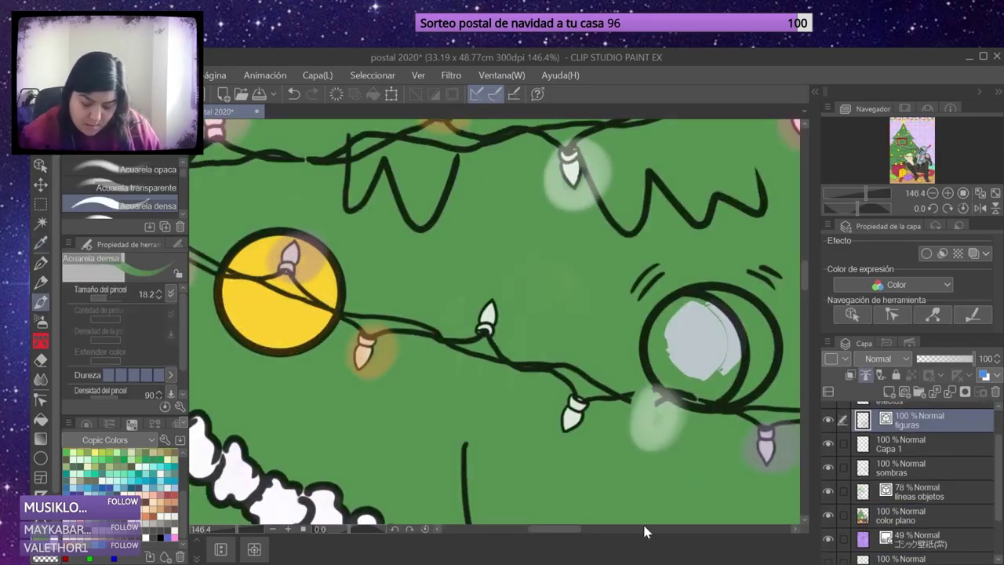
{"action": "key", "text": "ctrl+z"}
{"action": "scroll", "coordinate": [663, 418], "scroll_direction": "down", "scroll_amount": 5}
{"action": "left_click_drag", "start_coordinate": [609, 378], "coordinate": [644, 388]}
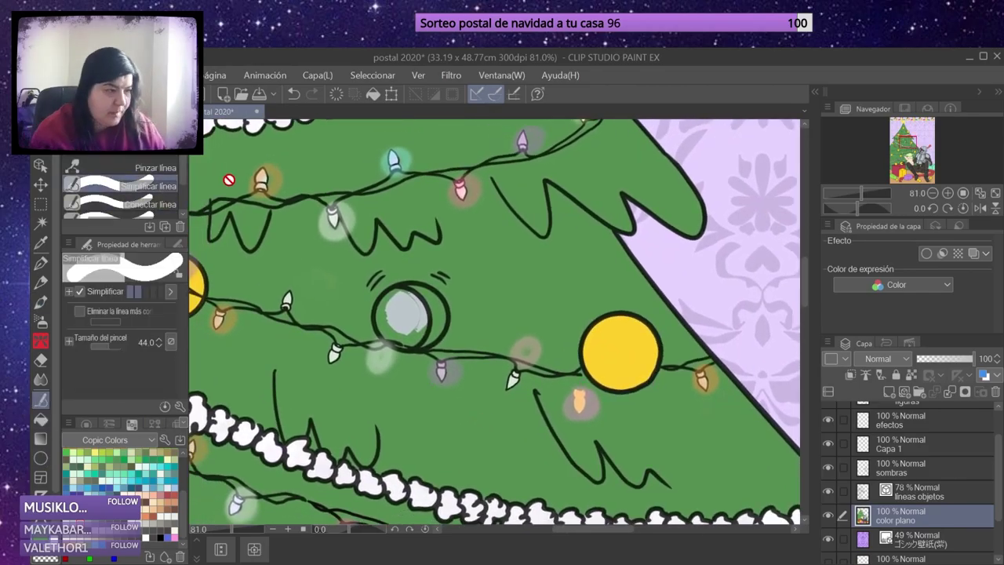
Fill the enlarged gray ornament with light gray on the color plano layer using Acuarela densa at size 18.2.
{"action": "key", "text": "y"}
{"action": "left_click", "coordinate": [643, 388], "text": "ctrl+shift"}
{"action": "left_click", "coordinate": [392, 313], "text": "ctrl+shift"}
{"action": "key", "text": "b"}
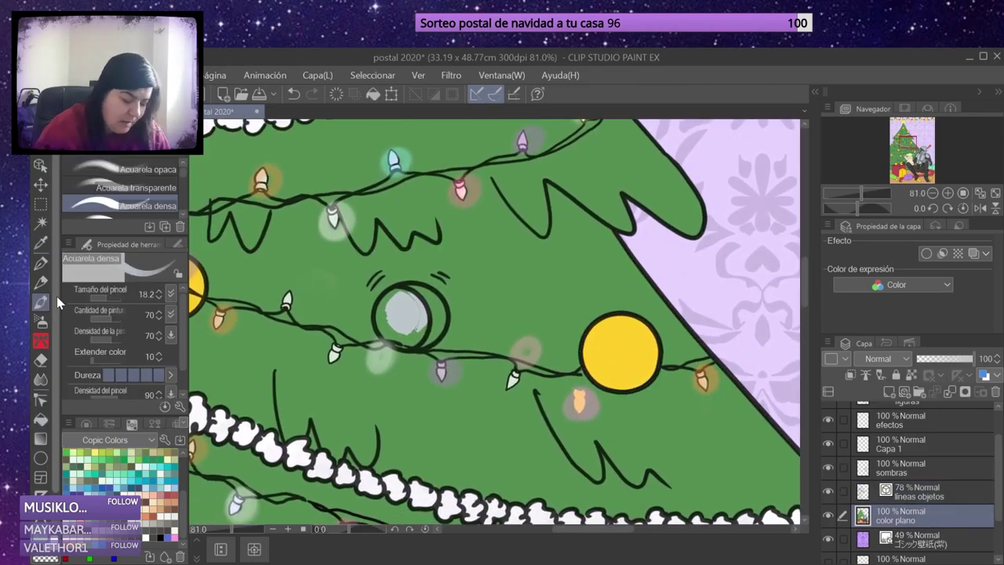
{"action": "mouse_move", "coordinate": [385, 318]}
{"action": "left_mouse_down"}
{"action": "mouse_move", "coordinate": [397, 292]}
{"action": "mouse_move", "coordinate": [427, 296]}
{"action": "mouse_move", "coordinate": [421, 317]}
{"action": "left_mouse_up"}
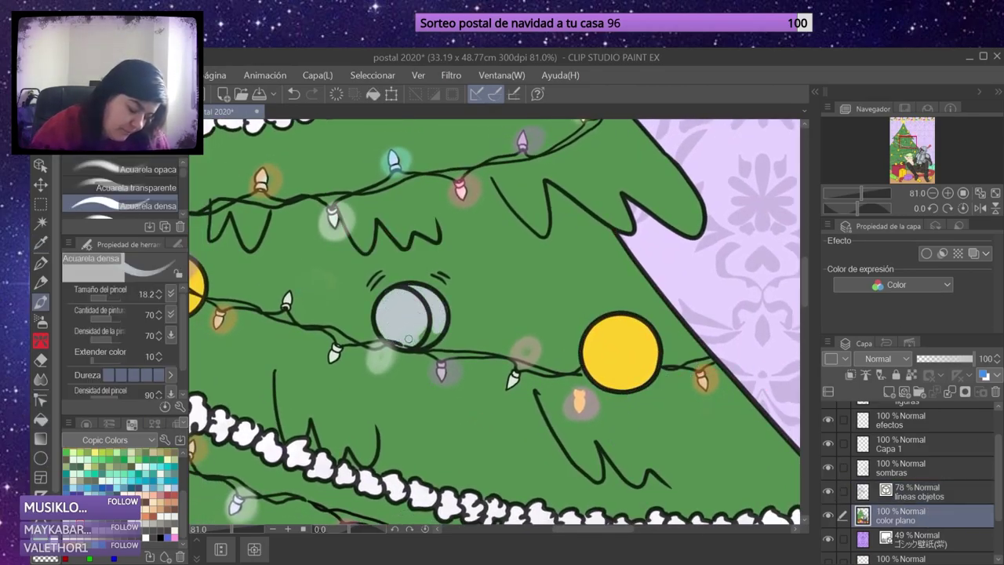
Erase the old bulb glows around the gray ornament from the efectos layer.
{"action": "left_click", "coordinate": [589, 400], "text": "ctrl+shift"}
{"action": "key", "text": "e"}
{"action": "mouse_move", "coordinate": [582, 404]}
{"action": "left_mouse_down"}
{"action": "mouse_move", "coordinate": [526, 354]}
{"action": "mouse_move", "coordinate": [381, 357]}
{"action": "mouse_move", "coordinate": [325, 411]}
{"action": "left_mouse_up"}
Paint new colored glows around the bulbs near the two ornaments on efectos with Acuarela transparente at size 30 and opacity 80.
{"action": "key", "text": "b"}
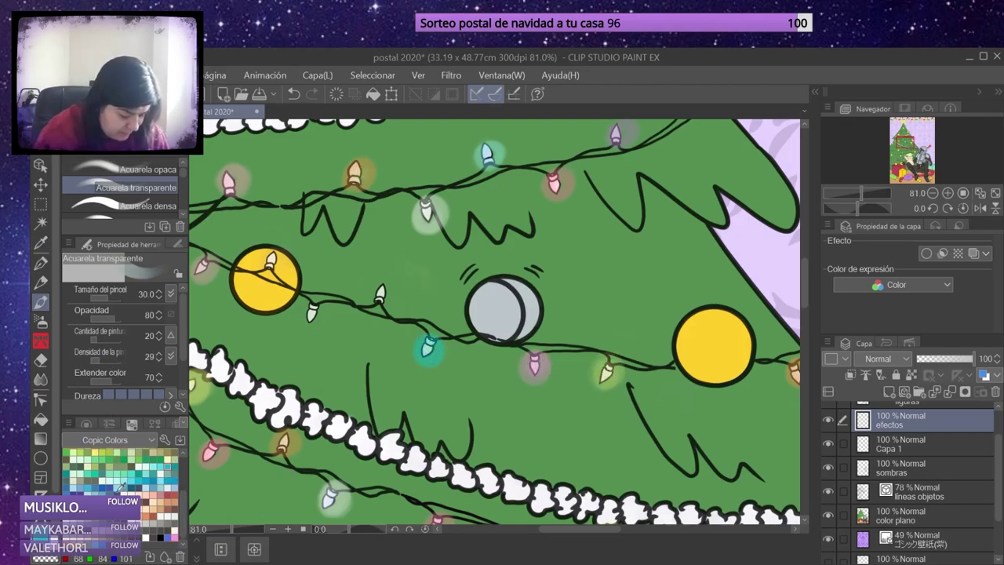
{"action": "scroll", "coordinate": [124, 478], "scroll_direction": "up", "scroll_amount": 3}
{"action": "left_click", "coordinate": [94, 479]}
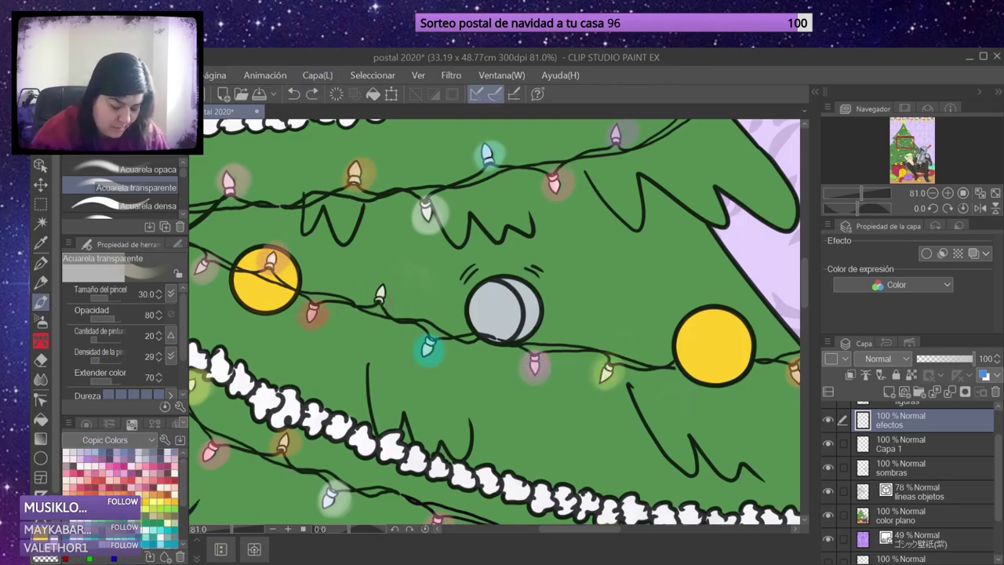
{"action": "scroll", "coordinate": [495, 313], "scroll_direction": "down", "scroll_amount": 3}
Clean up the gray ornament's lines with the size 3 Vector eraser and redraw larger motion marks with the Saji pen at size 13.
{"action": "scroll", "coordinate": [502, 314], "scroll_direction": "up", "scroll_amount": 6}
{"action": "left_click", "coordinate": [470, 376], "text": "ctrl+shift"}
{"action": "key", "text": "e"}
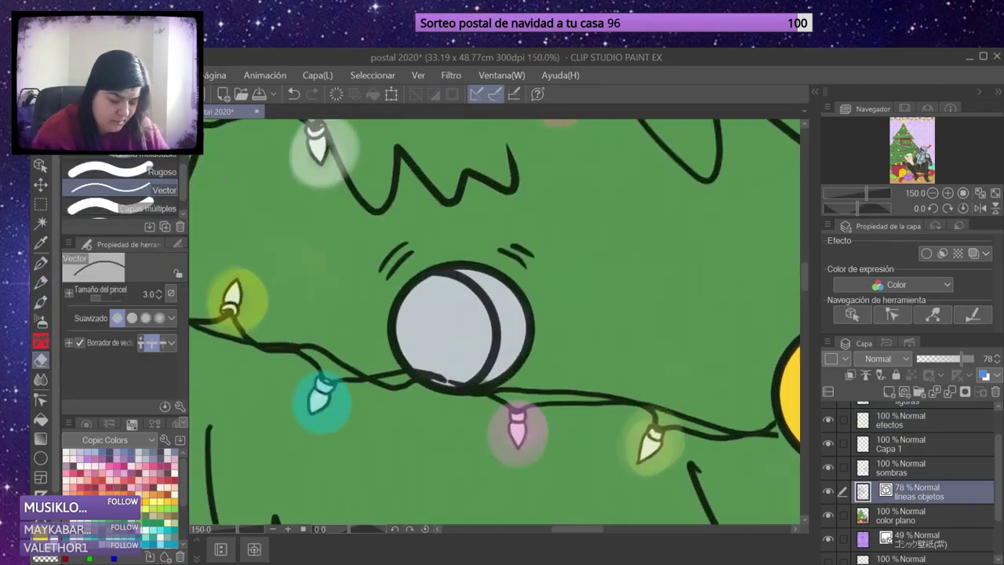
{"action": "key", "text": "p"}
{"action": "scroll", "coordinate": [122, 479], "scroll_direction": "down", "scroll_amount": 3}
{"action": "key", "text": "ctrl+0"}
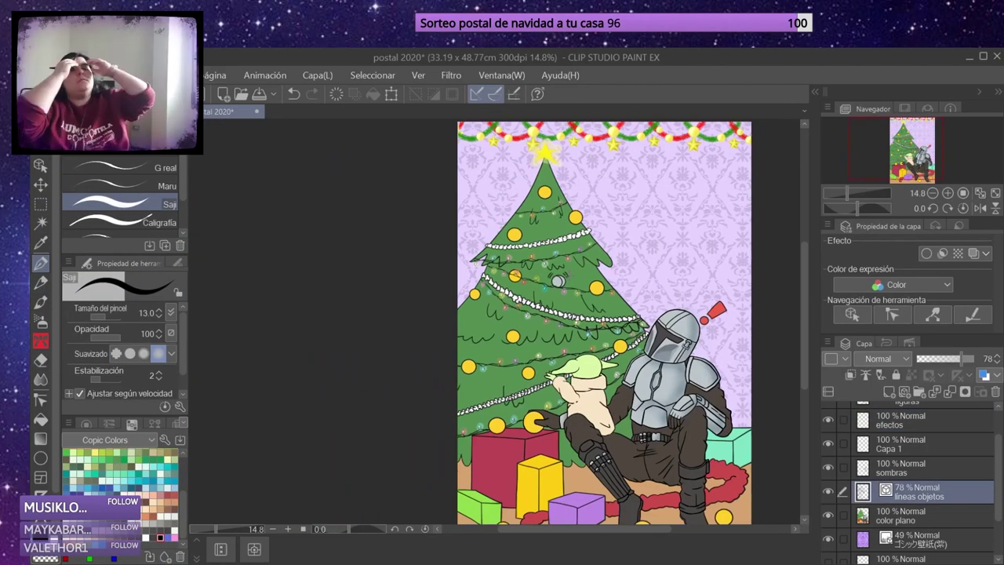
Select the gray ornament's interior from the líneas objetos layer and ready the Sombra airbrush for its shading.
{"action": "scroll", "coordinate": [569, 276], "scroll_direction": "up", "scroll_amount": 4}
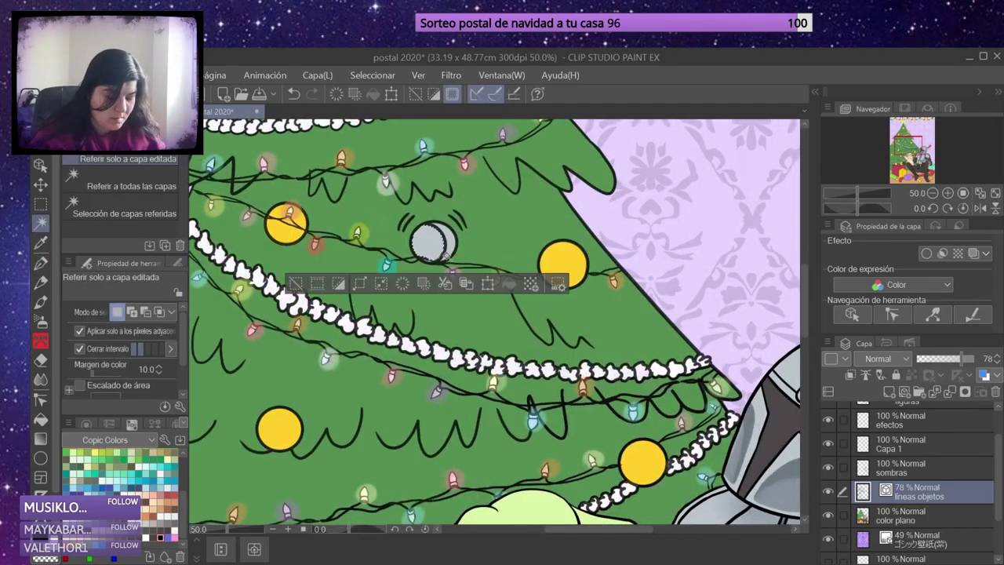
{"action": "left_click", "coordinate": [40, 322]}
Select the small green character's head, ears and hand through the figuras layer, and make sombras the active layer.
{"action": "left_click", "coordinate": [914, 153]}
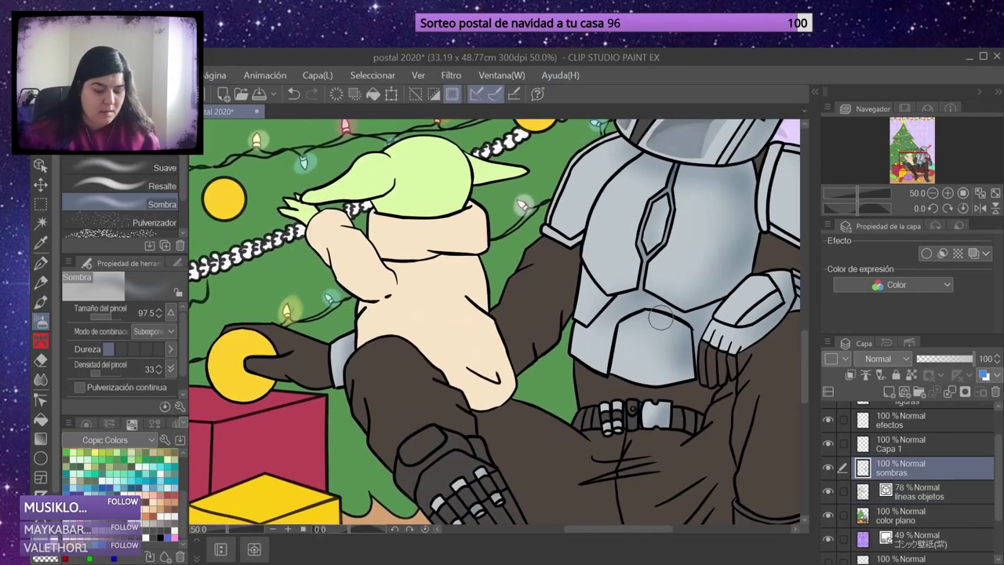
{"action": "left_click", "coordinate": [902, 403]}
{"action": "key", "text": "w"}
{"action": "left_click", "coordinate": [305, 193]}
{"action": "key", "text": "alt+["}
{"action": "key", "text": "alt+["}
{"action": "key", "text": "alt+["}
Airbrush darker green shading on the selected skin with Sombra at size 97.5 and soften it with the Suave eraser at 225.6.
{"action": "scroll", "coordinate": [183, 480], "scroll_direction": "up", "scroll_amount": 3}
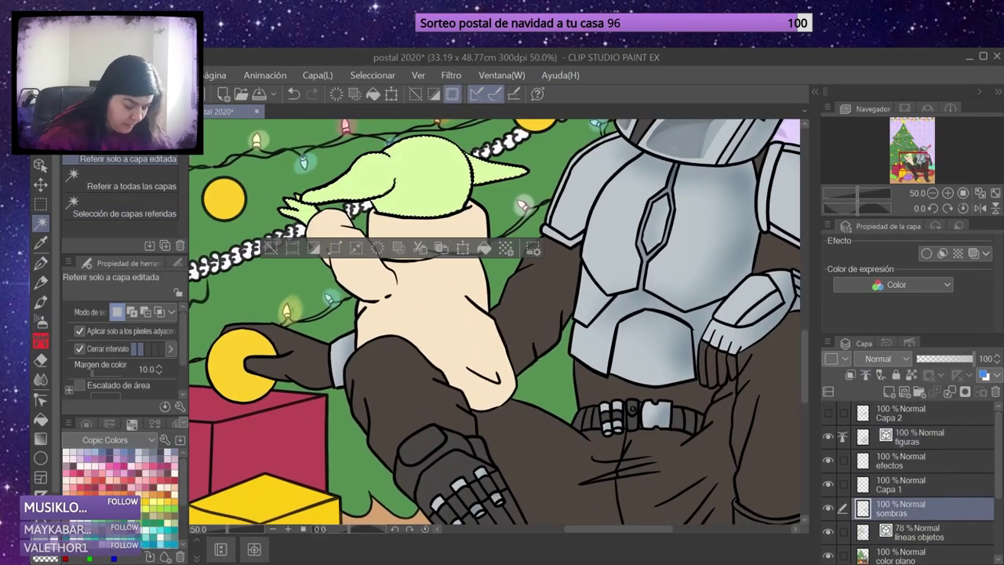
{"action": "key", "text": "b"}
{"action": "mouse_move", "coordinate": [471, 169]}
{"action": "left_mouse_down"}
{"action": "mouse_move", "coordinate": [361, 188]}
{"action": "mouse_move", "coordinate": [483, 168]}
{"action": "mouse_move", "coordinate": [341, 192]}
{"action": "left_mouse_up"}
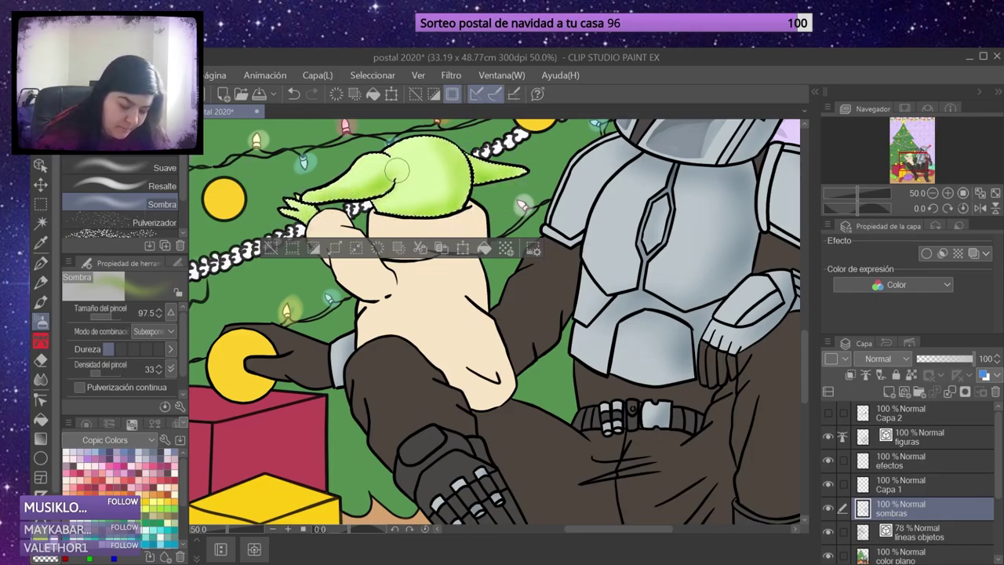
{"action": "key", "text": "e"}
{"action": "mouse_move", "coordinate": [439, 169]}
{"action": "left_mouse_down"}
{"action": "mouse_move", "coordinate": [478, 172]}
{"action": "mouse_move", "coordinate": [408, 180]}
{"action": "left_mouse_up"}
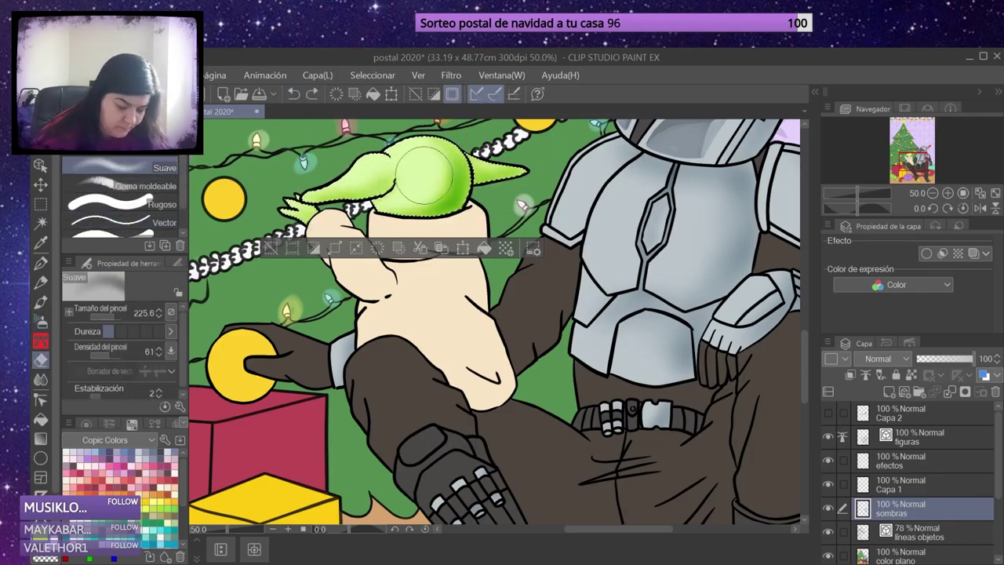
Select the small green character's robe, airbrush brown shading on it with Sombra at size 97.5, and soften it with the Suave eraser.
{"action": "key", "text": "w"}
{"action": "left_click", "coordinate": [424, 337]}
{"action": "scroll", "coordinate": [117, 487], "scroll_direction": "down", "scroll_amount": 3}
{"action": "key", "text": "b"}
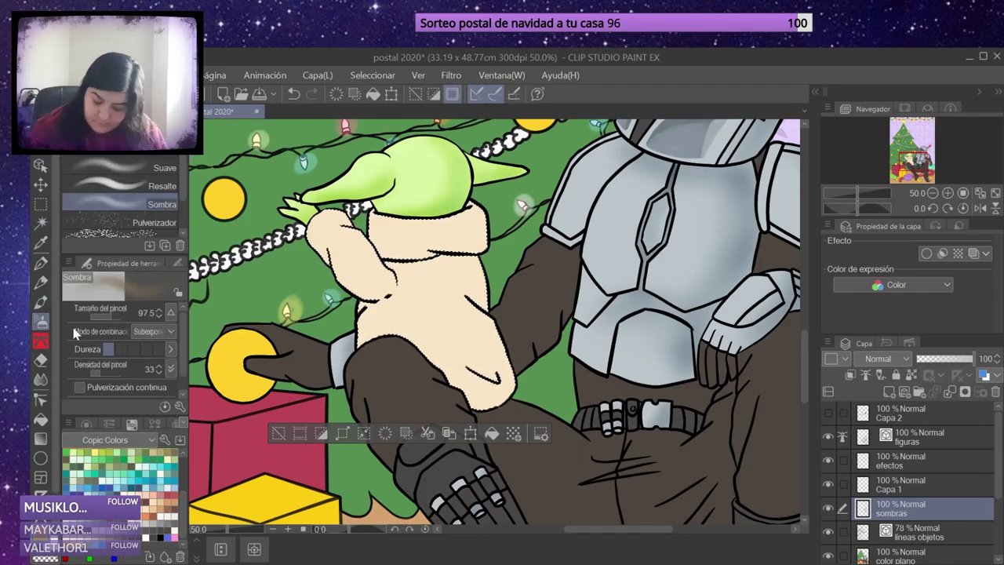
{"action": "mouse_move", "coordinate": [475, 211]}
{"action": "left_mouse_down"}
{"action": "mouse_move", "coordinate": [376, 259]}
{"action": "mouse_move", "coordinate": [502, 392]}
{"action": "mouse_move", "coordinate": [353, 266]}
{"action": "mouse_move", "coordinate": [469, 218]}
{"action": "mouse_move", "coordinate": [494, 384]}
{"action": "mouse_move", "coordinate": [384, 330]}
{"action": "mouse_move", "coordinate": [369, 259]}
{"action": "mouse_move", "coordinate": [426, 314]}
{"action": "mouse_move", "coordinate": [392, 337]}
{"action": "mouse_move", "coordinate": [439, 275]}
{"action": "left_mouse_up"}
{"action": "key", "text": "e"}
{"action": "key", "text": "ctrl+d"}
{"action": "scroll", "coordinate": [439, 274], "scroll_direction": "down", "scroll_amount": 3}
{"action": "scroll", "coordinate": [670, 309], "scroll_direction": "down", "scroll_amount": 2}
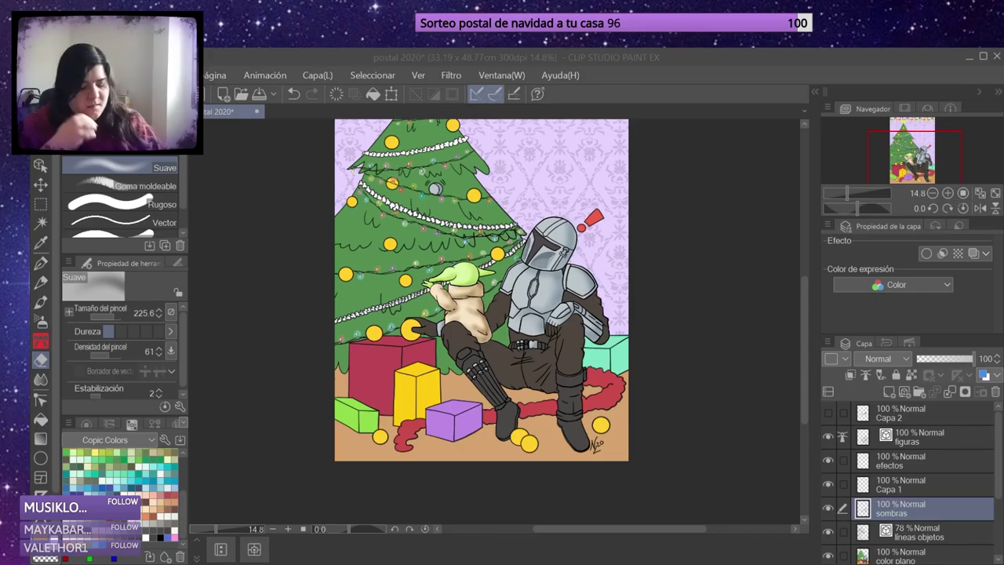
Redraw the chest armor's edge beside the arm on figuras with the size 13 Saji pen, cleaning lines with the size 3 Vector eraser.
{"action": "left_click", "coordinate": [939, 440]}
{"action": "key", "text": "g"}
{"action": "scroll", "coordinate": [672, 266], "scroll_direction": "up", "scroll_amount": 3}
{"action": "key", "text": "p"}
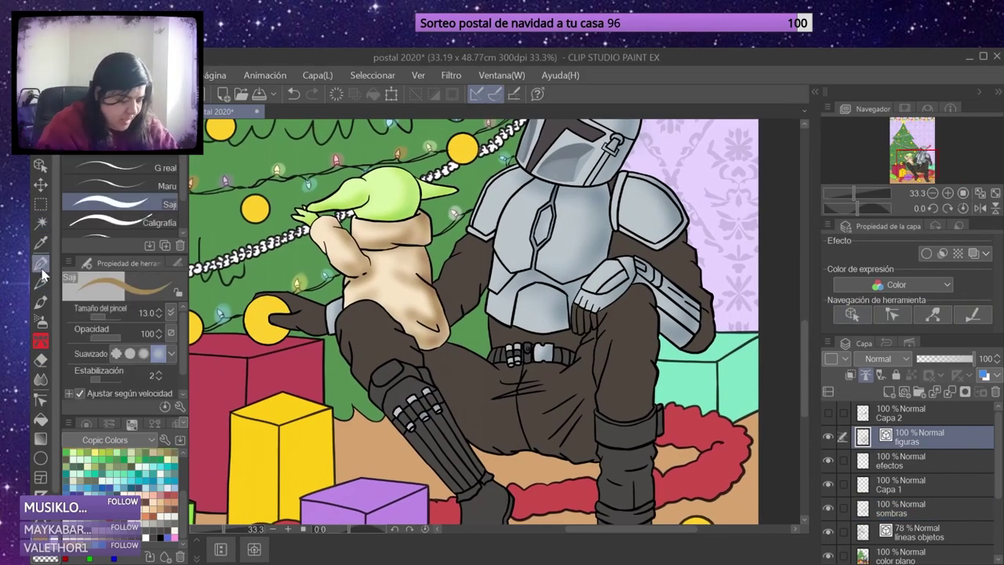
{"action": "scroll", "coordinate": [753, 275], "scroll_direction": "up", "scroll_amount": 2}
{"action": "scroll", "coordinate": [258, 179], "scroll_direction": "down", "scroll_amount": 3}
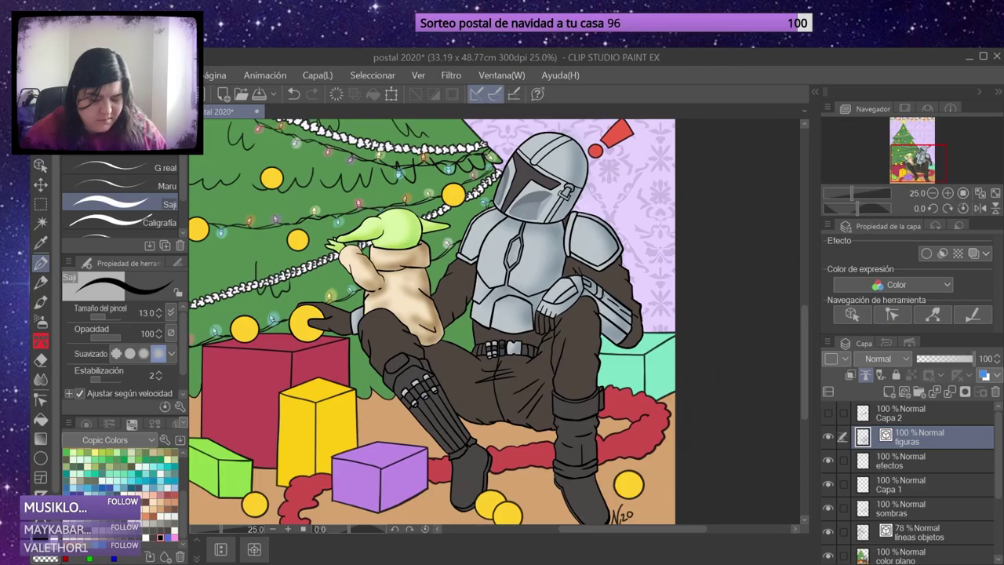
{"action": "scroll", "coordinate": [604, 298], "scroll_direction": "up", "scroll_amount": 2}
{"action": "key", "text": "e"}
{"action": "scroll", "coordinate": [510, 167], "scroll_direction": "up", "scroll_amount": 6}
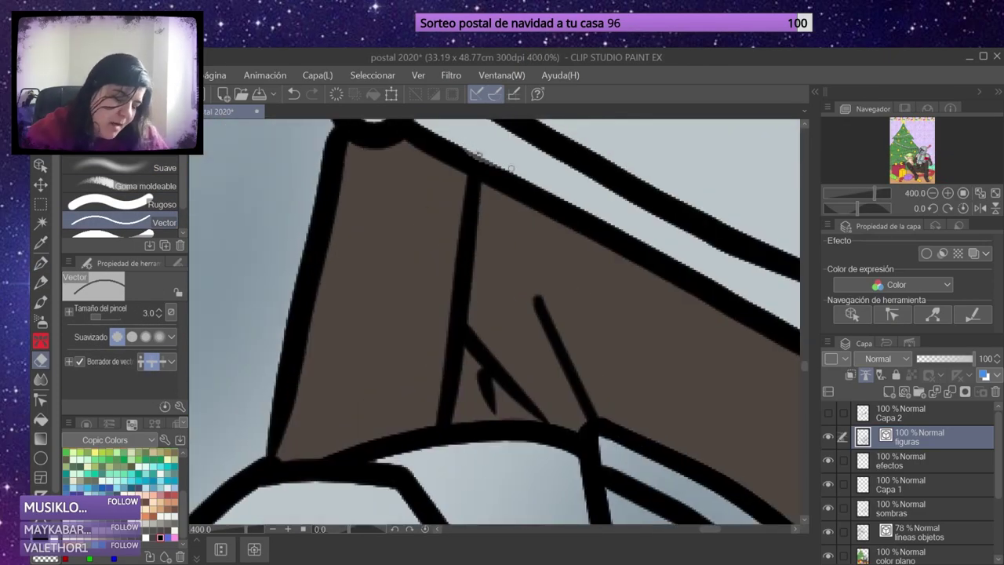
Paint the gap inside the new chest edge blue-gray on the color plano layer with Acuarela densa at size 18.2.
{"action": "scroll", "coordinate": [512, 168], "scroll_direction": "down", "scroll_amount": 4}
{"action": "key", "text": "b"}
{"action": "left_click", "coordinate": [902, 552]}
{"action": "scroll", "coordinate": [445, 203], "scroll_direction": "down", "scroll_amount": 3}
{"action": "scroll", "coordinate": [445, 203], "scroll_direction": "up", "scroll_amount": 4}
{"action": "mouse_move", "coordinate": [445, 203]}
{"action": "left_mouse_down"}
{"action": "mouse_move", "coordinate": [463, 243]}
{"action": "mouse_move", "coordinate": [414, 236]}
{"action": "mouse_move", "coordinate": [485, 200]}
{"action": "mouse_move", "coordinate": [461, 208]}
{"action": "mouse_move", "coordinate": [416, 189]}
{"action": "mouse_move", "coordinate": [421, 274]}
{"action": "left_mouse_up"}
{"action": "scroll", "coordinate": [439, 235], "scroll_direction": "up", "scroll_amount": 1}
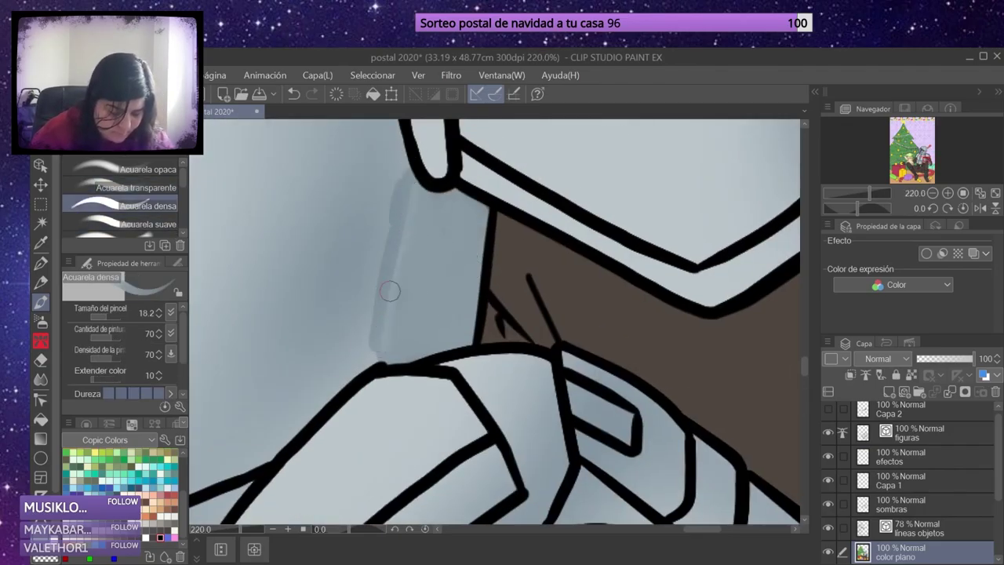
Blend the chest edge's shading on sombras with Mezclar acuarela at size 30 and lighten it with the Suave eraser at 115.3.
{"action": "key", "text": "b"}
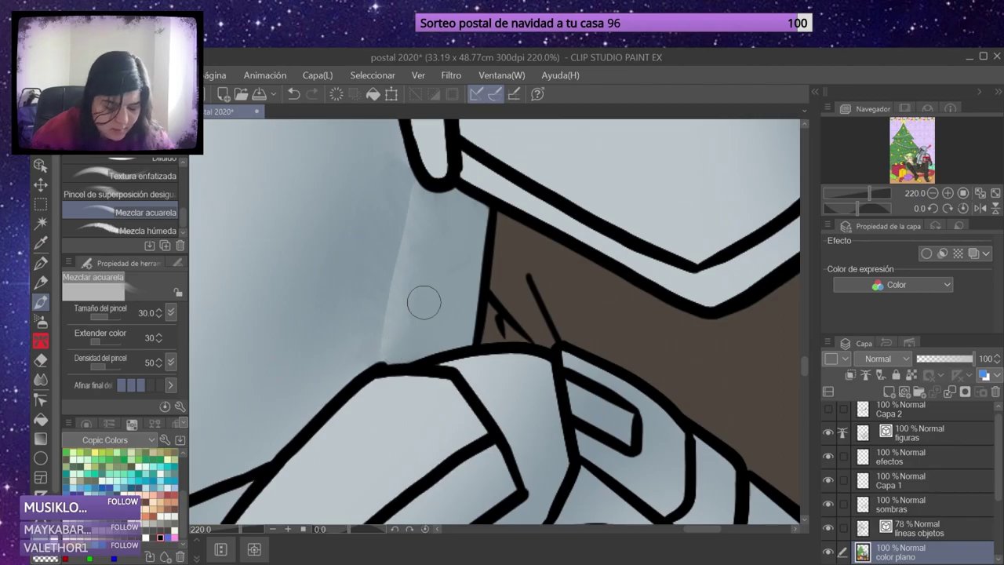
{"action": "left_click", "coordinate": [430, 228], "text": "ctrl+shift"}
{"action": "mouse_move", "coordinate": [391, 345]}
{"action": "left_mouse_down"}
{"action": "mouse_move", "coordinate": [403, 201]}
{"action": "mouse_move", "coordinate": [408, 236]}
{"action": "mouse_move", "coordinate": [458, 209]}
{"action": "left_mouse_up"}
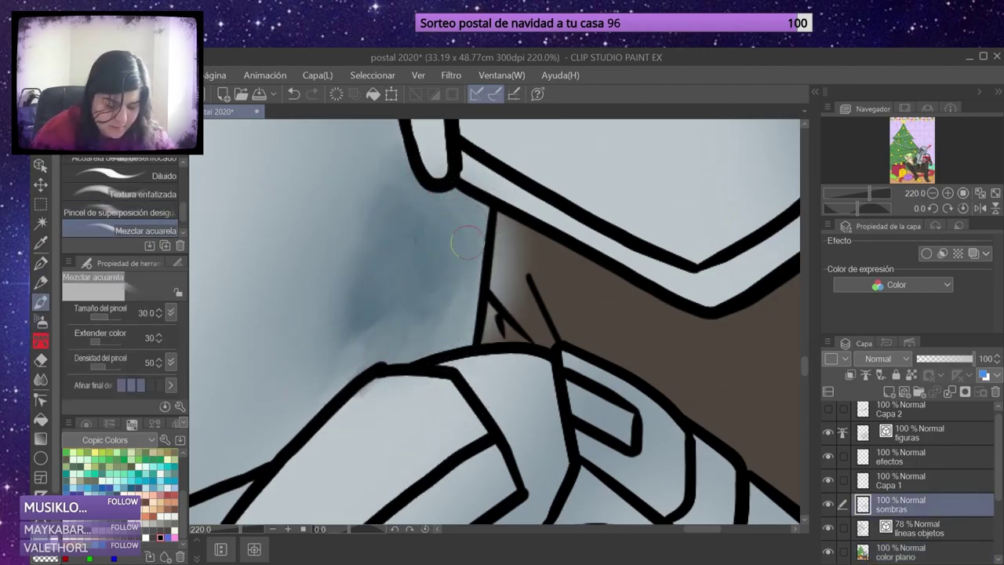
{"action": "key", "text": "e"}
{"action": "mouse_move", "coordinate": [439, 298]}
{"action": "left_mouse_down"}
{"action": "mouse_move", "coordinate": [303, 314]}
{"action": "mouse_move", "coordinate": [370, 426]}
{"action": "left_mouse_up"}
{"action": "scroll", "coordinate": [661, 210], "scroll_direction": "down", "scroll_amount": 6}
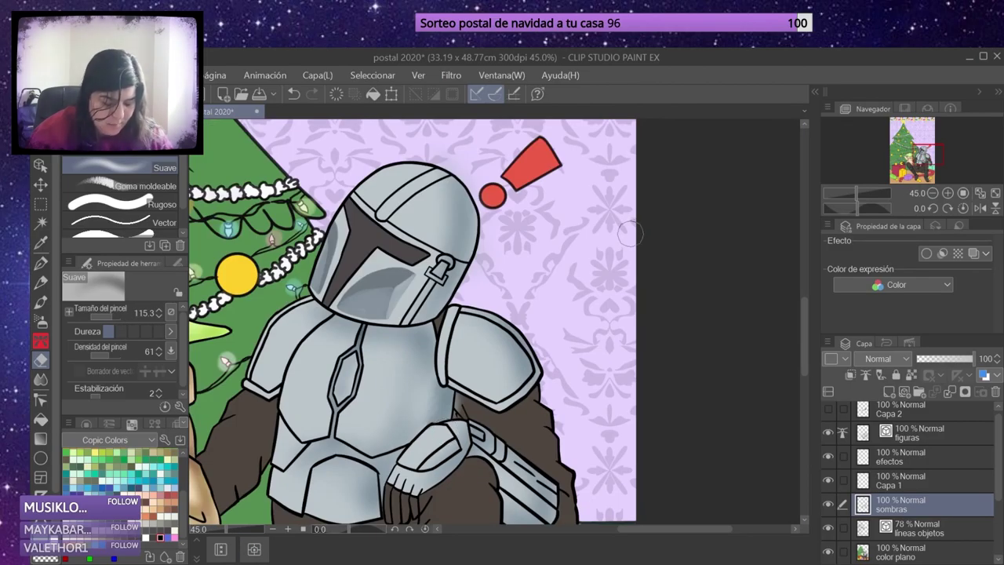
Clean stray shading off the brown sleeve beside the chest armor with the Más fuerte eraser at size 9.3.
{"action": "scroll", "coordinate": [440, 305], "scroll_direction": "up", "scroll_amount": 5}
{"action": "key", "text": "e"}
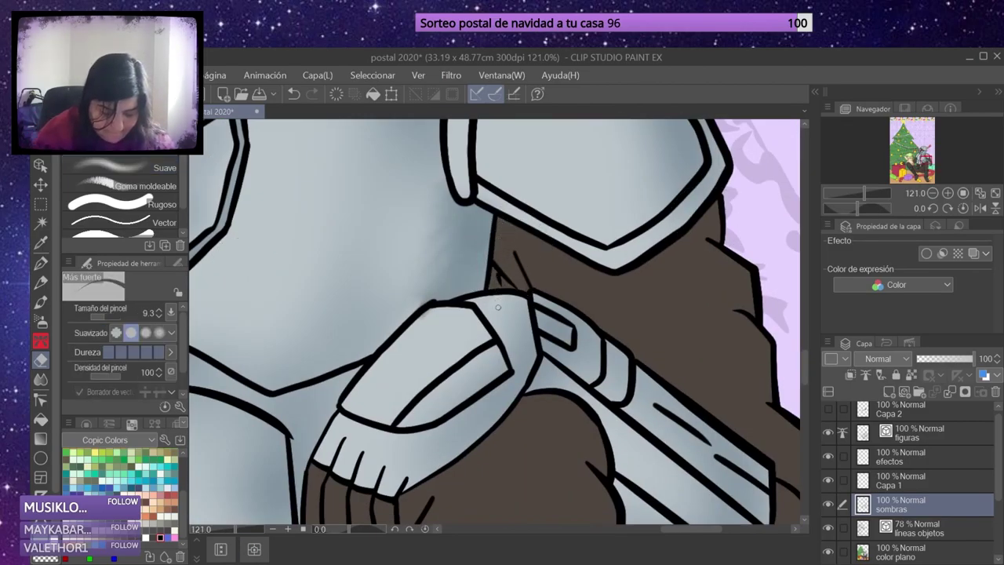
{"action": "left_click", "coordinate": [301, 95]}
{"action": "scroll", "coordinate": [411, 242], "scroll_direction": "up", "scroll_amount": 5}
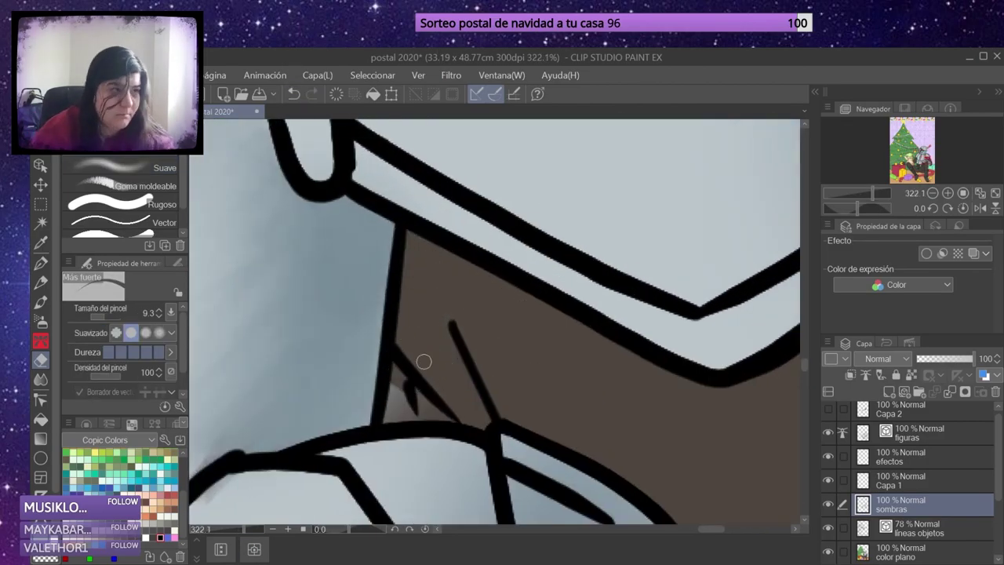
{"action": "scroll", "coordinate": [490, 398], "scroll_direction": "down", "scroll_amount": 6}
Smooth the painted chest edge on the color plano layer with Mezcla húmeda at size 50 and ready Acuarela densa.
{"action": "key", "text": "b"}
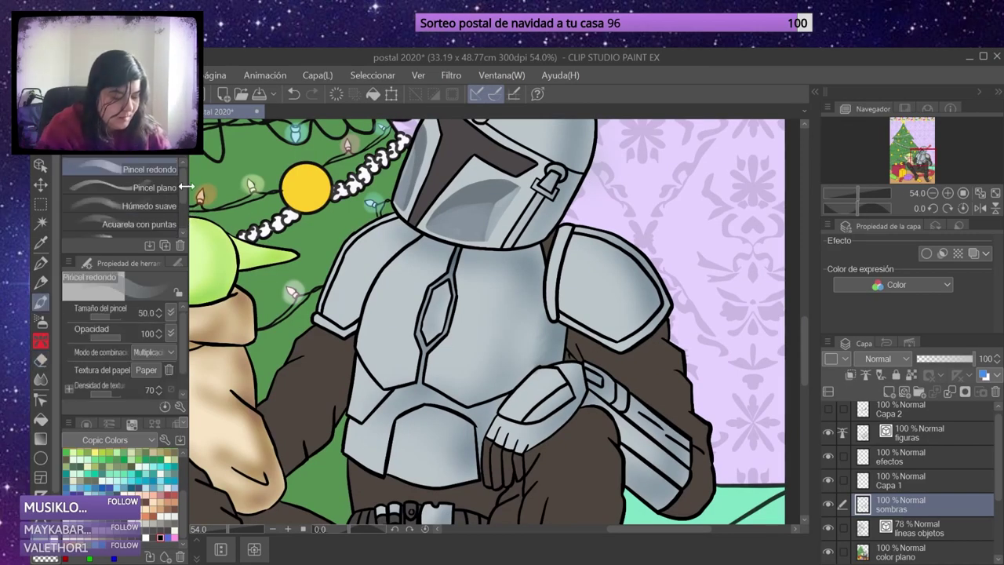
{"action": "scroll", "coordinate": [530, 336], "scroll_direction": "up", "scroll_amount": 3}
{"action": "left_click", "coordinate": [916, 552]}
{"action": "key", "text": "."}
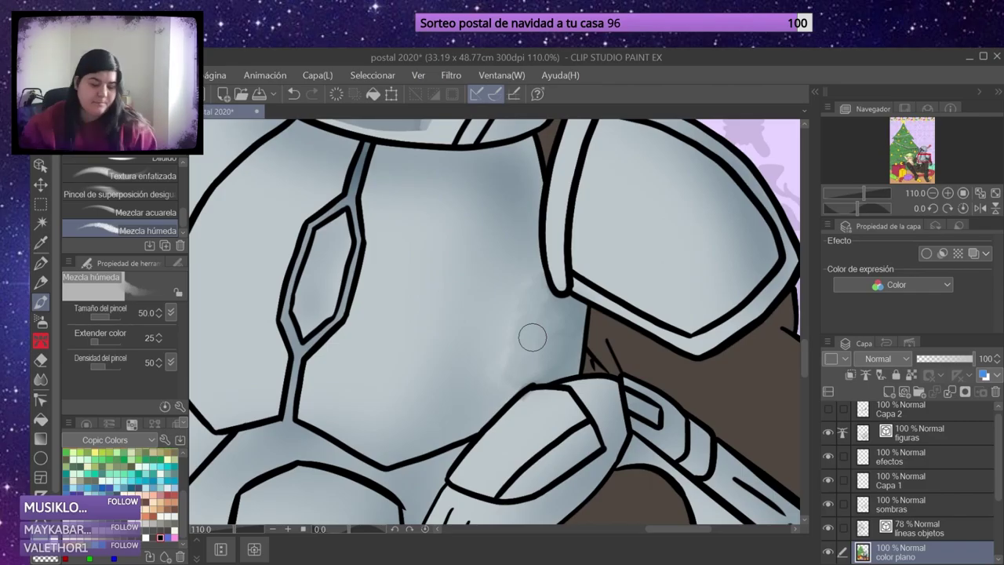
{"action": "scroll", "coordinate": [126, 204], "scroll_direction": "up", "scroll_amount": 2}
{"action": "left_click", "coordinate": [149, 190]}
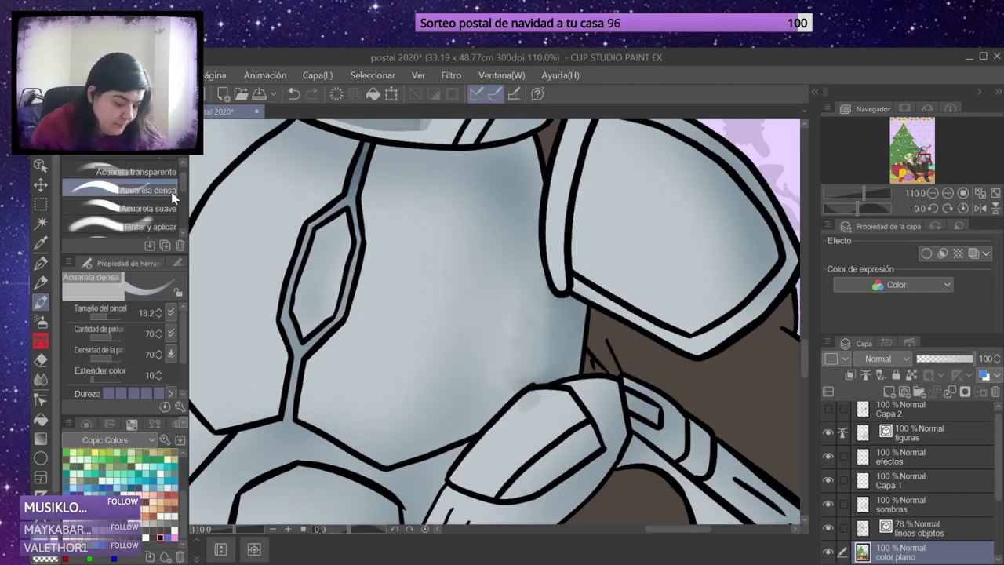
Select the large chest panel next to the bent arm and erase its uneven shading on sombras with the Suave eraser.
{"action": "left_click", "coordinate": [932, 444], "text": "ctrl"}
{"action": "left_click", "coordinate": [945, 505]}
{"action": "key", "text": "e"}
{"action": "mouse_move", "coordinate": [549, 156]}
{"action": "left_mouse_down"}
{"action": "mouse_move", "coordinate": [497, 381]}
{"action": "mouse_move", "coordinate": [348, 179]}
{"action": "mouse_move", "coordinate": [475, 161]}
{"action": "left_mouse_up"}
{"action": "left_click", "coordinate": [426, 296], "text": "ctrl+shift"}
{"action": "mouse_move", "coordinate": [426, 296]}
{"action": "left_mouse_down"}
{"action": "mouse_move", "coordinate": [564, 313]}
{"action": "mouse_move", "coordinate": [534, 361]}
{"action": "left_mouse_up"}
Airbrush new shading on the selected chest panel with Sombra at size 97.5 and soften it with the Suave eraser at 115.3.
{"action": "left_click", "coordinate": [902, 503]}
{"action": "key", "text": "b"}
{"action": "mouse_move", "coordinate": [392, 180]}
{"action": "left_mouse_down"}
{"action": "mouse_move", "coordinate": [518, 157]}
{"action": "mouse_move", "coordinate": [511, 337]}
{"action": "mouse_move", "coordinate": [497, 291]}
{"action": "mouse_move", "coordinate": [493, 410]}
{"action": "mouse_move", "coordinate": [524, 161]}
{"action": "mouse_move", "coordinate": [549, 314]}
{"action": "mouse_move", "coordinate": [470, 235]}
{"action": "mouse_move", "coordinate": [510, 393]}
{"action": "left_mouse_up"}
{"action": "key", "text": "e"}
{"action": "key", "text": "b"}
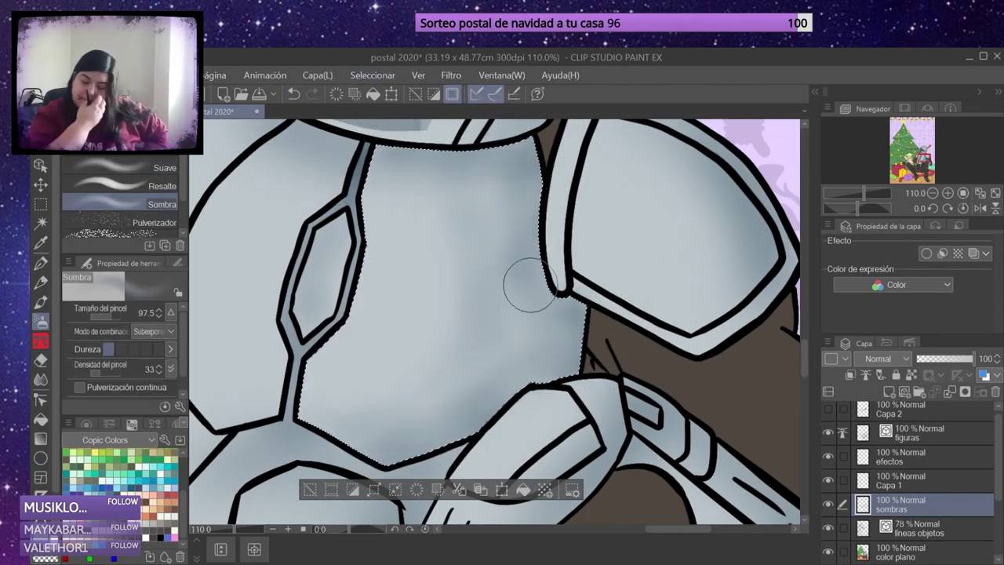
{"action": "scroll", "coordinate": [522, 280], "scroll_direction": "down", "scroll_amount": 3}
{"action": "scroll", "coordinate": [549, 343], "scroll_direction": "up", "scroll_amount": 2}
{"action": "key", "text": "e"}
{"action": "scroll", "coordinate": [533, 283], "scroll_direction": "down", "scroll_amount": 2}
{"action": "scroll", "coordinate": [533, 280], "scroll_direction": "down", "scroll_amount": 2}
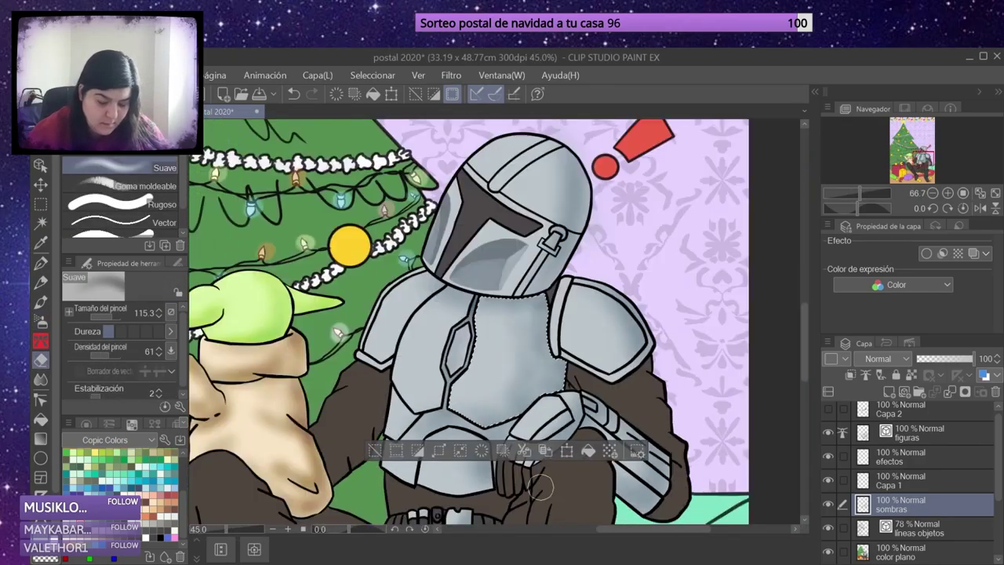
Select the chest panel nearer the small character, touch up its shading with Sombra at size 97.5, and clear the selection.
{"action": "scroll", "coordinate": [518, 329], "scroll_direction": "up", "scroll_amount": 1}
{"action": "scroll", "coordinate": [502, 377], "scroll_direction": "down", "scroll_amount": 2}
{"action": "scroll", "coordinate": [482, 448], "scroll_direction": "up", "scroll_amount": 2}
{"action": "key", "text": "w"}
{"action": "left_click", "coordinate": [482, 448], "text": "ctrl+shift"}
{"action": "key", "text": "ctrl+z"}
{"action": "key", "text": "b"}
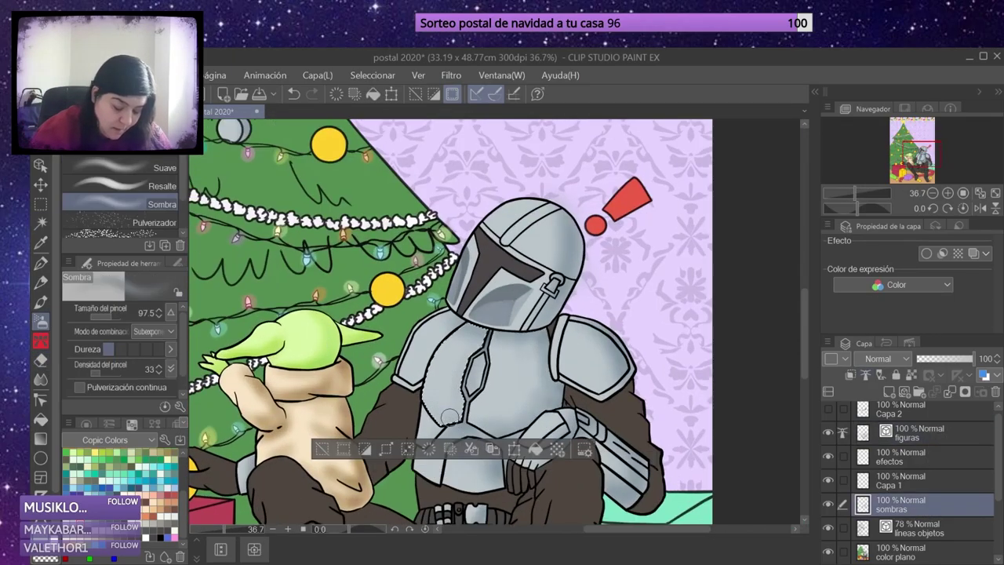
{"action": "key", "text": "ctrl+d"}
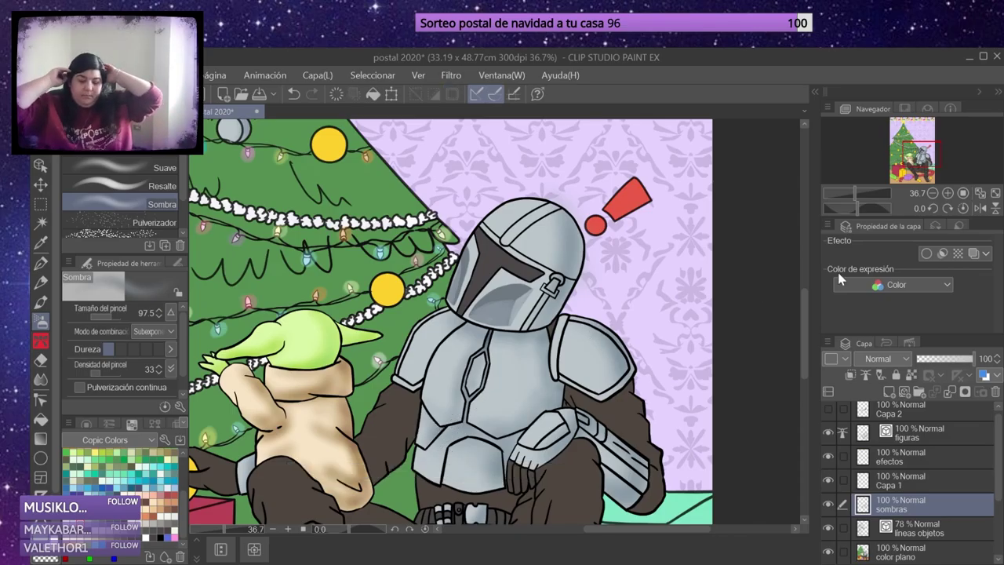
{"action": "scroll", "coordinate": [463, 251], "scroll_direction": "up", "scroll_amount": 1}
{"action": "left_click", "coordinate": [487, 241], "text": "ctrl+shift"}
{"action": "left_click", "coordinate": [918, 552]}
{"action": "key", "text": "b"}
{"action": "key", "text": "ctrl+0"}
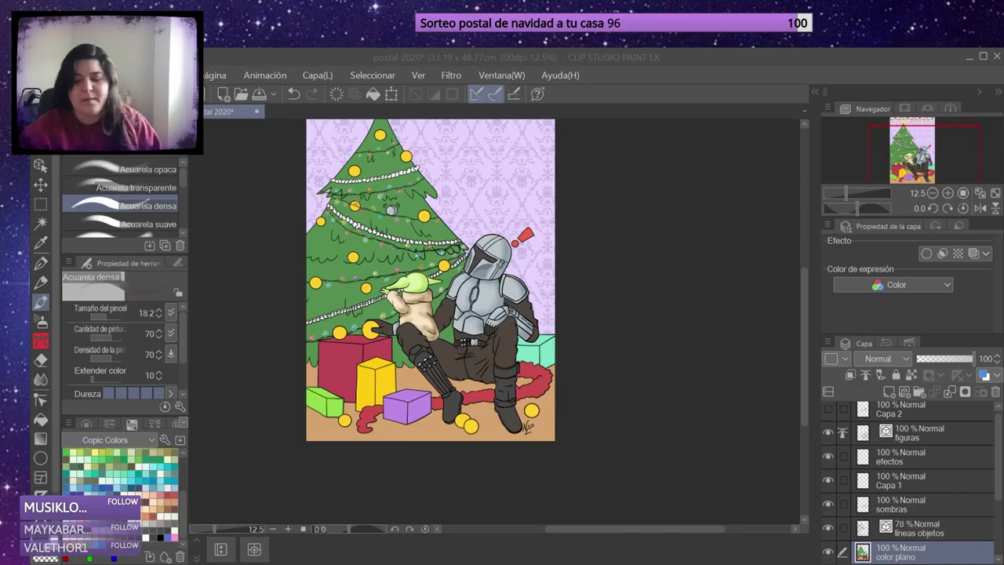
Try to airbrush shading on the armored figure's dark brown clothing through a figuras selection with the Sombra tool on sombras.
{"action": "left_click", "coordinate": [917, 432]}
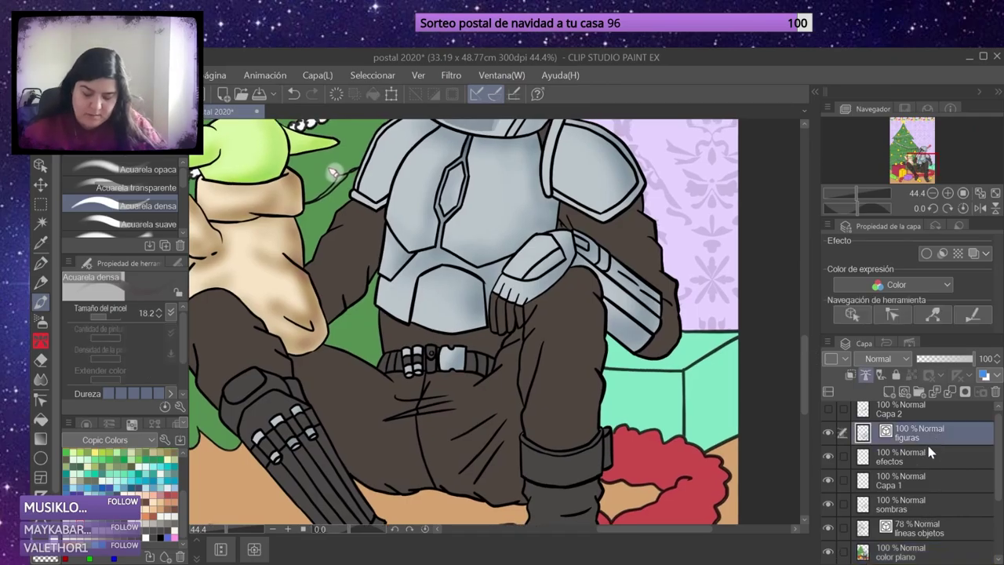
{"action": "key", "text": "w"}
{"action": "left_click", "coordinate": [449, 295]}
{"action": "left_click", "coordinate": [463, 368]}
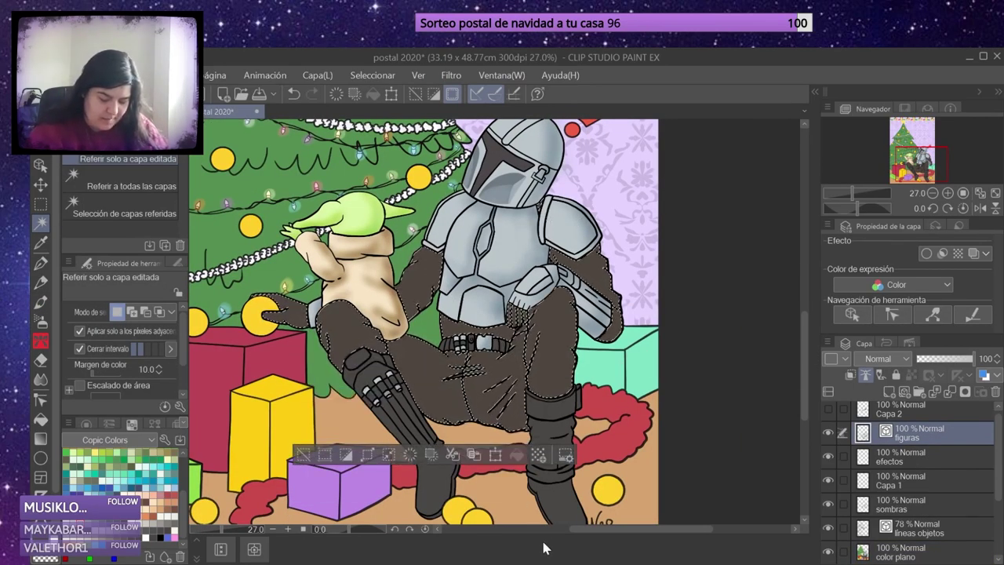
{"action": "left_click", "coordinate": [902, 505]}
{"action": "key", "text": "b"}
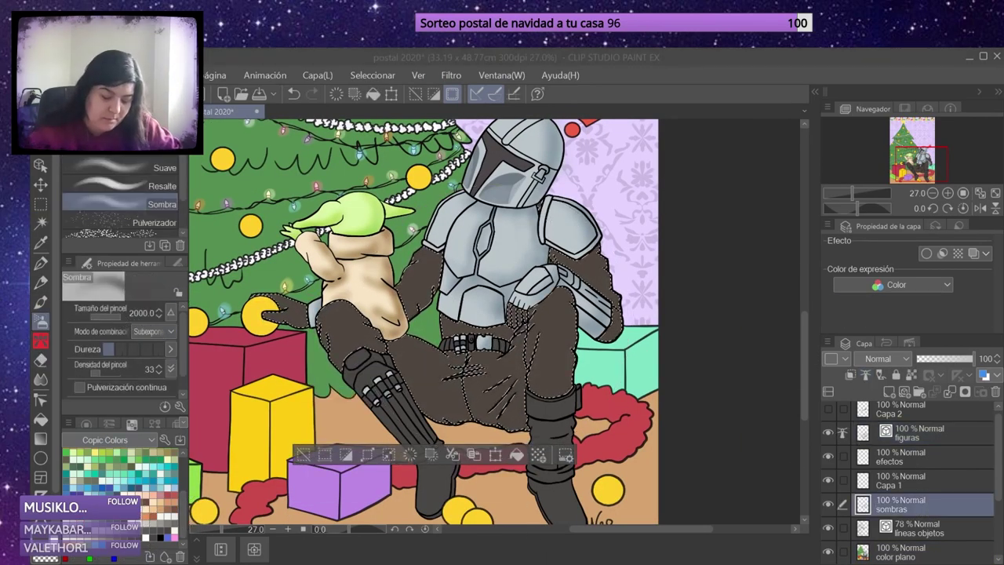
{"action": "left_click_drag", "start_coordinate": [593, 270], "coordinate": [510, 317]}
{"action": "key", "text": "ctrl+z"}
{"action": "key", "text": "ctrl+z"}
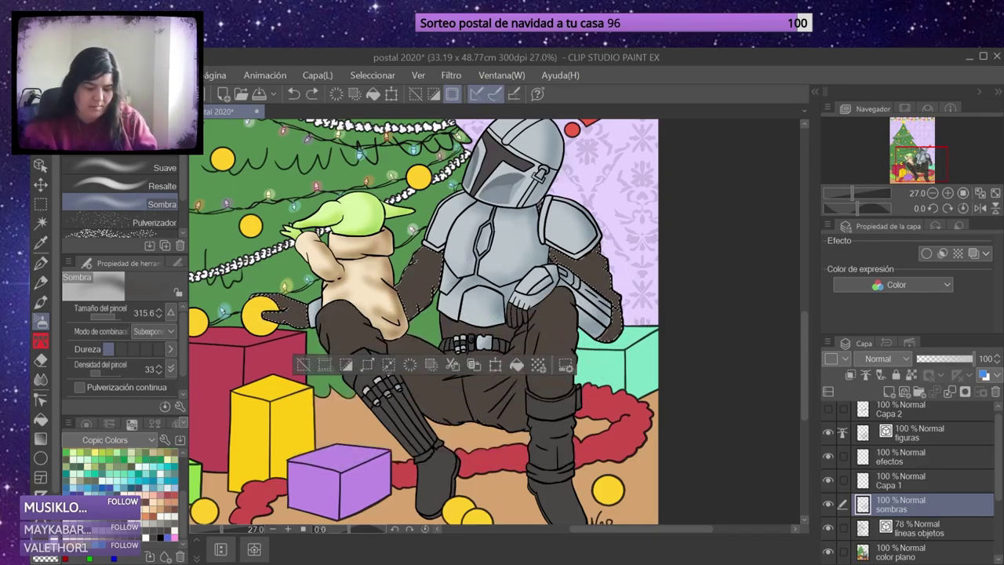
Fill the armored figure's sleeves, trousers and gloves with a reddish brown on color plano using the Referir a otras capas fill.
{"action": "left_click", "coordinate": [902, 552]}
{"action": "left_click", "coordinate": [43, 421]}
{"action": "scroll", "coordinate": [502, 322], "scroll_direction": "up", "scroll_amount": 3}
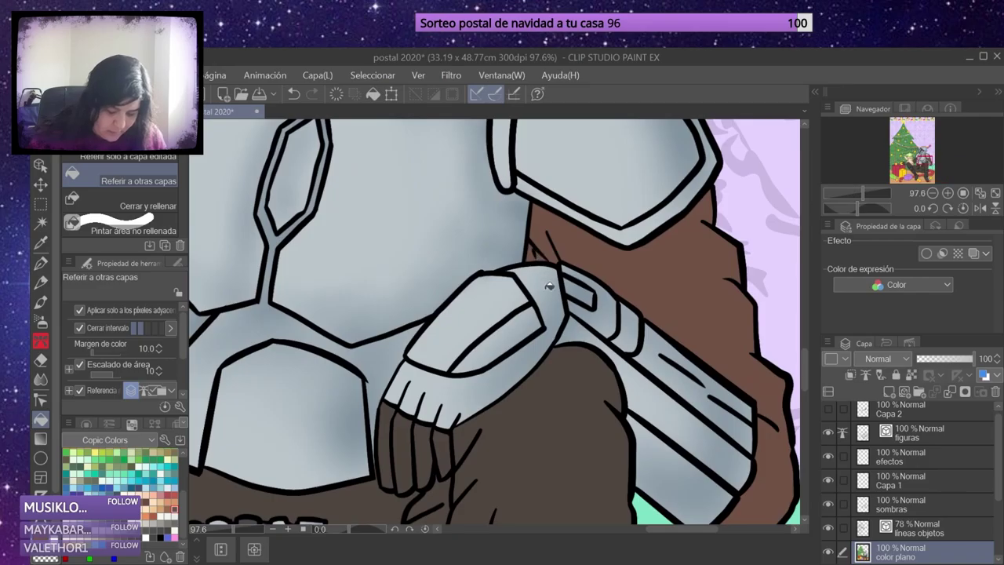
{"action": "scroll", "coordinate": [547, 335], "scroll_direction": "down", "scroll_amount": 3}
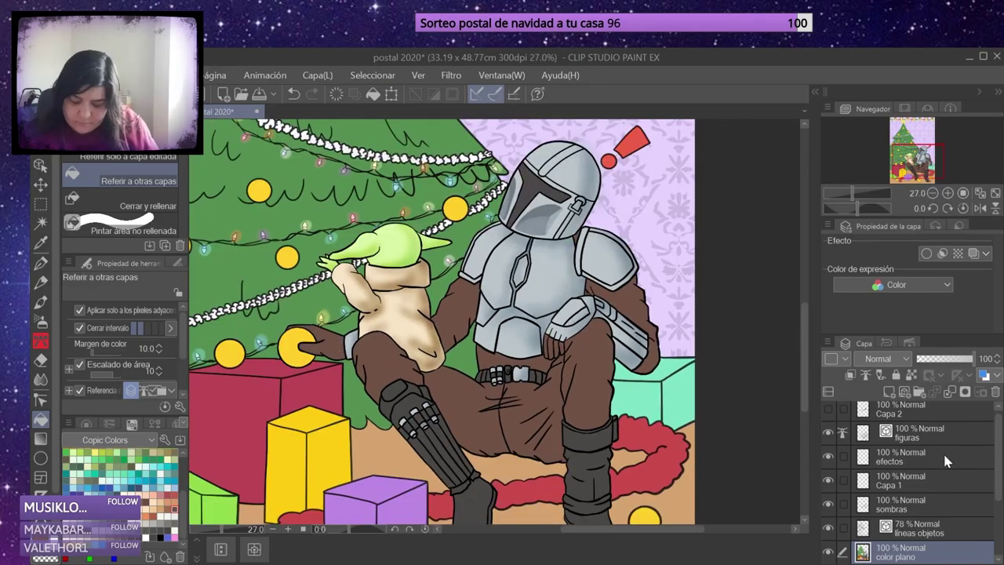
Select the sleeves and trousers through figuras, airbrush shadows on sombras with Sombra at size 315.6, and soften them with the Suave eraser.
{"action": "left_click", "coordinate": [902, 432]}
{"action": "key", "text": "w"}
{"action": "left_click", "coordinate": [522, 420]}
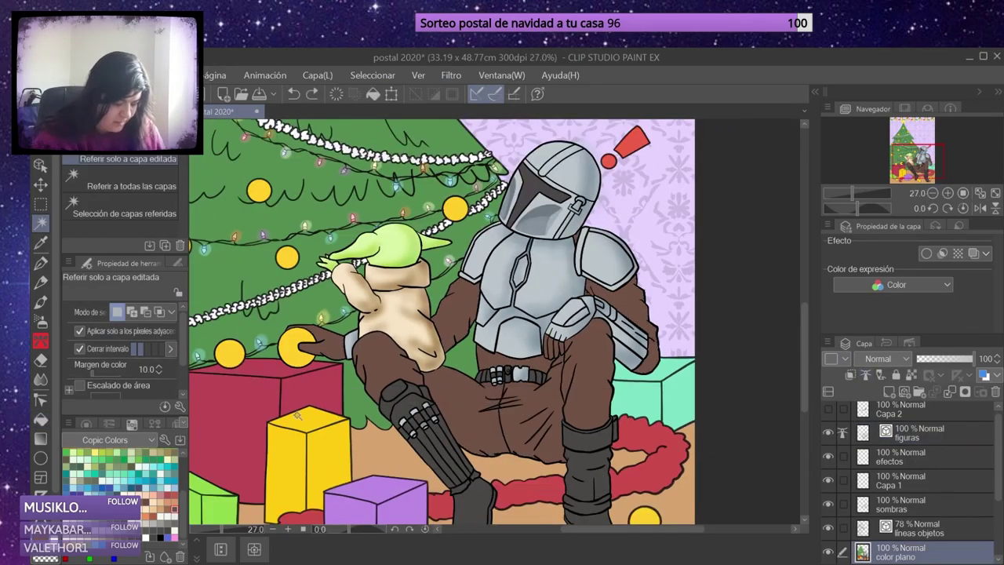
{"action": "scroll", "coordinate": [521, 420], "scroll_direction": "down", "scroll_amount": 1}
{"action": "scroll", "coordinate": [522, 420], "scroll_direction": "up", "scroll_amount": 1}
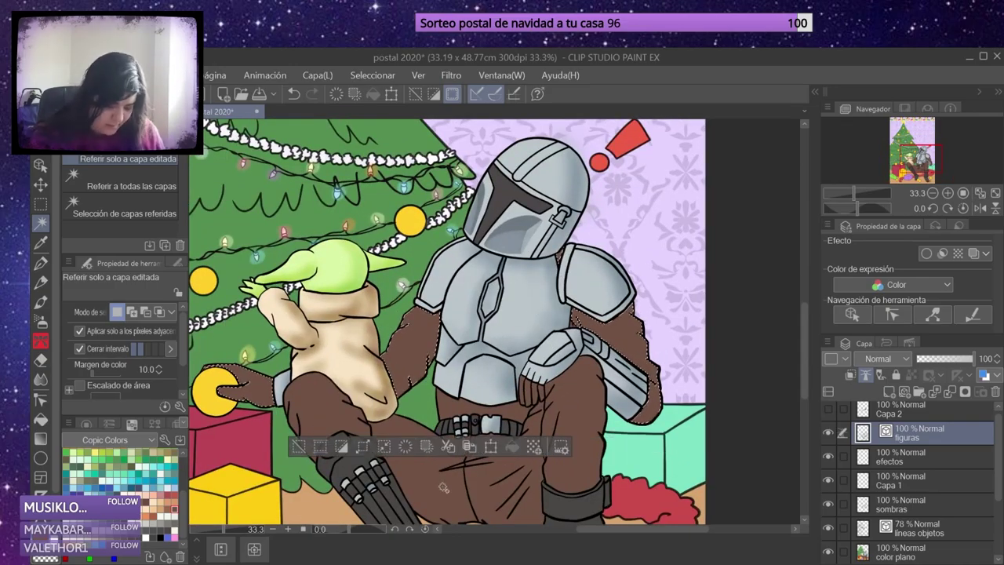
{"action": "scroll", "coordinate": [522, 419], "scroll_direction": "up", "scroll_amount": 1}
{"action": "left_click", "coordinate": [902, 504]}
{"action": "left_click", "coordinate": [41, 320]}
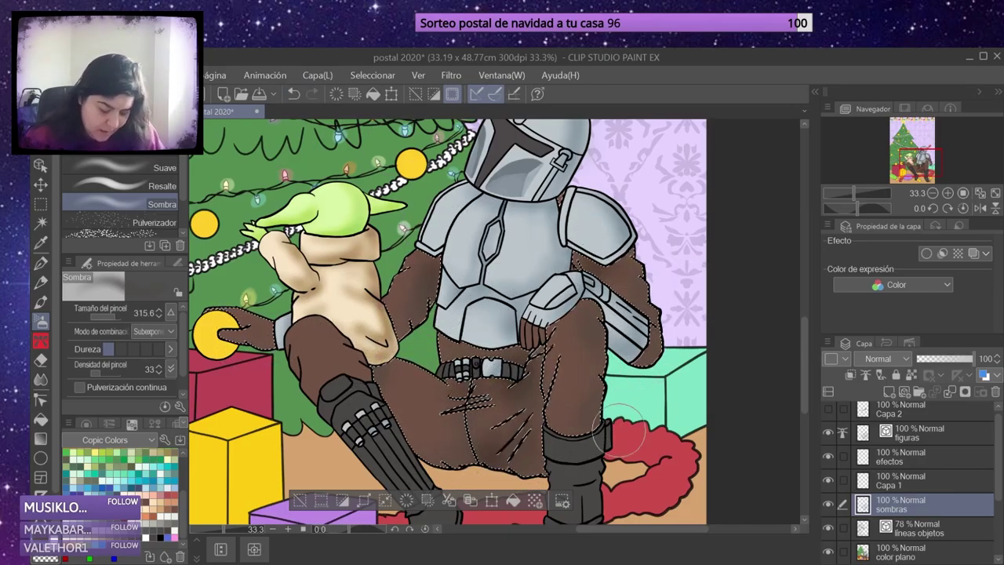
{"action": "key", "text": "e"}
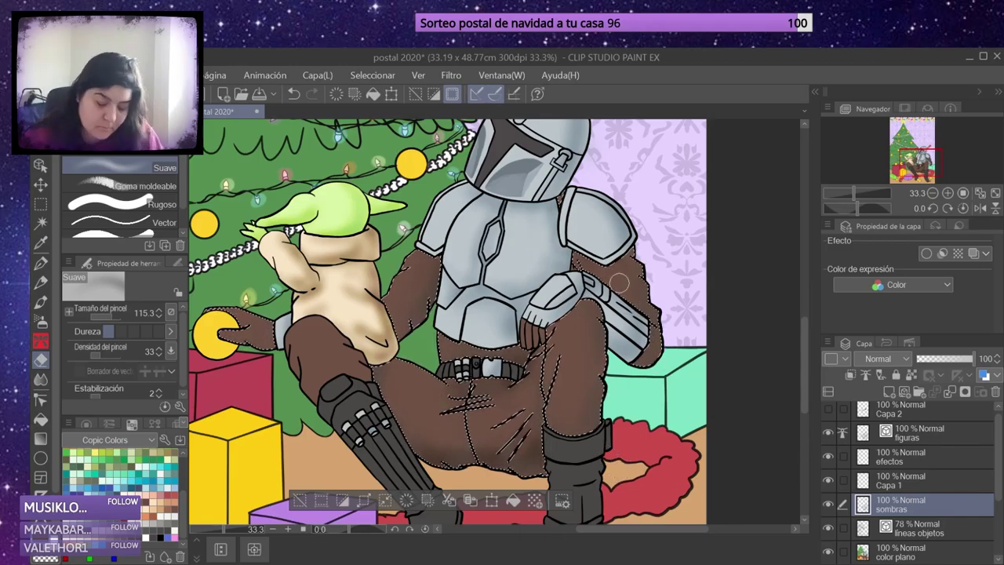
Select the bent leg and glove fingers, shade them with Sombra at size 315.6, and clear the selection.
{"action": "left_click", "coordinate": [598, 330], "text": "ctrl+shift"}
{"action": "key", "text": "w"}
{"action": "left_click", "coordinate": [338, 353]}
{"action": "key", "text": "e"}
{"action": "left_click", "coordinate": [461, 327], "text": "ctrl+shift"}
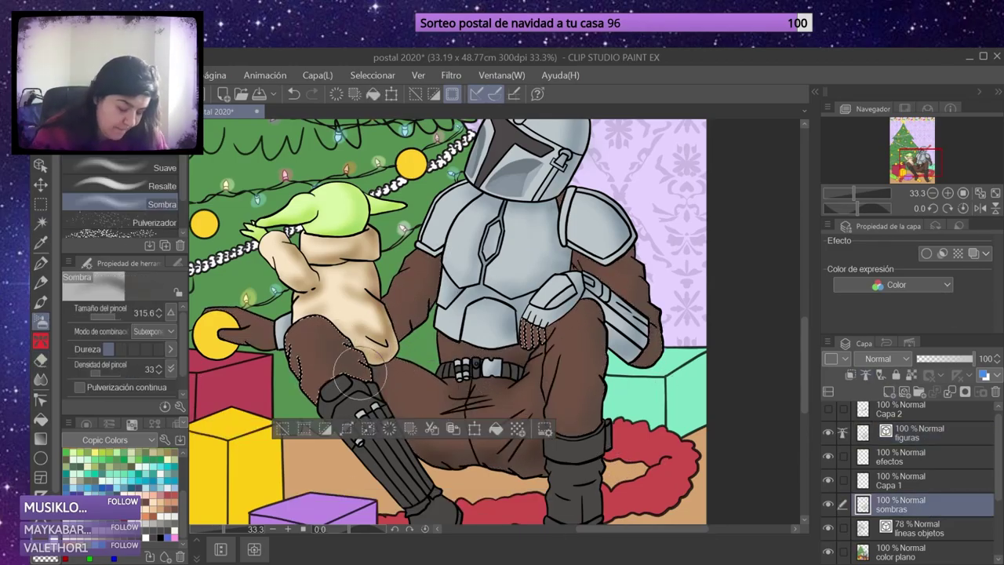
{"action": "key", "text": "ctrl+d"}
{"action": "scroll", "coordinate": [455, 327], "scroll_direction": "down", "scroll_amount": 5}
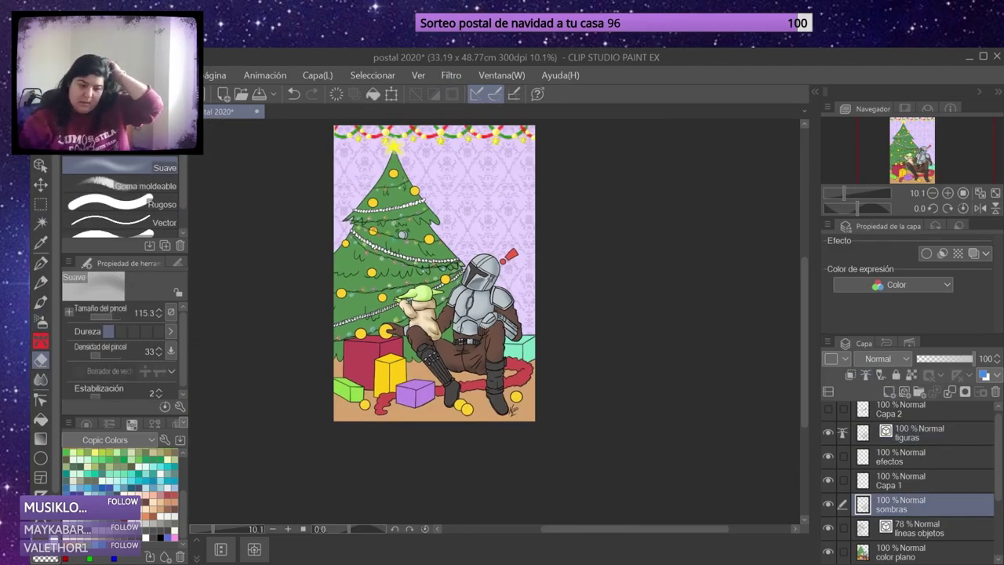
Select the small character's robe, repaint it brown on color plano with Acuarela densa at size 730.5, and clear the selection.
{"action": "left_click", "coordinate": [398, 329], "text": "ctrl+shift"}
{"action": "scroll", "coordinate": [398, 329], "scroll_direction": "up", "scroll_amount": 4}
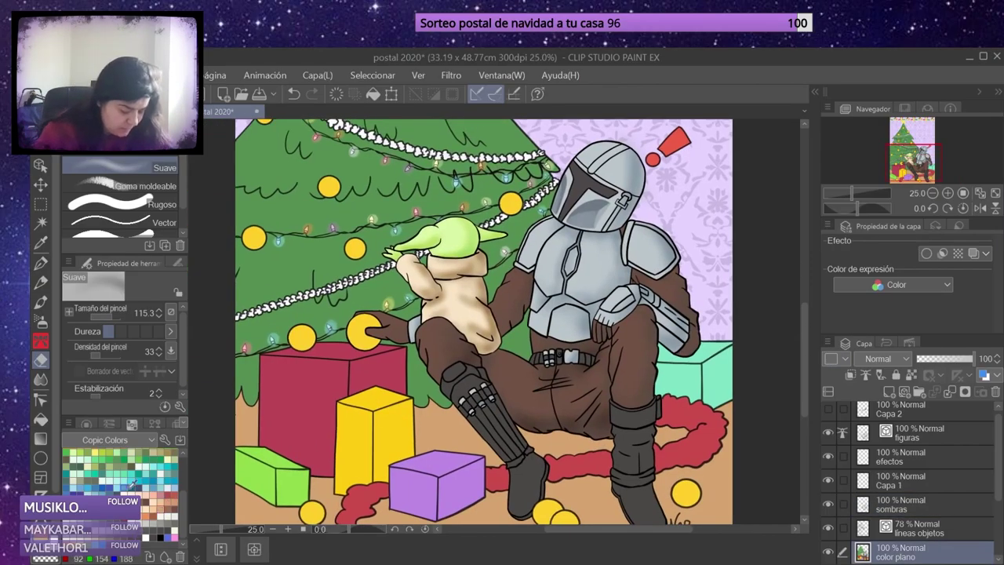
{"action": "key", "text": "g"}
{"action": "left_click", "coordinate": [463, 349], "text": "ctrl+shift"}
{"action": "key", "text": "w"}
{"action": "left_click", "coordinate": [459, 329]}
{"action": "left_click", "coordinate": [459, 329], "text": "ctrl+shift"}
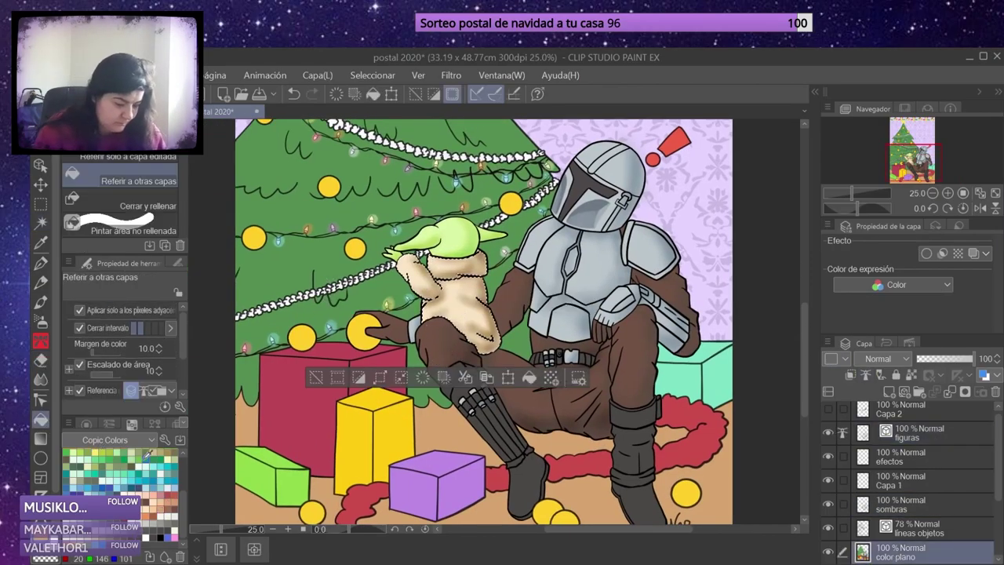
{"action": "key", "text": "b"}
{"action": "scroll", "coordinate": [405, 298], "scroll_direction": "up", "scroll_amount": 3}
{"action": "scroll", "coordinate": [405, 298], "scroll_direction": "down", "scroll_amount": 6}
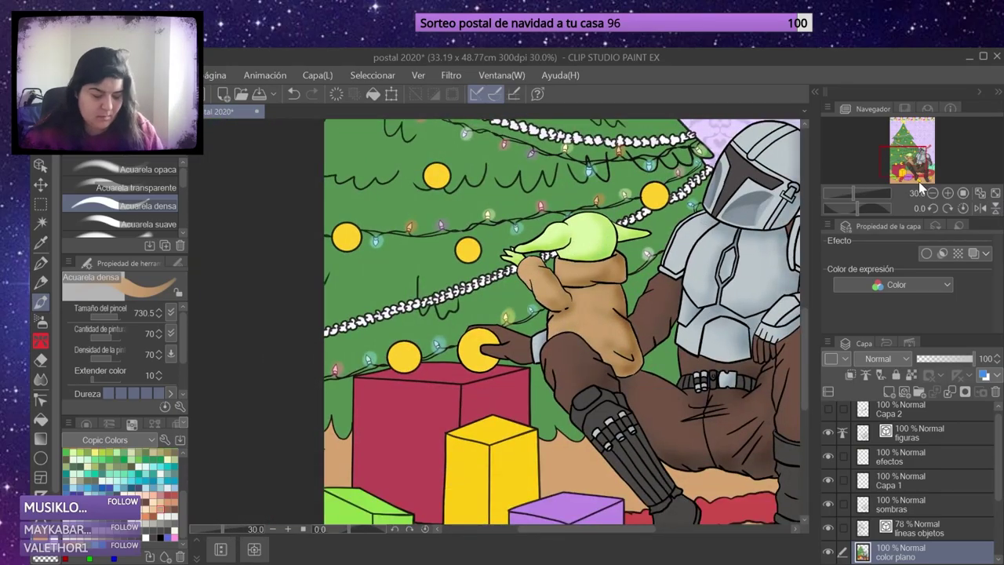
{"action": "key", "text": "ctrl+d"}
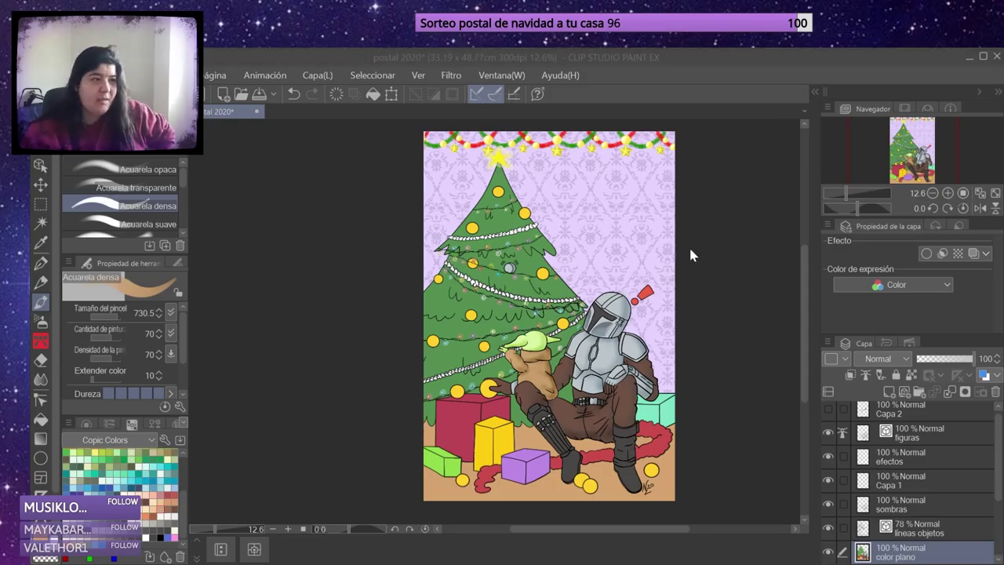
Select the small character's head through figuras and repaint it a brighter green on color plano with Acuarela densa at size 190.7.
{"action": "left_click", "coordinate": [934, 433]}
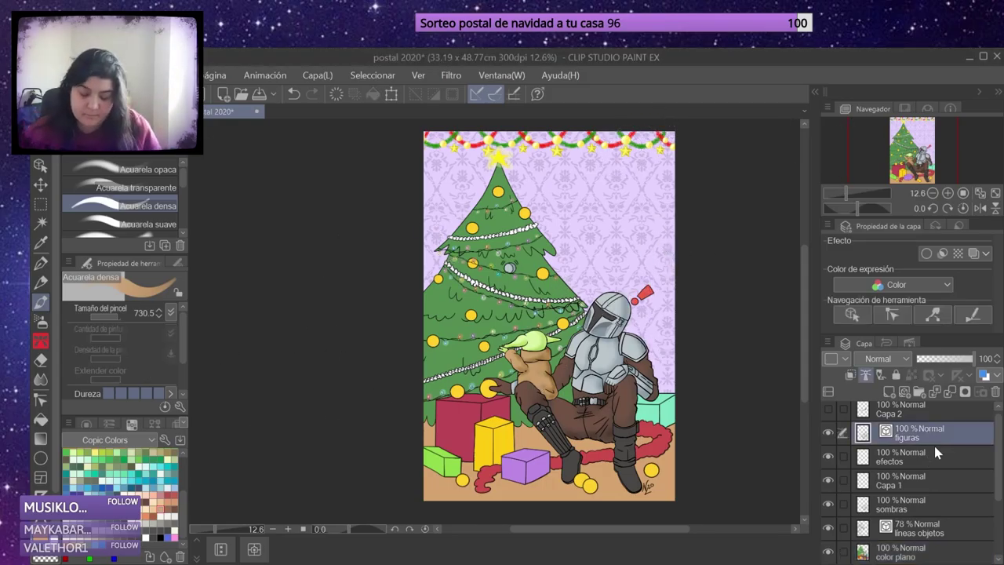
{"action": "scroll", "coordinate": [534, 341], "scroll_direction": "up", "scroll_amount": 3}
{"action": "key", "text": "w"}
{"action": "left_click", "coordinate": [534, 341]}
{"action": "scroll", "coordinate": [534, 342], "scroll_direction": "up", "scroll_amount": 3}
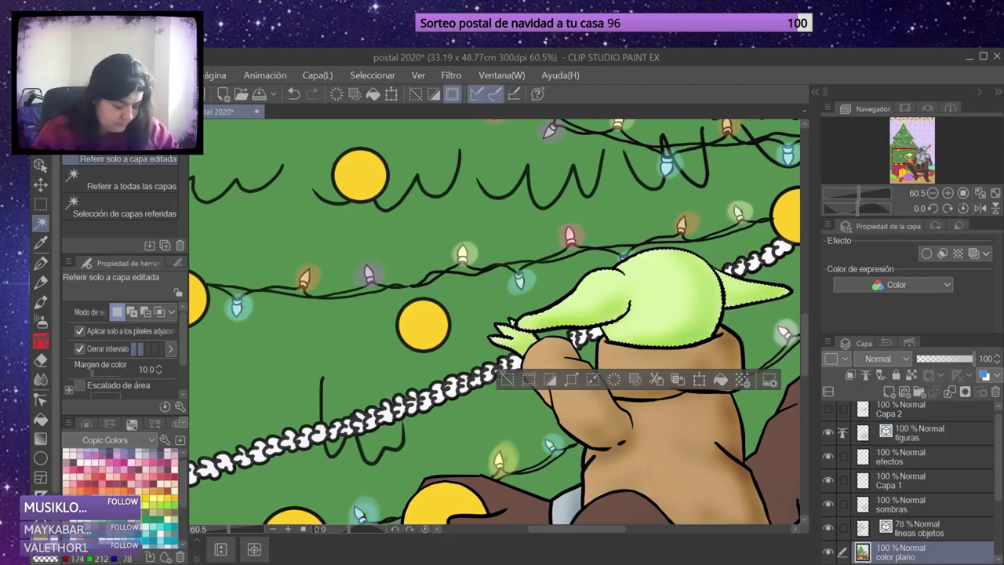
{"action": "key", "text": "b"}
{"action": "mouse_move", "coordinate": [596, 306]}
{"action": "left_mouse_down"}
{"action": "mouse_move", "coordinate": [690, 282]}
{"action": "mouse_move", "coordinate": [737, 298]}
{"action": "left_mouse_up"}
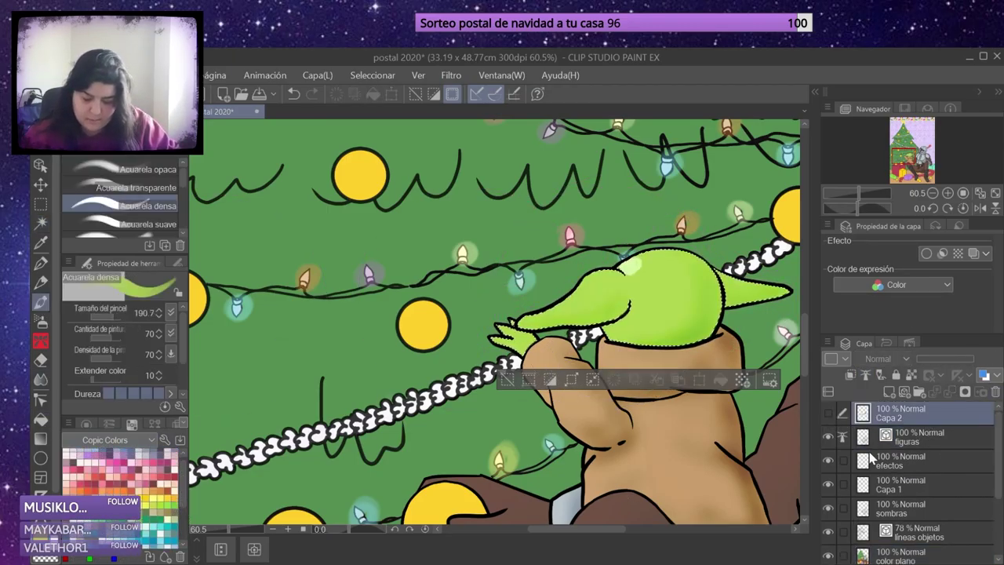
Erase the light glow overlapping the small character's head on efectos and clear the selection.
{"action": "left_click", "coordinate": [910, 456]}
{"action": "key", "text": "e"}
{"action": "key", "text": "b"}
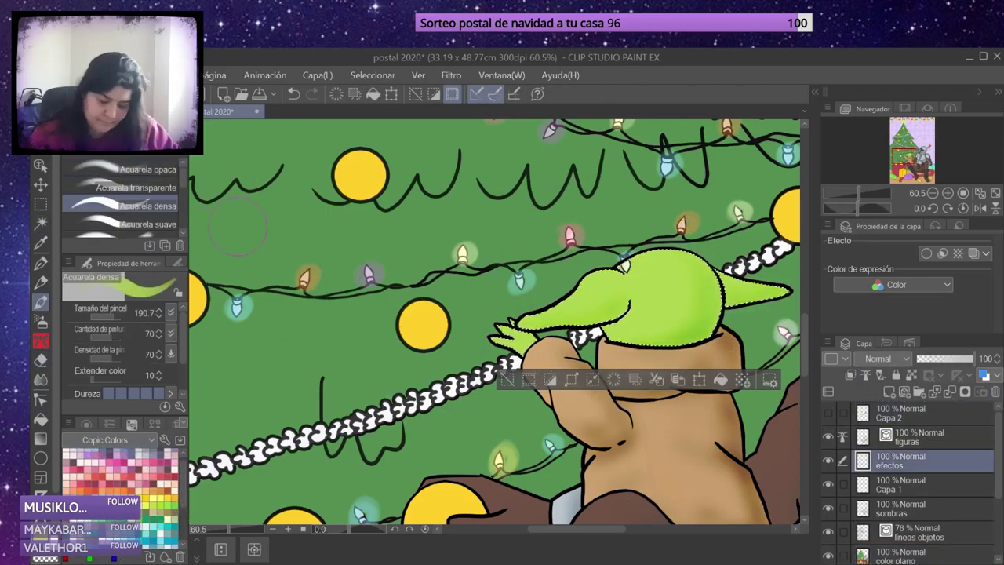
{"action": "key", "text": "ctrl+d"}
{"action": "key", "text": "ctrl+0"}
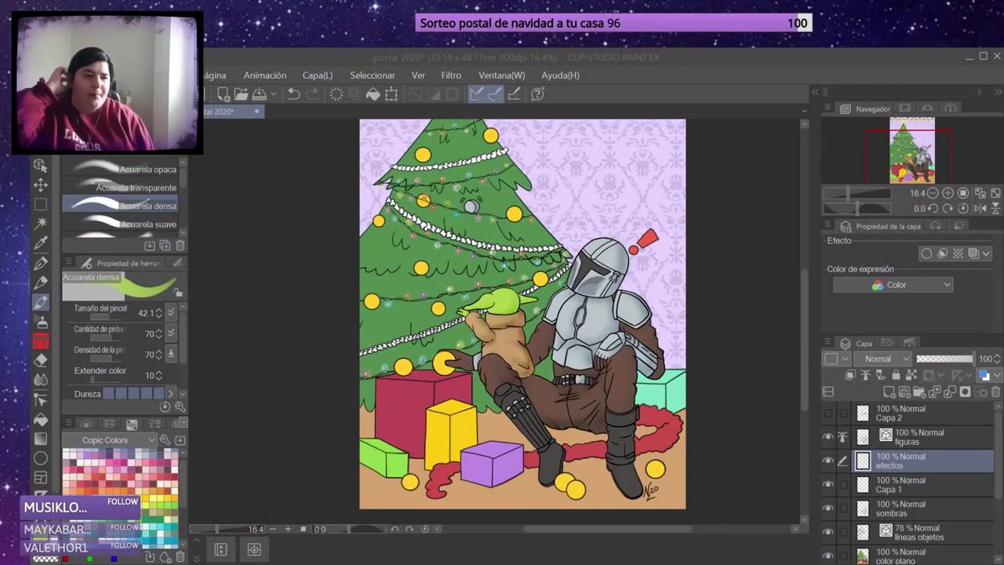
Select the armored figure's boots and leg guards through figuras.
{"action": "scroll", "coordinate": [487, 353], "scroll_direction": "up", "scroll_amount": 4}
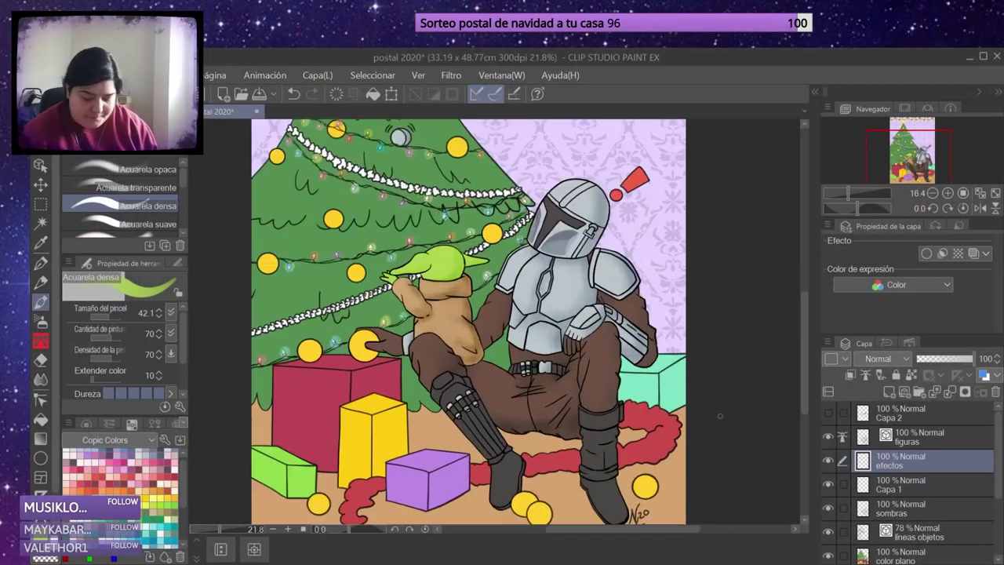
{"action": "left_click", "coordinate": [926, 437]}
{"action": "left_click", "coordinate": [531, 203]}
{"action": "left_click", "coordinate": [502, 290]}
{"action": "left_click", "coordinate": [608, 369]}
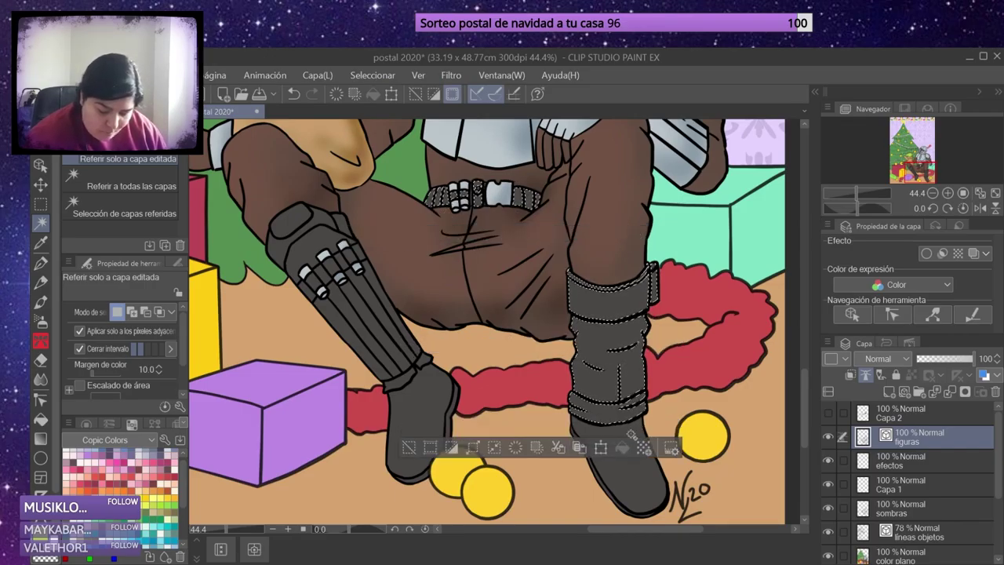
{"action": "left_click", "coordinate": [416, 432]}
{"action": "left_click", "coordinate": [620, 463]}
{"action": "scroll", "coordinate": [455, 467], "scroll_direction": "up", "scroll_amount": 3}
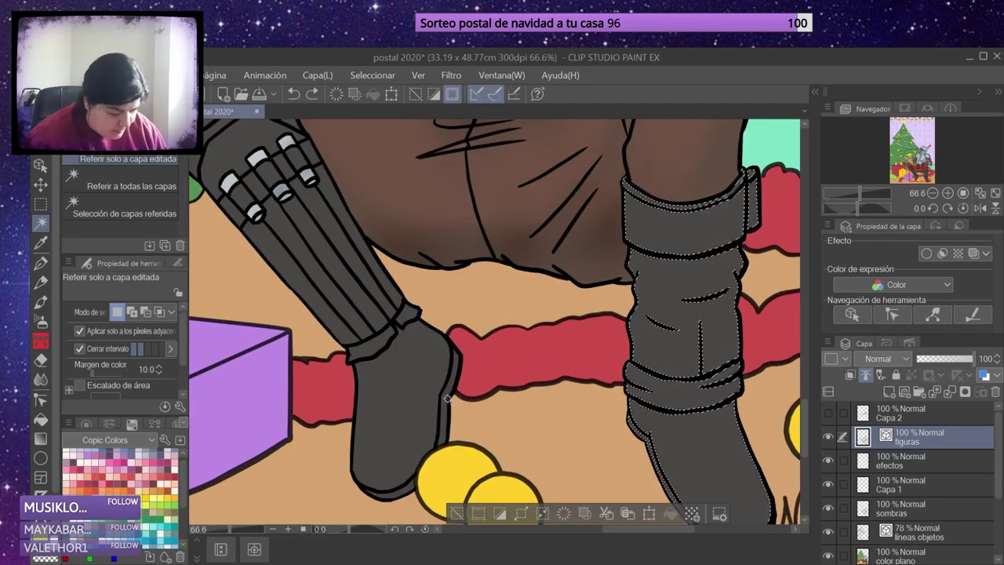
Try to extend the selection around the bent leg's boot and the trousers for shading on sombras with Sombra at size 315.6.
{"action": "scroll", "coordinate": [451, 461], "scroll_direction": "up", "scroll_amount": 6}
{"action": "scroll", "coordinate": [387, 208], "scroll_direction": "down", "scroll_amount": 8}
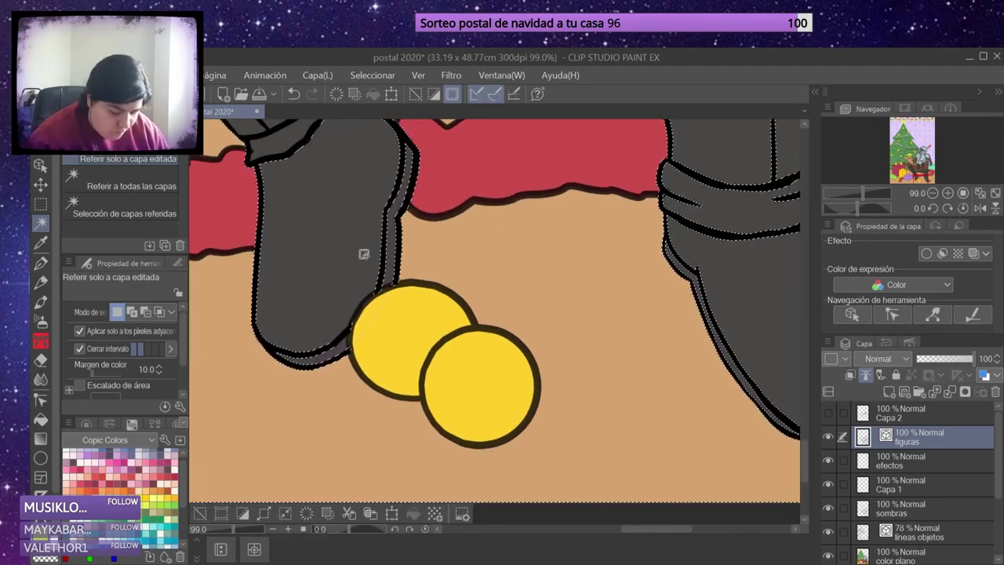
{"action": "scroll", "coordinate": [392, 298], "scroll_direction": "up", "scroll_amount": 3}
{"action": "scroll", "coordinate": [443, 227], "scroll_direction": "up", "scroll_amount": 1}
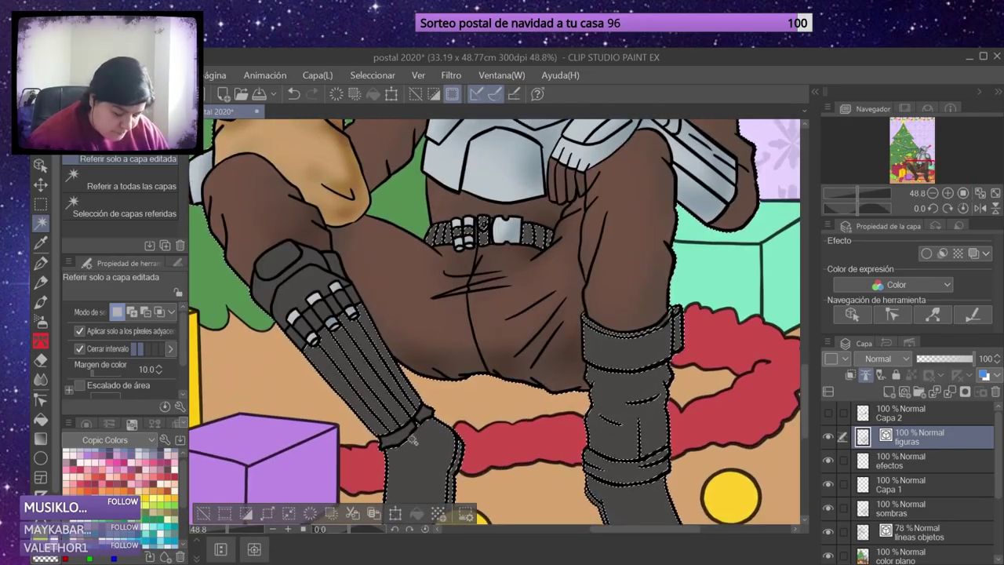
{"action": "left_click", "coordinate": [284, 267]}
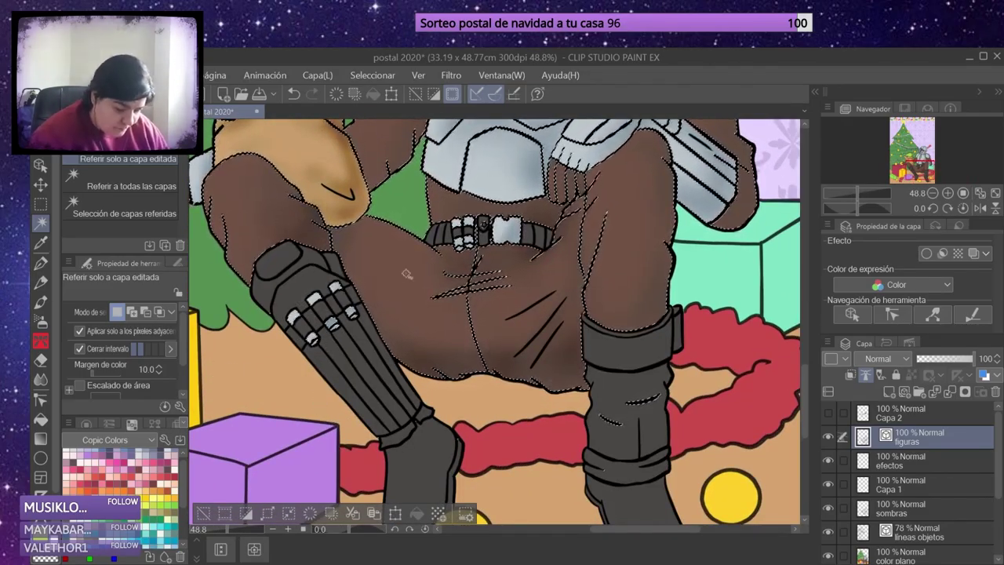
{"action": "left_click", "coordinate": [489, 401]}
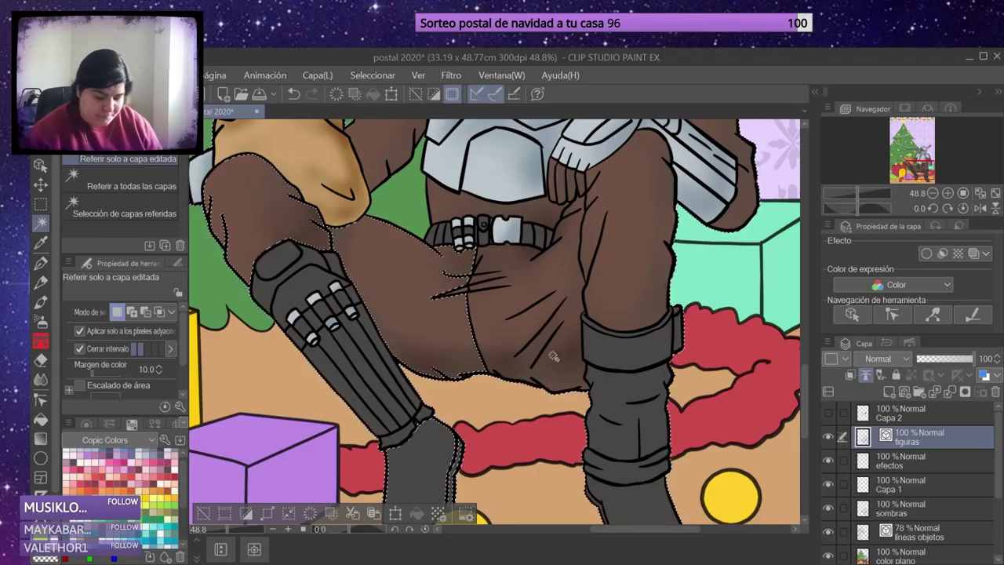
{"action": "left_click", "coordinate": [884, 508]}
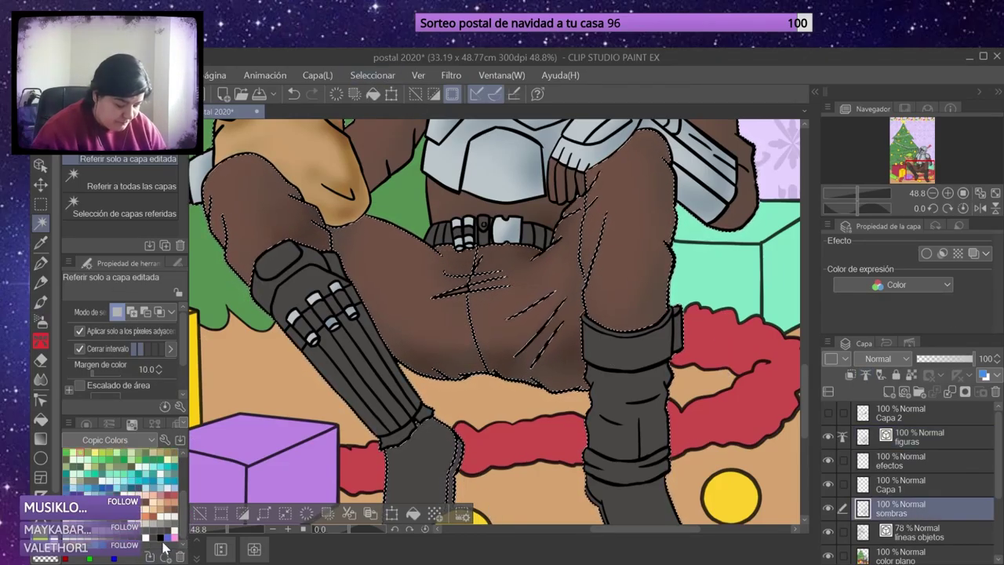
{"action": "key", "text": "b"}
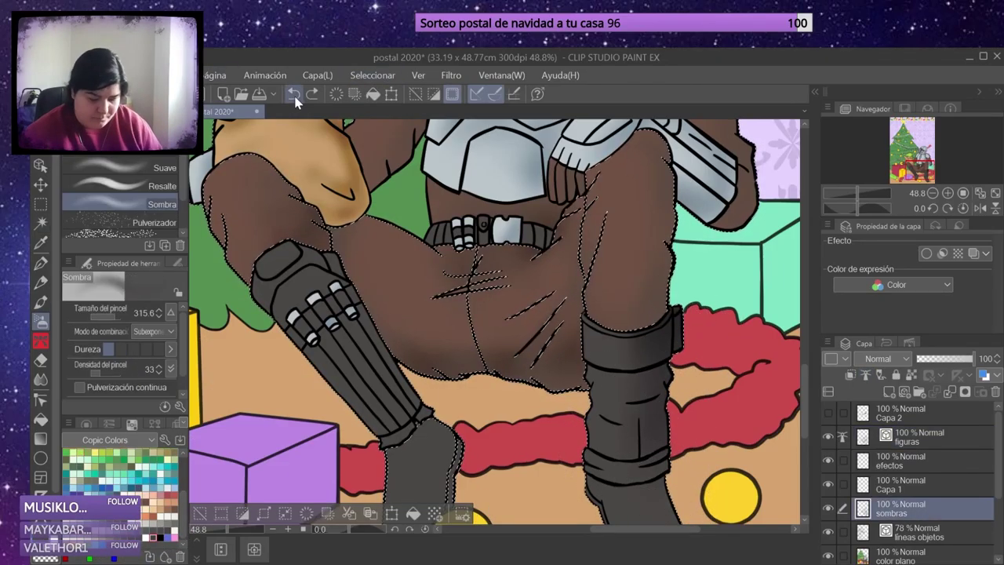
Redo the selection around the armored figure through figuras and try shading its boots on sombras with Sombra at size 266.8.
{"action": "key", "text": "ctrl+d"}
{"action": "key", "text": "w"}
{"action": "left_click", "coordinate": [914, 437]}
{"action": "scroll", "coordinate": [486, 434], "scroll_direction": "down", "scroll_amount": 1}
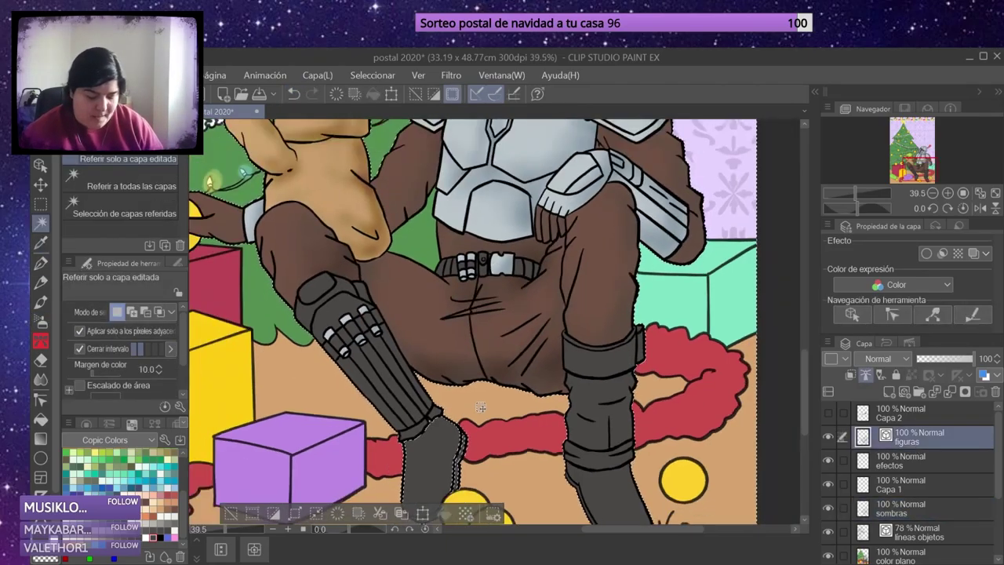
{"action": "left_click", "coordinate": [517, 437]}
{"action": "left_click", "coordinate": [914, 508]}
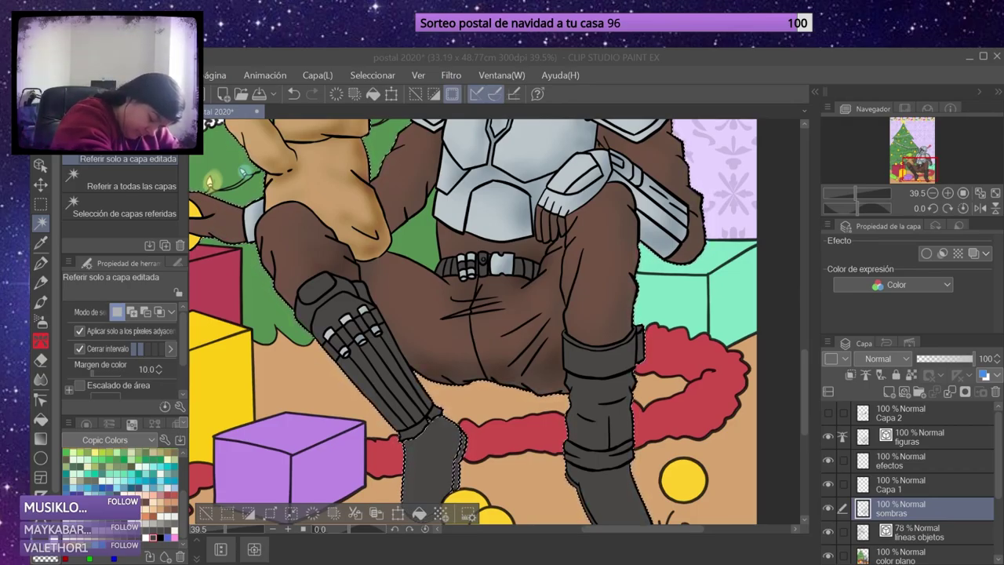
{"action": "left_click_drag", "start_coordinate": [486, 393], "coordinate": [447, 208]}
{"action": "key", "text": "b"}
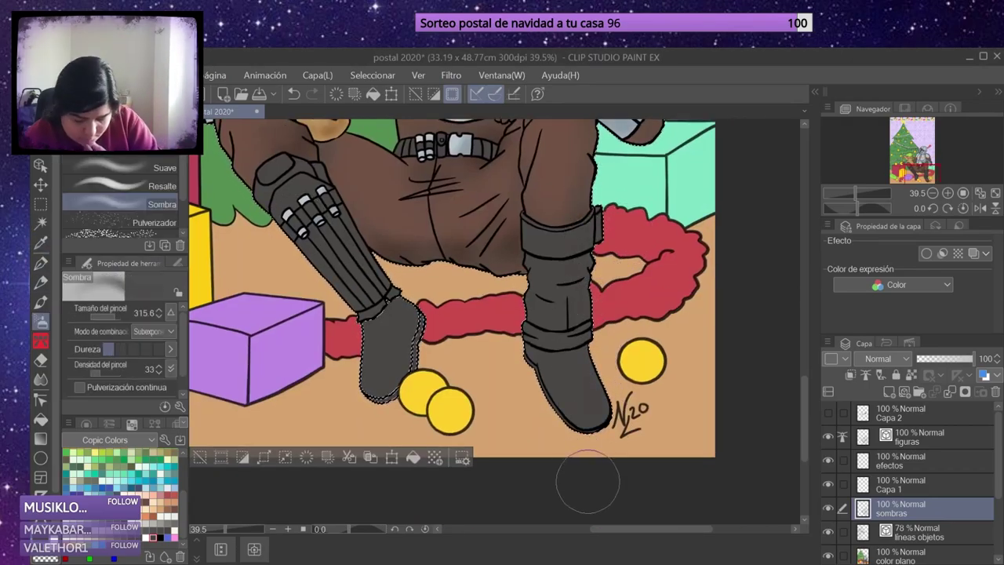
{"action": "left_click", "coordinate": [159, 315]}
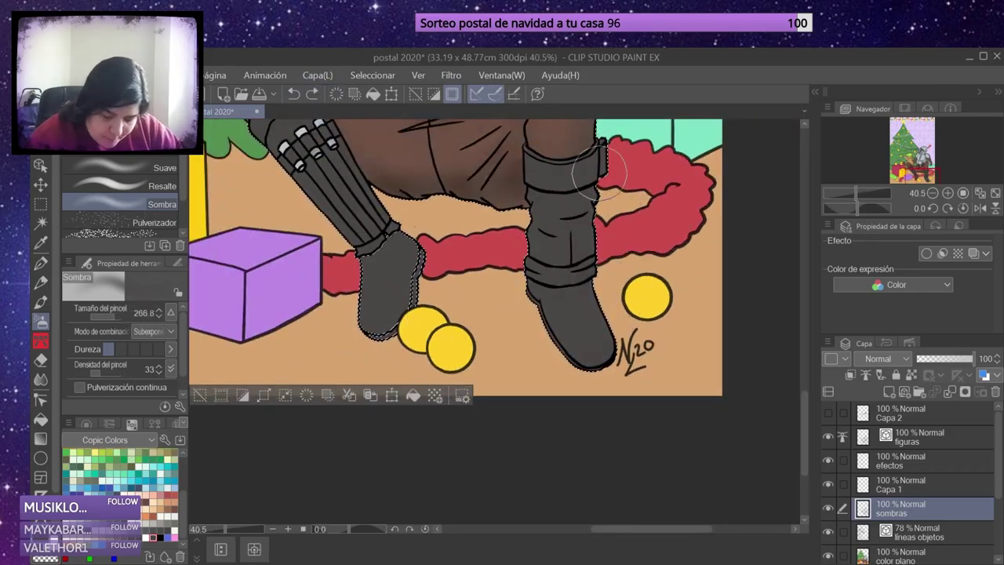
{"action": "left_click_drag", "start_coordinate": [585, 334], "coordinate": [608, 359]}
{"action": "left_click_drag", "start_coordinate": [408, 251], "coordinate": [471, 380]}
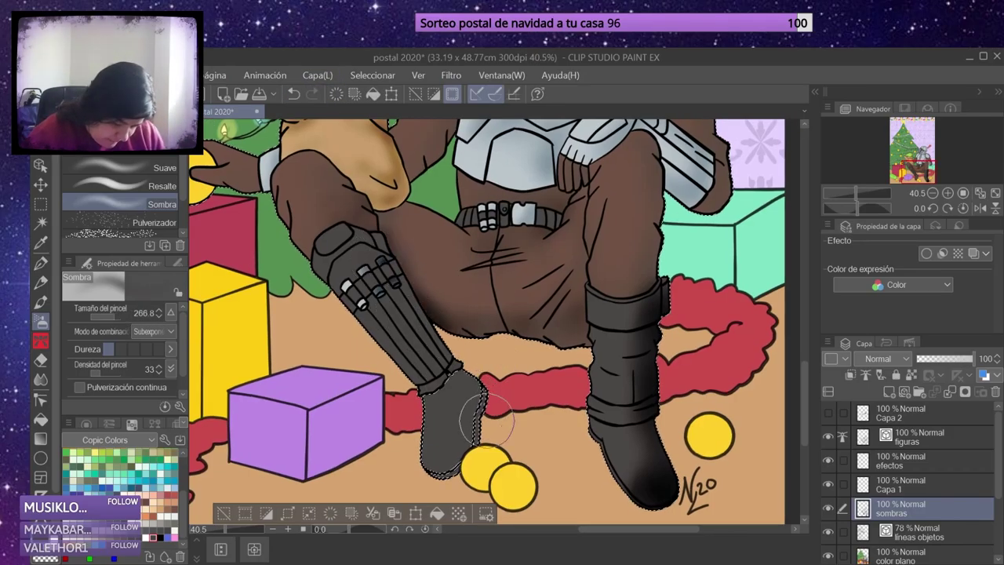
{"action": "left_click", "coordinate": [293, 95]}
Isolate the boots and leg guards through figuras, shade them on sombras with Sombra at size 266.8, and clear the selection.
{"action": "key", "text": "w"}
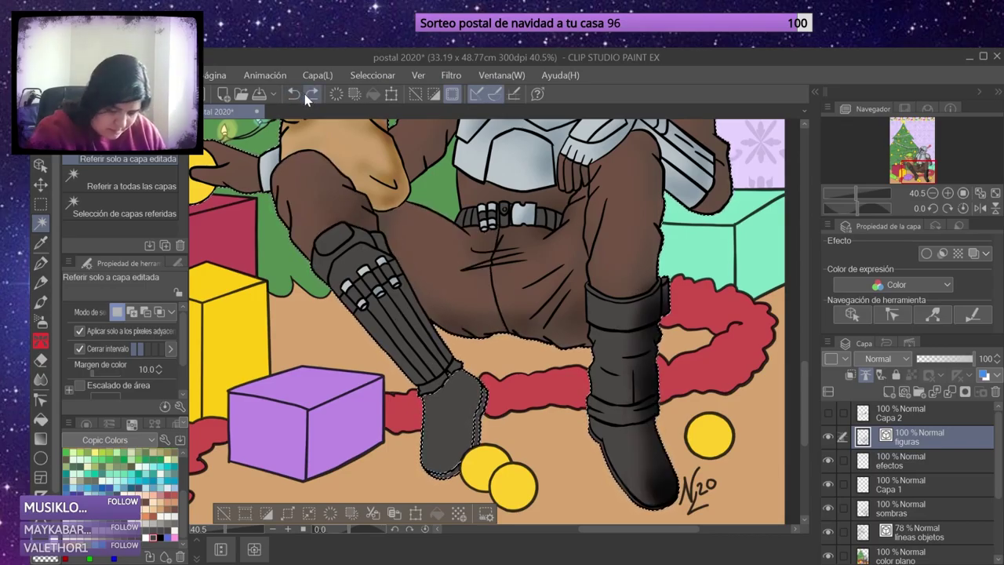
{"action": "left_click", "coordinate": [353, 204]}
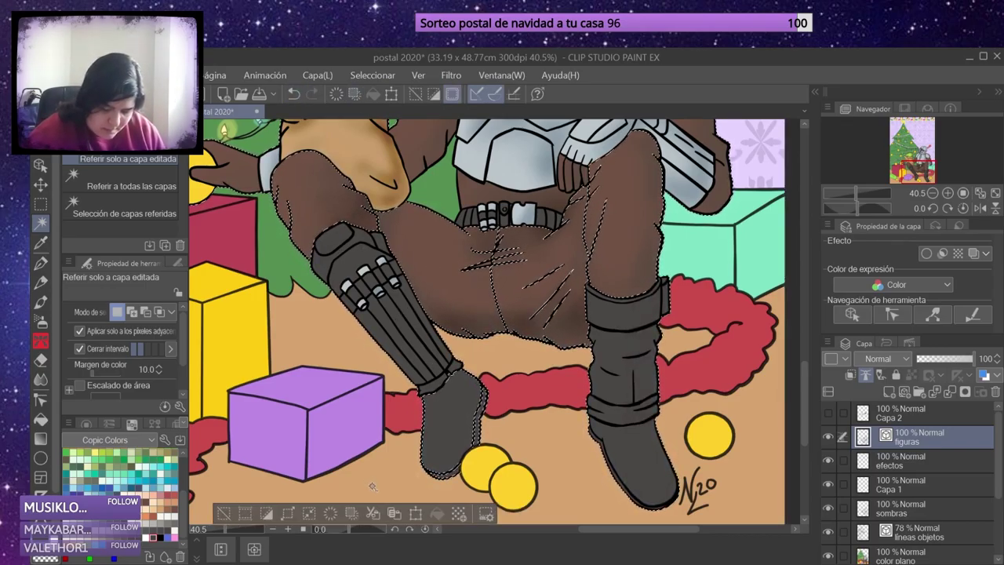
{"action": "scroll", "coordinate": [402, 484], "scroll_direction": "down", "scroll_amount": 4}
{"action": "scroll", "coordinate": [439, 314], "scroll_direction": "up", "scroll_amount": 2}
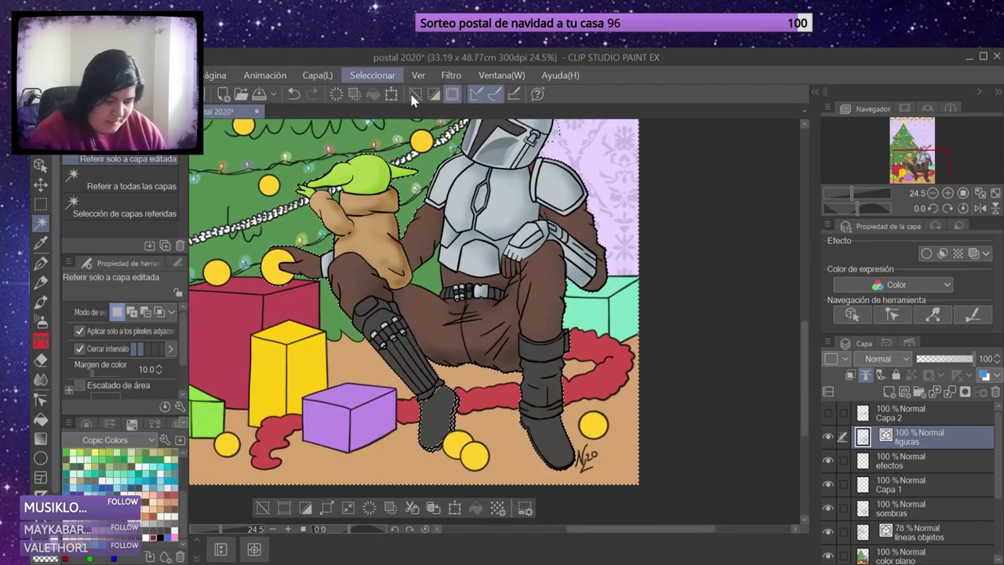
{"action": "left_click", "coordinate": [459, 322]}
{"action": "left_click", "coordinate": [898, 509]}
{"action": "key", "text": "b"}
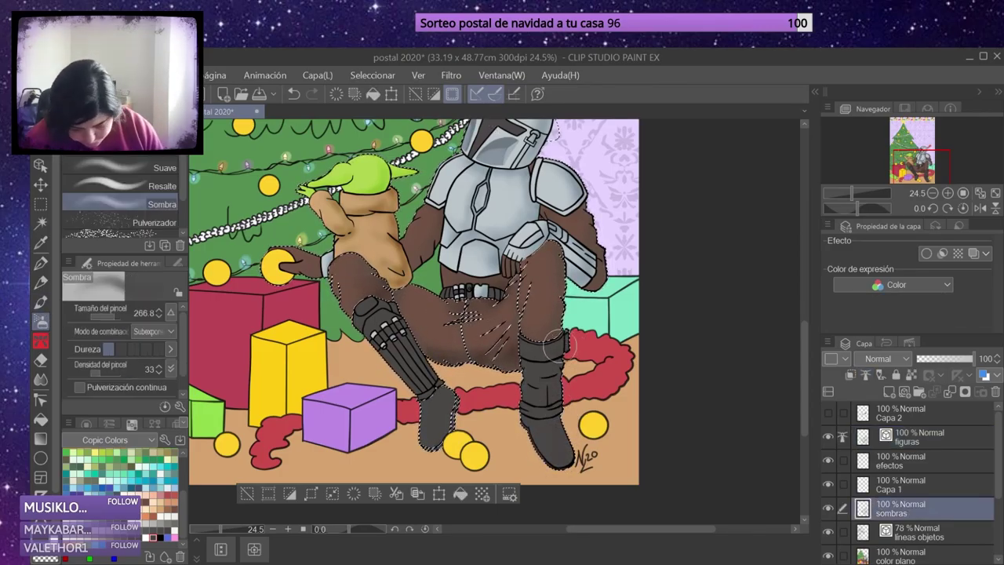
{"action": "scroll", "coordinate": [475, 421], "scroll_direction": "up", "scroll_amount": 3}
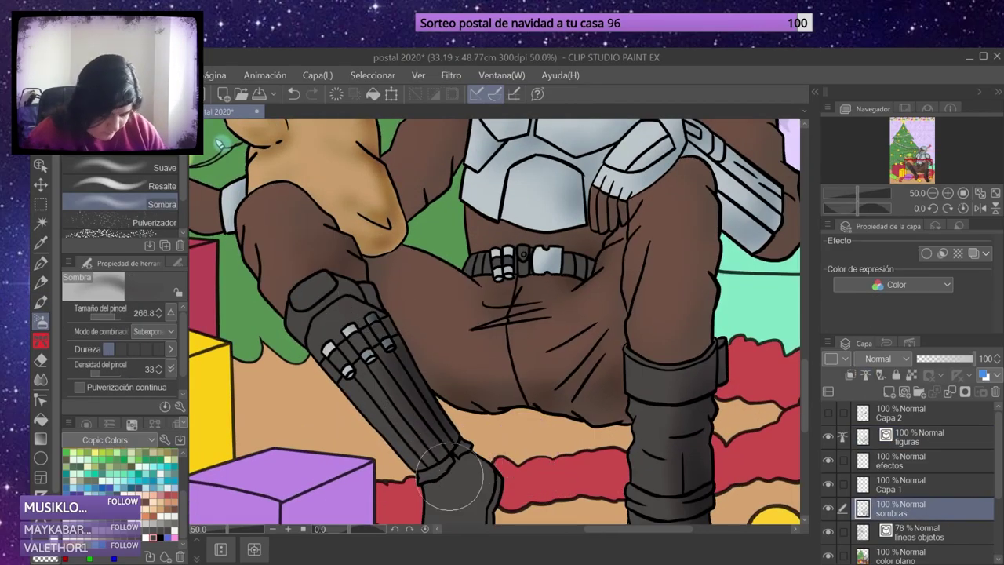
{"action": "key", "text": "ctrl+d"}
Darken the bent leg's boot with Sombra at size 97.5 and erase the spill around it with Más fuerte at size 15.4.
{"action": "scroll", "coordinate": [482, 262], "scroll_direction": "down", "scroll_amount": 1}
{"action": "mouse_move", "coordinate": [482, 263]}
{"action": "left_mouse_down"}
{"action": "mouse_move", "coordinate": [478, 289]}
{"action": "mouse_move", "coordinate": [452, 220]}
{"action": "mouse_move", "coordinate": [474, 353]}
{"action": "left_mouse_up"}
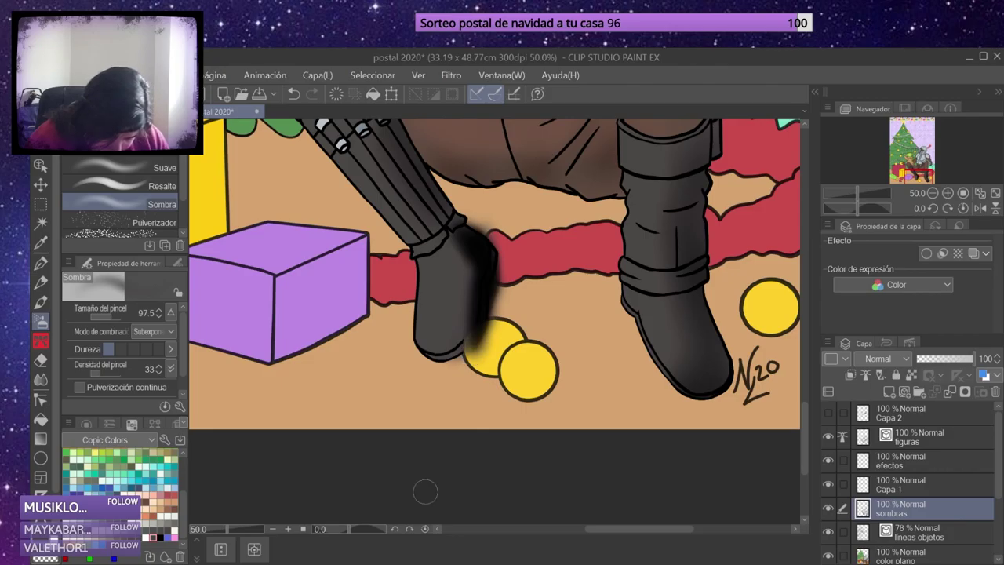
{"action": "key", "text": "ctrl+z"}
{"action": "key", "text": "e"}
{"action": "scroll", "coordinate": [471, 385], "scroll_direction": "up", "scroll_amount": 4}
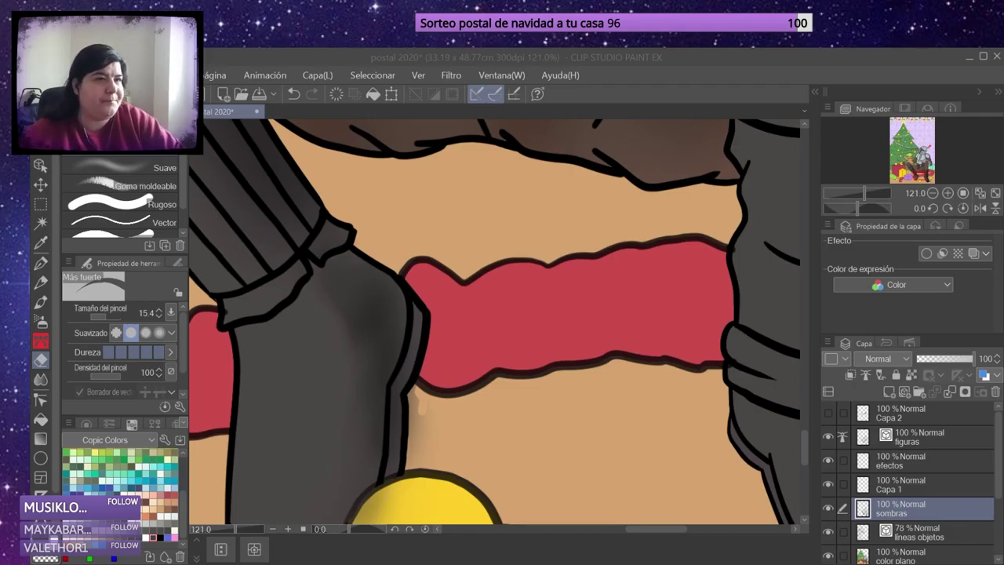
{"action": "mouse_move", "coordinate": [414, 386]}
{"action": "left_mouse_down"}
{"action": "mouse_move", "coordinate": [416, 468]}
{"action": "mouse_move", "coordinate": [494, 224]}
{"action": "mouse_move", "coordinate": [498, 314]}
{"action": "mouse_move", "coordinate": [441, 267]}
{"action": "left_mouse_up"}
Touch up the boot tip and the adjacent yellow ornament on color plano with Acuarela densa at size 42.1.
{"action": "left_click", "coordinate": [757, 407], "text": "ctrl+shift"}
{"action": "key", "text": "b"}
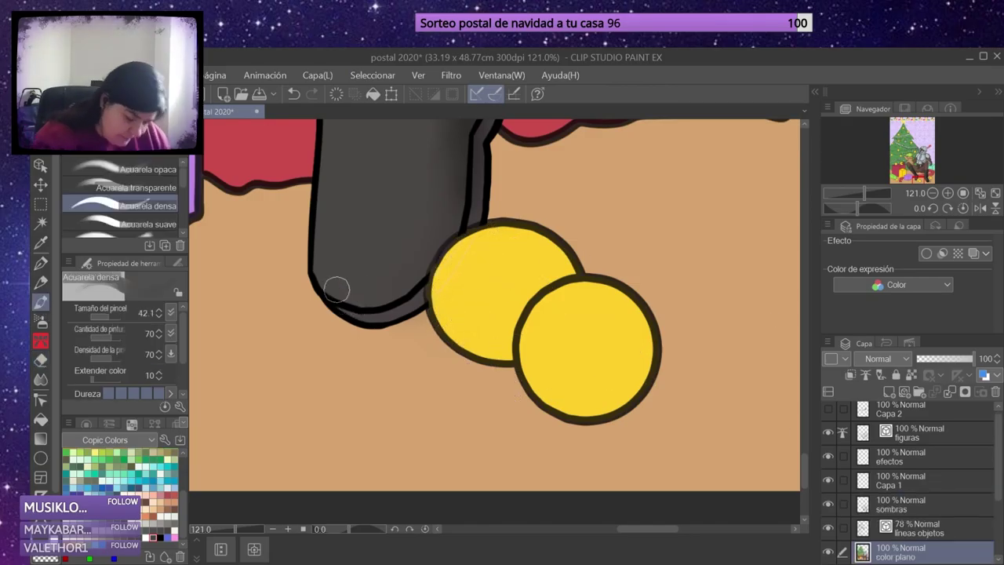
{"action": "key", "text": "ctrl+0"}
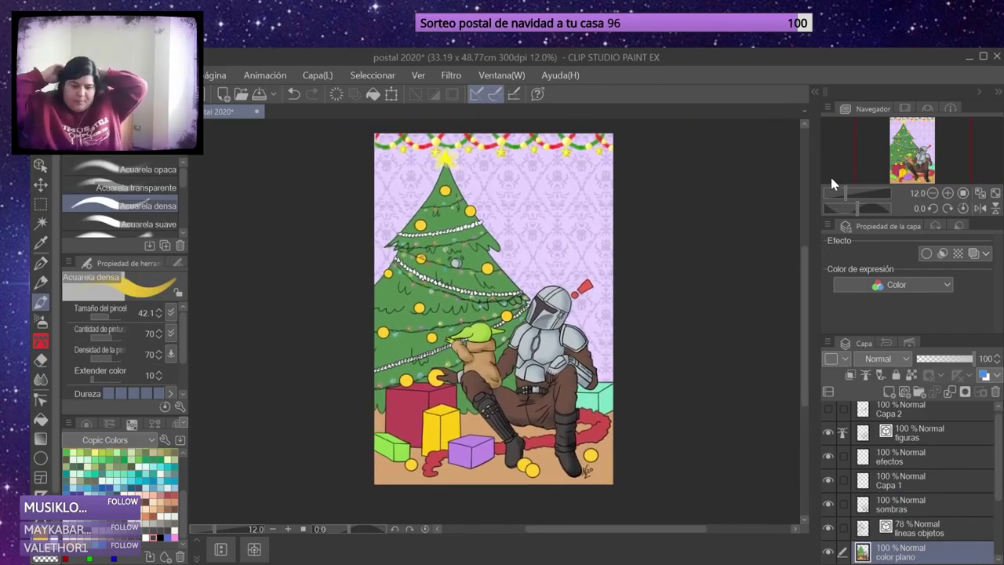
Select the yellow ornaments on the tree and floor through líneas objetos.
{"action": "left_click", "coordinate": [910, 528]}
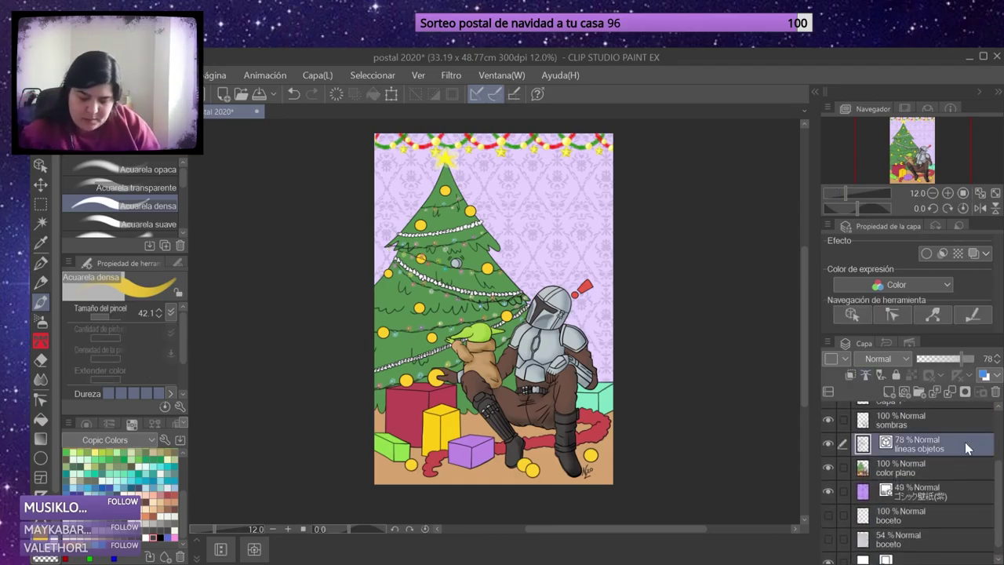
{"action": "scroll", "coordinate": [596, 173], "scroll_direction": "up", "scroll_amount": 1}
{"action": "key", "text": "w"}
{"action": "left_click", "coordinate": [374, 259]}
{"action": "left_click", "coordinate": [320, 264]}
{"action": "left_click", "coordinate": [316, 338]}
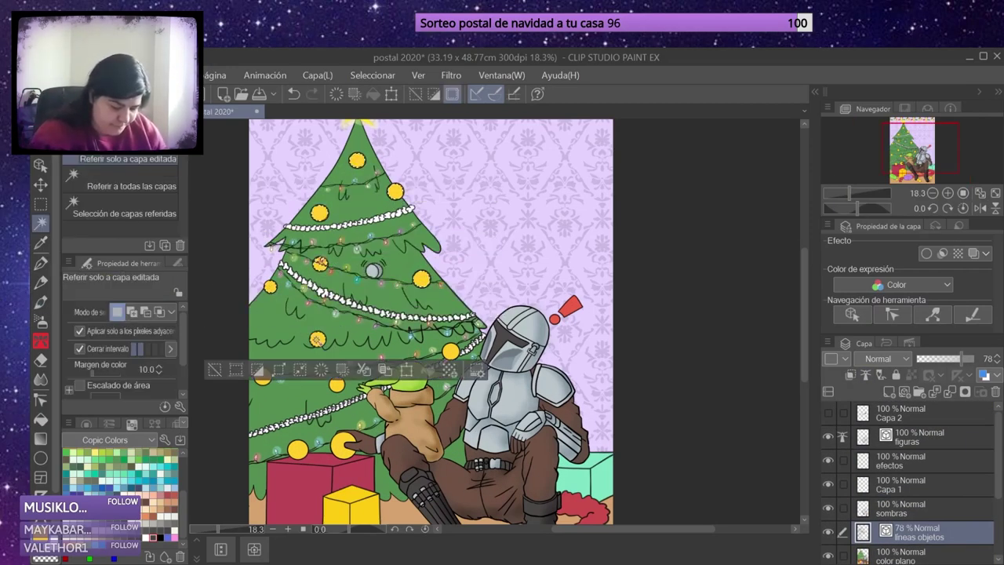
{"action": "left_click", "coordinate": [297, 449]}
{"action": "left_click", "coordinate": [345, 423]}
{"action": "left_click_drag", "start_coordinate": [344, 423], "coordinate": [344, 262]}
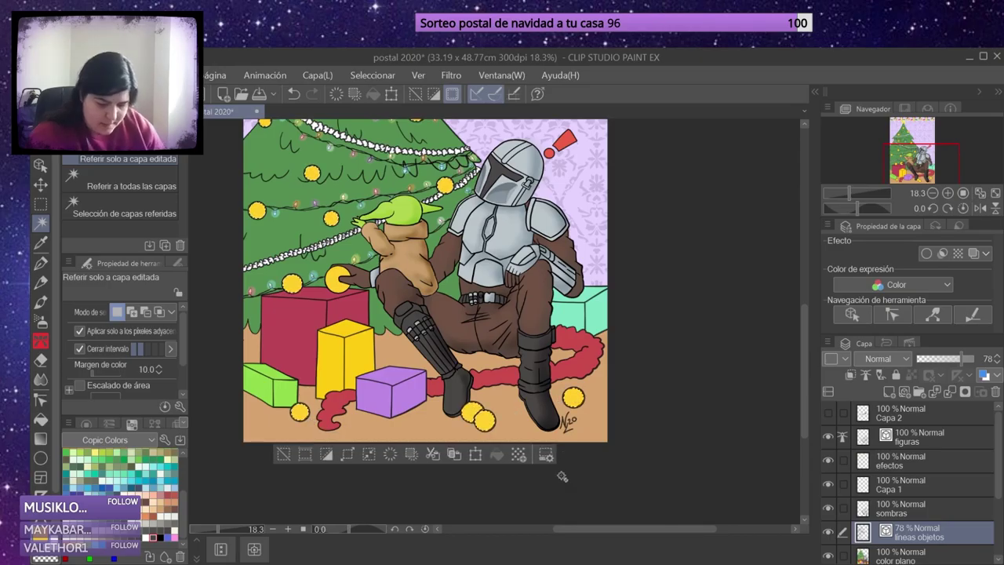
{"action": "left_click_drag", "start_coordinate": [342, 309], "coordinate": [374, 396]}
Shade the selected yellow ornaments on the tree in orange on sombras with Sombra at size 97.5.
{"action": "left_click", "coordinate": [374, 397], "text": "ctrl+shift"}
{"action": "left_click", "coordinate": [374, 396], "text": "ctrl+shift"}
{"action": "key", "text": "b"}
{"action": "scroll", "coordinate": [470, 313], "scroll_direction": "up", "scroll_amount": 3}
{"action": "left_click_drag", "start_coordinate": [471, 235], "coordinate": [542, 363]}
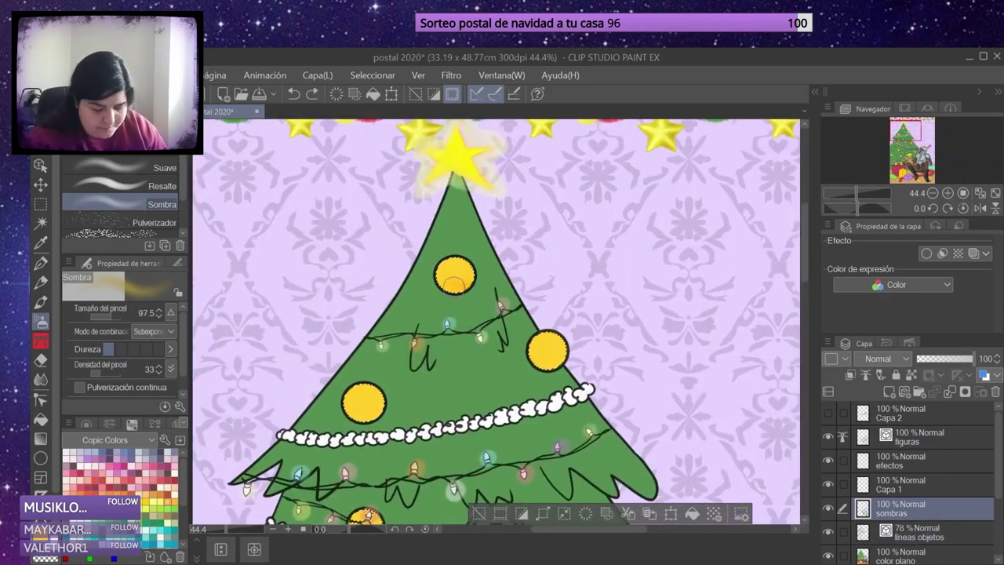
{"action": "left_click_drag", "start_coordinate": [643, 411], "coordinate": [608, 146]}
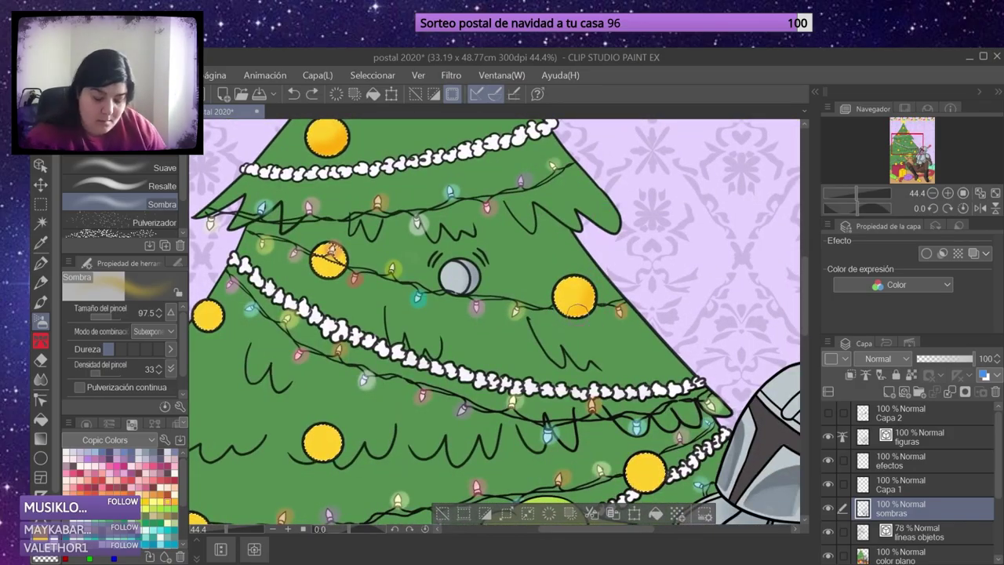
{"action": "left_click_drag", "start_coordinate": [549, 353], "coordinate": [615, 202]}
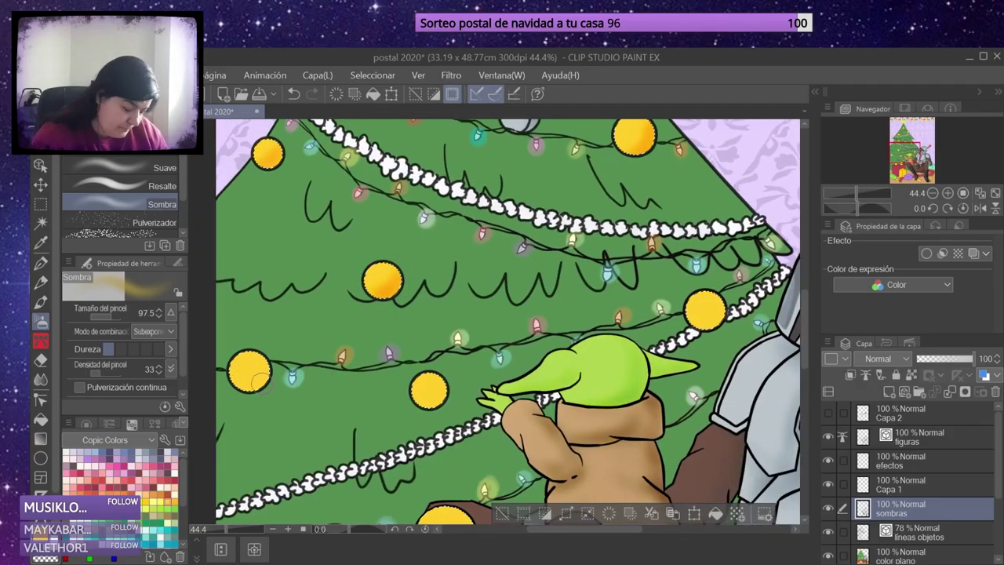
Shade the held ornament, the one on the red gift and those on the floor with Sombra, and clear the selection.
{"action": "left_click_drag", "start_coordinate": [695, 483], "coordinate": [681, 225]}
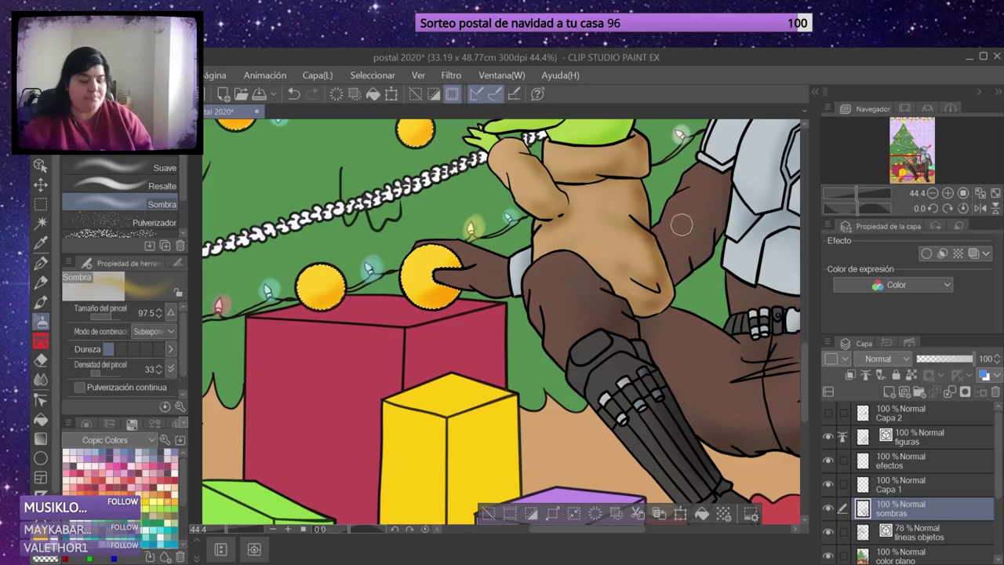
{"action": "left_click_drag", "start_coordinate": [753, 502], "coordinate": [646, 207]}
{"action": "left_click_drag", "start_coordinate": [690, 322], "coordinate": [533, 384]}
{"action": "scroll", "coordinate": [622, 364], "scroll_direction": "down", "scroll_amount": 5}
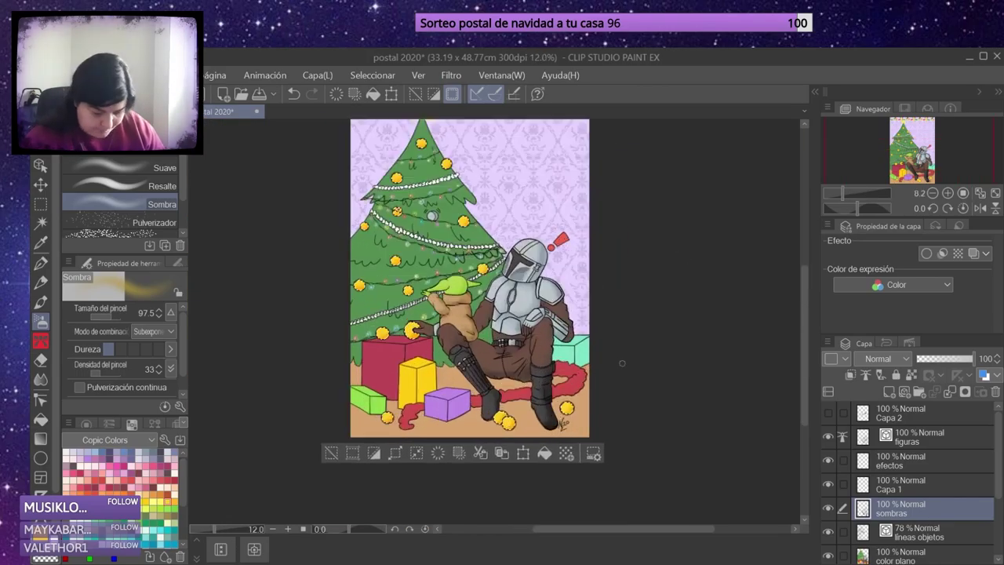
{"action": "scroll", "coordinate": [622, 363], "scroll_direction": "up", "scroll_amount": 5}
{"action": "scroll", "coordinate": [741, 211], "scroll_direction": "down", "scroll_amount": 5}
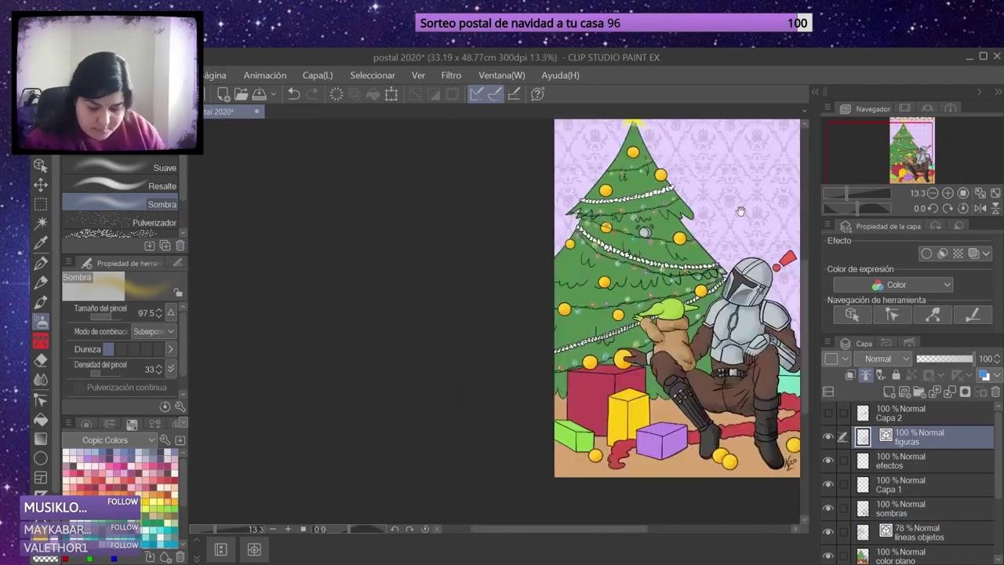
{"action": "left_click_drag", "start_coordinate": [741, 212], "coordinate": [557, 212]}
{"action": "key", "text": "w"}
{"action": "left_click", "coordinate": [612, 173]}
{"action": "left_click", "coordinate": [935, 530]}
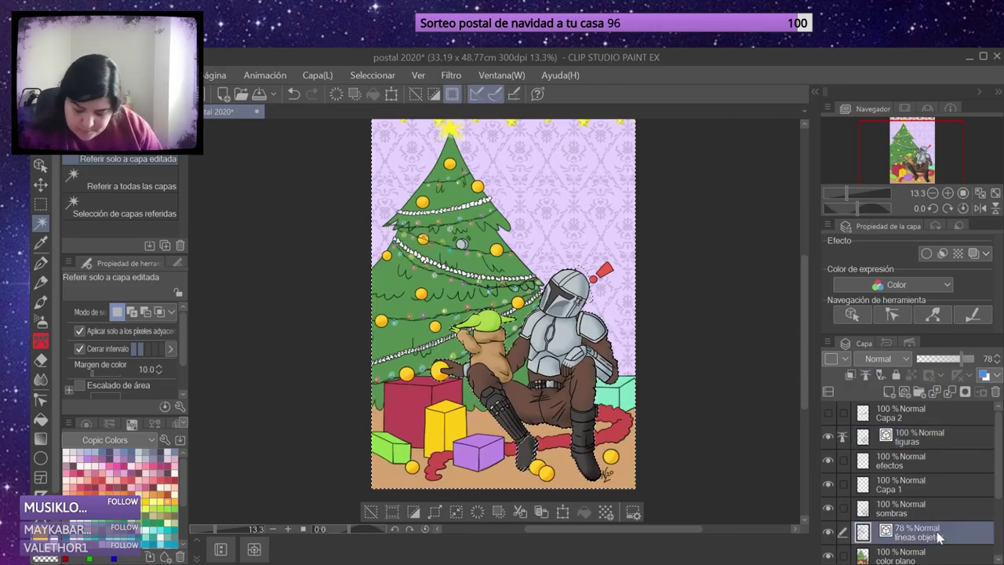
{"action": "scroll", "coordinate": [502, 314], "scroll_direction": "up", "scroll_amount": 5}
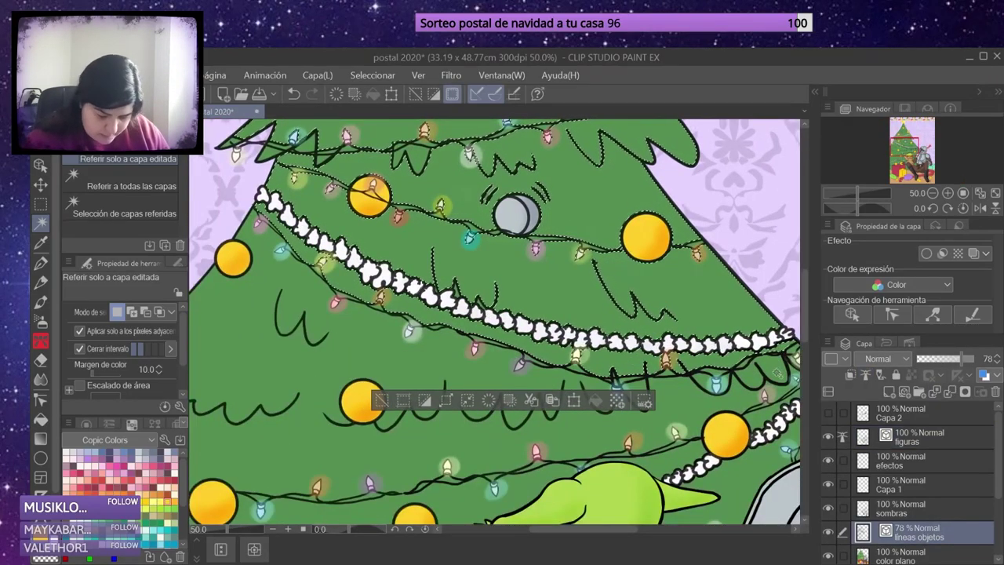
{"action": "left_click_drag", "start_coordinate": [549, 352], "coordinate": [455, 235]}
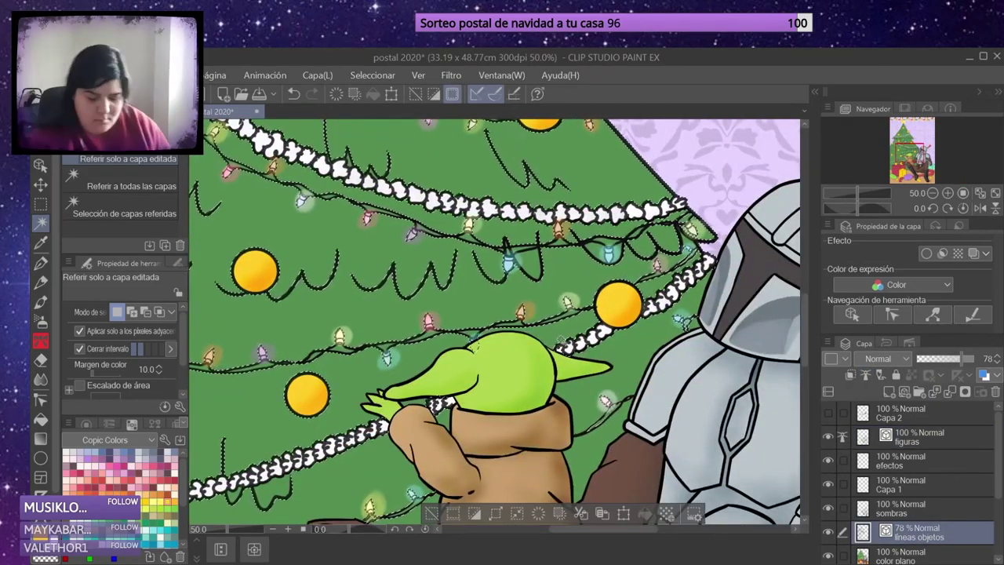
{"action": "key", "text": "ctrl+0"}
{"action": "key", "text": "ctrl+d"}
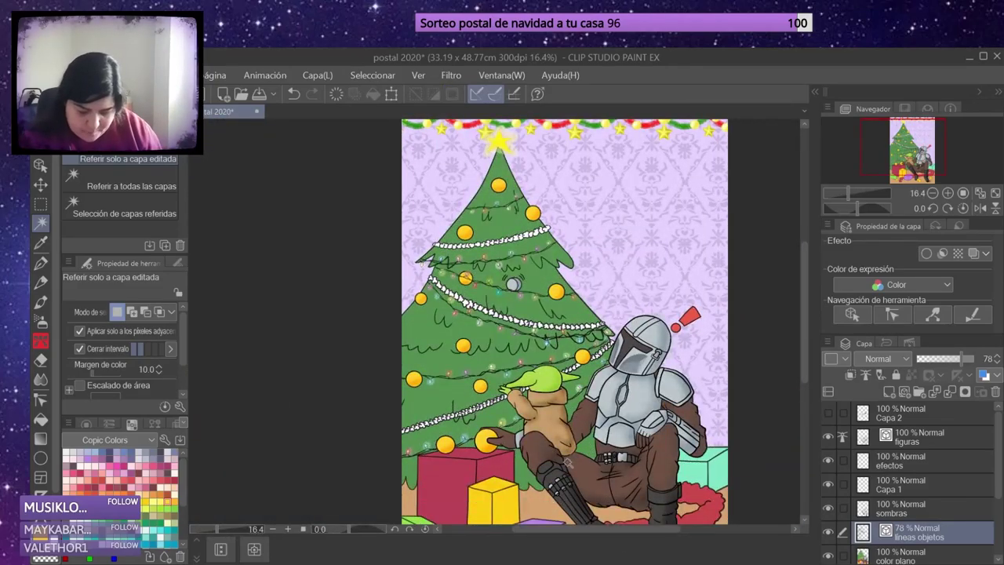
Try shading the tree's edge and branches in dark green on sombras with Sombra at size 315.6.
{"action": "left_click", "coordinate": [902, 508]}
{"action": "key", "text": "b"}
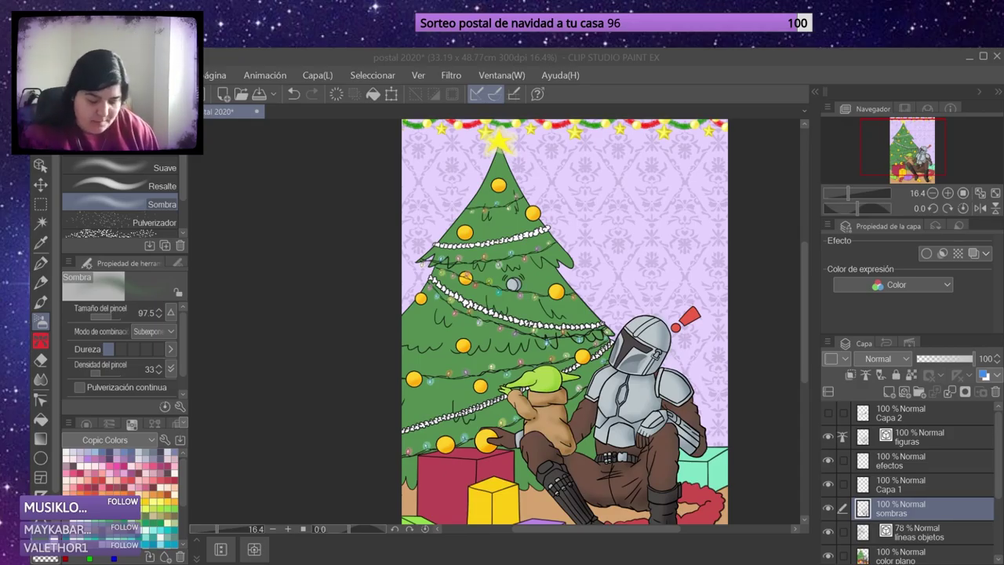
{"action": "scroll", "coordinate": [565, 157], "scroll_direction": "up", "scroll_amount": 3}
{"action": "mouse_move", "coordinate": [459, 141]}
{"action": "left_mouse_down"}
{"action": "mouse_move", "coordinate": [556, 318]}
{"action": "mouse_move", "coordinate": [473, 129]}
{"action": "left_mouse_up"}
{"action": "left_click_drag", "start_coordinate": [502, 353], "coordinate": [534, 479]}
{"action": "left_click_drag", "start_coordinate": [568, 509], "coordinate": [569, 353]}
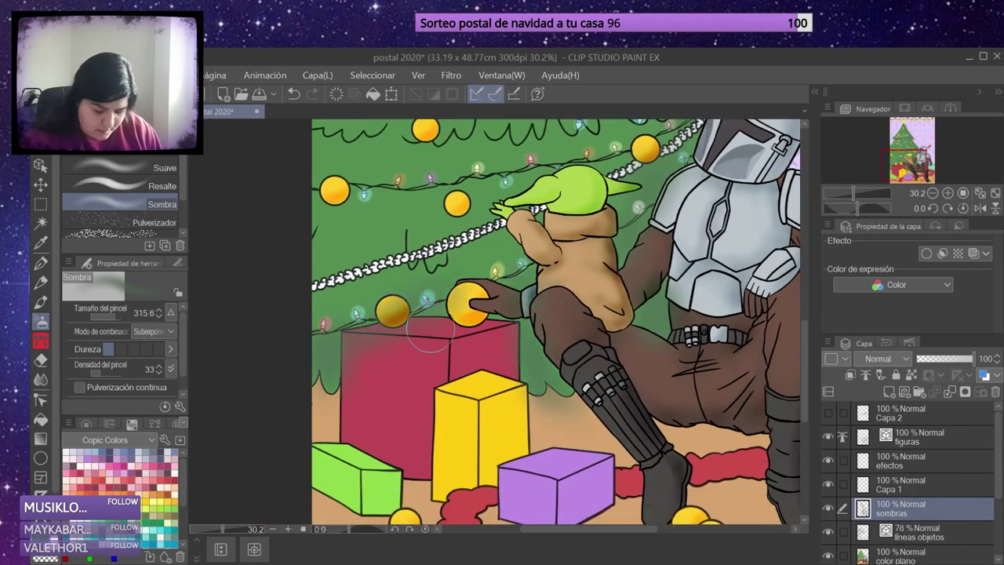
{"action": "left_click_drag", "start_coordinate": [502, 235], "coordinate": [486, 471]}
{"action": "scroll", "coordinate": [471, 306], "scroll_direction": "up", "scroll_amount": 1}
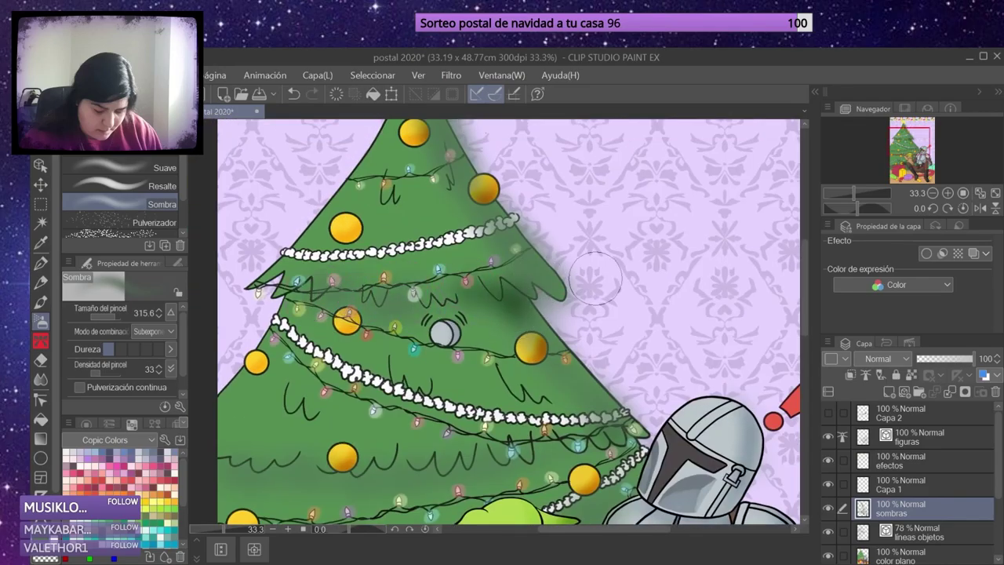
Erase the shadow spill beside the treetop with Más fuerte at size 82.4 and move líneas objetos above efectos.
{"action": "key", "text": "e"}
{"action": "scroll", "coordinate": [494, 321], "scroll_direction": "up", "scroll_amount": 3}
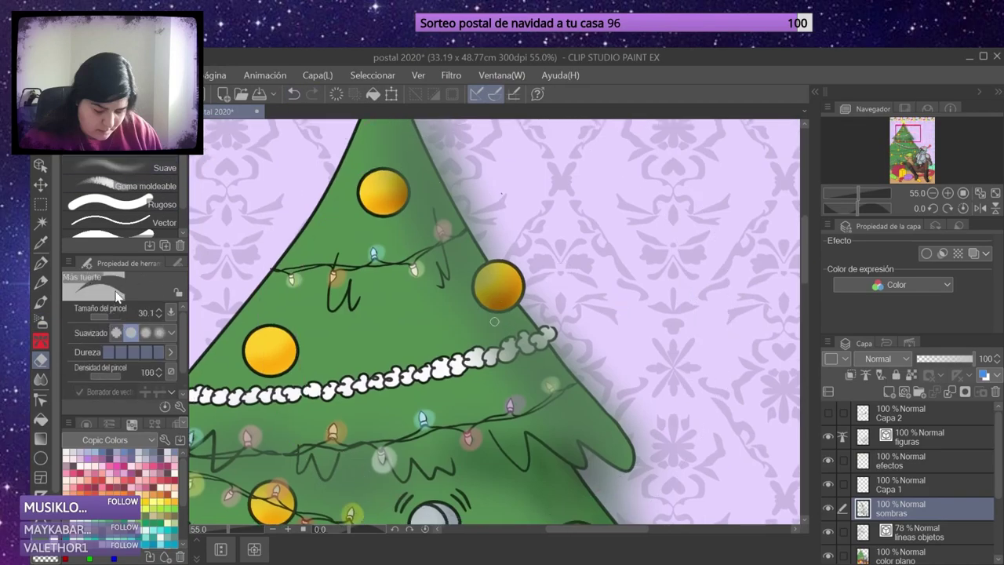
{"action": "scroll", "coordinate": [494, 321], "scroll_direction": "down", "scroll_amount": 2}
{"action": "scroll", "coordinate": [494, 321], "scroll_direction": "up", "scroll_amount": 4}
{"action": "left_click_drag", "start_coordinate": [116, 316], "coordinate": [113, 322]}
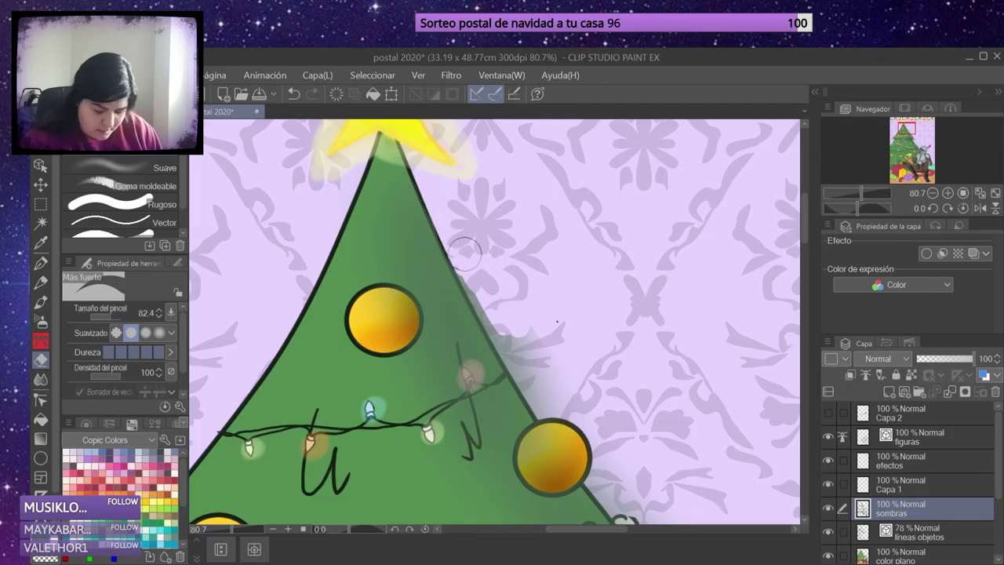
{"action": "left_click_drag", "start_coordinate": [914, 532], "coordinate": [941, 453]}
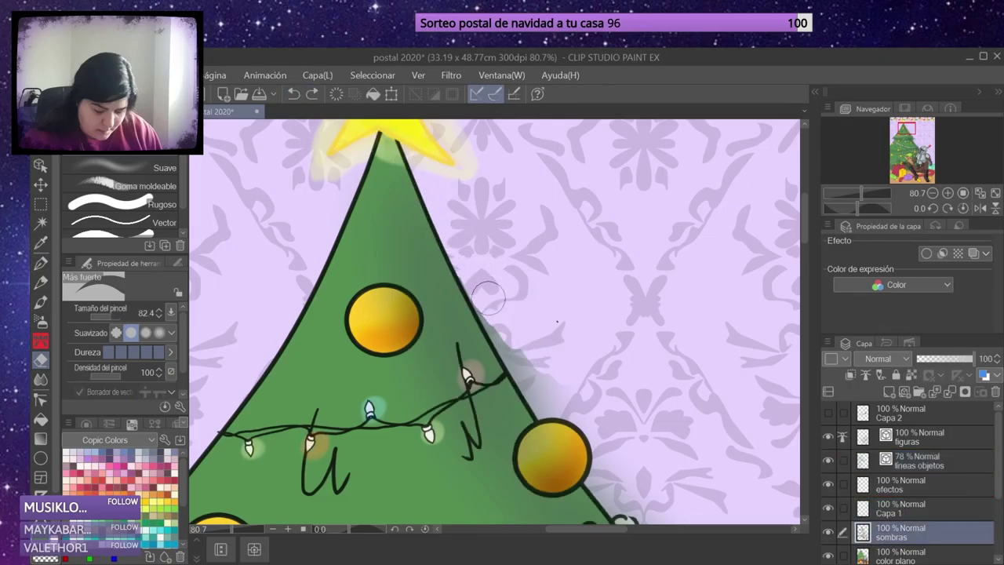
{"action": "left_click_drag", "start_coordinate": [496, 317], "coordinate": [553, 454]}
{"action": "scroll", "coordinate": [595, 374], "scroll_direction": "down", "scroll_amount": 5}
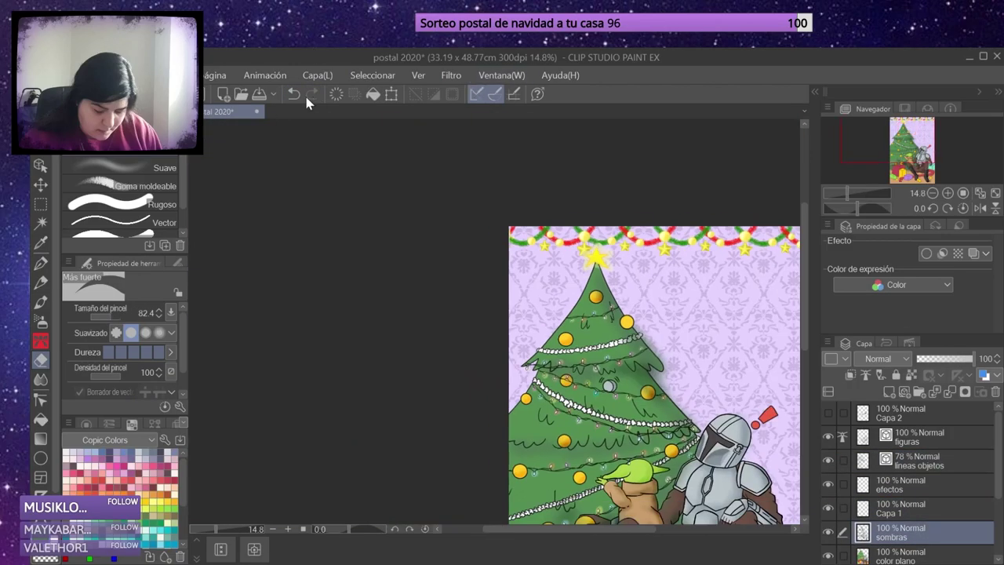
Undo the layer move, the spill erasing and the dark green tree shading.
{"action": "left_click", "coordinate": [295, 94]}
{"action": "left_click", "coordinate": [295, 94]}
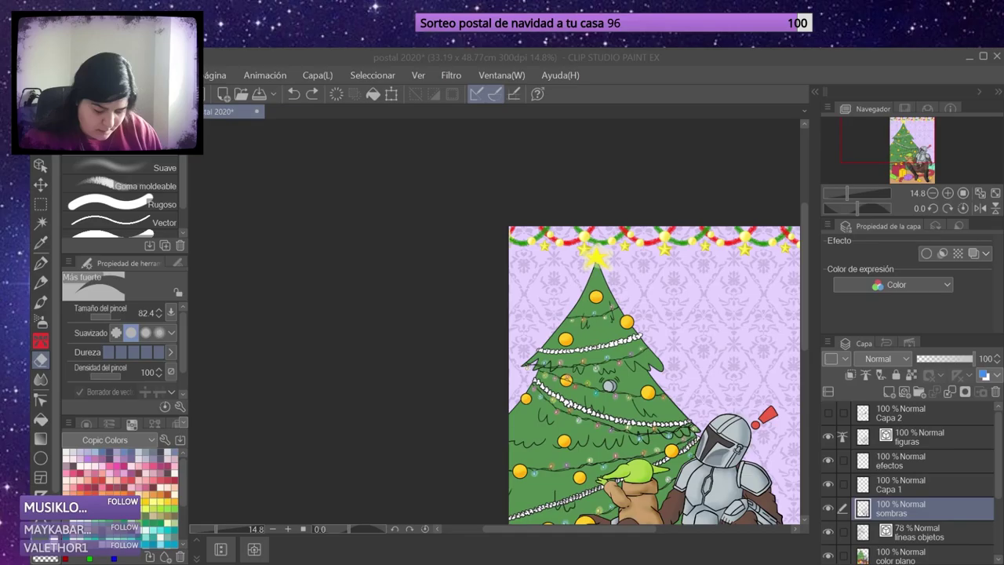
{"action": "key", "text": "ctrl+0"}
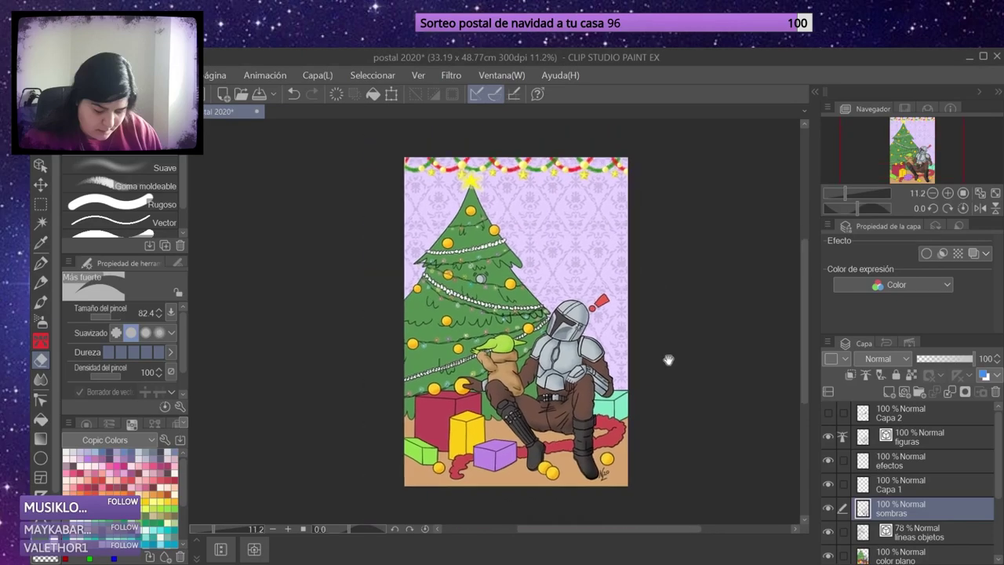
Hide efectos, sombras, color plano and the wallpaper to isolate the line art, and ready the Suave eraser on figuras.
{"action": "left_click", "coordinate": [828, 510]}
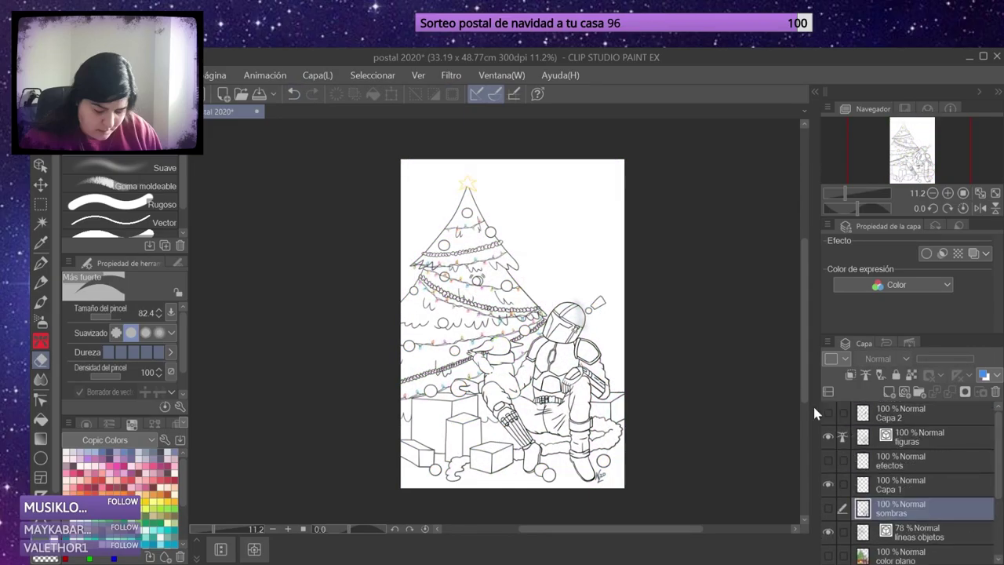
{"action": "left_click", "coordinate": [910, 437]}
{"action": "scroll", "coordinate": [596, 310], "scroll_direction": "up", "scroll_amount": 5}
{"action": "left_click", "coordinate": [117, 167]}
{"action": "scroll", "coordinate": [502, 212], "scroll_direction": "up", "scroll_amount": 4}
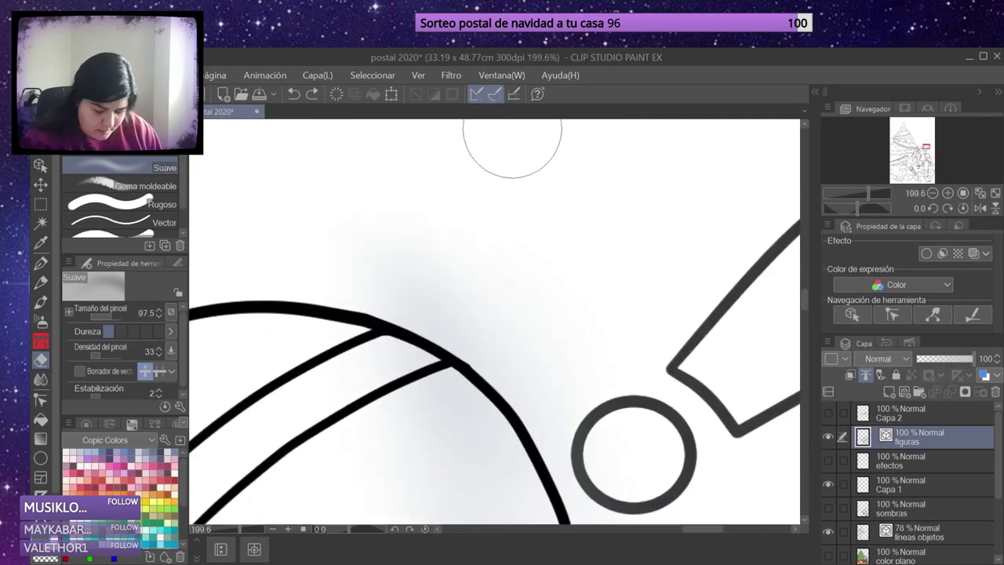
{"action": "left_click", "coordinate": [373, 75]}
{"action": "scroll", "coordinate": [487, 241], "scroll_direction": "down", "scroll_amount": 2}
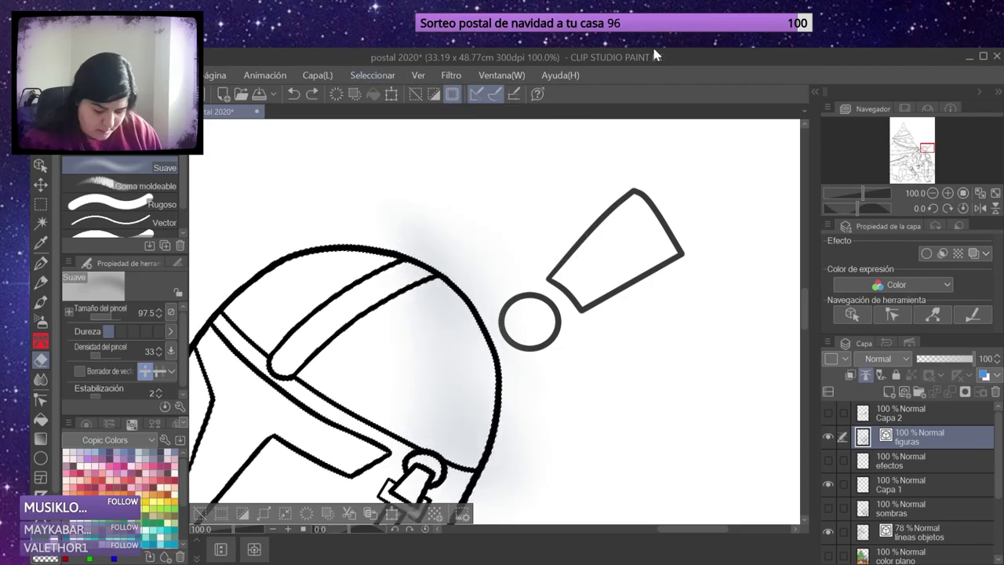
{"action": "left_click", "coordinate": [829, 436]}
{"action": "left_click", "coordinate": [829, 436]}
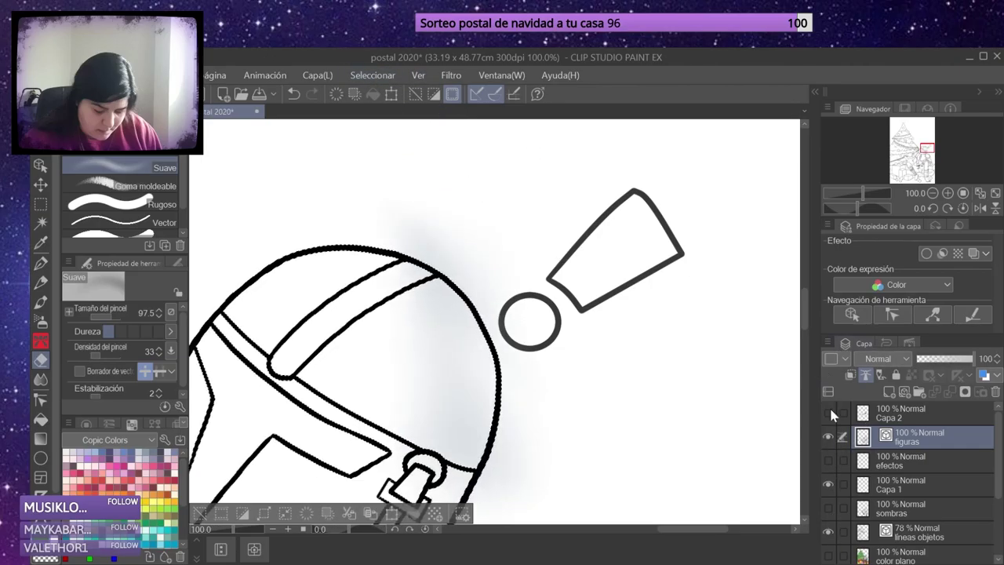
{"action": "scroll", "coordinate": [422, 266], "scroll_direction": "up", "scroll_amount": 4}
{"action": "key", "text": "ctrl+d"}
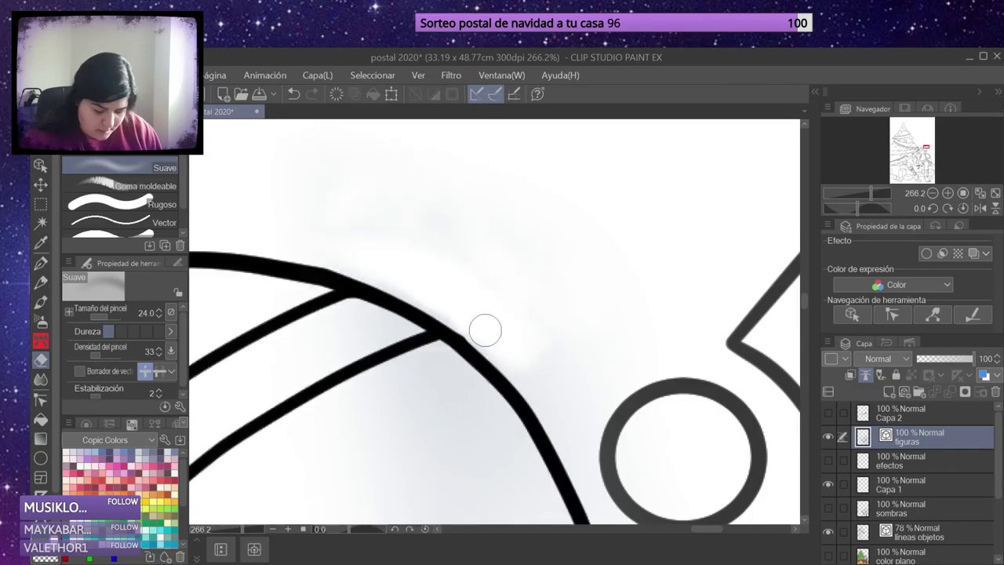
Erase the grey smudge around the armored figure's helmet on figuras with Suave at size 24.0.
{"action": "left_click_drag", "start_coordinate": [361, 333], "coordinate": [372, 164]}
{"action": "left_click_drag", "start_coordinate": [459, 210], "coordinate": [493, 300]}
{"action": "scroll", "coordinate": [478, 246], "scroll_direction": "down", "scroll_amount": 4}
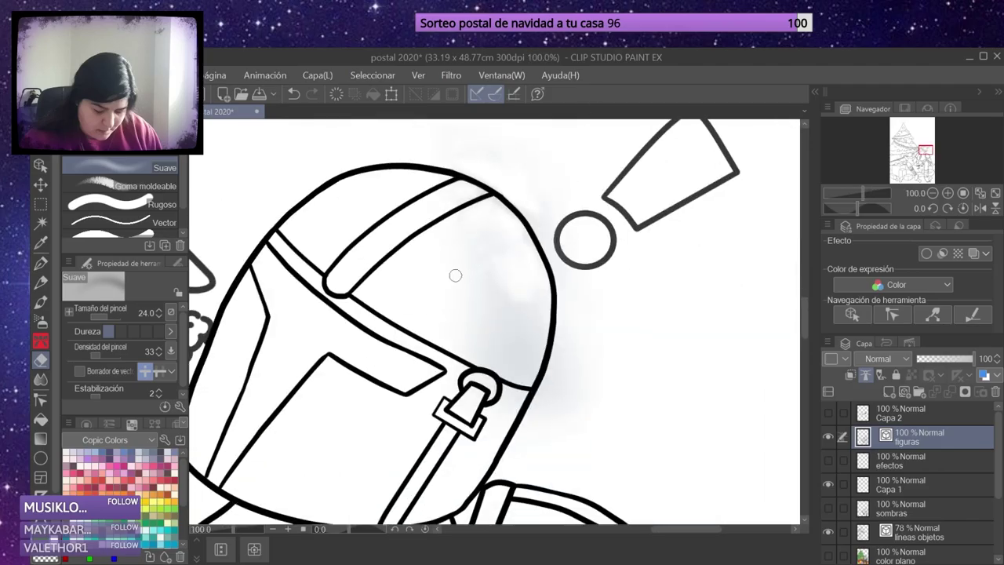
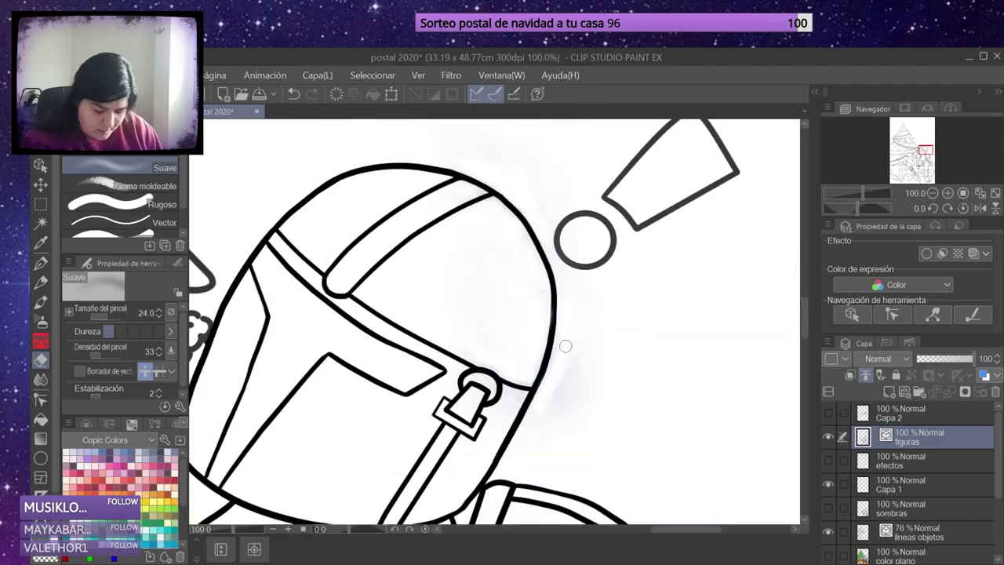
Check the visibility of líneas objetos and delete the layer Capa 1.
{"action": "scroll", "coordinate": [564, 348], "scroll_direction": "down", "scroll_amount": 2}
{"action": "left_click", "coordinate": [830, 499]}
{"action": "left_click", "coordinate": [831, 501]}
{"action": "scroll", "coordinate": [899, 471], "scroll_direction": "down", "scroll_amount": 1}
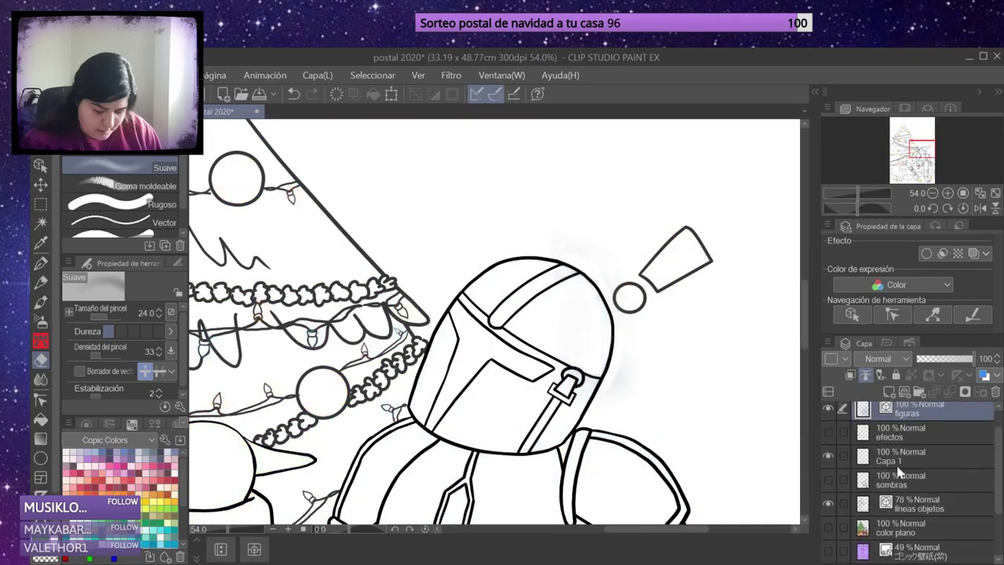
{"action": "left_click_drag", "start_coordinate": [931, 461], "coordinate": [995, 390]}
Select the tree, gifts and floor without the wall from the line art, using Referir a todas las capas.
{"action": "scroll", "coordinate": [555, 235], "scroll_direction": "down", "scroll_amount": 4}
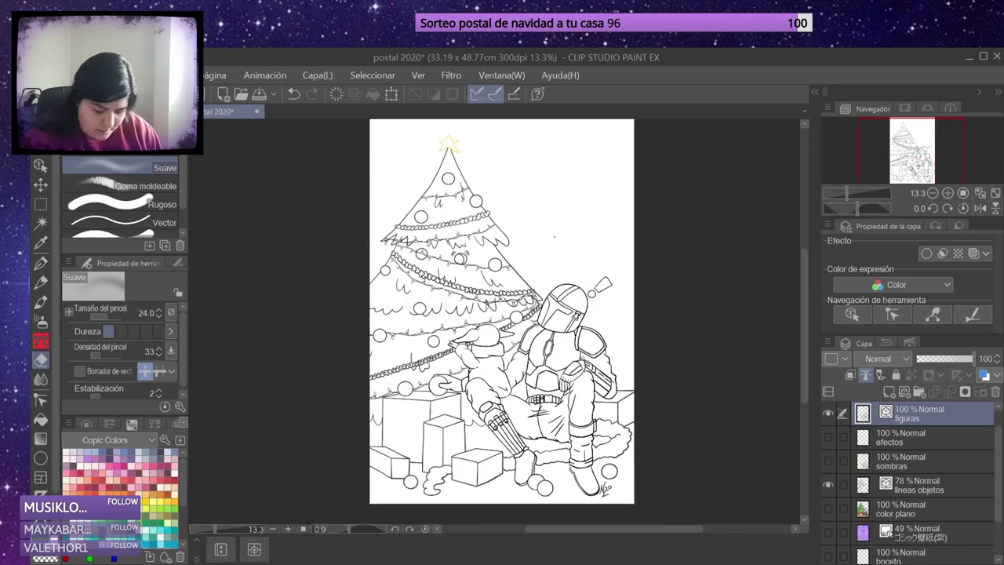
{"action": "key", "text": "w"}
{"action": "left_click", "coordinate": [486, 168]}
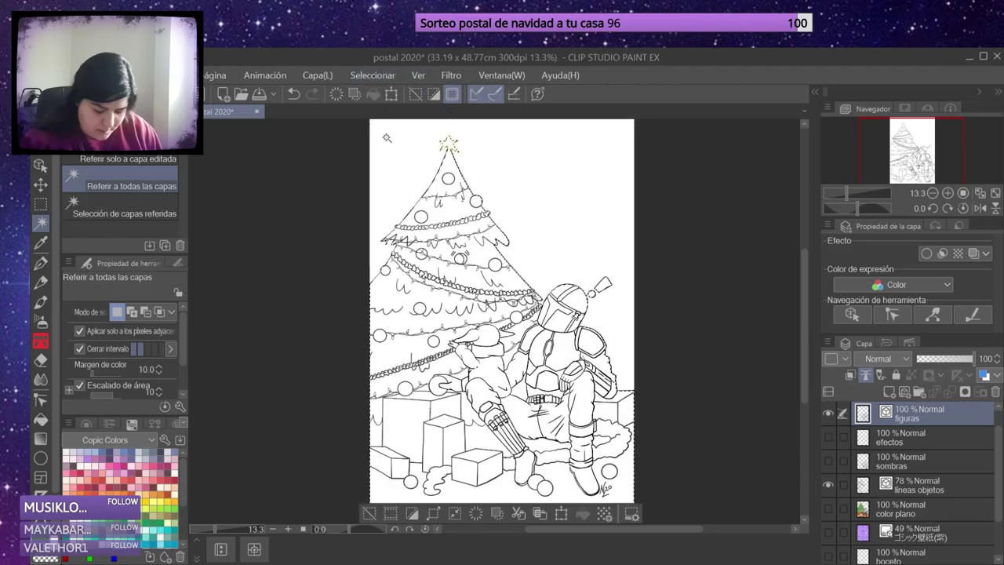
{"action": "scroll", "coordinate": [474, 149], "scroll_direction": "up", "scroll_amount": 3}
{"action": "left_click_drag", "start_coordinate": [454, 423], "coordinate": [387, 175]}
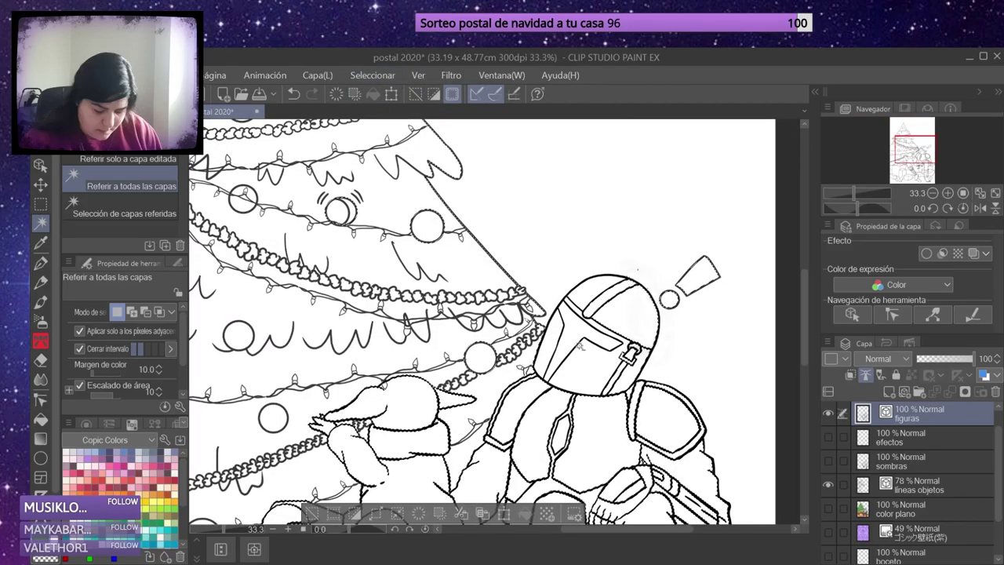
{"action": "left_click_drag", "start_coordinate": [476, 334], "coordinate": [466, 312]}
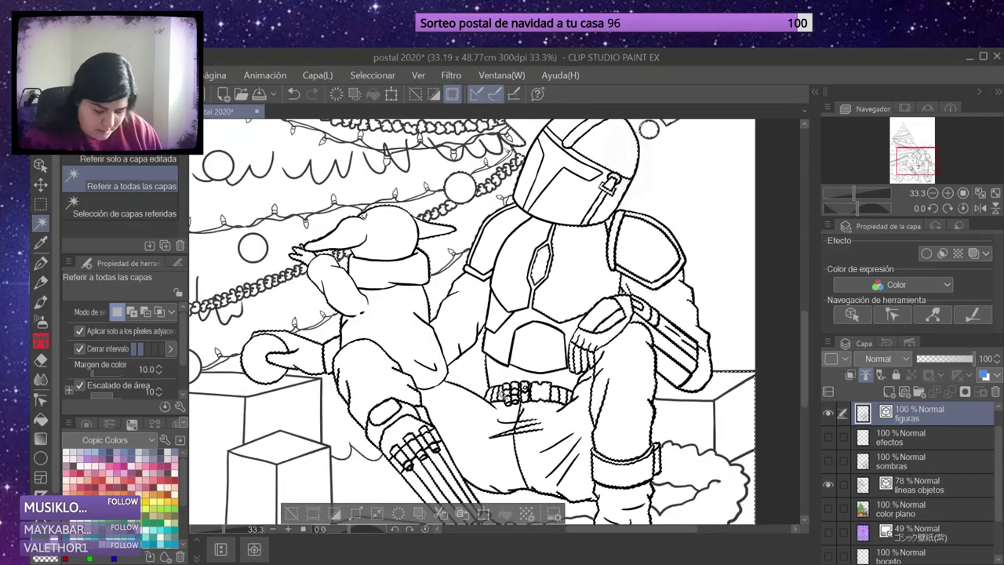
{"action": "left_click_drag", "start_coordinate": [229, 339], "coordinate": [475, 308]}
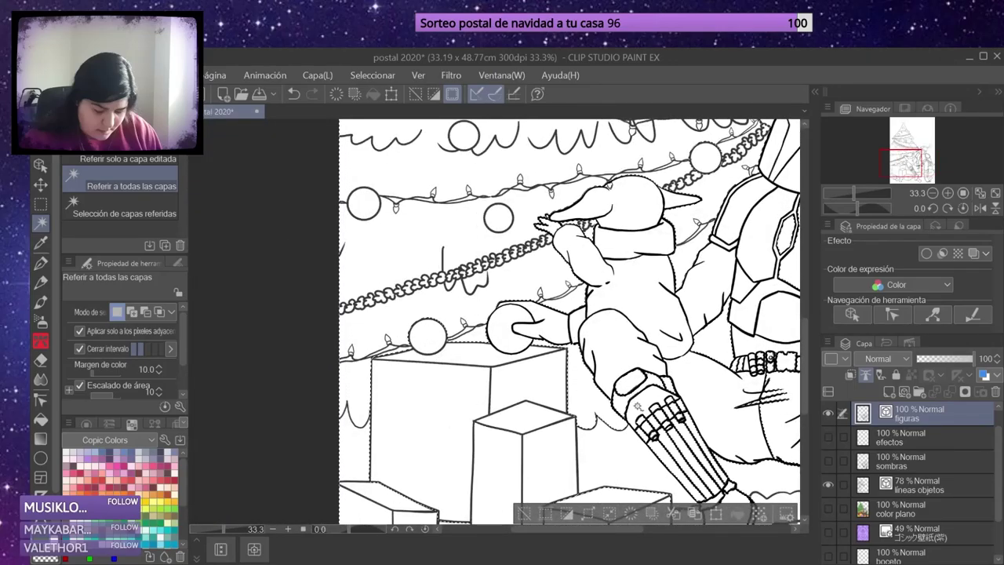
Shade the tree under its branches on sombras with the Sombra airbrush at size 315.6 and clear the selection.
{"action": "scroll", "coordinate": [681, 246], "scroll_direction": "down", "scroll_amount": 1}
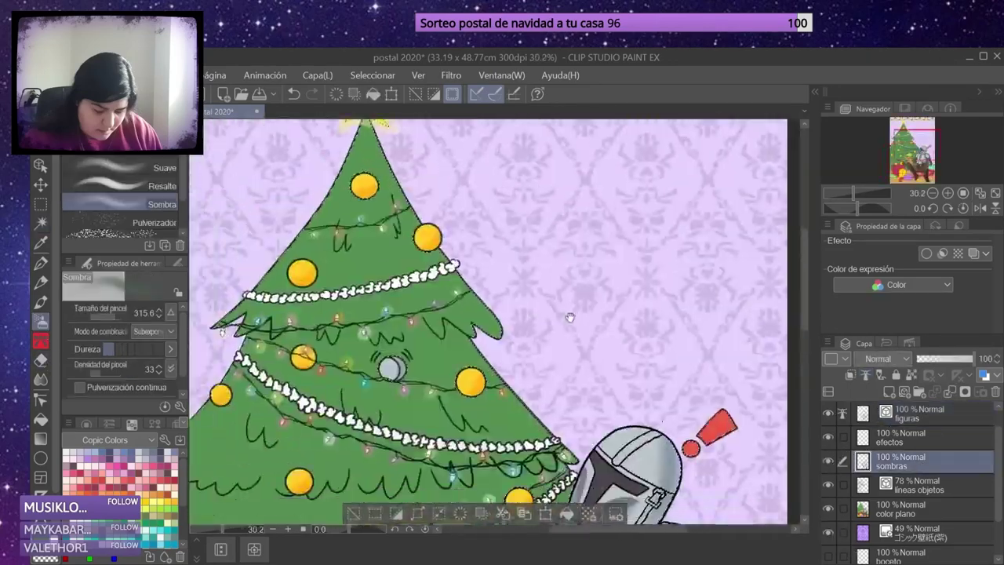
{"action": "left_click_drag", "start_coordinate": [570, 317], "coordinate": [539, 164]}
{"action": "left_click_drag", "start_coordinate": [357, 443], "coordinate": [380, 298]}
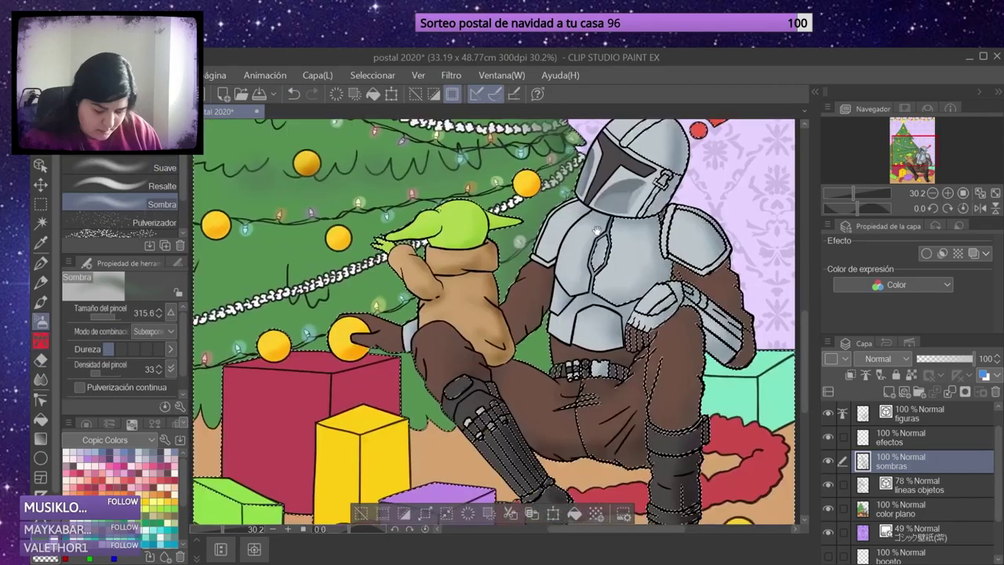
{"action": "key", "text": "e"}
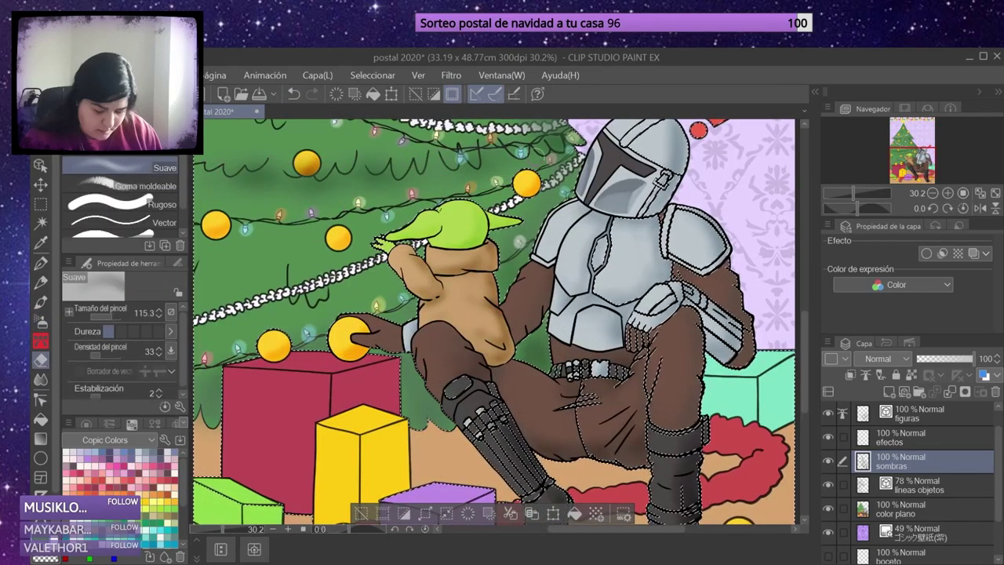
{"action": "key", "text": "ctrl+d"}
{"action": "scroll", "coordinate": [735, 231], "scroll_direction": "down", "scroll_amount": 3}
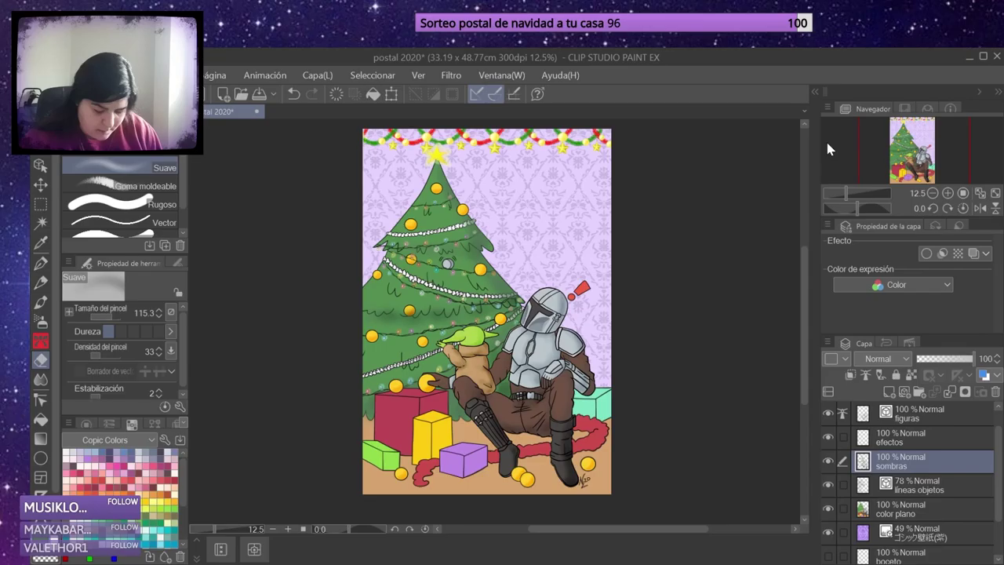
Erase the shading over the tree's white garlands and string lights with the Suave eraser at size 15.4, placing sombras below líneas objetos.
{"action": "key", "text": "b"}
{"action": "key", "text": "e"}
{"action": "scroll", "coordinate": [490, 275], "scroll_direction": "up", "scroll_amount": 8}
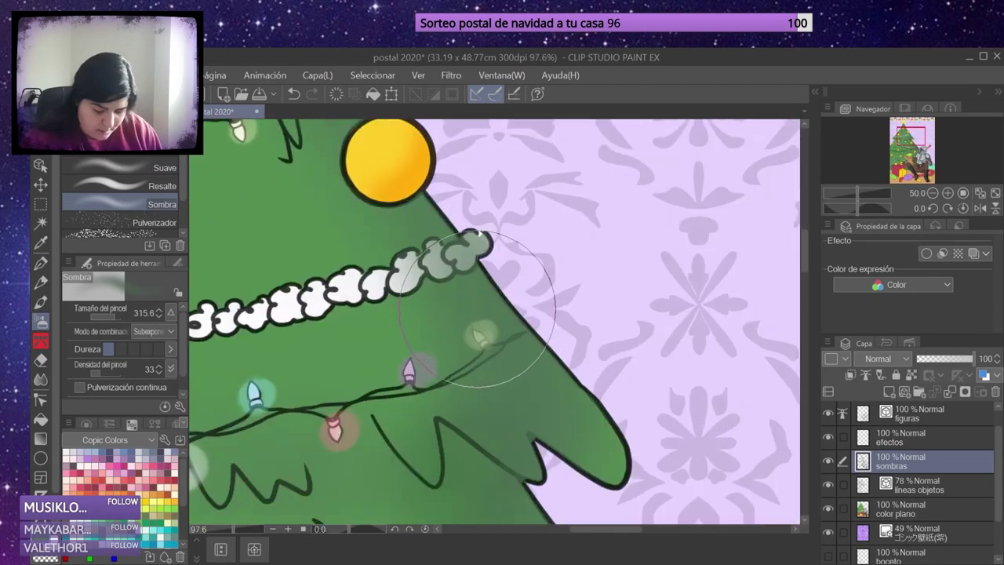
{"action": "left_click_drag", "start_coordinate": [450, 245], "coordinate": [459, 211]}
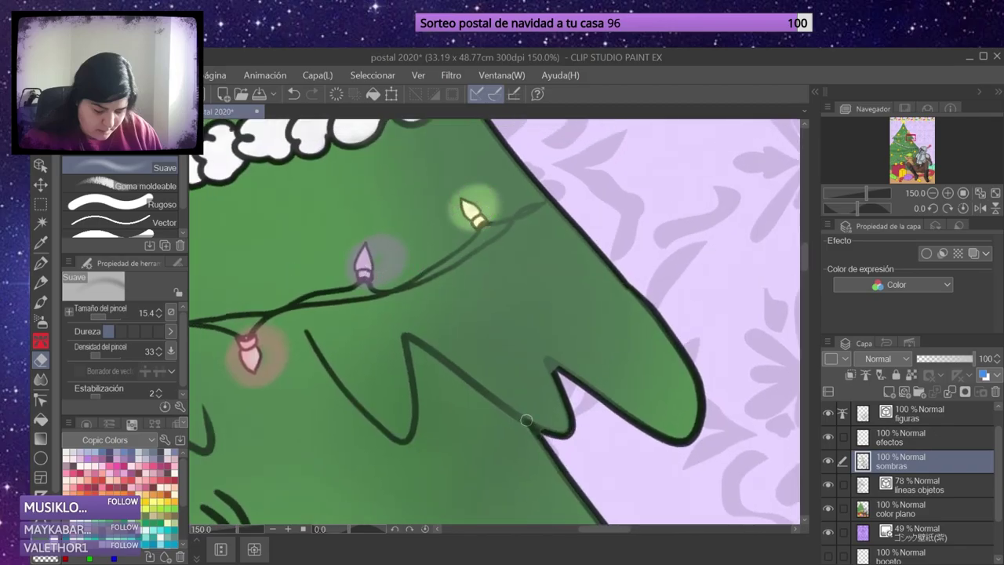
{"action": "key", "text": "ctrl+bracketleft"}
{"action": "left_click_drag", "start_coordinate": [575, 465], "coordinate": [600, 251]}
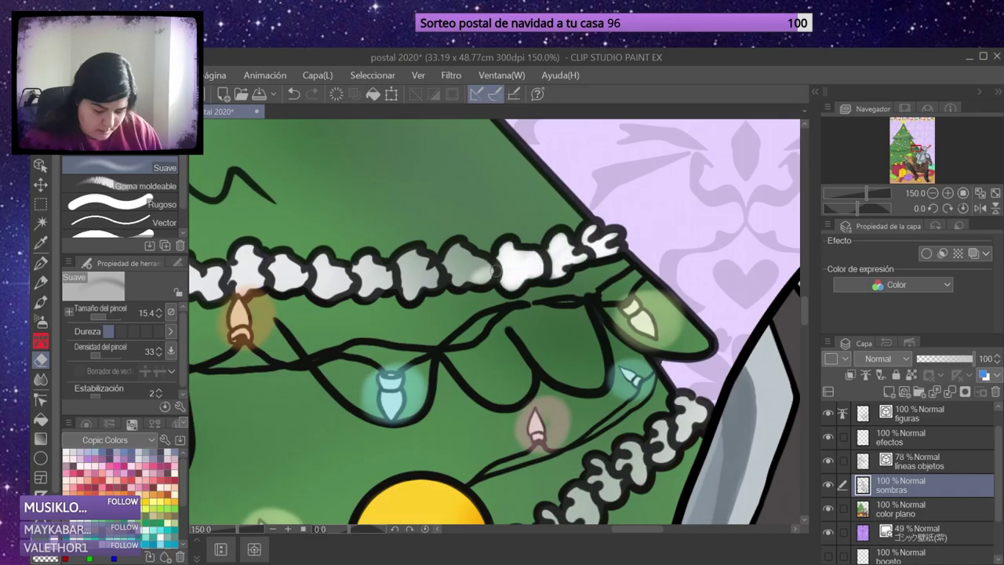
{"action": "left_click_drag", "start_coordinate": [356, 279], "coordinate": [280, 209]}
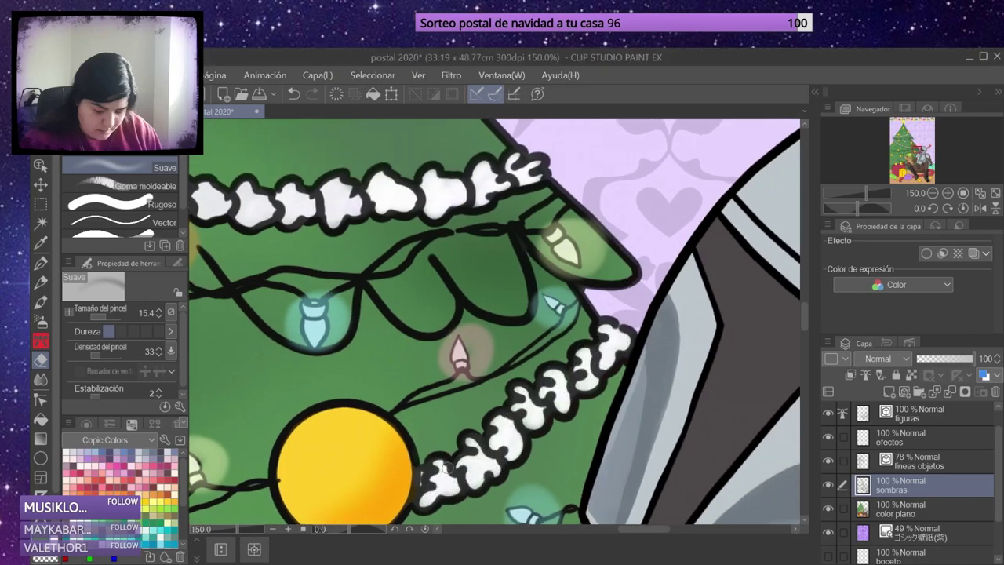
{"action": "key", "text": "alt+bracketleft"}
{"action": "key", "text": "b"}
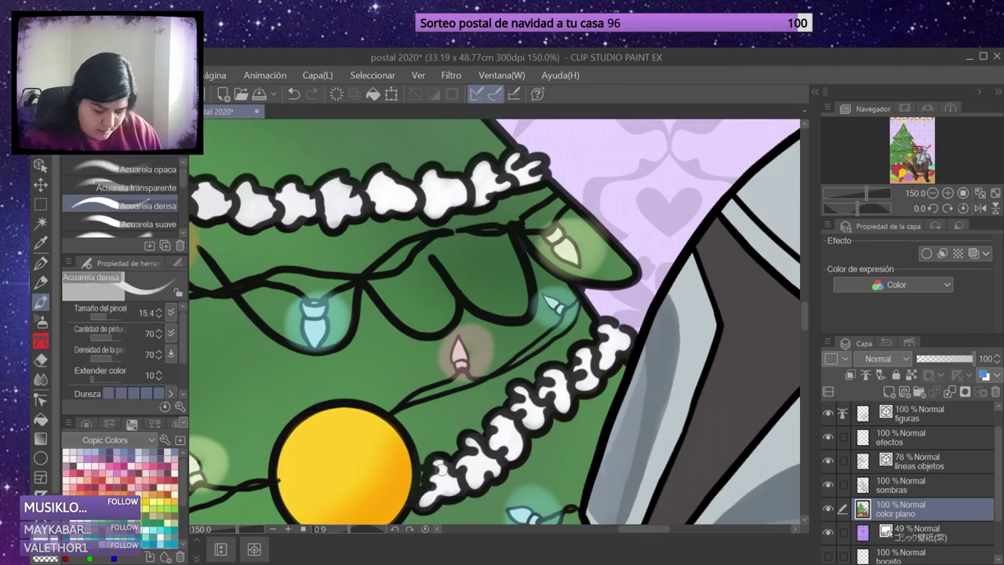
Select the gifts' shaded faces with Referir a todas las capas and shade the turquoise and purple gifts on sombras with Sombra.
{"action": "key", "text": "ctrl+0"}
{"action": "scroll", "coordinate": [722, 321], "scroll_direction": "up", "scroll_amount": 2}
{"action": "key", "text": "alt+bracketright"}
{"action": "key", "text": "w"}
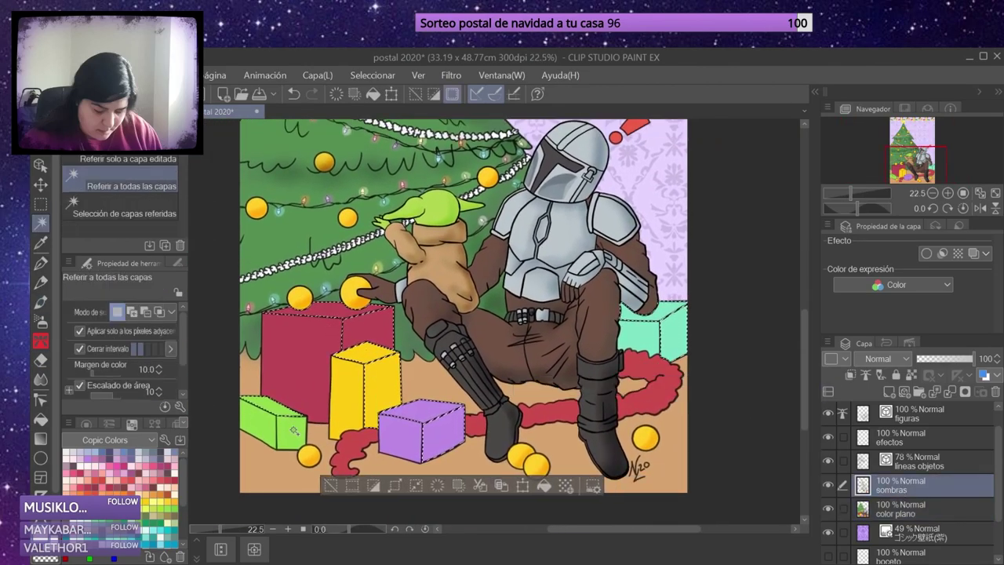
{"action": "key", "text": "b"}
{"action": "mouse_move", "coordinate": [665, 310]}
{"action": "left_mouse_down"}
{"action": "mouse_move", "coordinate": [683, 327]}
{"action": "mouse_move", "coordinate": [684, 377]}
{"action": "left_mouse_up"}
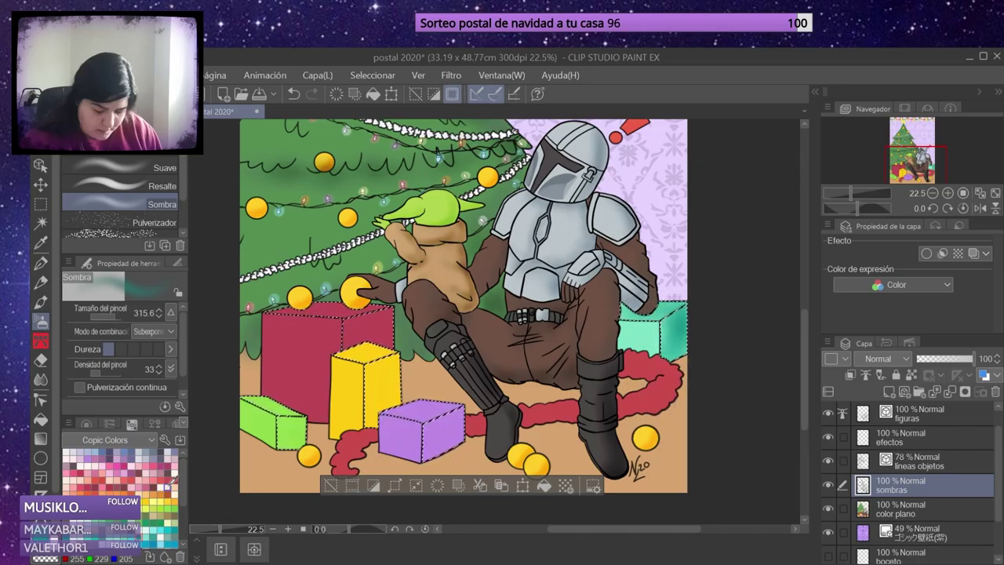
{"action": "left_click_drag", "start_coordinate": [369, 337], "coordinate": [384, 392]}
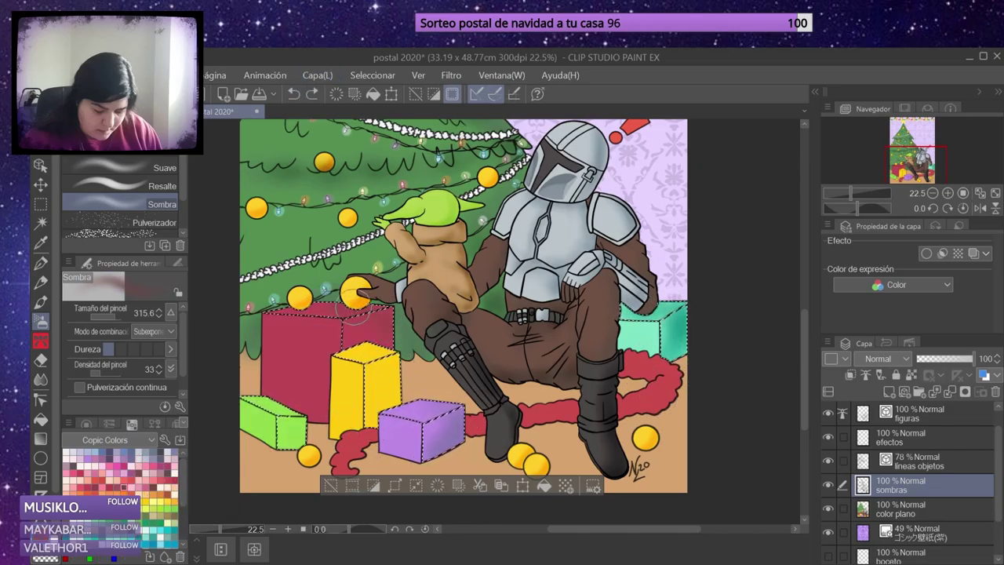
Undo the last strokes, reselect face by face, and shade the green and red gifts' long faces with Sombra before deselecting.
{"action": "key", "text": "ctrl+z"}
{"action": "key", "text": "ctrl+z"}
{"action": "key", "text": "ctrl+z"}
{"action": "key", "text": "w"}
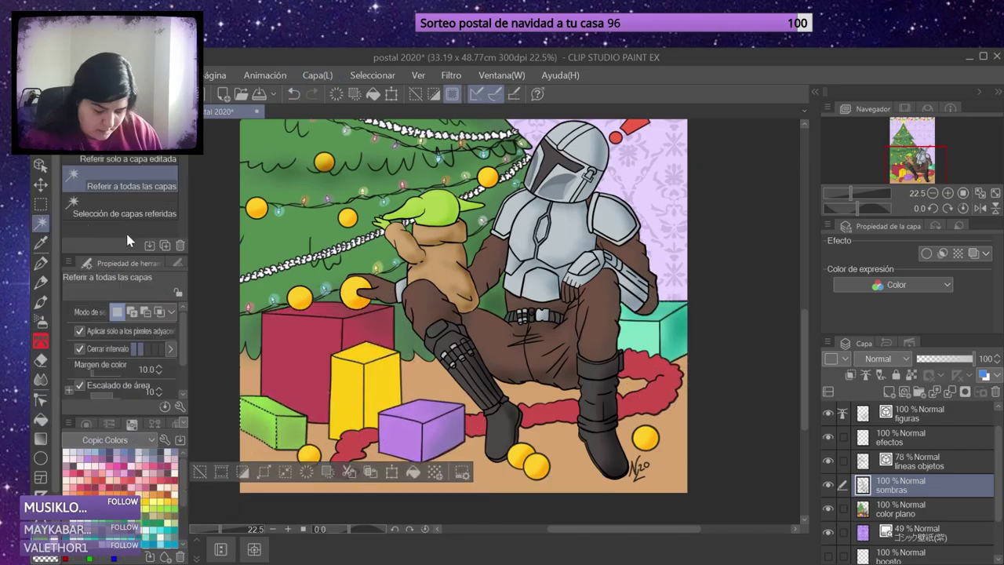
{"action": "key", "text": "ctrl+z"}
{"action": "left_click", "coordinate": [40, 322]}
{"action": "key", "text": "ctrl+y"}
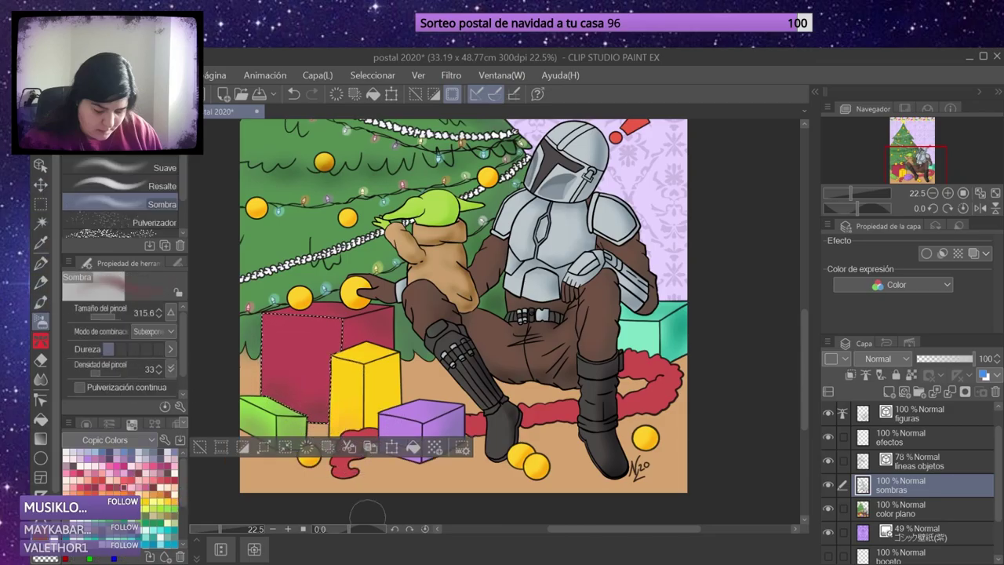
{"action": "key", "text": "e"}
{"action": "key", "text": "ctrl+d"}
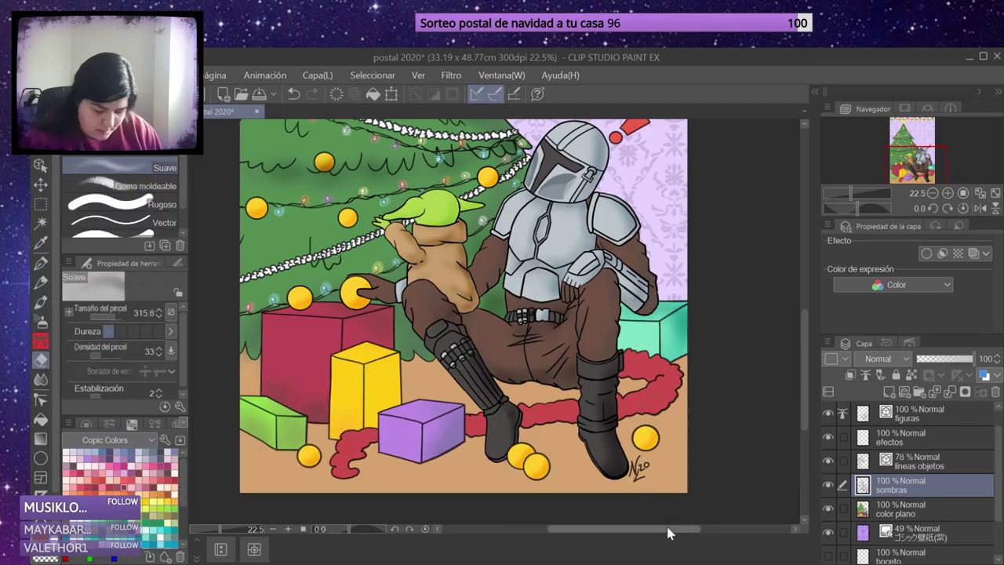
{"action": "key", "text": "b"}
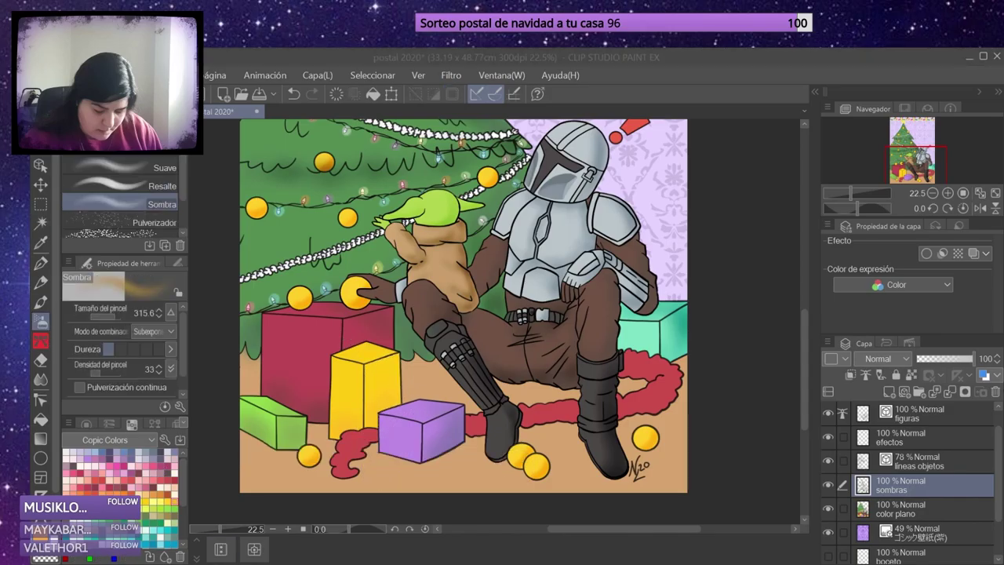
Place the downloaded floral pattern 植物の壁紙40×40-3 on the purple gift, above líneas objetos.
{"action": "left_click", "coordinate": [648, 235]}
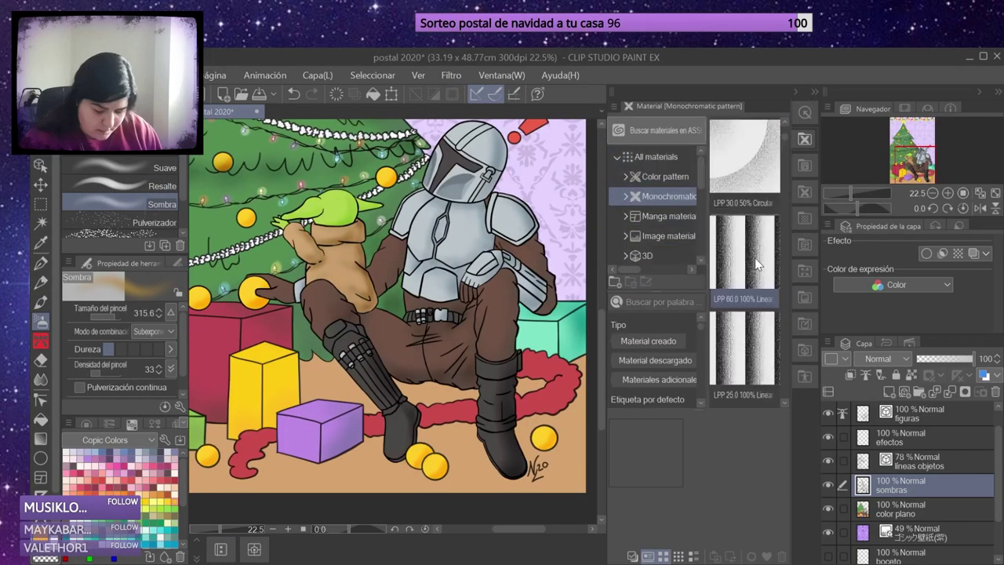
{"action": "scroll", "coordinate": [647, 248], "scroll_direction": "down", "scroll_amount": 1}
{"action": "left_click", "coordinate": [659, 238]}
{"action": "left_click", "coordinate": [941, 456]}
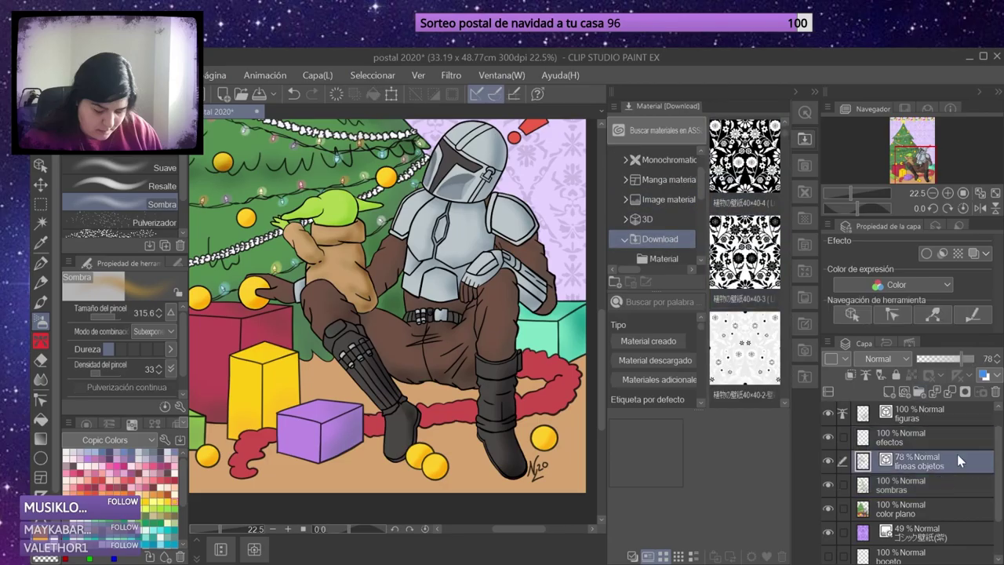
{"action": "left_click_drag", "start_coordinate": [744, 251], "coordinate": [319, 431]}
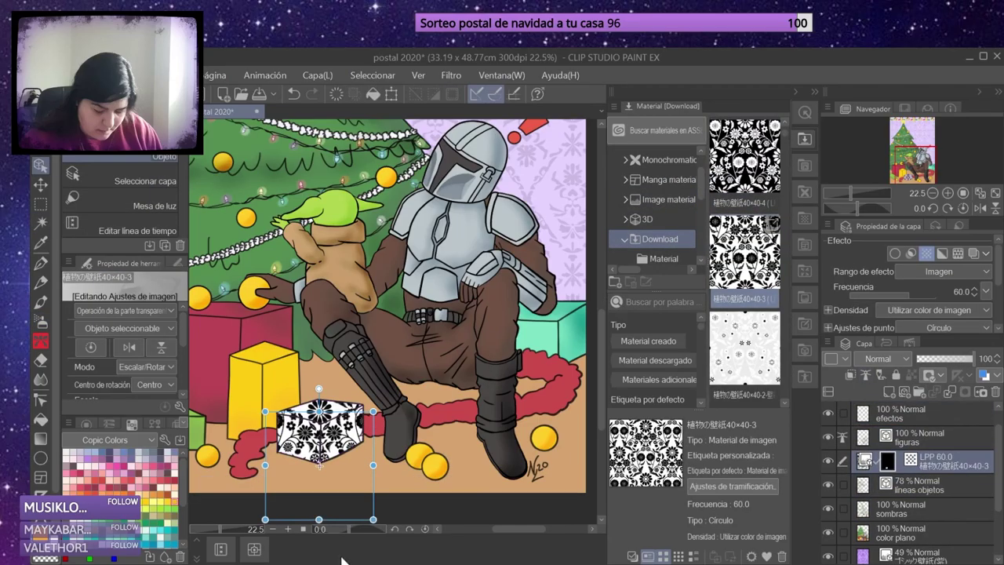
Move the floral pattern layer below sombras, scale the pattern down and transform it in Distorsionar mode to fit the gift.
{"action": "left_click_drag", "start_coordinate": [951, 522], "coordinate": [951, 519]}
{"action": "left_click_drag", "start_coordinate": [374, 411], "coordinate": [343, 443]}
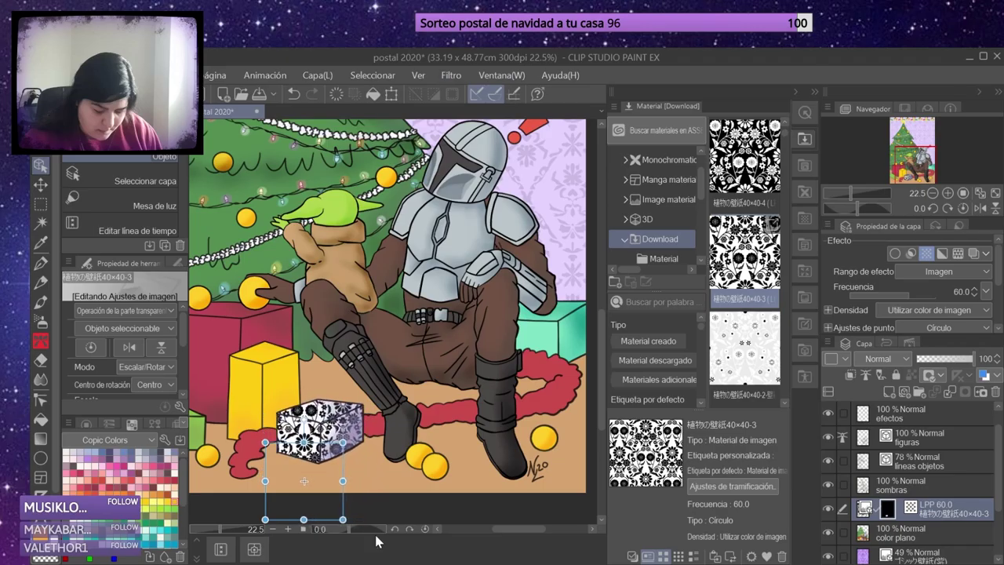
{"action": "key", "text": "ctrl+t"}
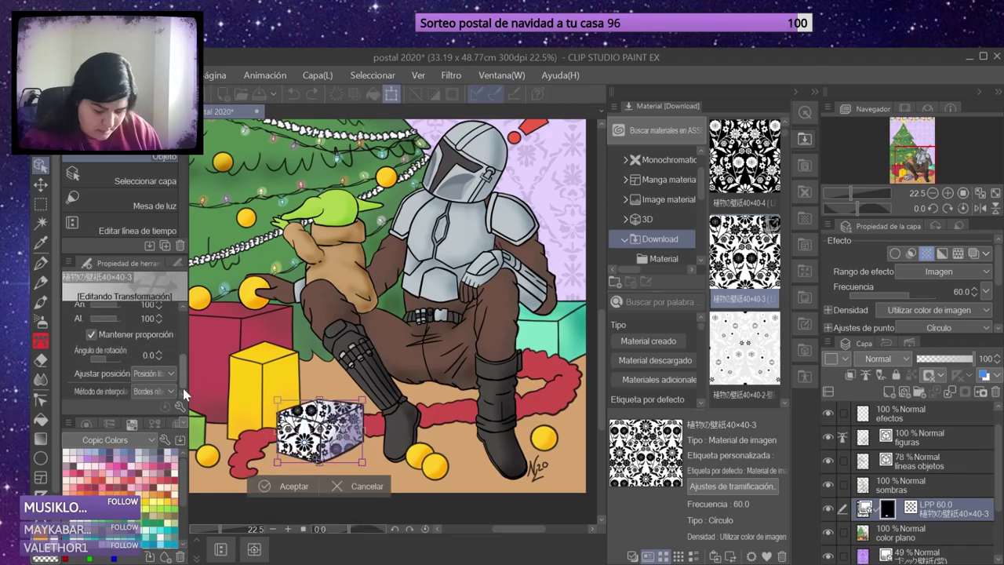
{"action": "key", "text": "ctrl"}
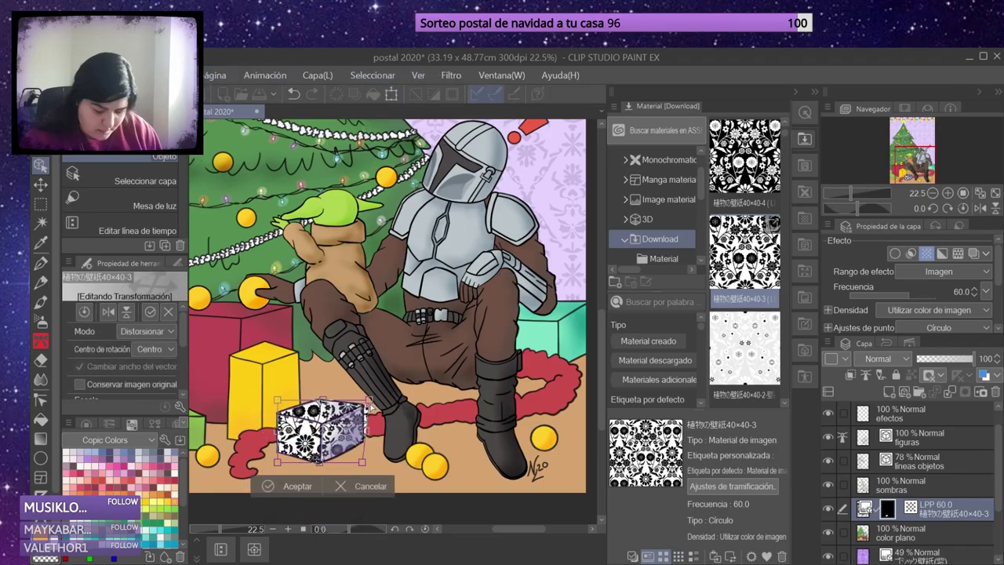
{"action": "key", "text": "Return"}
Select the side face of the floral-patterned gift and shade it grey on sombras with Sombra at size 315.6.
{"action": "key", "text": "w"}
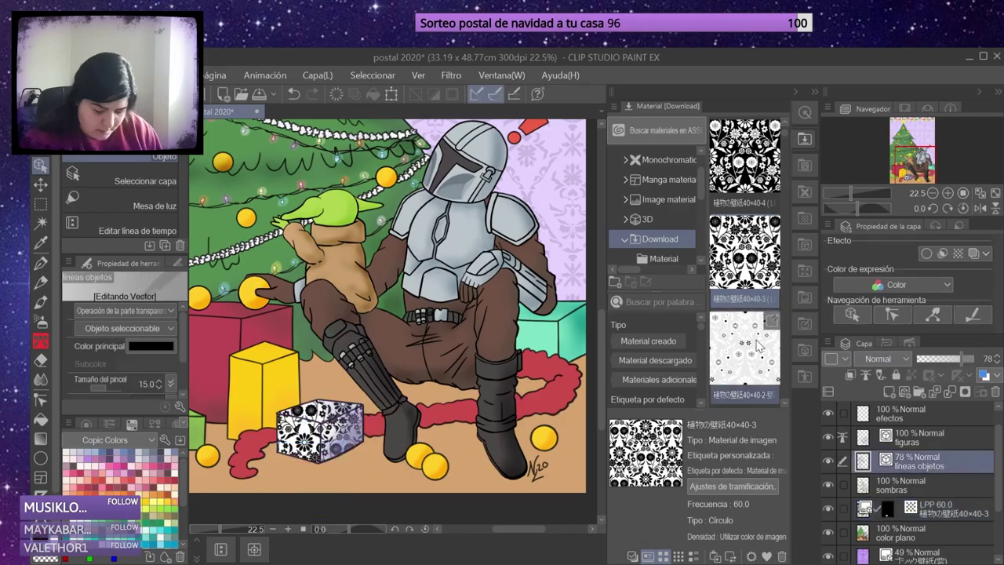
{"action": "key", "text": "alt+]"}
{"action": "key", "text": "b"}
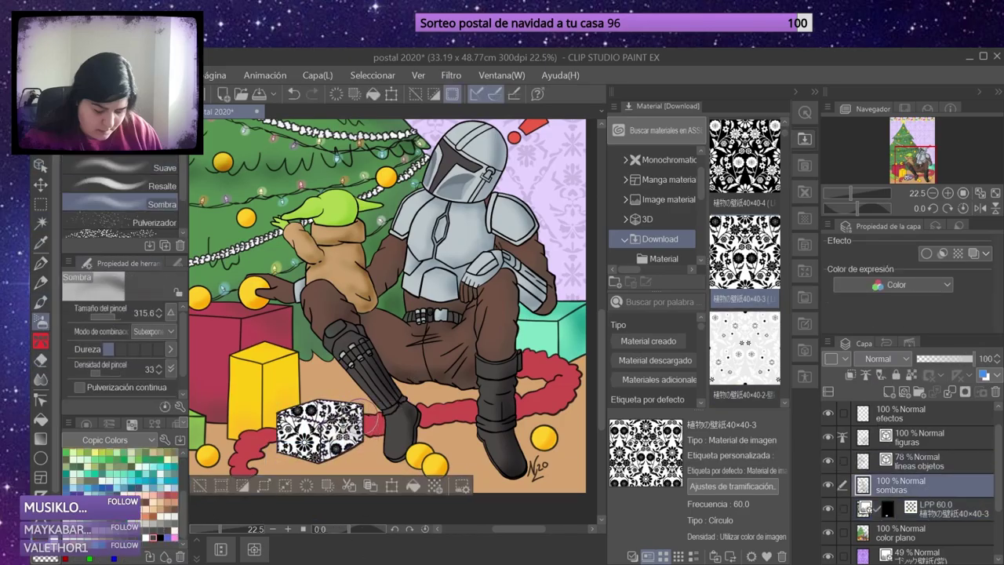
{"action": "key", "text": "w"}
Select the turquoise gift from the line art and cover it with the Floral Wallpaper material, placed below sombras.
{"action": "key", "text": "alt+]"}
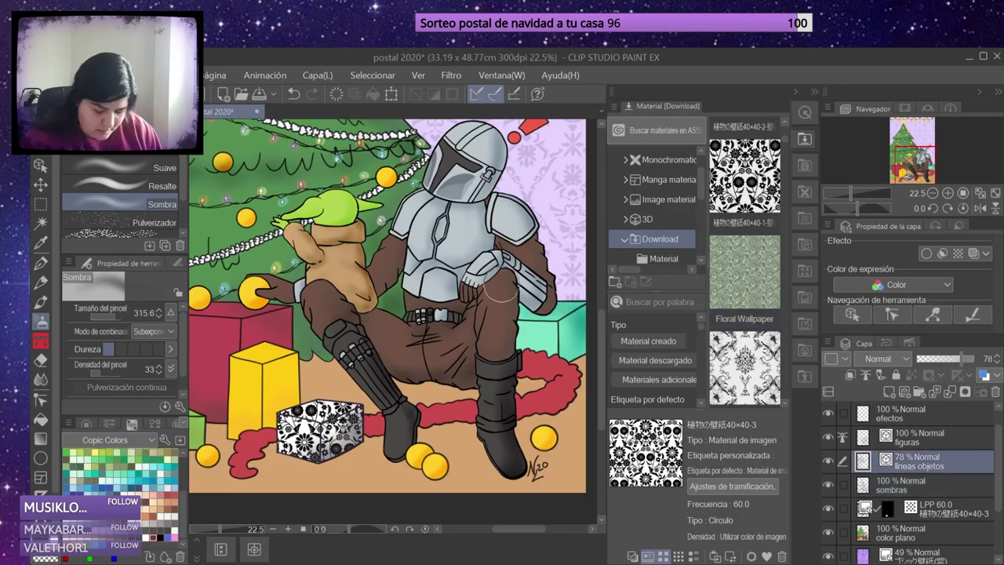
{"action": "left_click", "coordinate": [546, 342]}
{"action": "left_click", "coordinate": [132, 186]}
{"action": "left_click", "coordinate": [549, 345]}
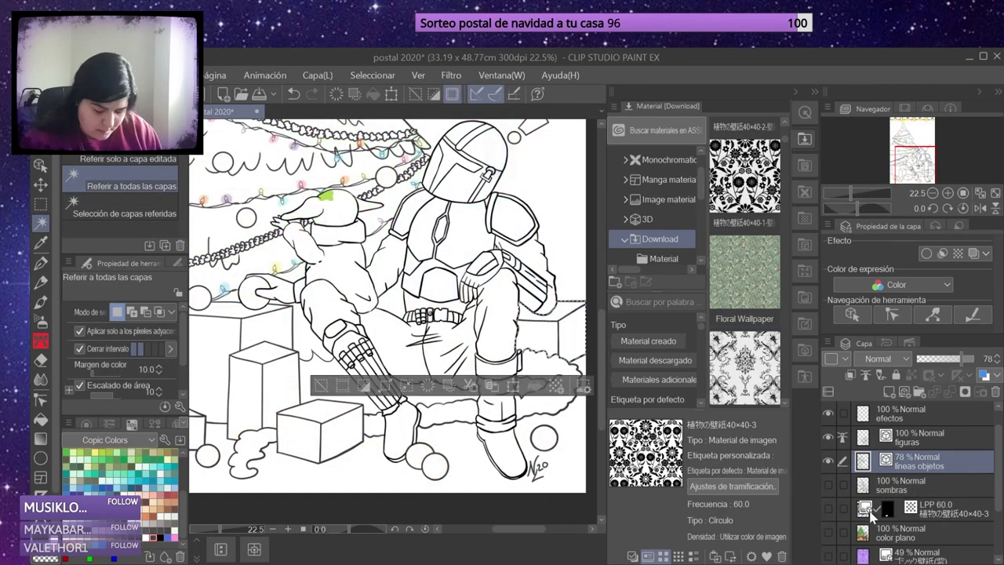
{"action": "left_click_drag", "start_coordinate": [744, 275], "coordinate": [941, 522]}
{"action": "left_click", "coordinate": [885, 439]}
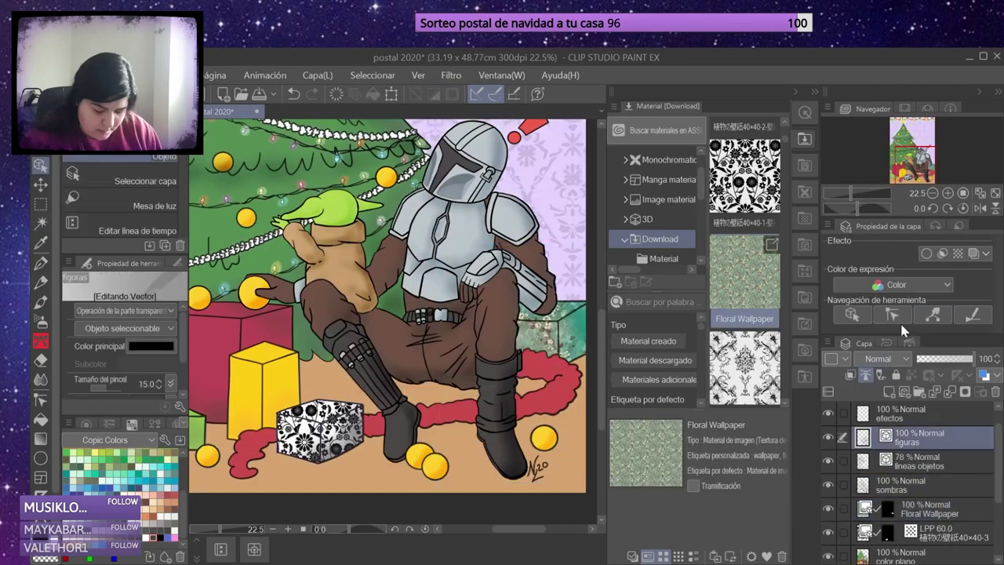
Find Cable Brush 16.0 JF among all materials, add it to the decoration brushes and make efectos the active layer.
{"action": "scroll", "coordinate": [790, 192], "scroll_direction": "down", "scroll_amount": 10}
{"action": "left_click", "coordinate": [682, 175]}
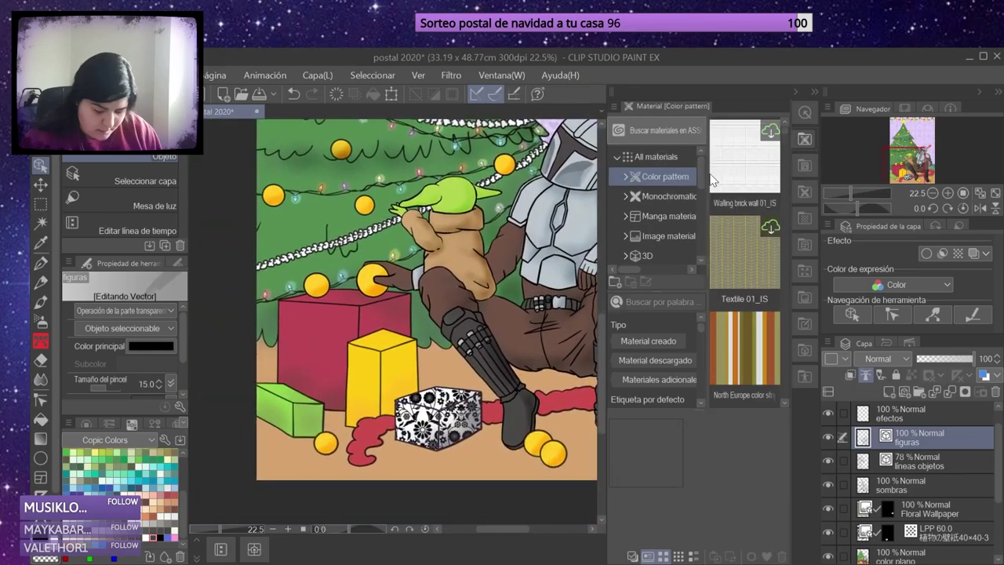
{"action": "left_click", "coordinate": [655, 156]}
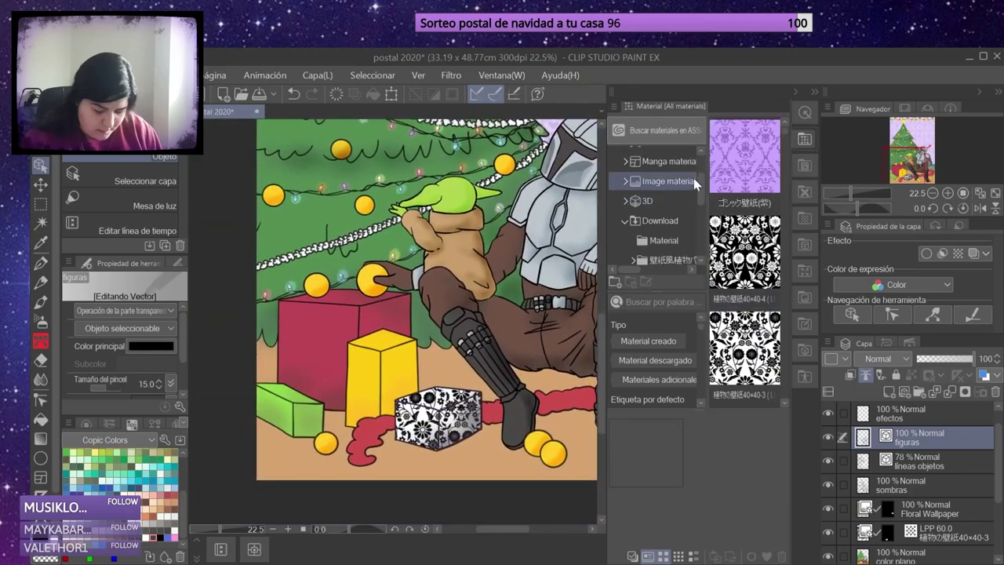
{"action": "scroll", "coordinate": [744, 251], "scroll_direction": "down", "scroll_amount": 5}
{"action": "left_click", "coordinate": [744, 251]}
{"action": "left_click_drag", "start_coordinate": [745, 251], "coordinate": [121, 228]}
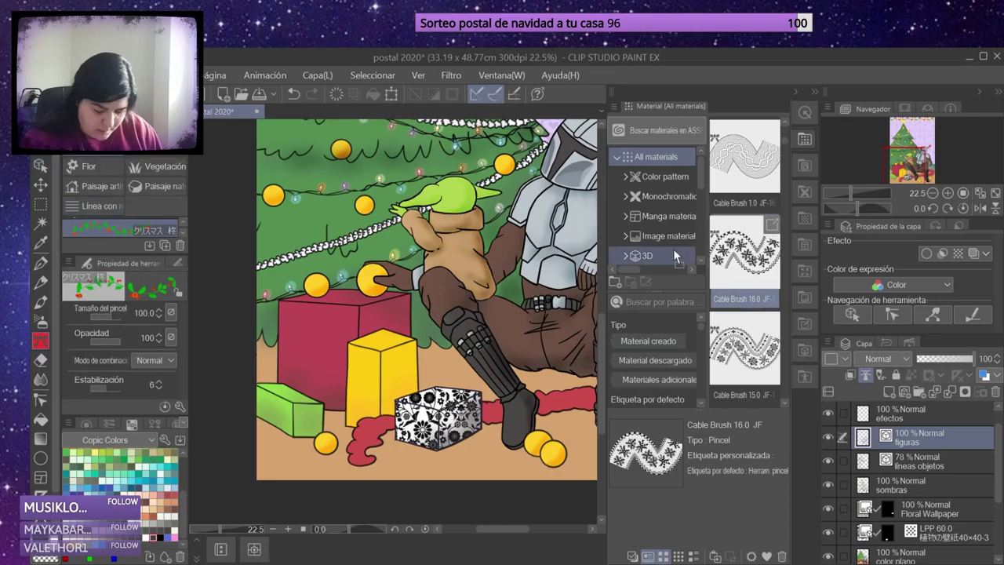
{"action": "scroll", "coordinate": [176, 476], "scroll_direction": "down", "scroll_amount": 2}
{"action": "left_click", "coordinate": [948, 416]}
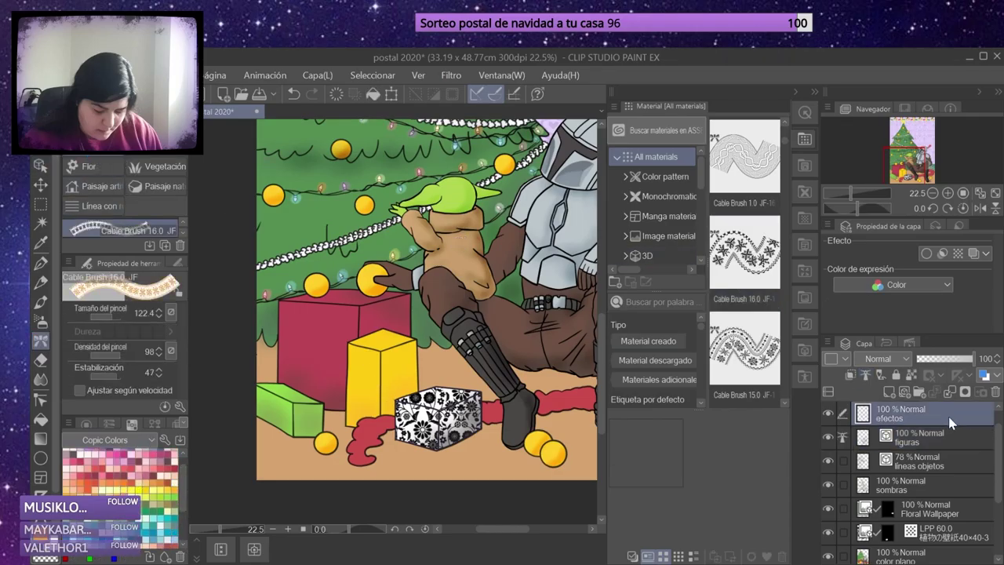
Select the faces of the yellow gift with sombras hidden and ready Cable Brush 16.0 JF on efectos.
{"action": "key", "text": "w"}
{"action": "key", "text": "b"}
{"action": "scroll", "coordinate": [384, 313], "scroll_direction": "up", "scroll_amount": 3}
Try wide lace bands across the yellow gift's top and both side faces with Cable Brush 16.0 JF.
{"action": "left_click_drag", "start_coordinate": [343, 227], "coordinate": [342, 415]}
{"action": "left_click_drag", "start_coordinate": [368, 208], "coordinate": [455, 291]}
{"action": "left_click_drag", "start_coordinate": [455, 228], "coordinate": [455, 361]}
{"action": "key", "text": "y"}
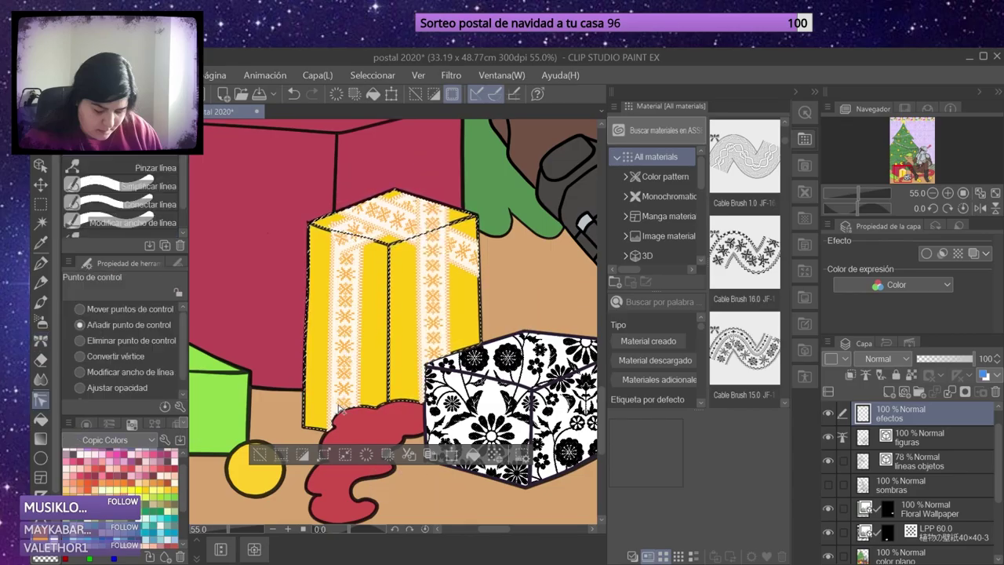
{"action": "key", "text": "ctrl+z"}
Undo the wide lace bands and paint a narrower ribbon across the yellow gift's top and front face with Cable Brush 16.0 JF at size 69.7.
{"action": "key", "text": "b"}
{"action": "left_click_drag", "start_coordinate": [432, 221], "coordinate": [433, 326]}
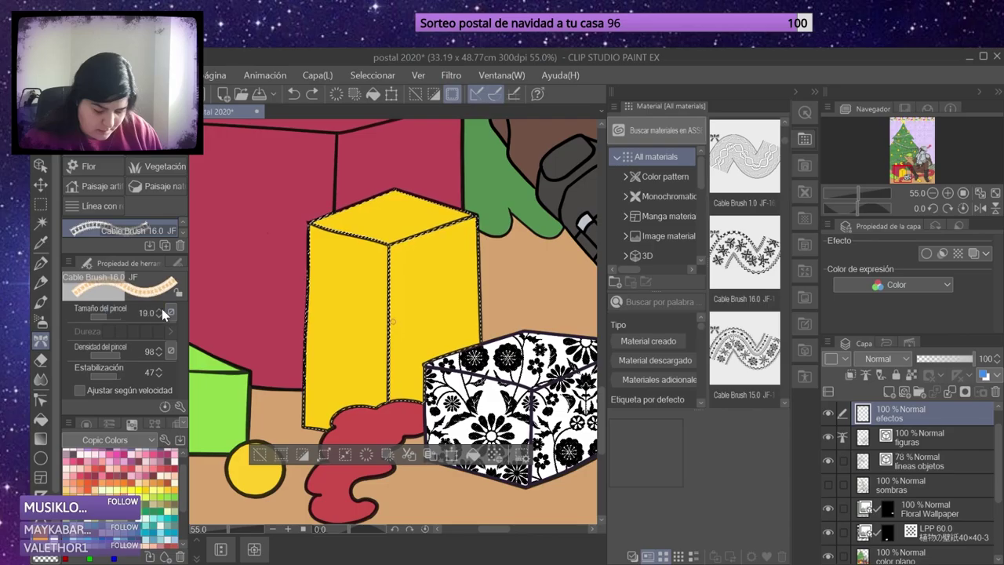
{"action": "key", "text": "ctrl+z"}
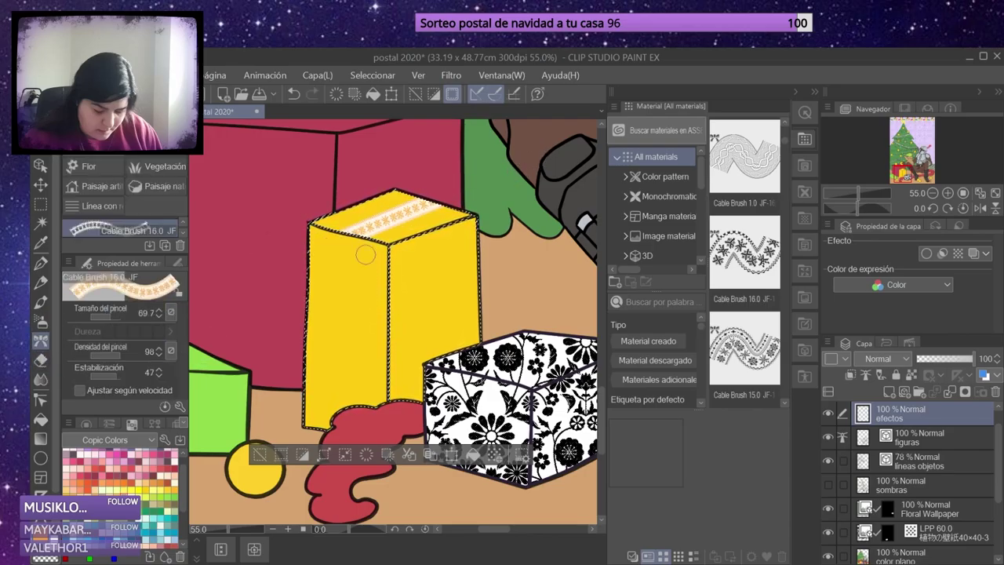
{"action": "key", "text": "ctrl+minus"}
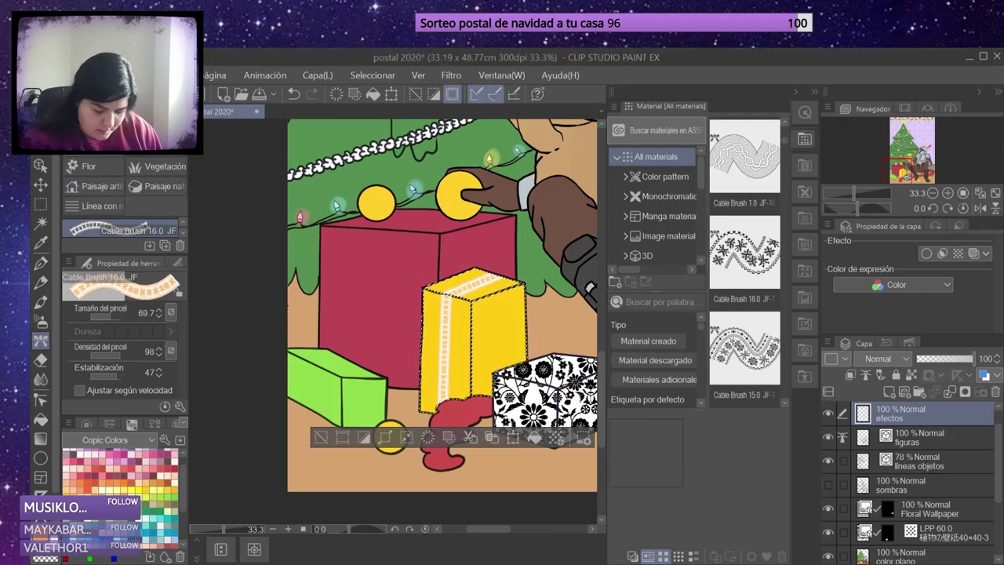
Open CLIP STUDIO ASSETS, filter the materials to free ones and return to the postcard.
{"action": "left_click", "coordinate": [659, 131]}
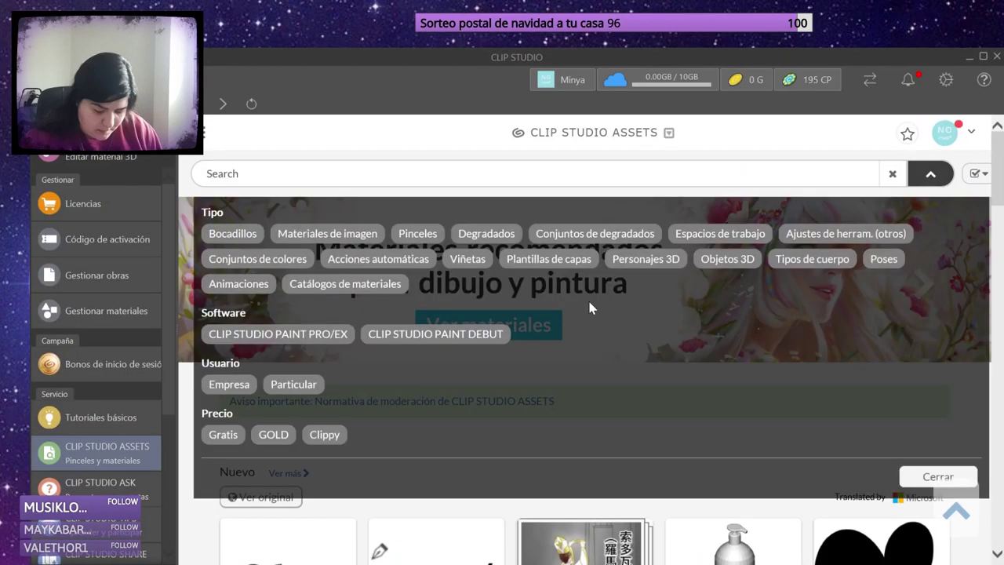
{"action": "left_click", "coordinate": [222, 434]}
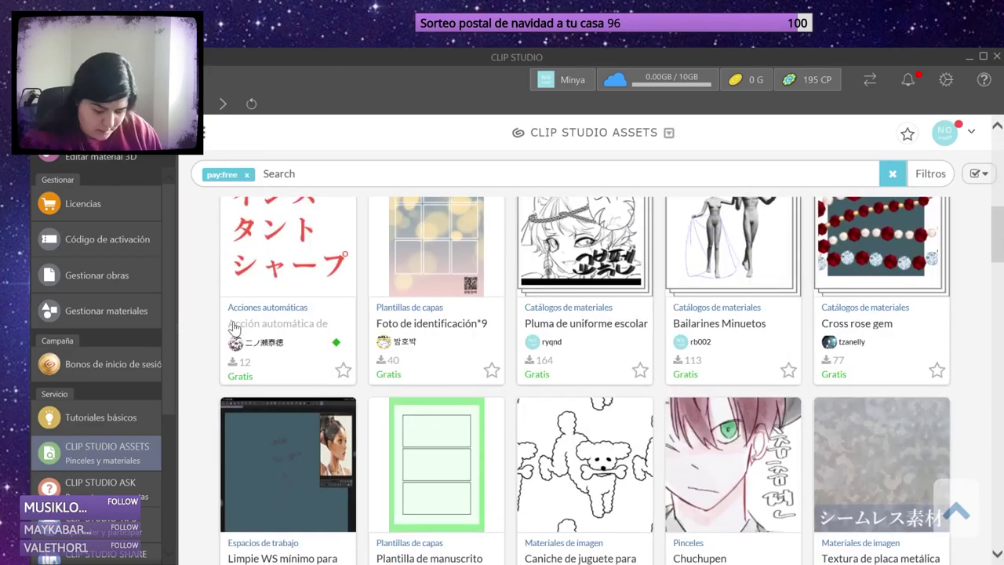
{"action": "key", "text": "alt+Tab"}
Select the red gift's faces and cover them with glitter on efectos, using the downloaded 반짝이 브러시 brush at size 730.5.
{"action": "key", "text": "w"}
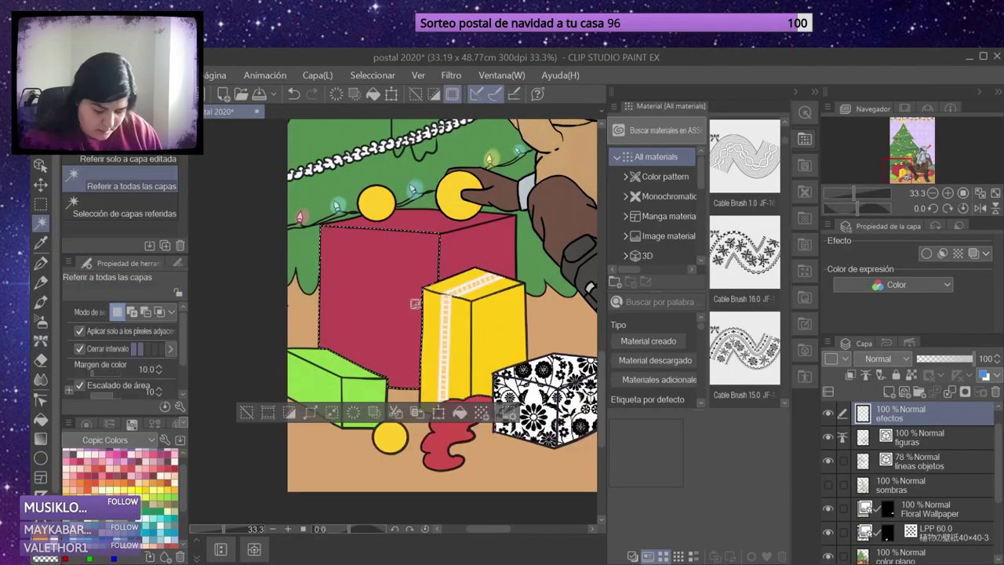
{"action": "scroll", "coordinate": [703, 194], "scroll_direction": "down", "scroll_amount": 2}
{"action": "left_click", "coordinate": [660, 228]}
{"action": "left_click", "coordinate": [744, 227]}
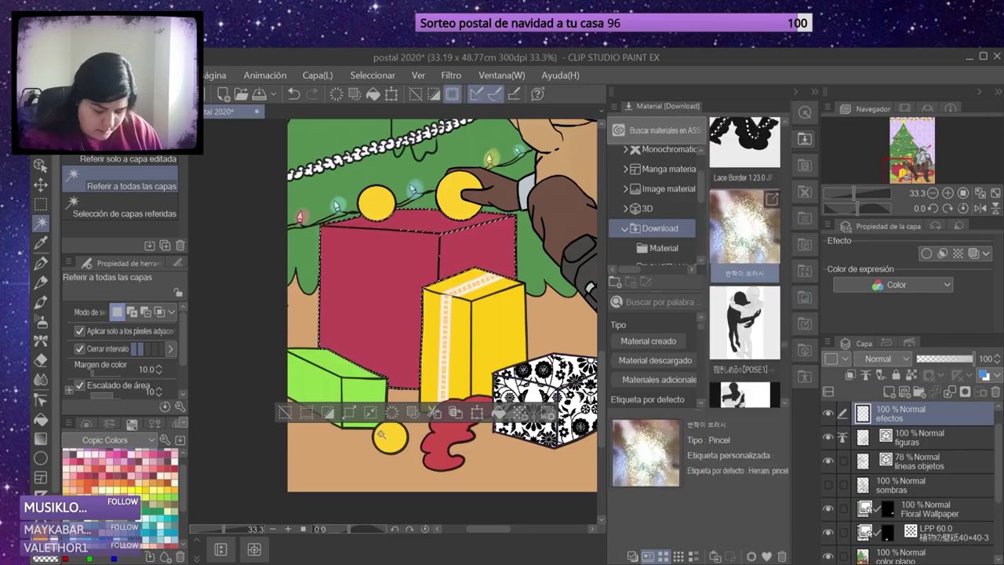
{"action": "key", "text": "b"}
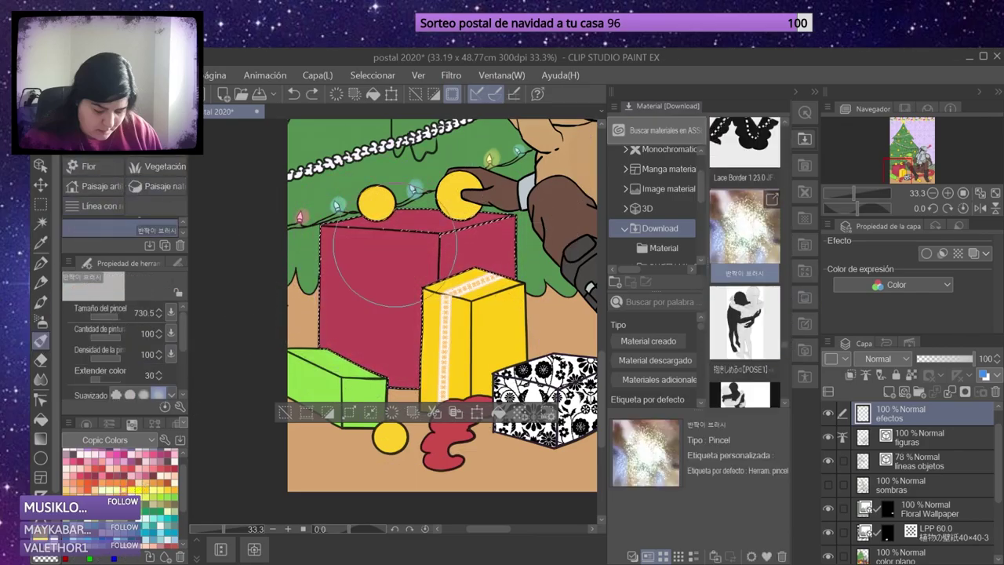
{"action": "left_click_drag", "start_coordinate": [792, 352], "coordinate": [789, 397]}
Search the free CLIP STUDIO ASSETS materials for "paper" and download Violets & Bunnies.
{"action": "left_click", "coordinate": [661, 149]}
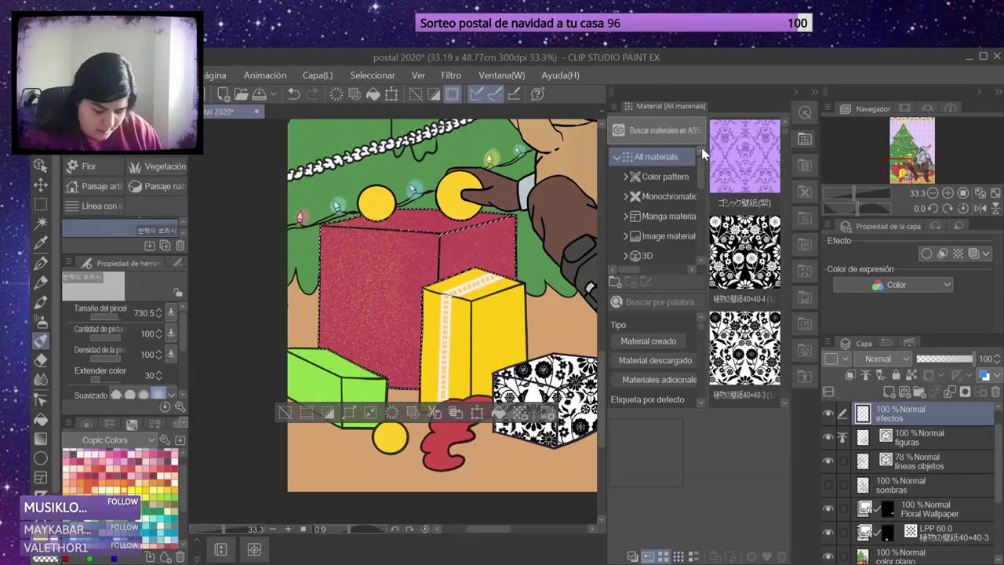
{"action": "left_click", "coordinate": [657, 130]}
{"action": "type", "text": "paper"}
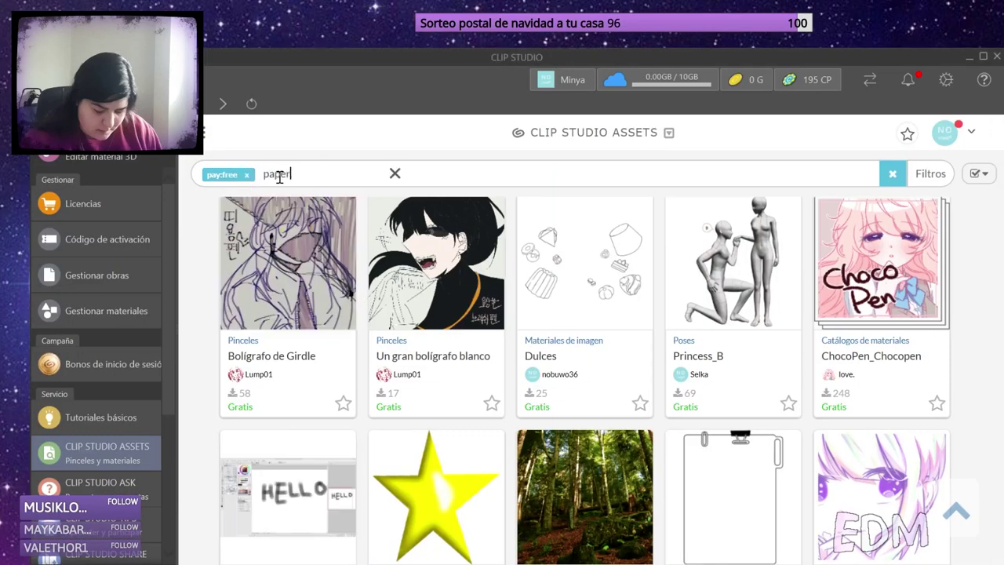
{"action": "key", "text": "Return"}
{"action": "scroll", "coordinate": [320, 343], "scroll_direction": "down", "scroll_amount": 5}
{"action": "scroll", "coordinate": [321, 343], "scroll_direction": "down", "scroll_amount": 15}
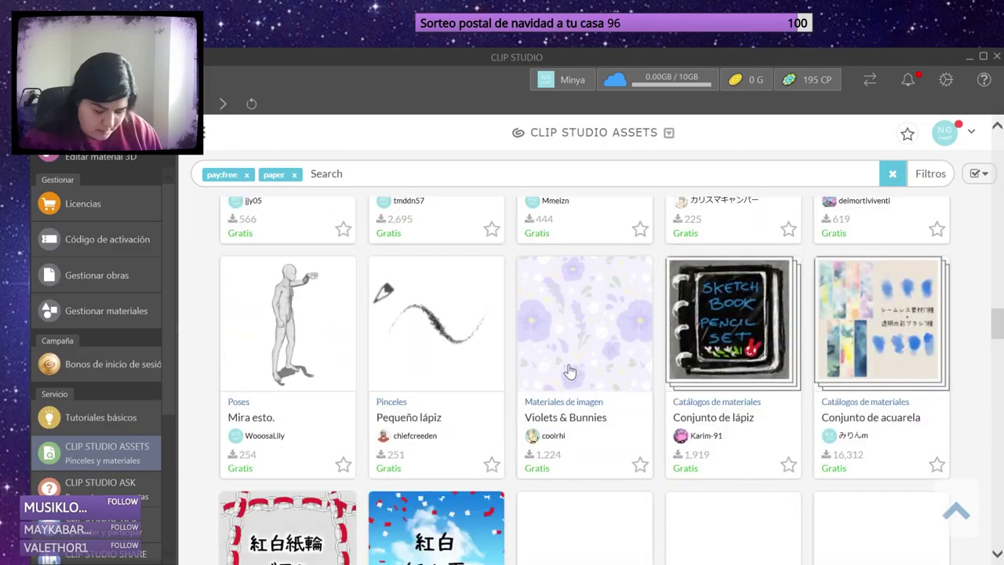
{"action": "left_click", "coordinate": [569, 371]}
{"action": "left_click", "coordinate": [861, 185]}
Find the Textura estilo Washi material further down the paper results and download it.
{"action": "key", "text": "alt+Left"}
{"action": "scroll", "coordinate": [611, 350], "scroll_direction": "down", "scroll_amount": 5}
{"action": "scroll", "coordinate": [611, 350], "scroll_direction": "down", "scroll_amount": 15}
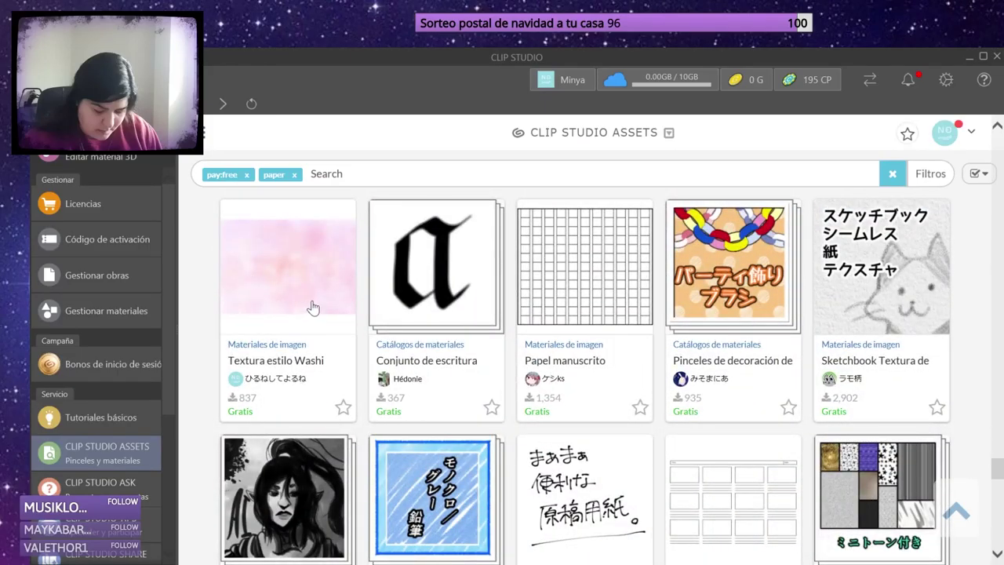
{"action": "left_click", "coordinate": [312, 305]}
Back in the postcard, select the green gift's faces, cover them with Violets & Bunnies and place that layer below sombras.
{"action": "key", "text": "alt+Tab"}
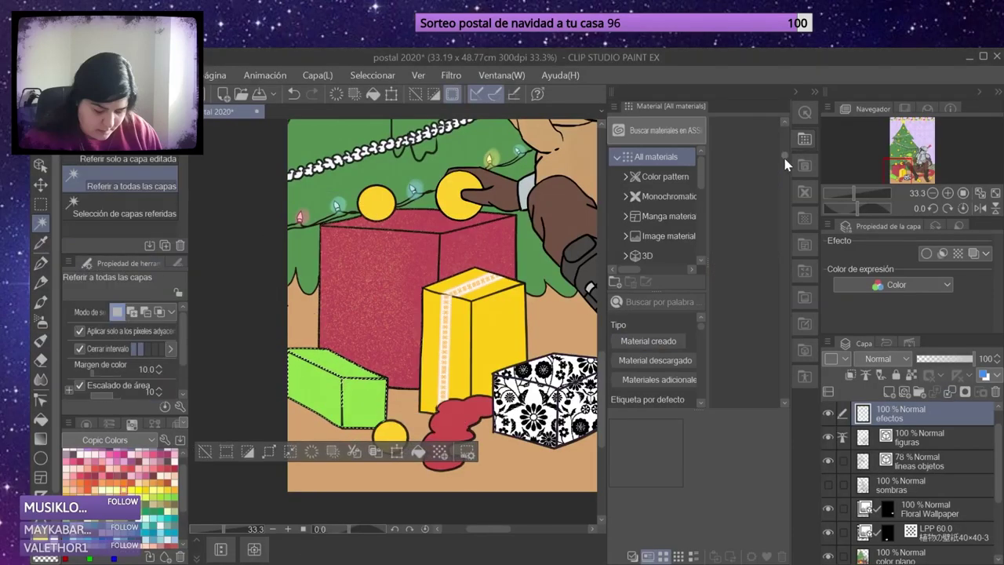
{"action": "scroll", "coordinate": [659, 212], "scroll_direction": "down", "scroll_amount": 2}
{"action": "left_click", "coordinate": [660, 234]}
{"action": "left_click_drag", "start_coordinate": [744, 251], "coordinate": [587, 285]}
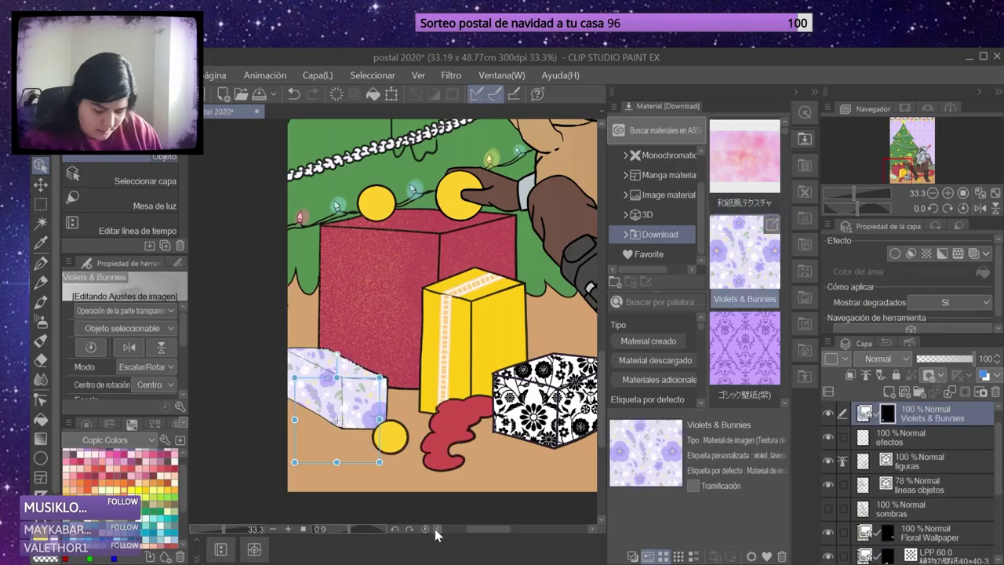
{"action": "left_click_drag", "start_coordinate": [910, 414], "coordinate": [910, 541]}
Select the violet-patterned gift's faces from líneas objetos and shade them on sombras with the Sombra airbrush, clearing the selection when finished.
{"action": "left_click", "coordinate": [41, 223]}
{"action": "left_click", "coordinate": [926, 485]}
{"action": "left_click", "coordinate": [352, 398]}
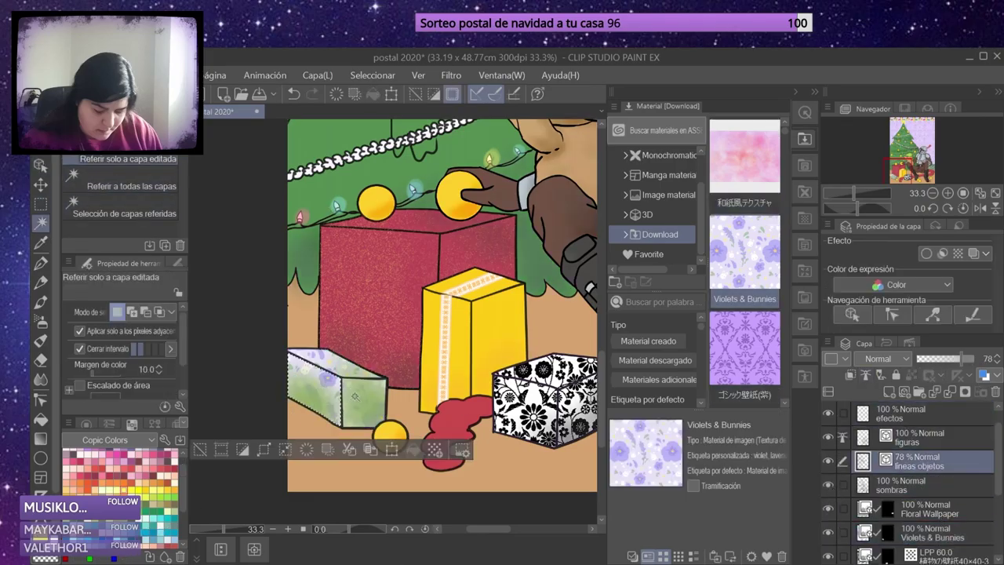
{"action": "key", "text": "alt+["}
{"action": "key", "text": "e"}
{"action": "key", "text": "b"}
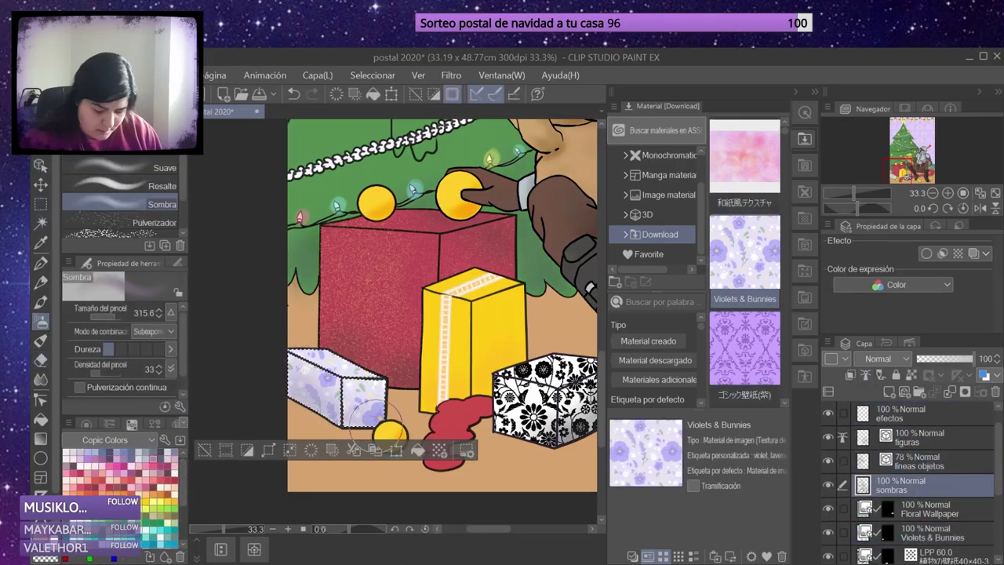
{"action": "key", "text": "ctrl+d"}
Select the floor area from the figuras and líneas objetos line art with the other layers hidden, and restore their visibility.
{"action": "key", "text": "ctrl+alt+0"}
{"action": "scroll", "coordinate": [970, 480], "scroll_direction": "down", "scroll_amount": 1}
{"action": "scroll", "coordinate": [971, 480], "scroll_direction": "up", "scroll_amount": 1}
{"action": "left_click", "coordinate": [970, 480]}
{"action": "left_click", "coordinate": [828, 480], "text": "alt"}
{"action": "scroll", "coordinate": [910, 470], "scroll_direction": "down", "scroll_amount": 2}
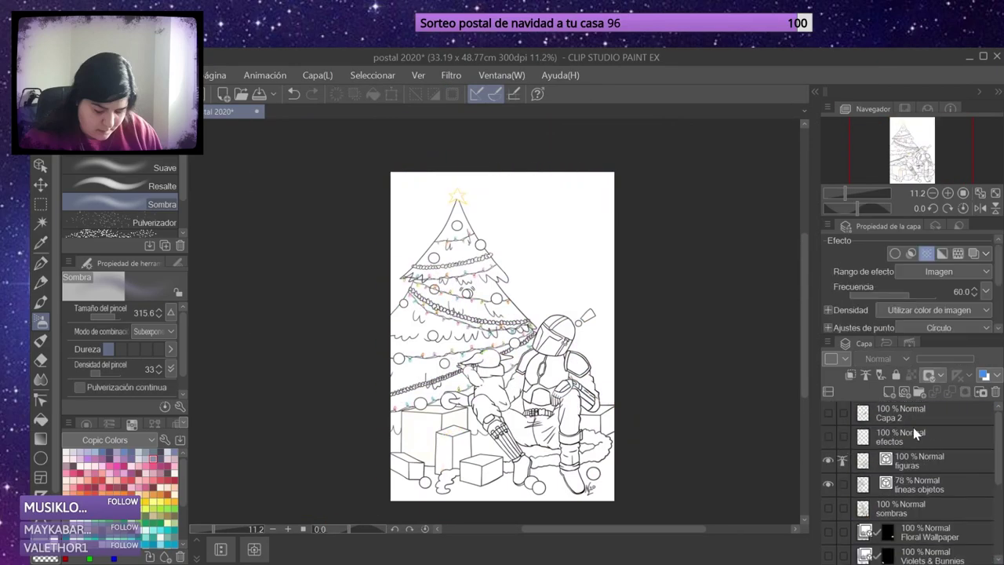
{"action": "key", "text": "w"}
{"action": "left_click", "coordinate": [571, 490]}
{"action": "scroll", "coordinate": [571, 498], "scroll_direction": "up", "scroll_amount": 2}
{"action": "left_click", "coordinate": [828, 416], "text": "alt"}
{"action": "scroll", "coordinate": [910, 470], "scroll_direction": "down", "scroll_amount": 2}
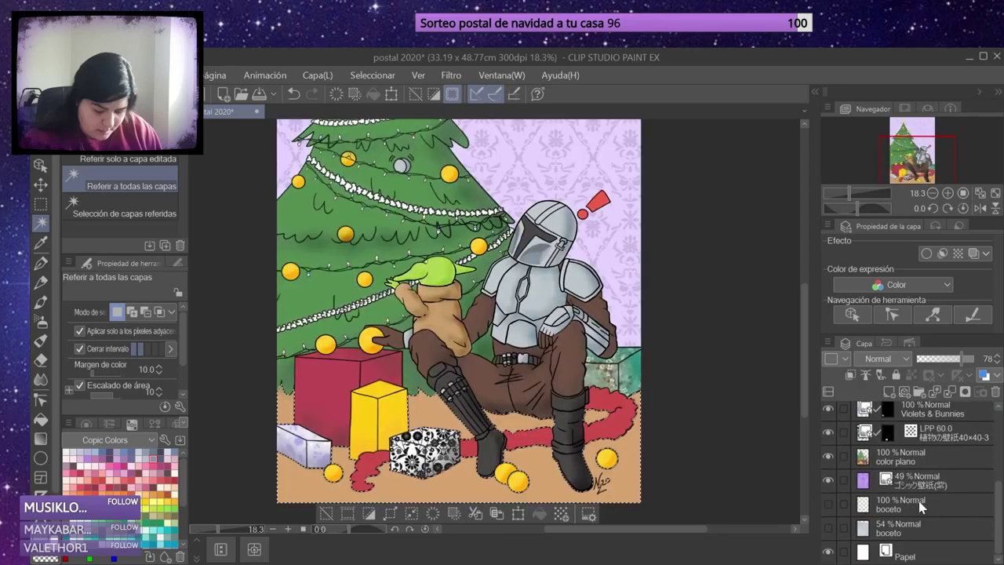
Shade the floor around the gifts, garland, ornaments and boots on sombras with Sombra at size 315.6, and soften the shadows with the Suave eraser.
{"action": "scroll", "coordinate": [120, 486], "scroll_direction": "down", "scroll_amount": 2}
{"action": "key", "text": "b"}
{"action": "scroll", "coordinate": [753, 278], "scroll_direction": "up", "scroll_amount": 3}
{"action": "key", "text": "ctrl+z"}
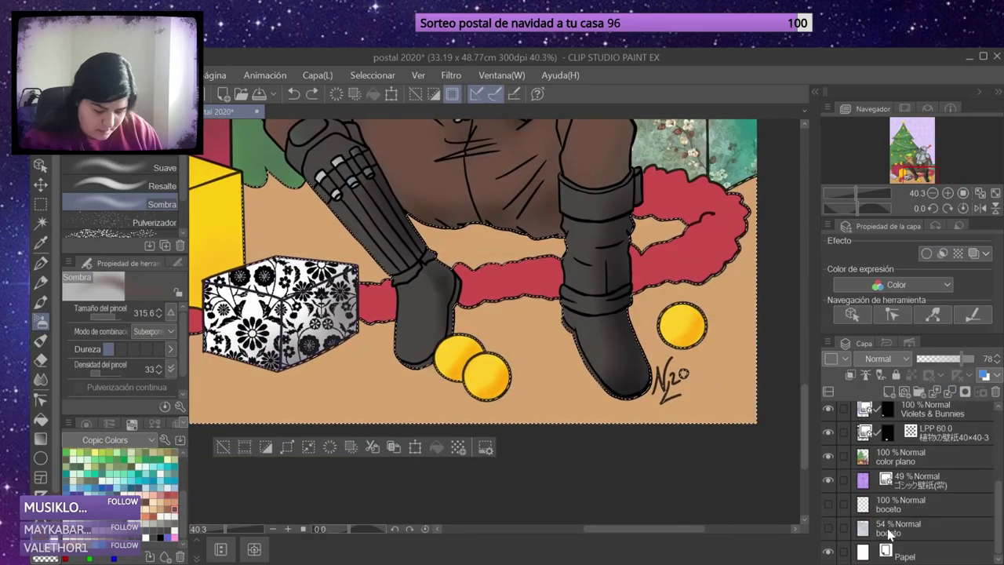
{"action": "scroll", "coordinate": [910, 471], "scroll_direction": "up", "scroll_amount": 3}
{"action": "left_click", "coordinate": [926, 468]}
{"action": "scroll", "coordinate": [461, 294], "scroll_direction": "down", "scroll_amount": 3}
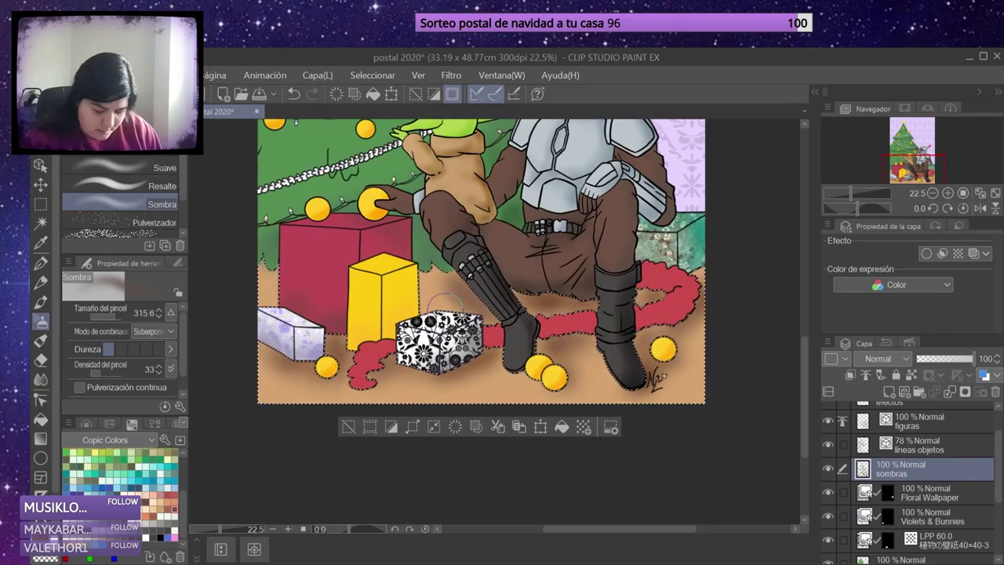
{"action": "key", "text": "e"}
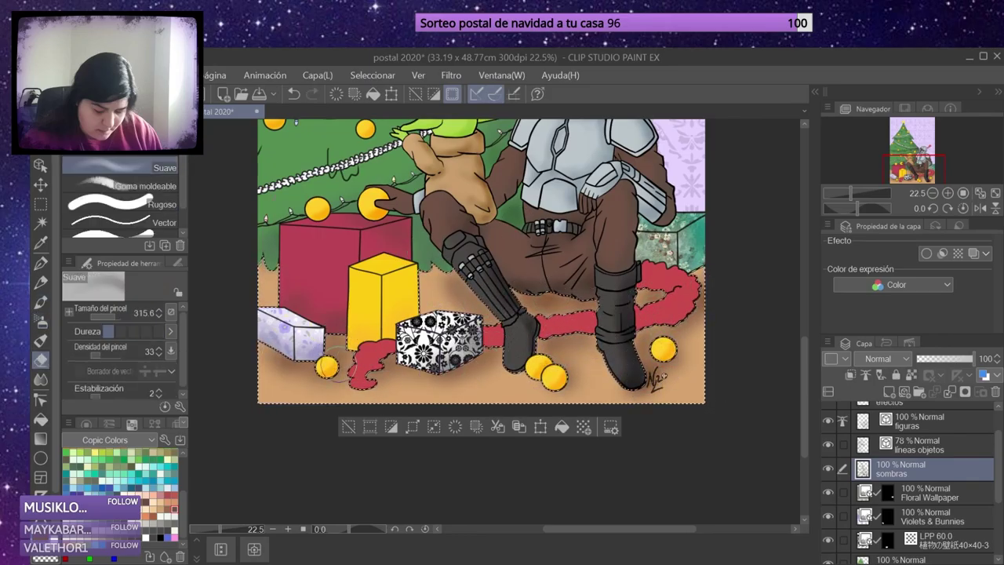
{"action": "scroll", "coordinate": [828, 463], "scroll_direction": "up", "scroll_amount": 1}
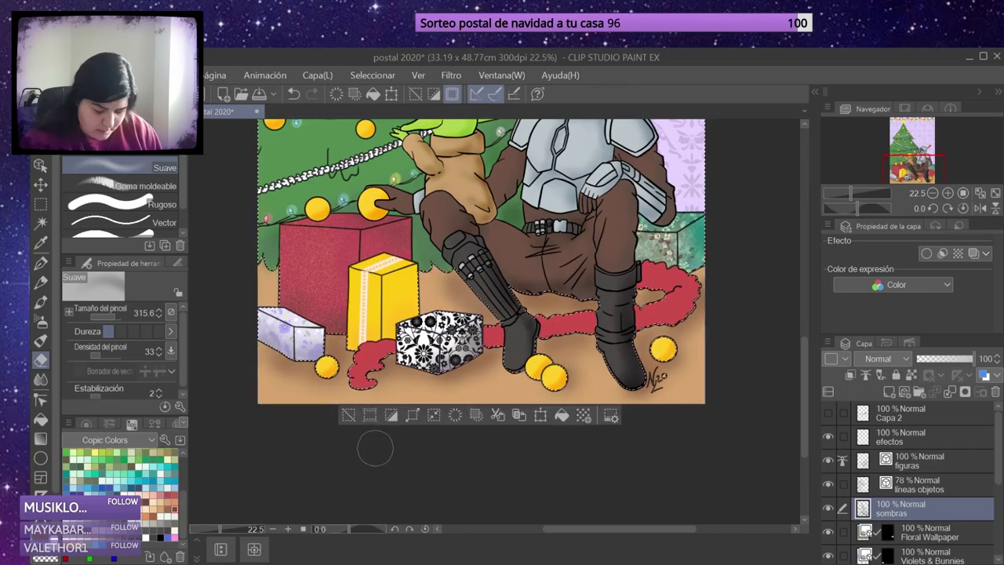
{"action": "scroll", "coordinate": [375, 447], "scroll_direction": "up", "scroll_amount": 3}
Select the red garland on the floor and cover it with glitter on efectos, using the 반짝이 브러시 brush at size 136.3.
{"action": "left_click", "coordinate": [910, 437]}
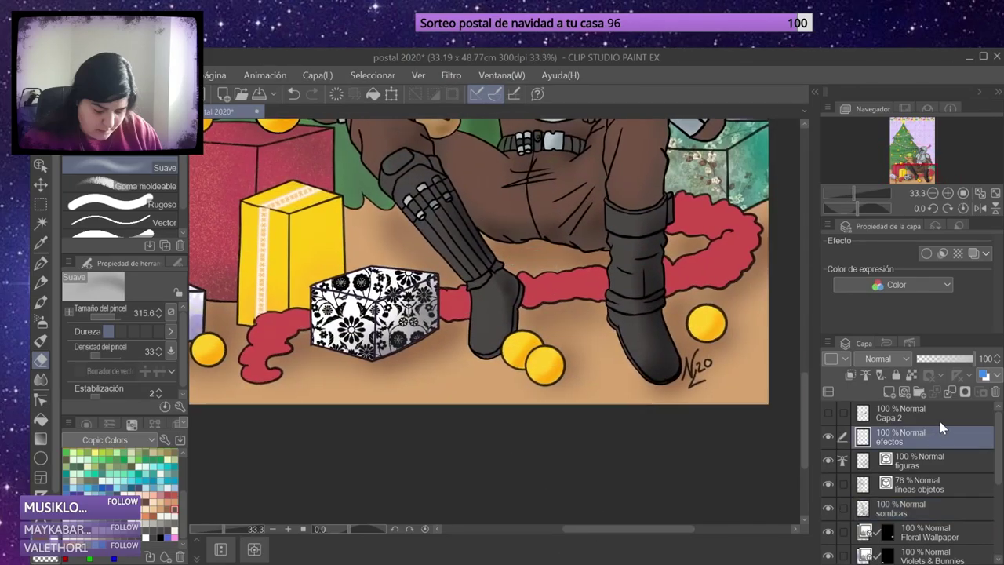
{"action": "key", "text": "w"}
{"action": "left_click", "coordinate": [549, 286]}
{"action": "left_click", "coordinate": [814, 92]}
{"action": "key", "text": "b"}
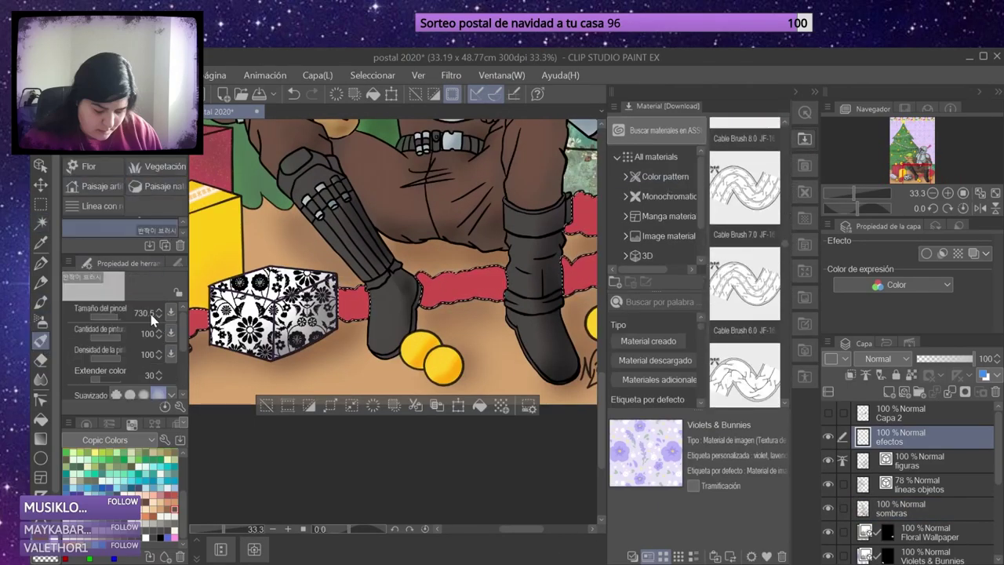
{"action": "scroll", "coordinate": [785, 244], "scroll_direction": "down", "scroll_amount": 5}
{"action": "scroll", "coordinate": [125, 243], "scroll_direction": "down", "scroll_amount": 3}
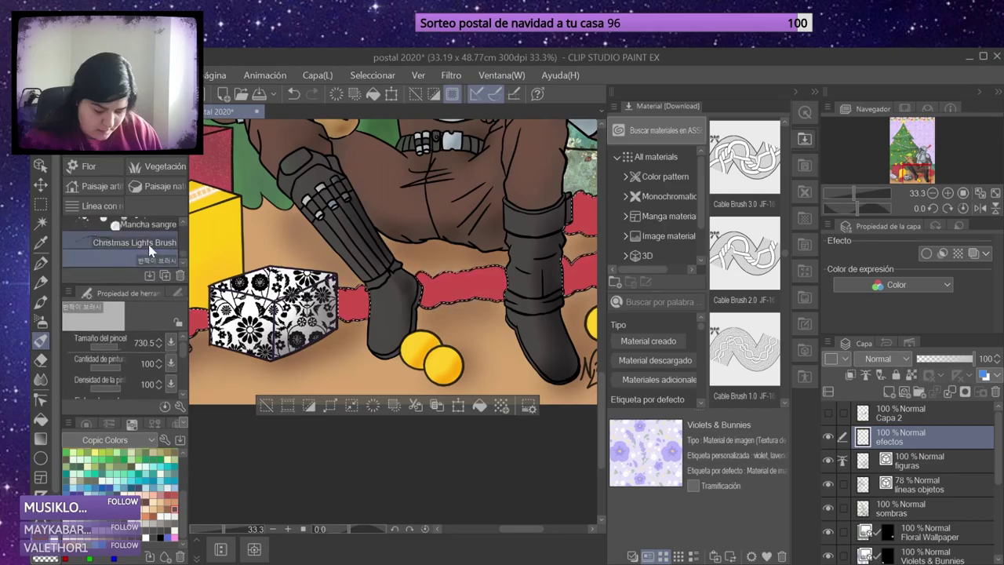
{"action": "left_click", "coordinate": [125, 260]}
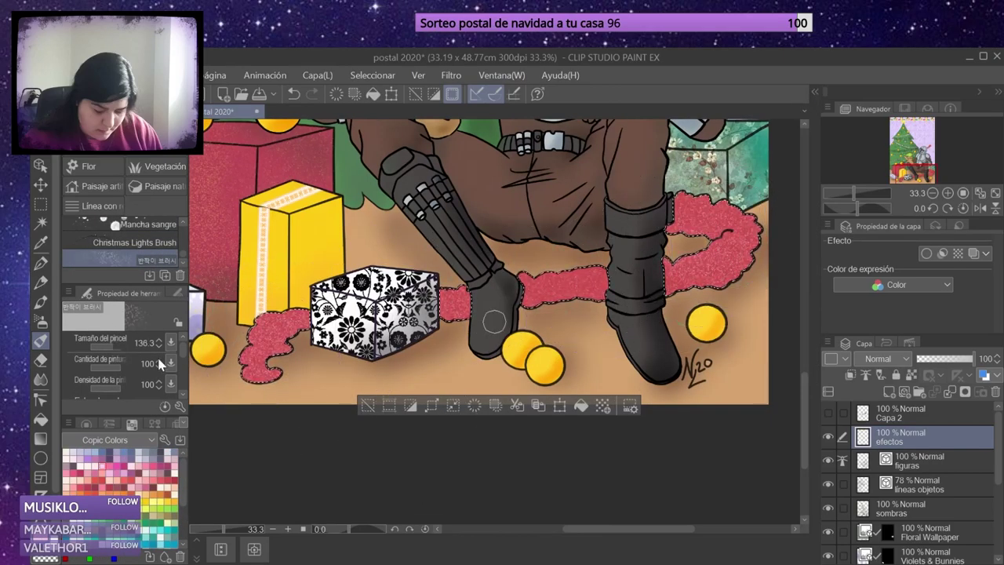
{"action": "left_click_drag", "start_coordinate": [533, 282], "coordinate": [710, 247]}
{"action": "scroll", "coordinate": [708, 327], "scroll_direction": "down", "scroll_amount": 4}
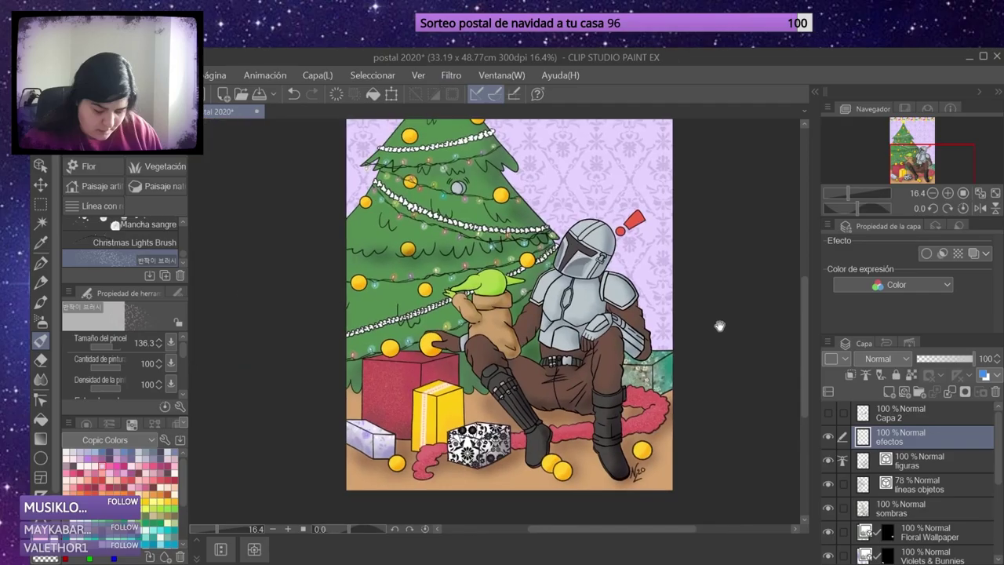
Shade the Christmas tree's branches and ornaments on sombras with the Sombra airbrush, using sizes 35.6 and 97.5.
{"action": "left_click", "coordinate": [902, 508]}
{"action": "key", "text": "b"}
{"action": "scroll", "coordinate": [438, 255], "scroll_direction": "up", "scroll_amount": 5}
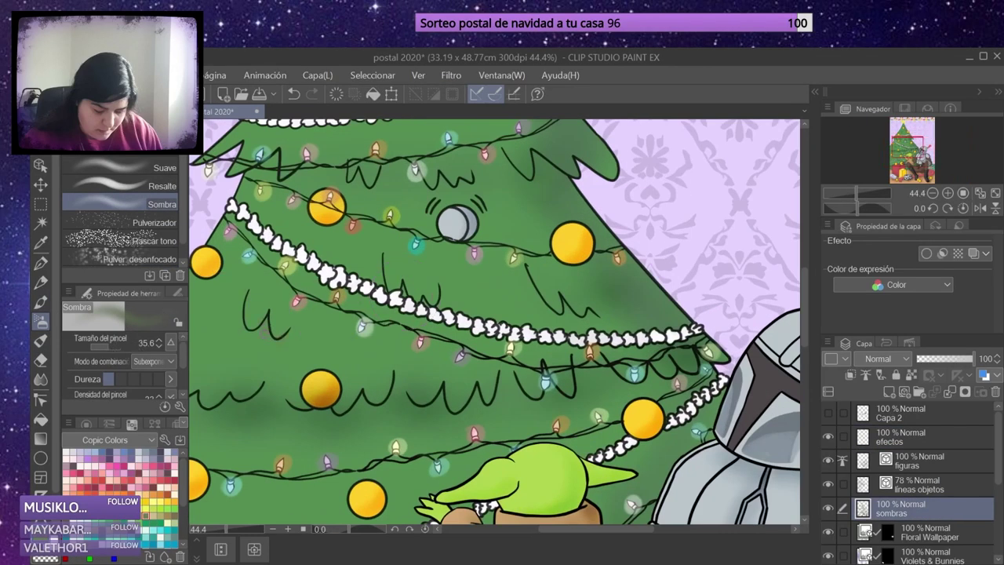
{"action": "left_click_drag", "start_coordinate": [320, 384], "coordinate": [573, 396]}
{"action": "mouse_move", "coordinate": [572, 165]}
{"action": "left_mouse_down"}
{"action": "mouse_move", "coordinate": [502, 177]}
{"action": "mouse_move", "coordinate": [251, 169]}
{"action": "left_mouse_up"}
{"action": "left_click_drag", "start_coordinate": [349, 479], "coordinate": [463, 243]}
{"action": "scroll", "coordinate": [465, 359], "scroll_direction": "down", "scroll_amount": 3}
{"action": "scroll", "coordinate": [471, 361], "scroll_direction": "up", "scroll_amount": 3}
{"action": "scroll", "coordinate": [679, 240], "scroll_direction": "down", "scroll_amount": 5}
{"action": "scroll", "coordinate": [680, 239], "scroll_direction": "down", "scroll_amount": 1}
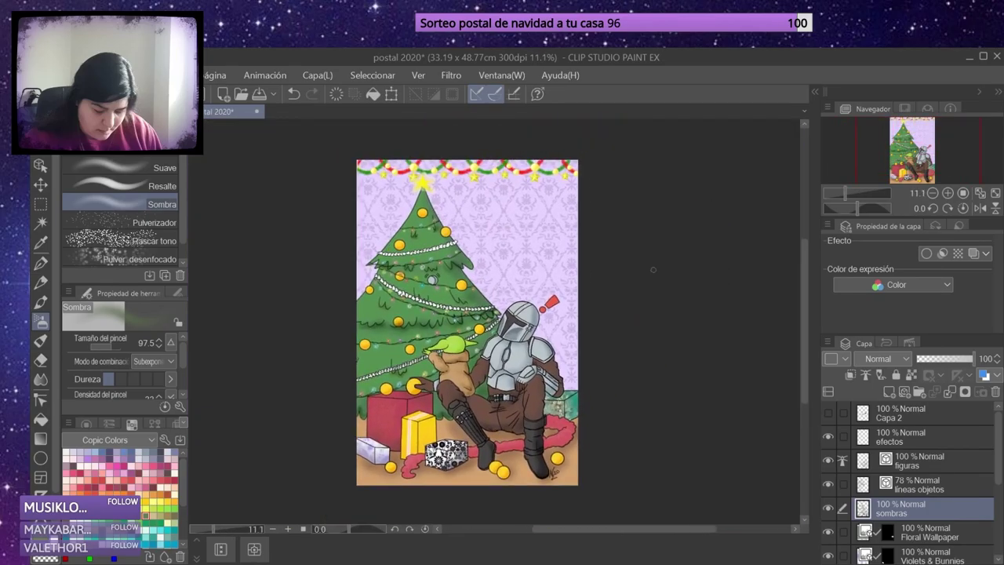
Create a layer named luz above sombras and ready the Acuarela suave brush at size 35.6 for the helmet.
{"action": "key", "text": "ctrl+shift+n"}
{"action": "scroll", "coordinate": [510, 329], "scroll_direction": "up", "scroll_amount": 4}
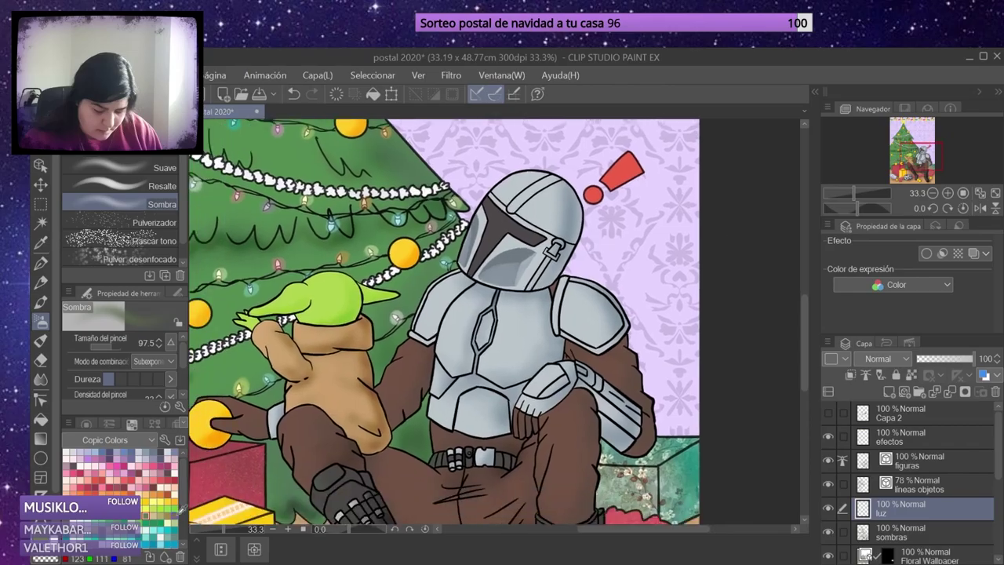
{"action": "key", "text": "b"}
{"action": "scroll", "coordinate": [546, 242], "scroll_direction": "up", "scroll_amount": 5}
{"action": "key", "text": "4"}
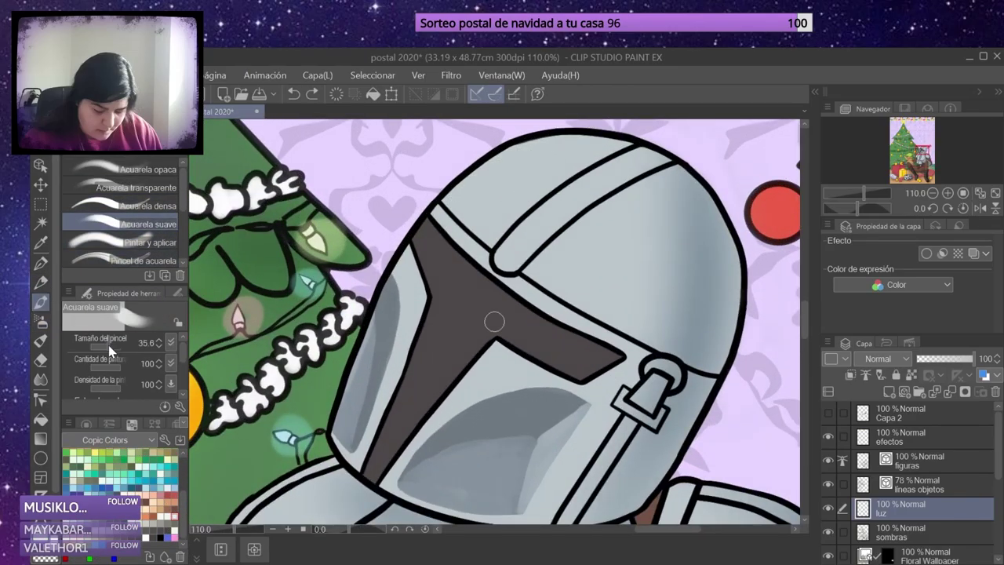
Paint light highlights on the armored figure's helmet, visor and chest and shoulder armor on luz with Acuarela suave.
{"action": "scroll", "coordinate": [424, 292], "scroll_direction": "down", "scroll_amount": 5}
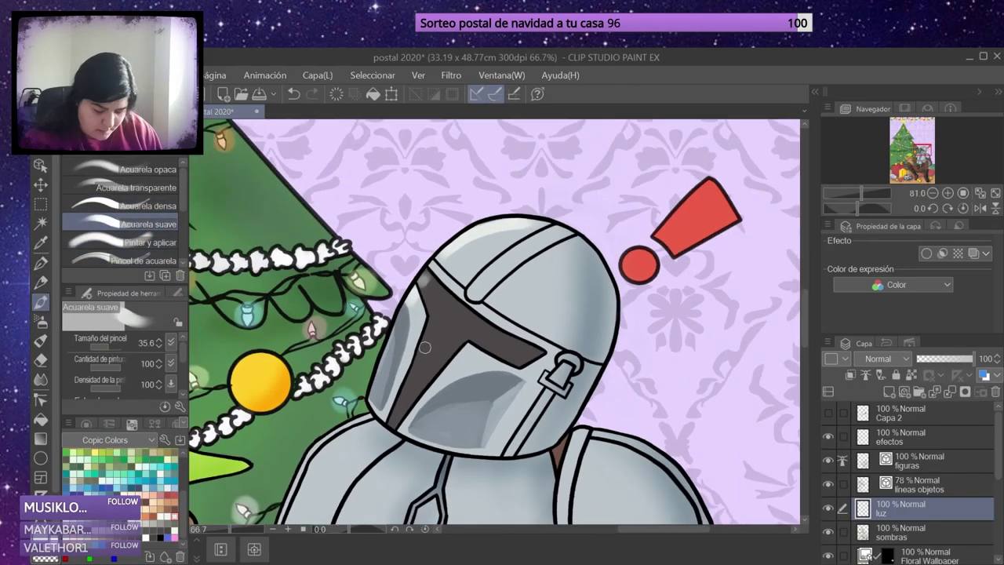
{"action": "scroll", "coordinate": [465, 301], "scroll_direction": "up", "scroll_amount": 2}
{"action": "scroll", "coordinate": [465, 301], "scroll_direction": "up", "scroll_amount": 1}
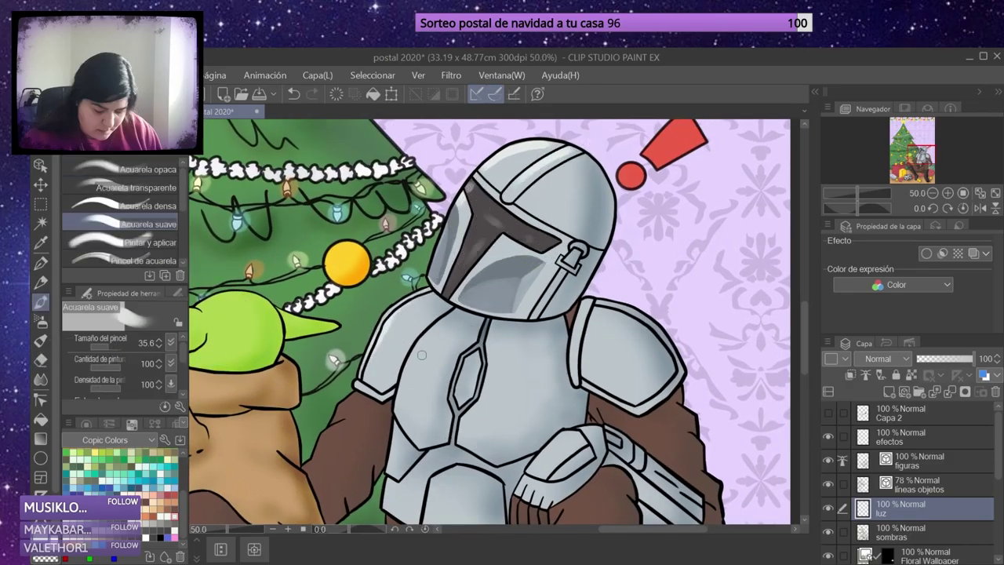
{"action": "scroll", "coordinate": [388, 358], "scroll_direction": "down", "scroll_amount": 1}
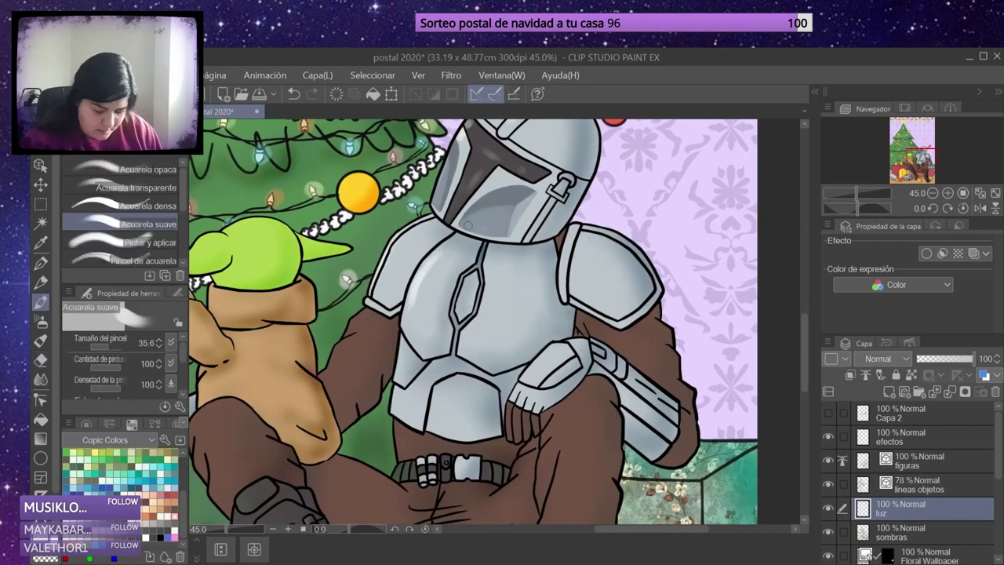
{"action": "scroll", "coordinate": [524, 369], "scroll_direction": "down", "scroll_amount": 2}
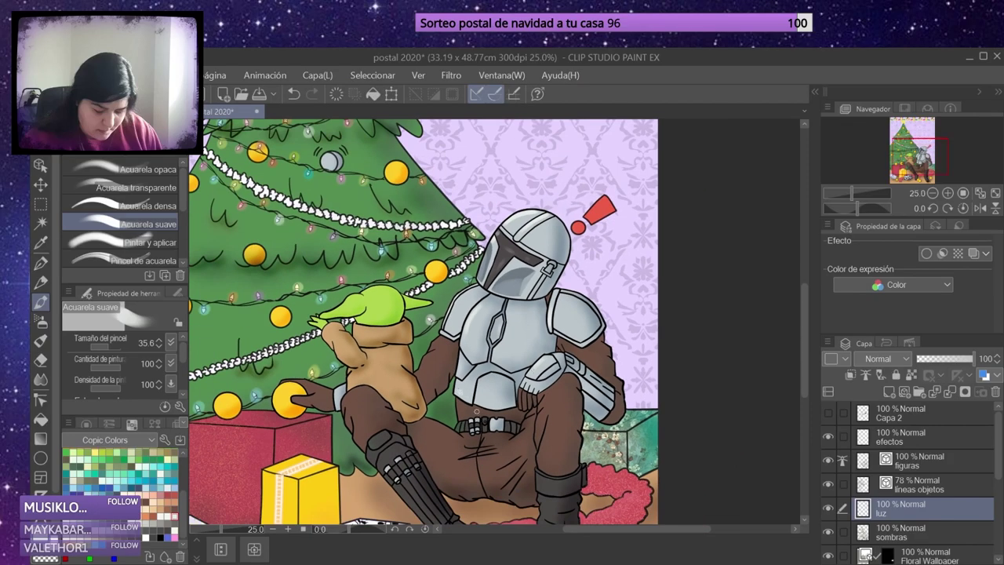
Paint light highlights on the small green figure's head and brown robe on luz with the Acuarela suave brush at size 35.6.
{"action": "scroll", "coordinate": [116, 453], "scroll_direction": "down", "scroll_amount": 2}
{"action": "scroll", "coordinate": [377, 302], "scroll_direction": "up", "scroll_amount": 3}
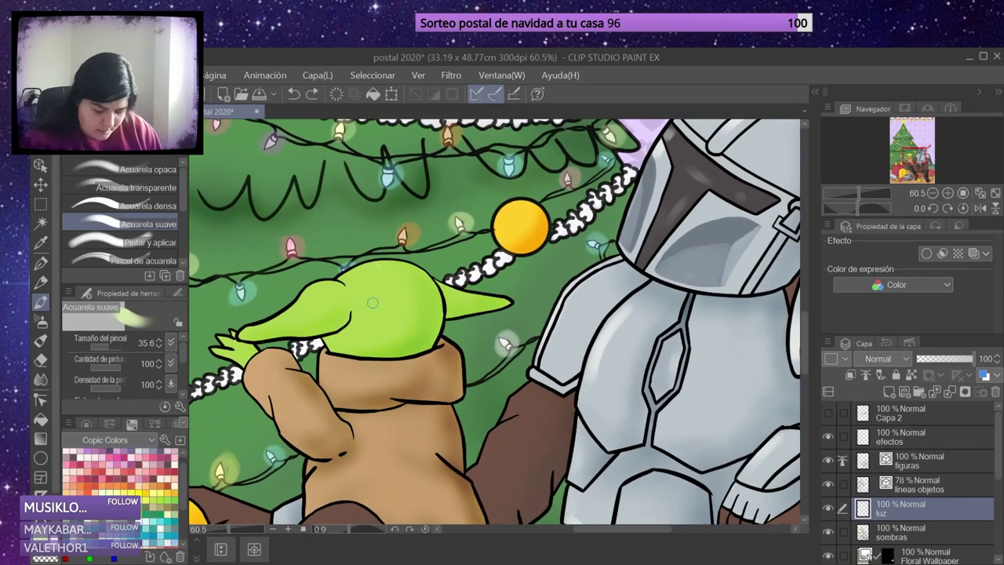
{"action": "left_click", "coordinate": [407, 373], "text": "ctrl+shift"}
{"action": "scroll", "coordinate": [442, 307], "scroll_direction": "down", "scroll_amount": 3}
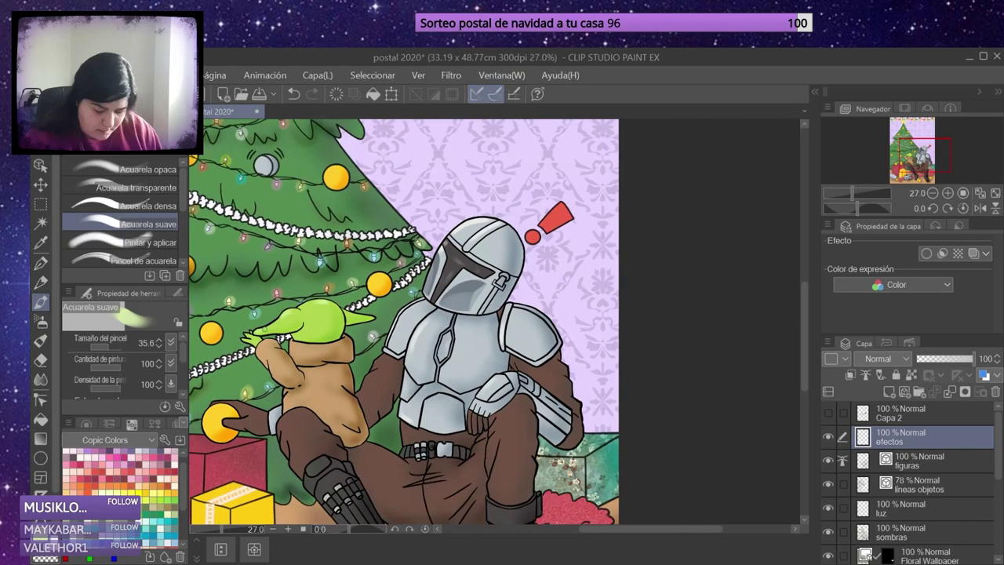
{"action": "scroll", "coordinate": [376, 241], "scroll_direction": "up", "scroll_amount": 4}
{"action": "left_click", "coordinate": [318, 237], "text": "ctrl+shift"}
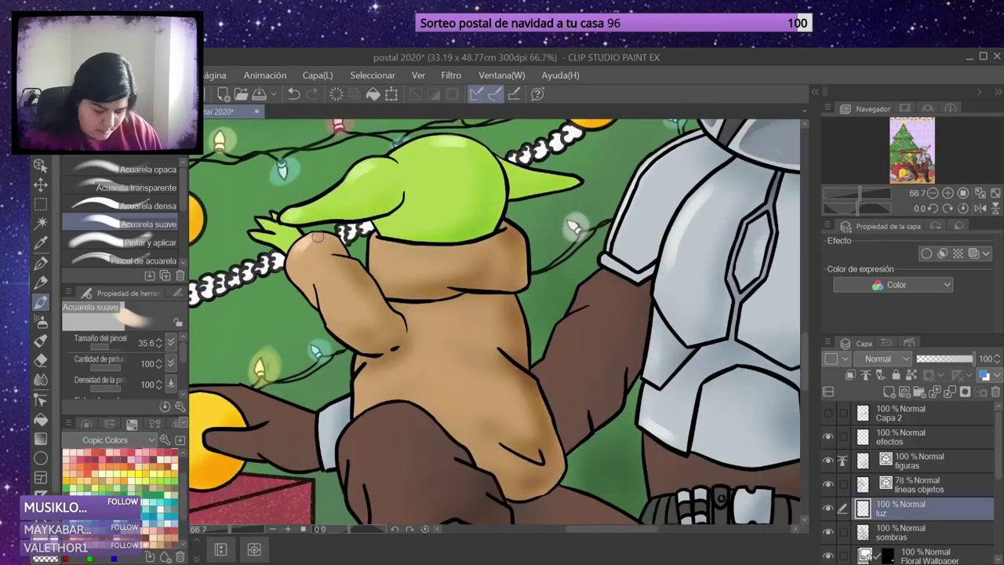
{"action": "scroll", "coordinate": [316, 291], "scroll_direction": "down", "scroll_amount": 5}
{"action": "scroll", "coordinate": [712, 408], "scroll_direction": "up", "scroll_amount": 2}
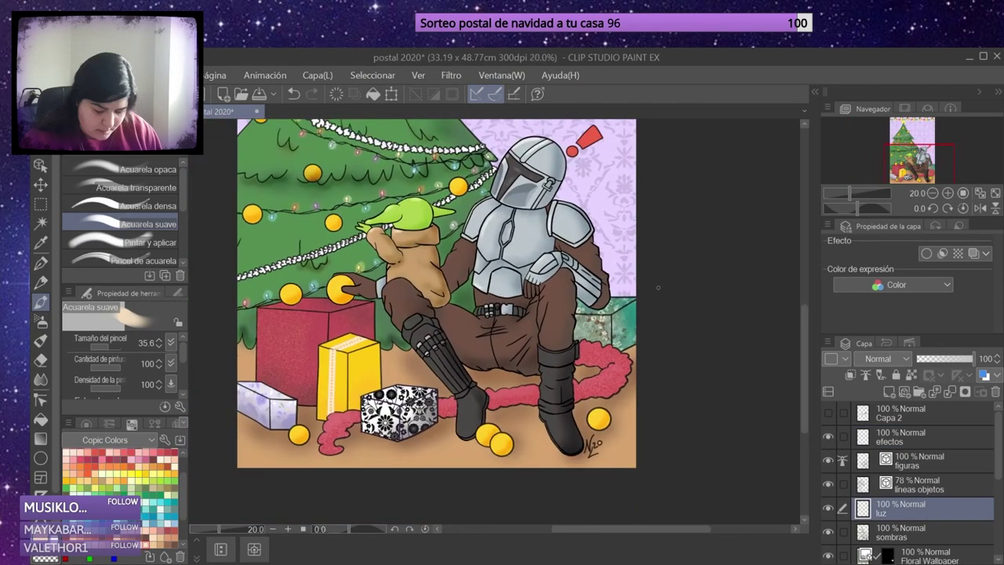
Paint soft highlights on the seated figure's brown trousers and dark boots on luz with Acuarela suave.
{"action": "scroll", "coordinate": [125, 491], "scroll_direction": "down", "scroll_amount": 2}
{"action": "scroll", "coordinate": [579, 355], "scroll_direction": "up", "scroll_amount": 4}
{"action": "scroll", "coordinate": [579, 354], "scroll_direction": "down", "scroll_amount": 3}
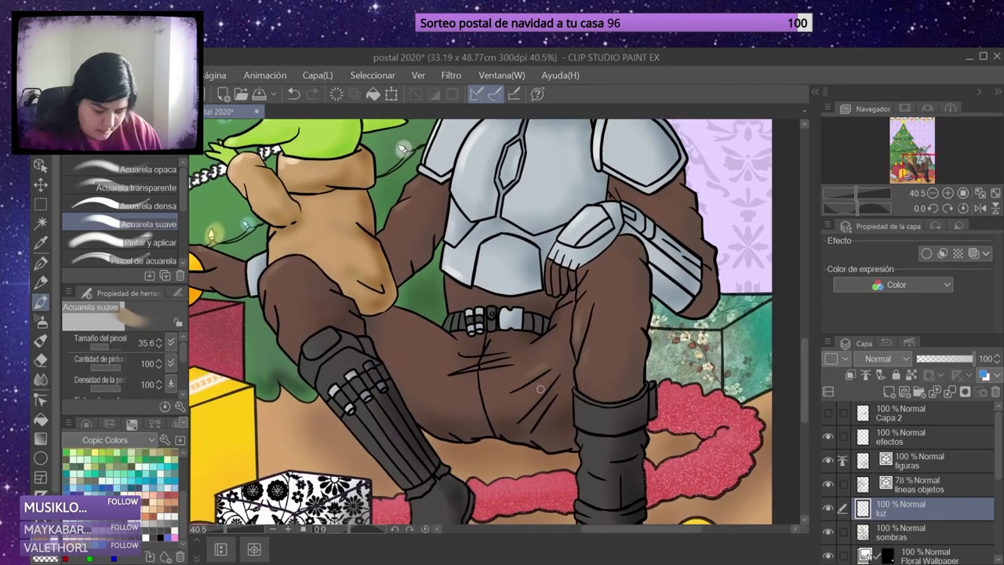
{"action": "scroll", "coordinate": [541, 388], "scroll_direction": "down", "scroll_amount": 3}
{"action": "scroll", "coordinate": [126, 478], "scroll_direction": "up", "scroll_amount": 3}
Paint pale yellow highlights on the golden ornaments on the floor, the red gift and the tree on luz.
{"action": "left_click", "coordinate": [145, 457]}
{"action": "scroll", "coordinate": [541, 424], "scroll_direction": "up", "scroll_amount": 4}
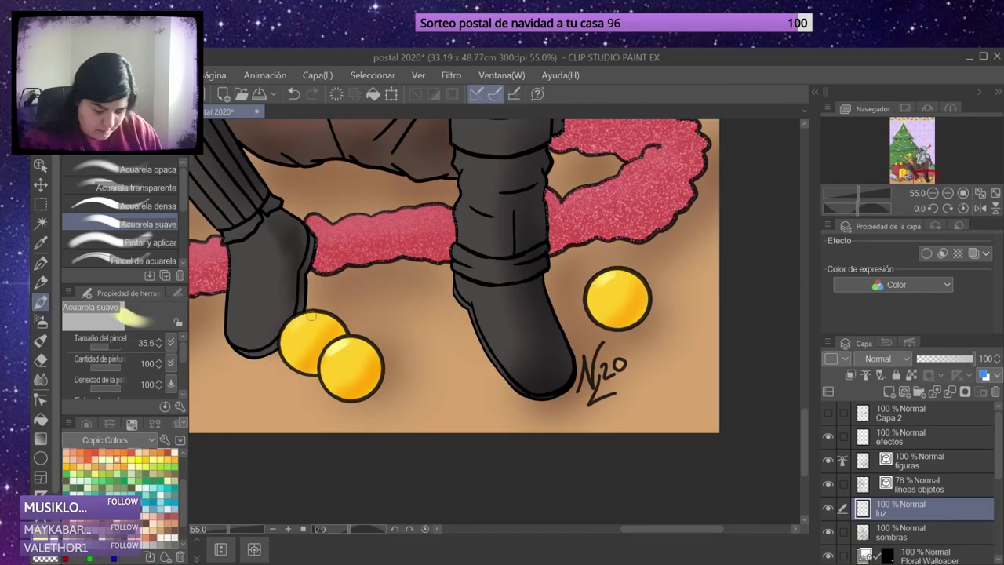
{"action": "scroll", "coordinate": [291, 330], "scroll_direction": "down", "scroll_amount": 3}
{"action": "scroll", "coordinate": [509, 262], "scroll_direction": "up", "scroll_amount": 3}
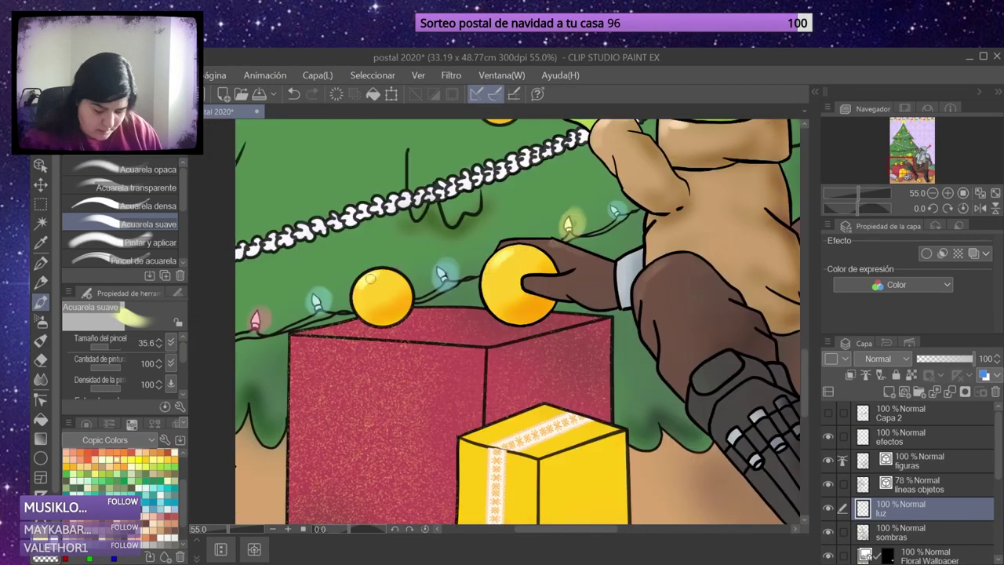
{"action": "scroll", "coordinate": [380, 270], "scroll_direction": "up", "scroll_amount": 10}
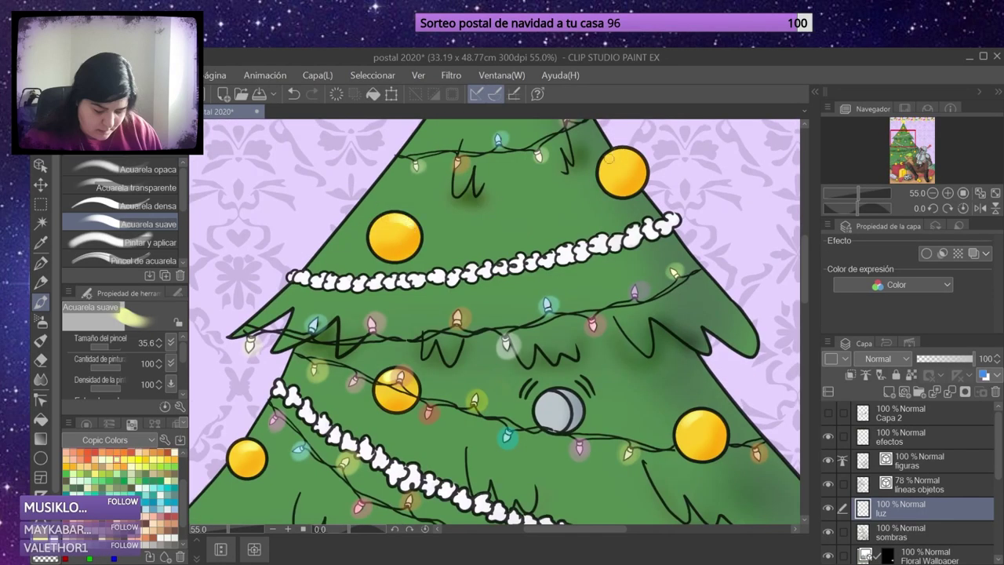
{"action": "scroll", "coordinate": [494, 322], "scroll_direction": "down", "scroll_amount": 3}
{"action": "scroll", "coordinate": [494, 321], "scroll_direction": "up", "scroll_amount": 4}
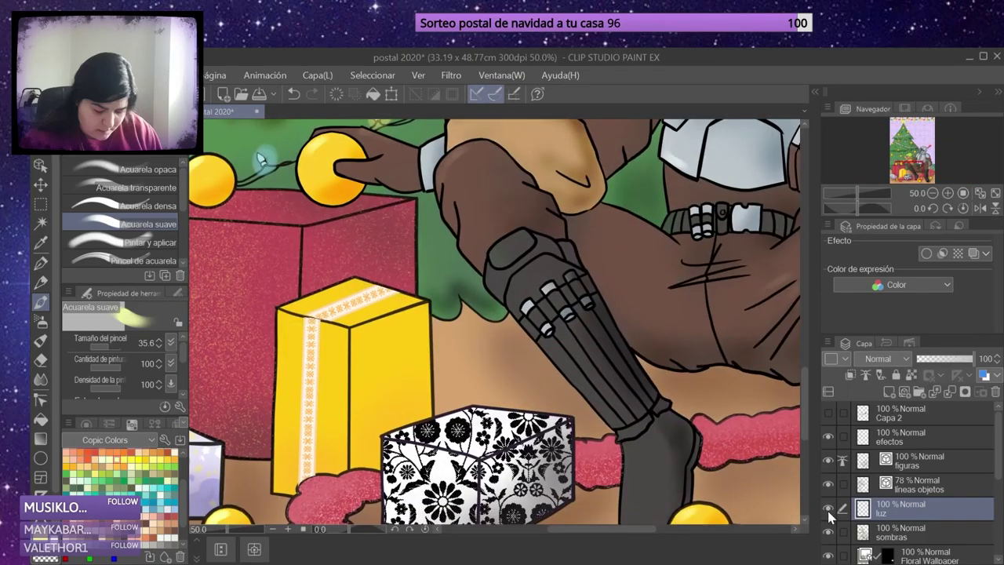
Soften the highlights on the leg armor on luz with the Suave eraser at size 30.1, and save the postcard.
{"action": "scroll", "coordinate": [1000, 480], "scroll_direction": "down", "scroll_amount": 3}
{"action": "left_click", "coordinate": [40, 359]}
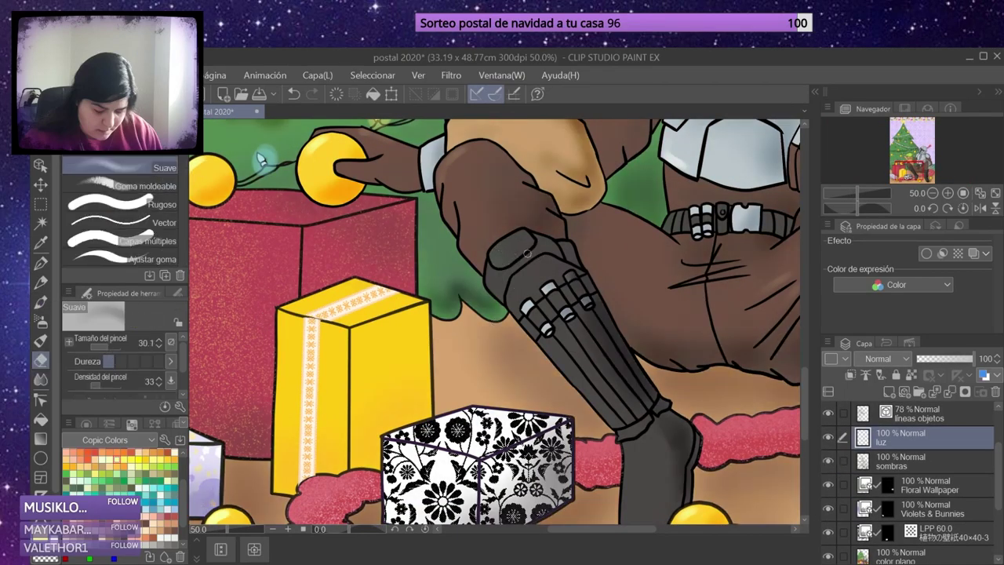
{"action": "scroll", "coordinate": [527, 253], "scroll_direction": "down", "scroll_amount": 5}
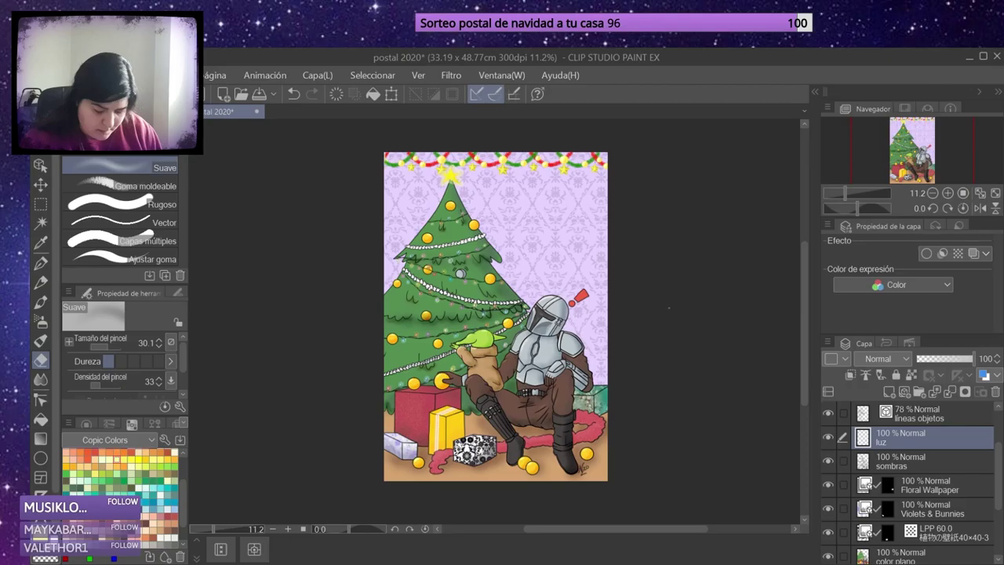
{"action": "key", "text": "ctrl+s"}
Try blending on the tree's silver ornament with the Mezcla húmeda brush at size 50, and undo the last two strokes.
{"action": "scroll", "coordinate": [695, 196], "scroll_direction": "up", "scroll_amount": 5}
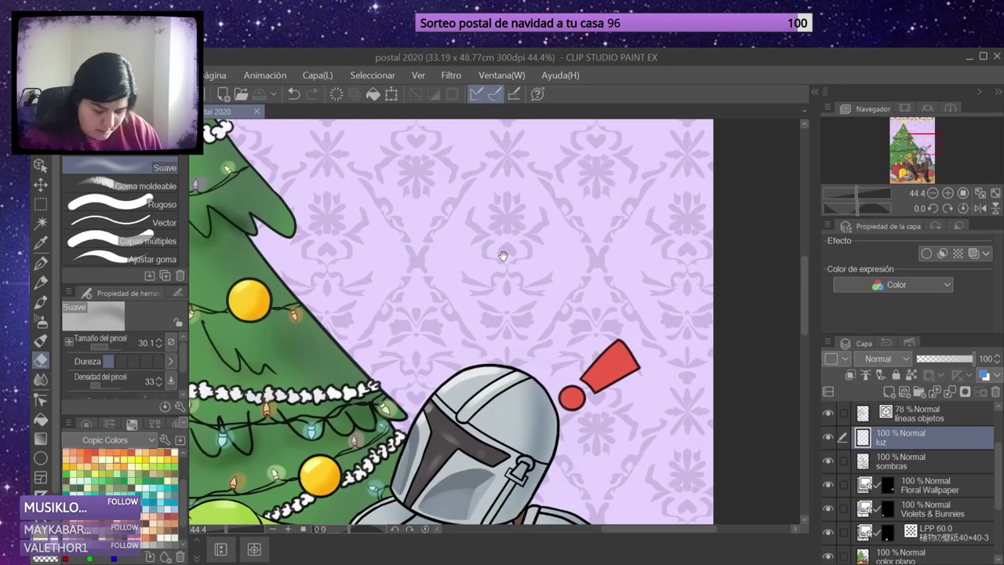
{"action": "key", "text": "b"}
{"action": "scroll", "coordinate": [377, 290], "scroll_direction": "up", "scroll_amount": 2}
{"action": "left_click", "coordinate": [118, 261]}
{"action": "scroll", "coordinate": [470, 314], "scroll_direction": "down", "scroll_amount": 4}
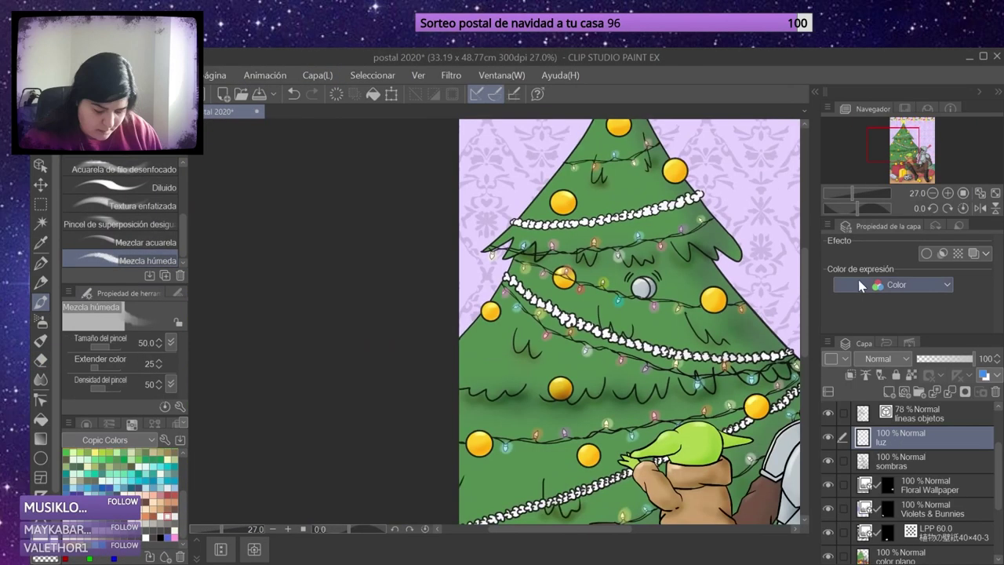
{"action": "scroll", "coordinate": [471, 313], "scroll_direction": "up", "scroll_amount": 4}
{"action": "left_click", "coordinate": [293, 94]}
{"action": "left_click", "coordinate": [294, 94]}
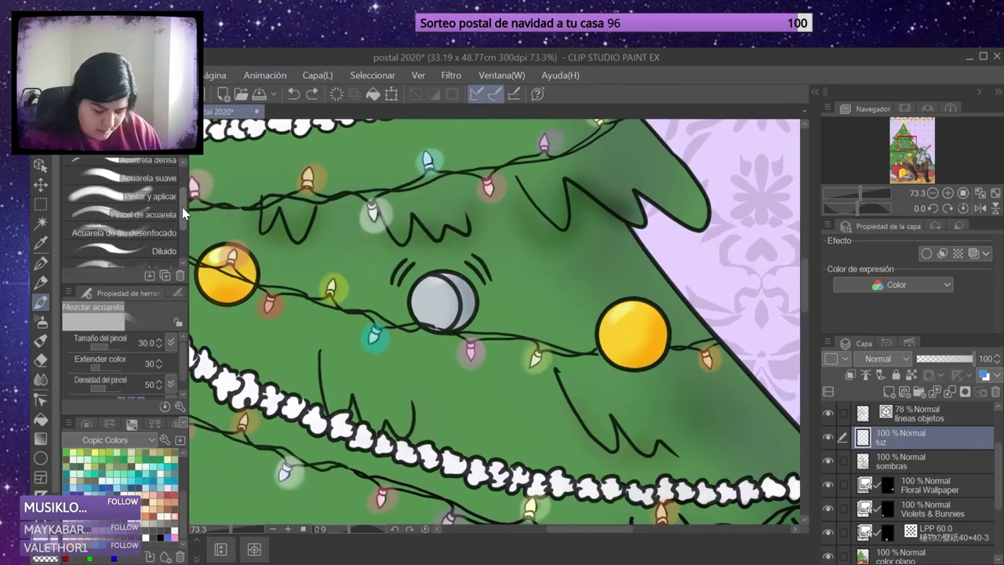
Blend the light on the tree's silver ornament with the Mezclar acuarela brush at size 30, and save the postcard.
{"action": "left_click", "coordinate": [145, 242]}
{"action": "scroll", "coordinate": [416, 119], "scroll_direction": "down", "scroll_amount": 4}
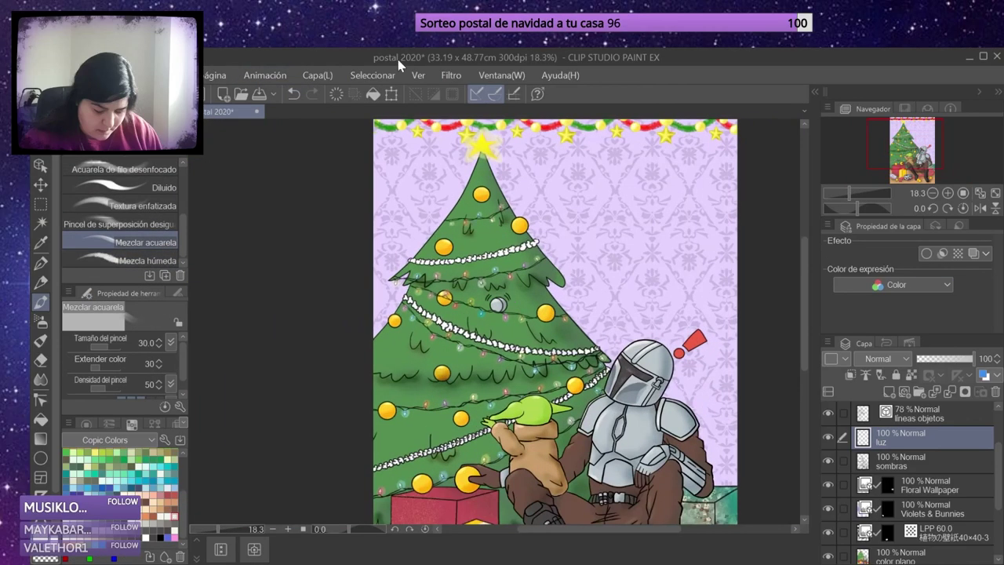
{"action": "key", "text": "ctrl+s"}
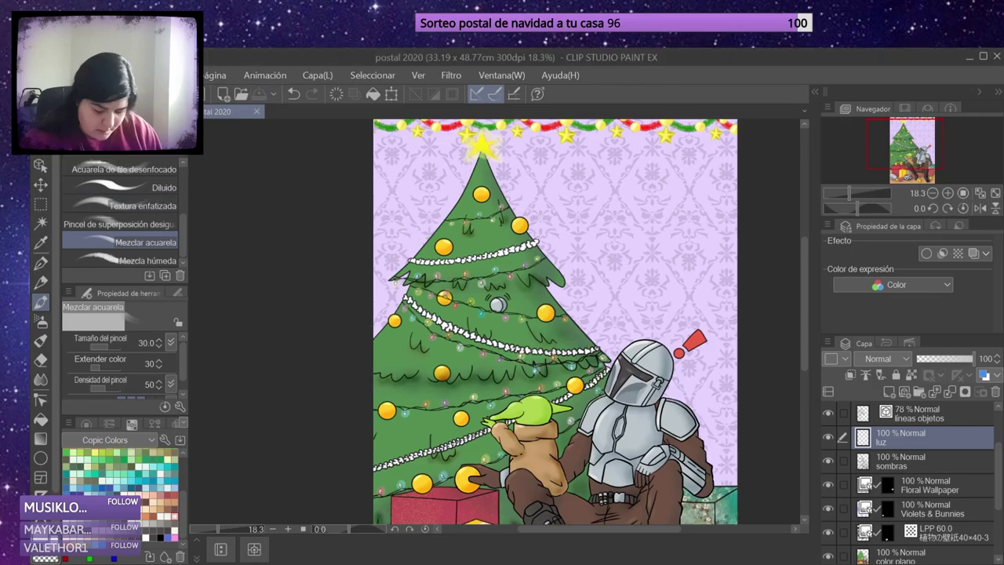
{"action": "key", "text": "ctrl+0"}
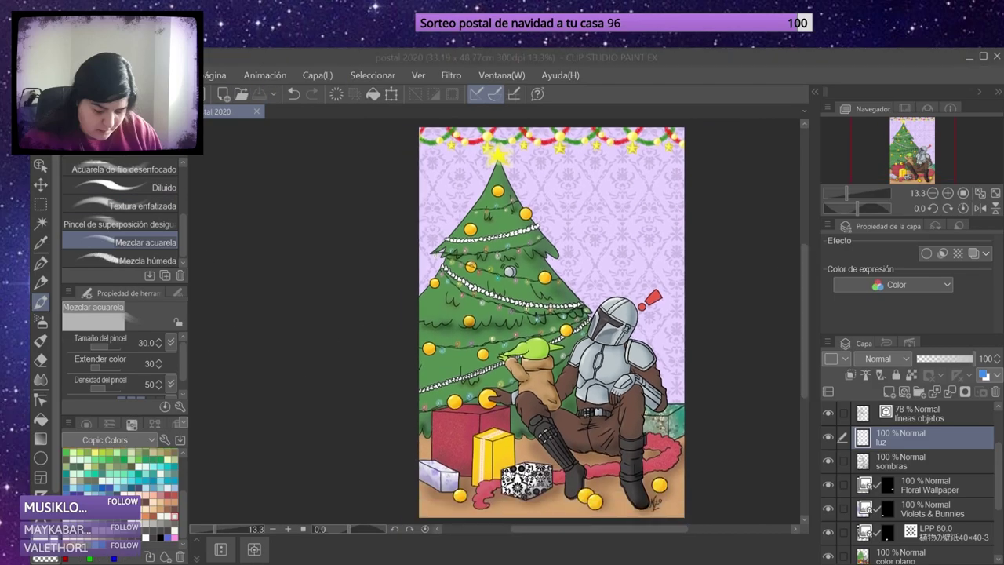